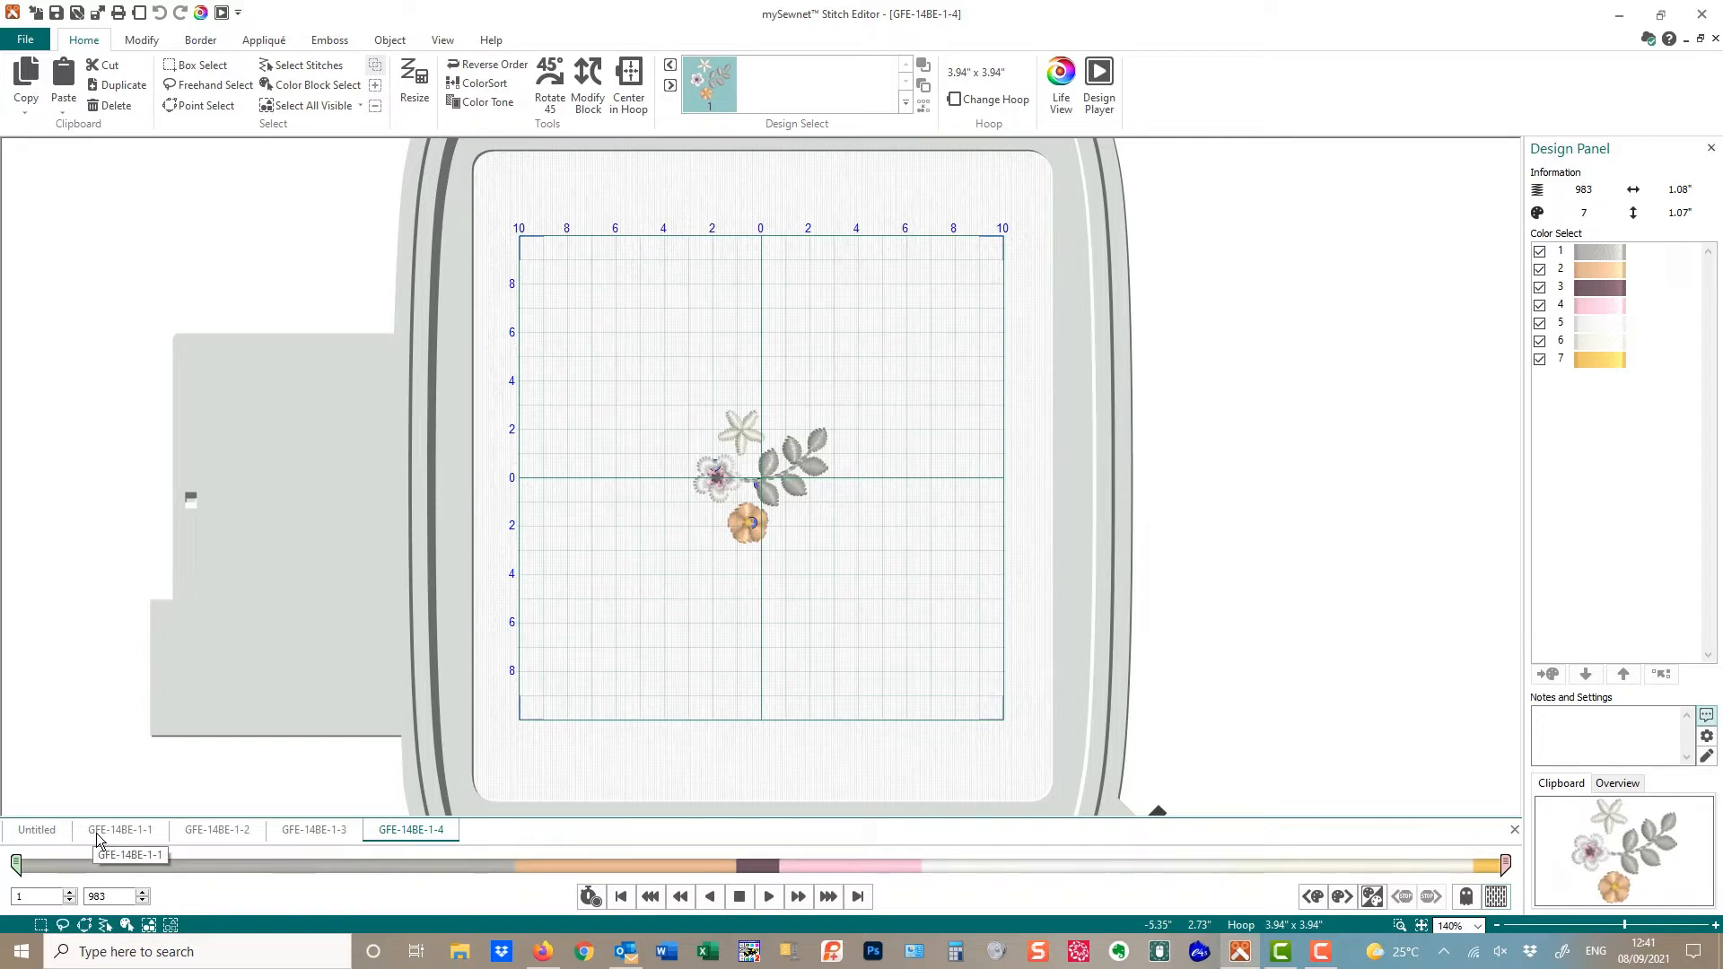
Copy the GFE-14BE-1-4 design into the untitled 7.87" x 7.87" hoop and move it to the hoop's lower-right area
{"action": "left_click", "coordinate": [45, 833]}
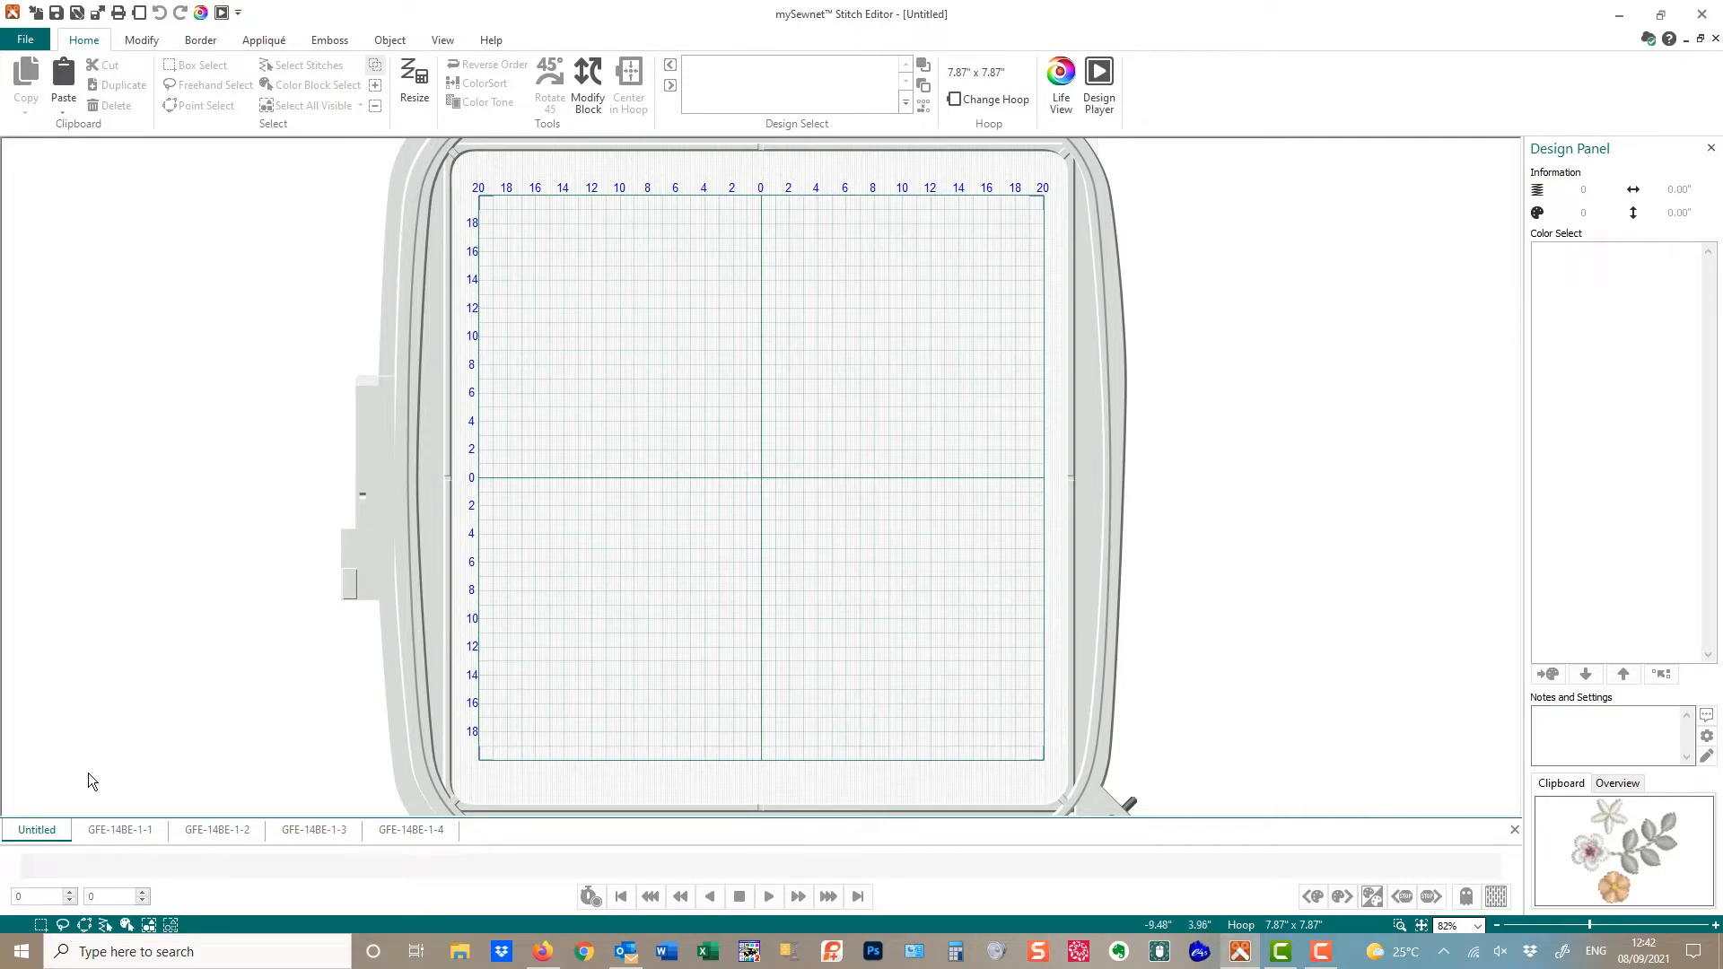
{"action": "left_click", "coordinate": [410, 828]}
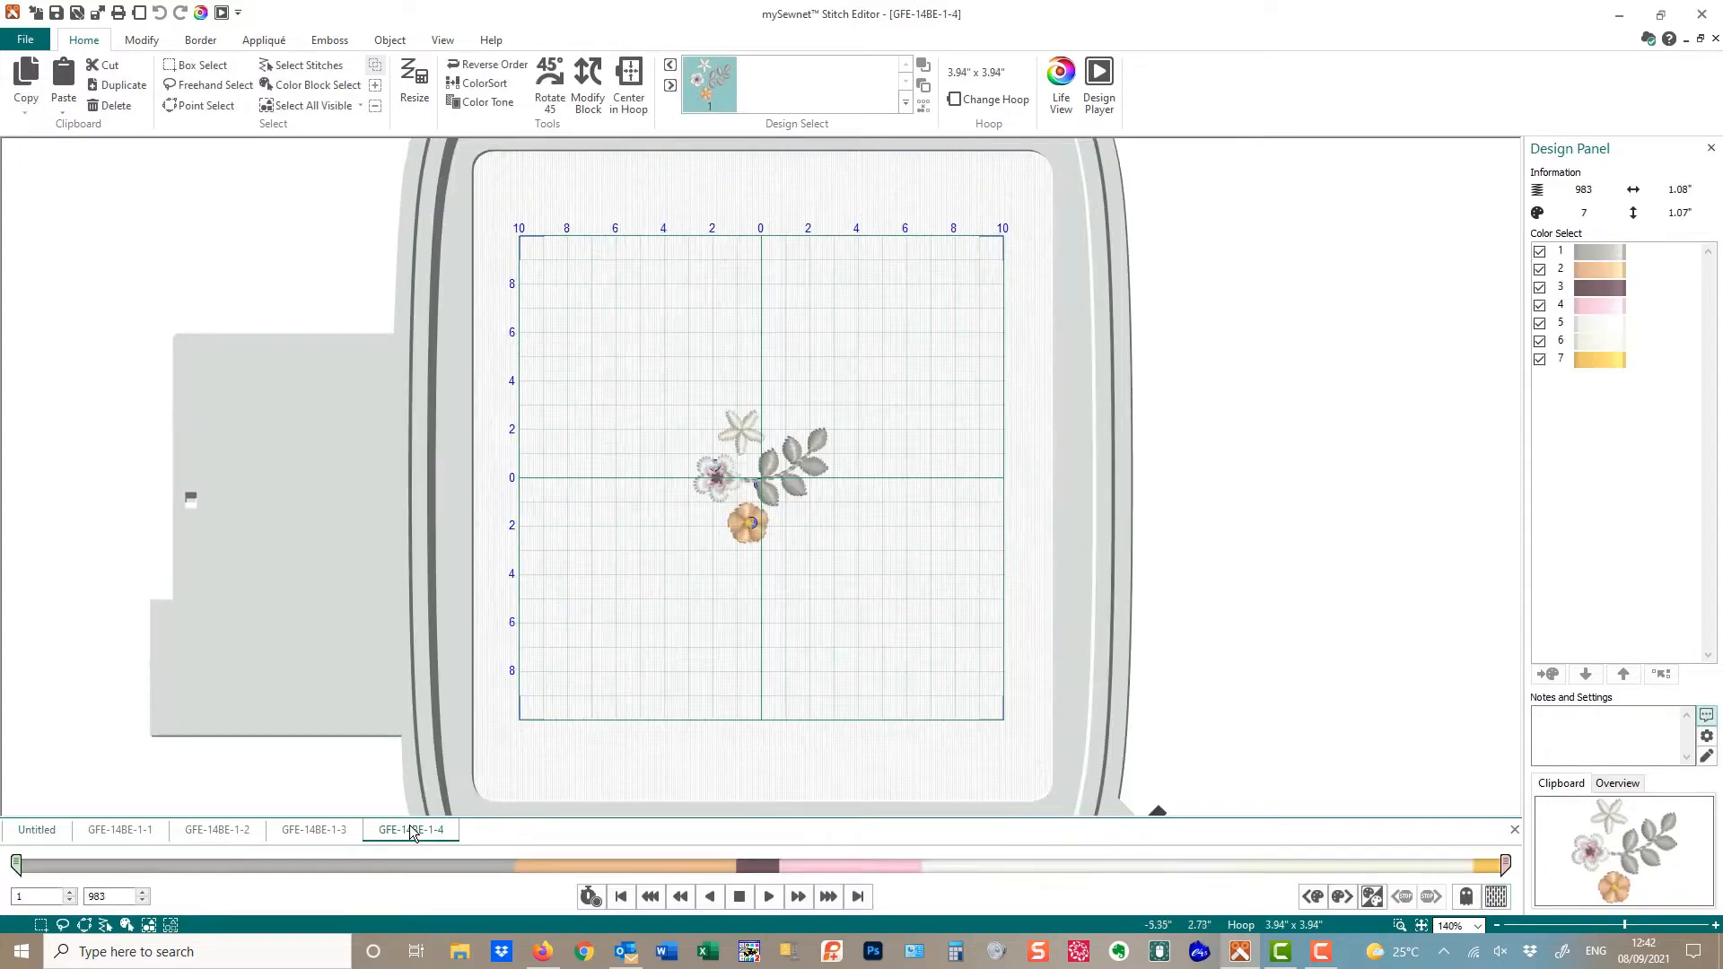
{"action": "left_click", "coordinate": [24, 76]}
{"action": "left_click", "coordinate": [38, 833]}
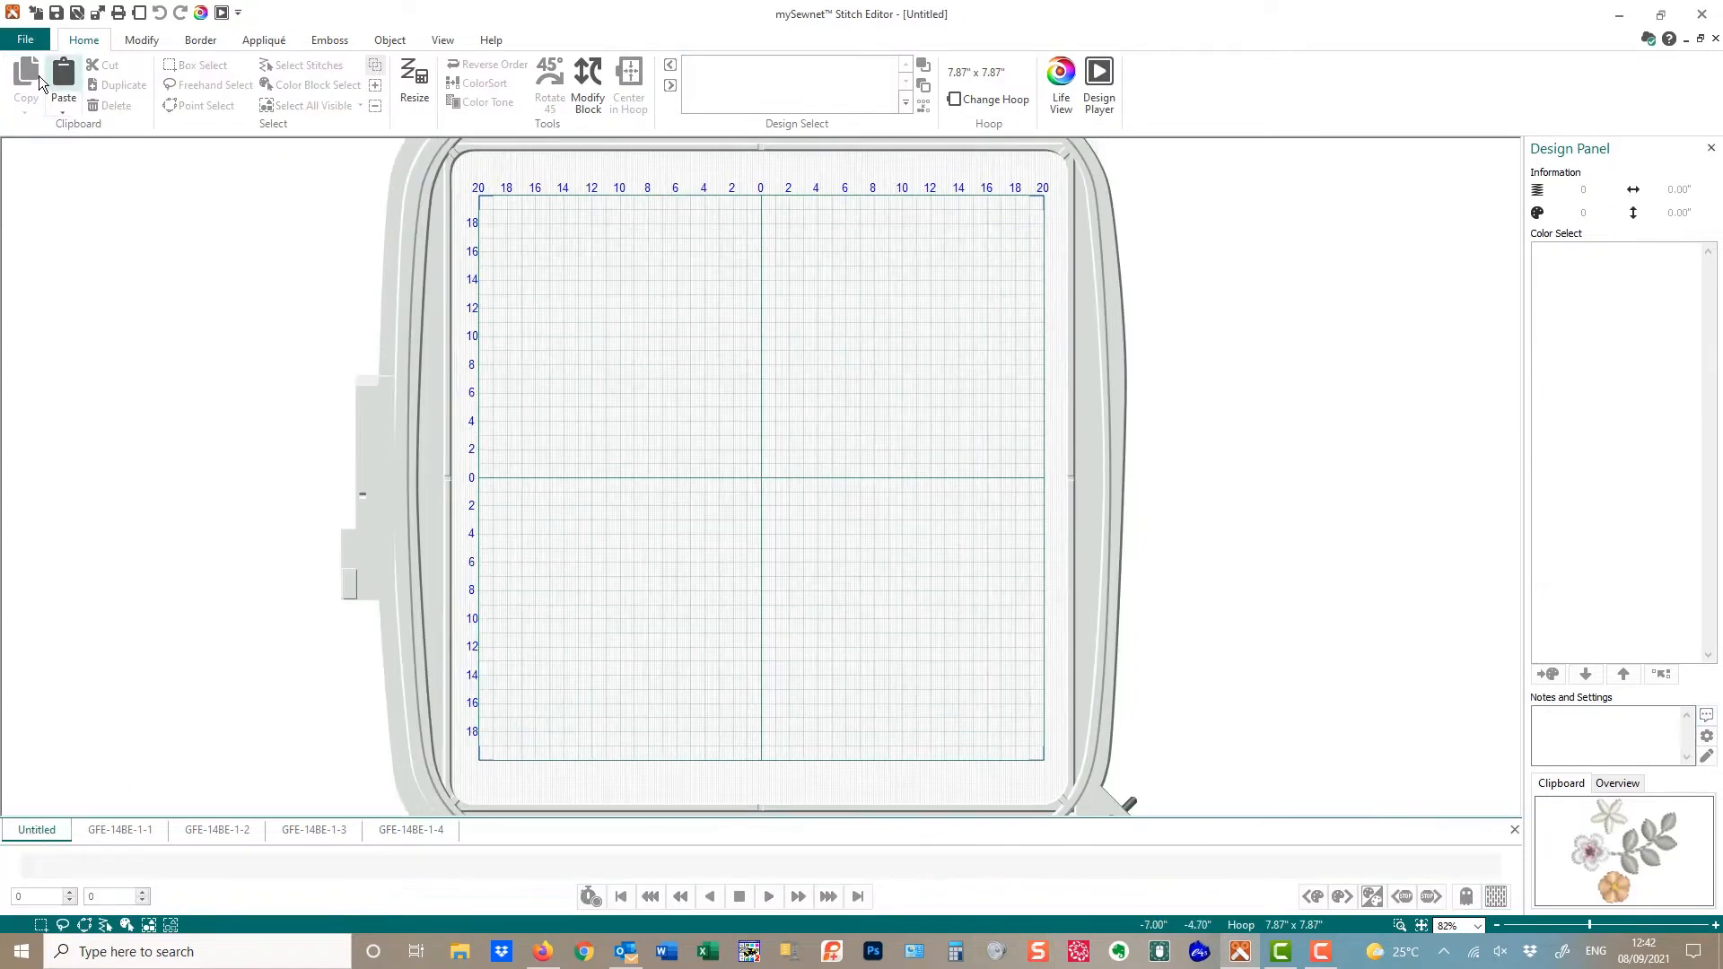
{"action": "left_click", "coordinate": [65, 77]}
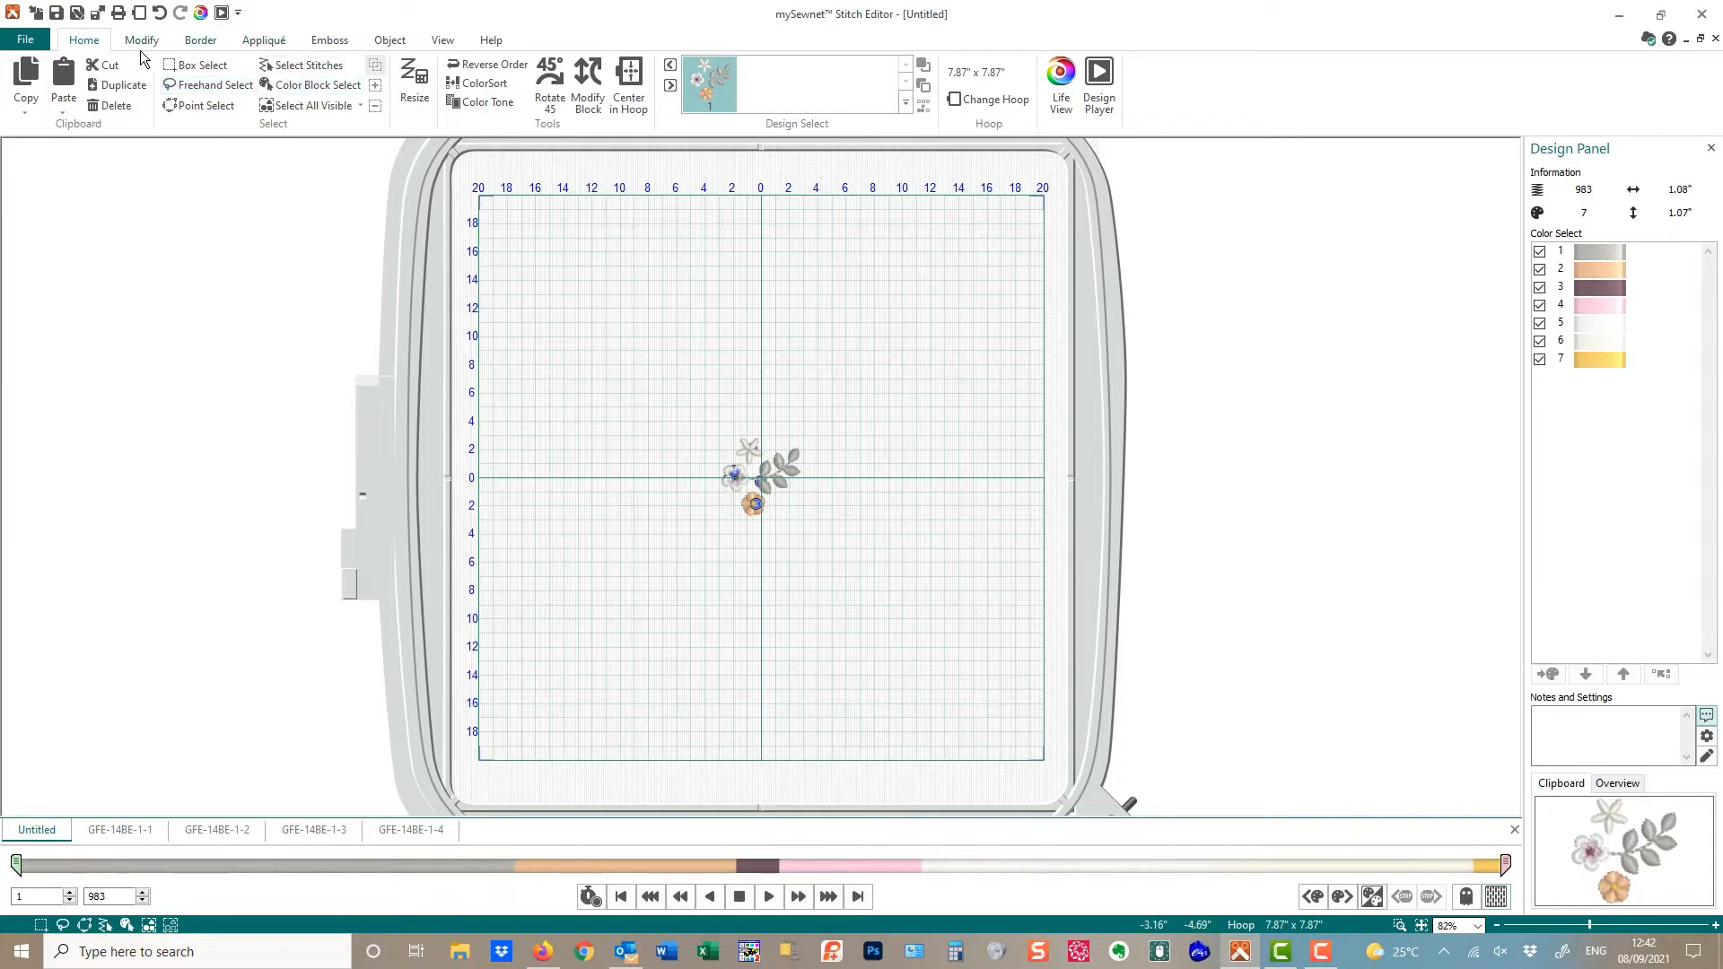
{"action": "left_click", "coordinate": [192, 68]}
{"action": "left_click_drag", "start_coordinate": [630, 394], "coordinate": [849, 562]}
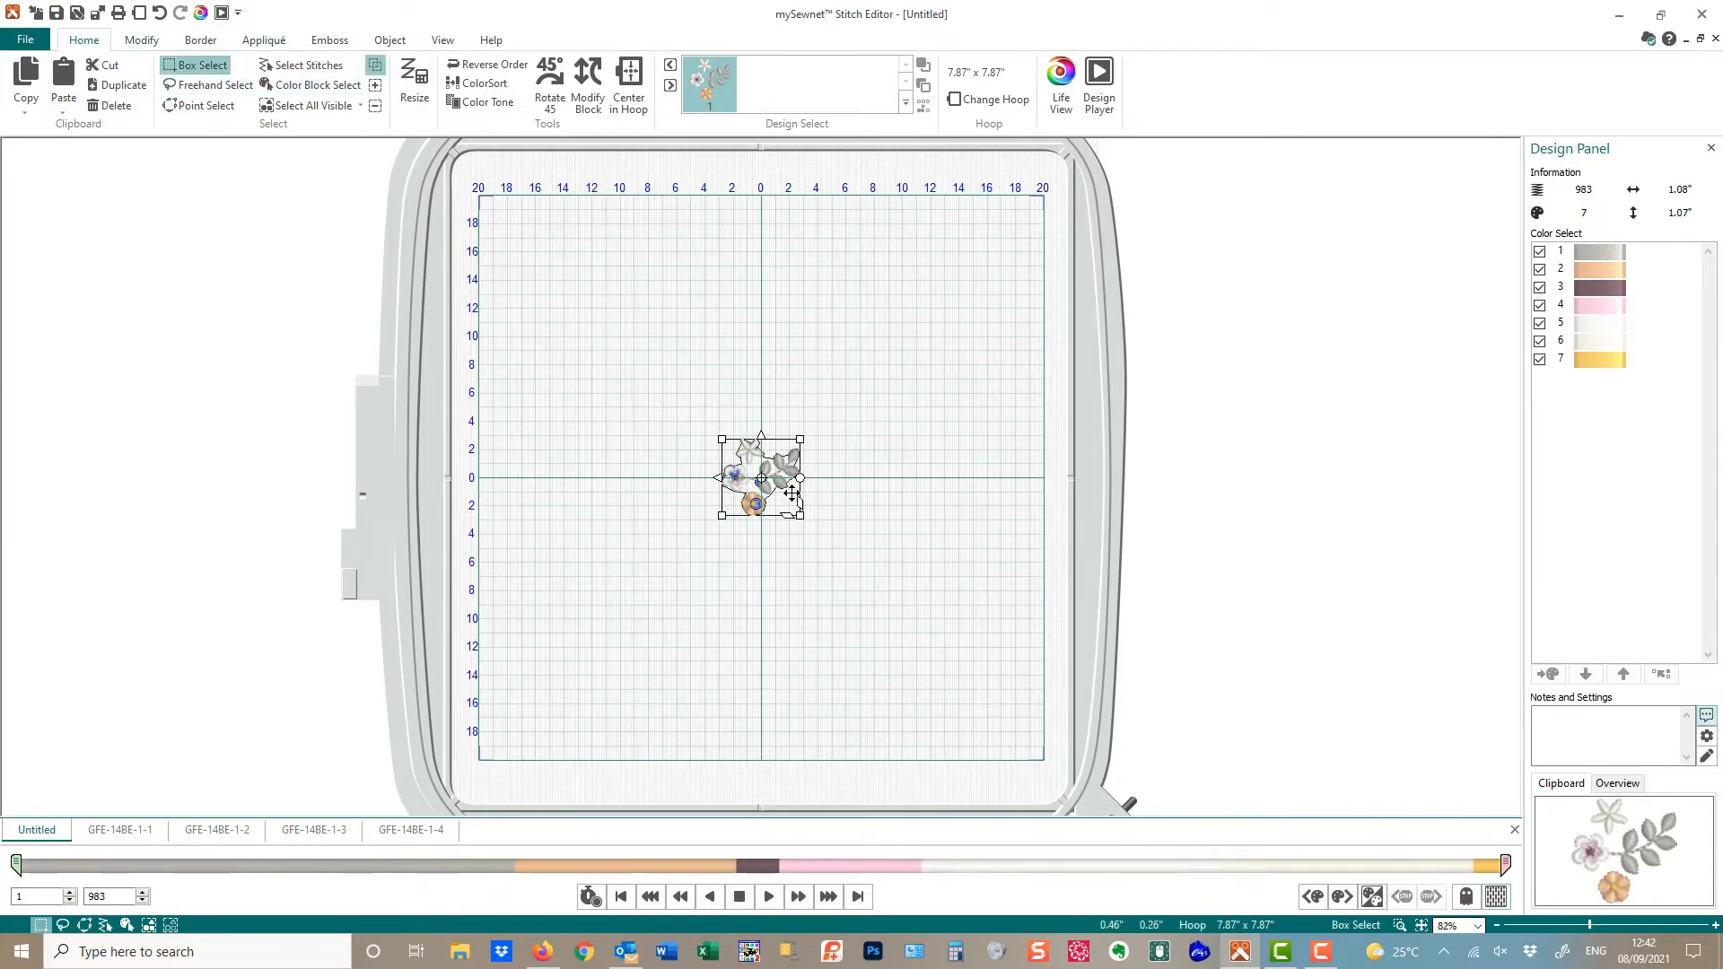
{"action": "left_click_drag", "start_coordinate": [762, 485], "coordinate": [949, 675]}
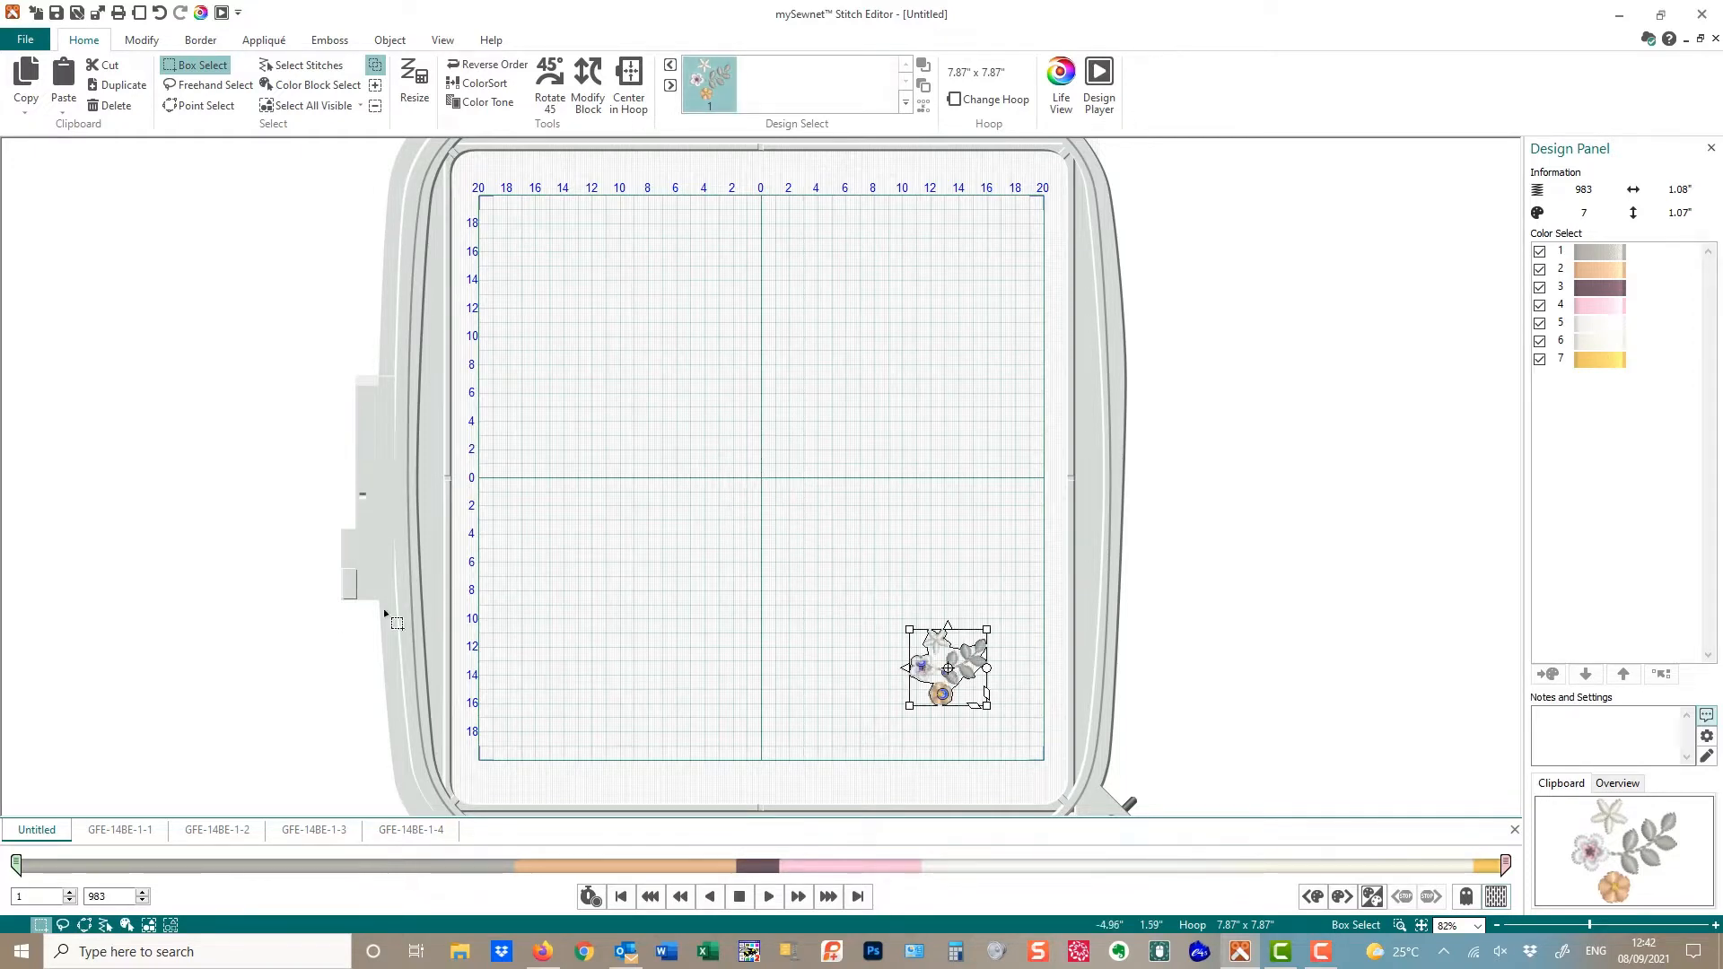
Copy the GFE-14BE-1-1 design into the untitled hoop and move it to the lower-left area
{"action": "left_click", "coordinate": [135, 832]}
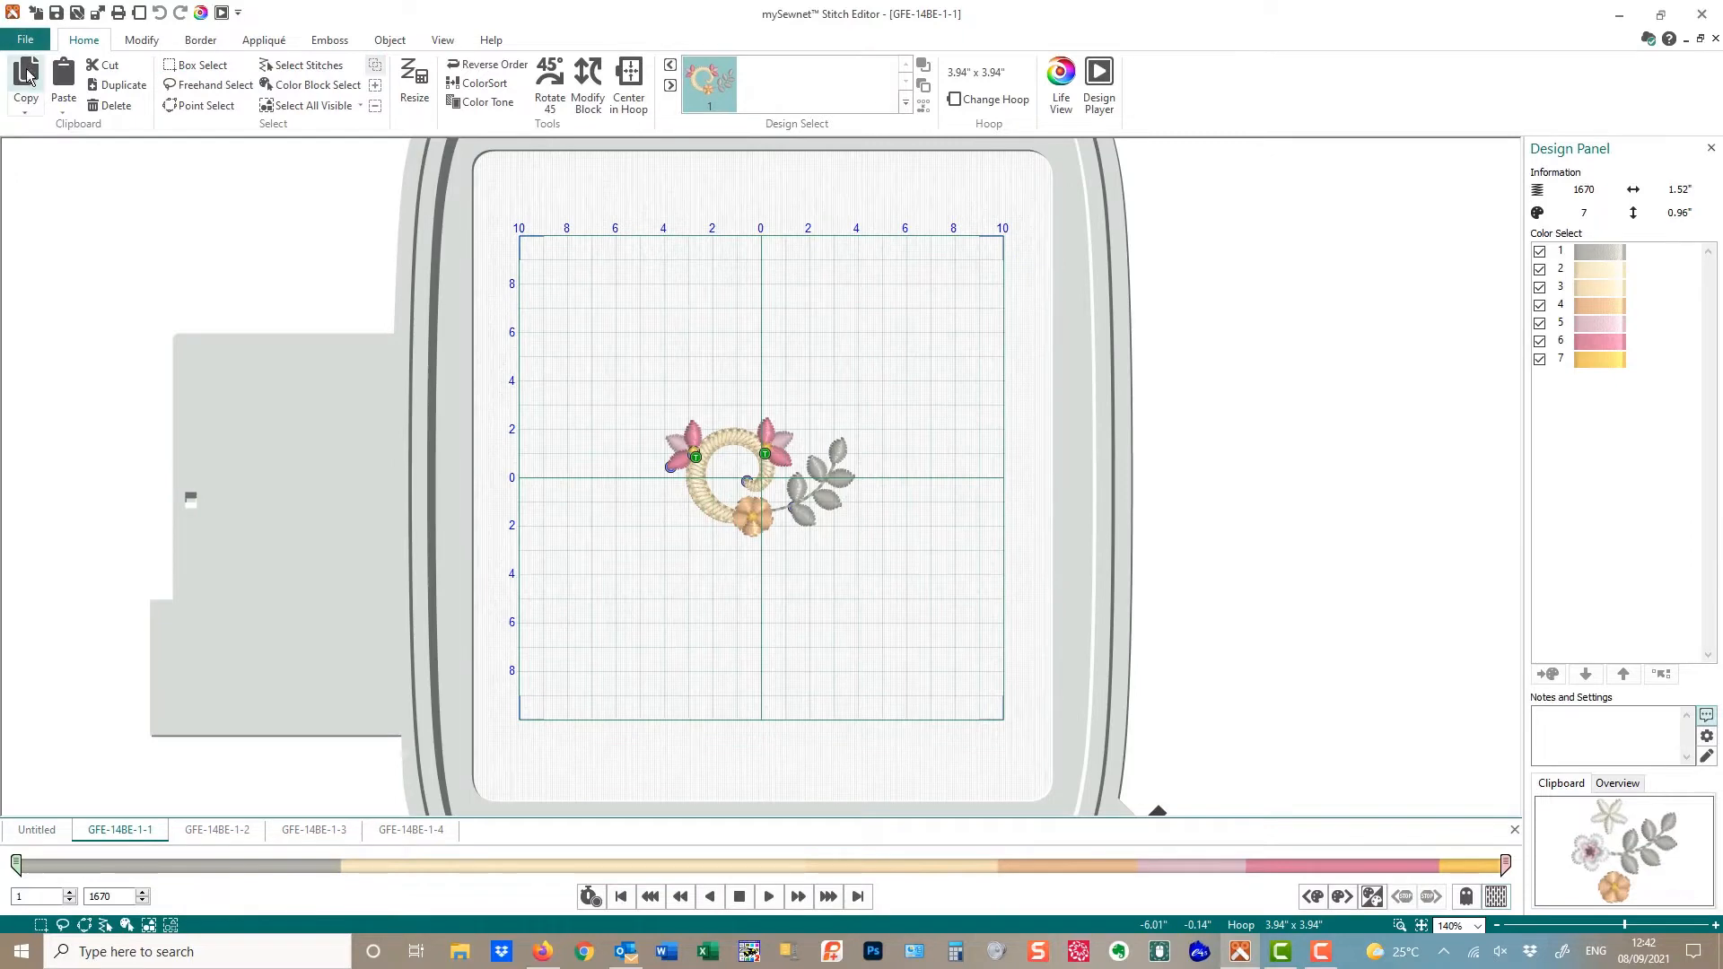
{"action": "left_click", "coordinate": [28, 75]}
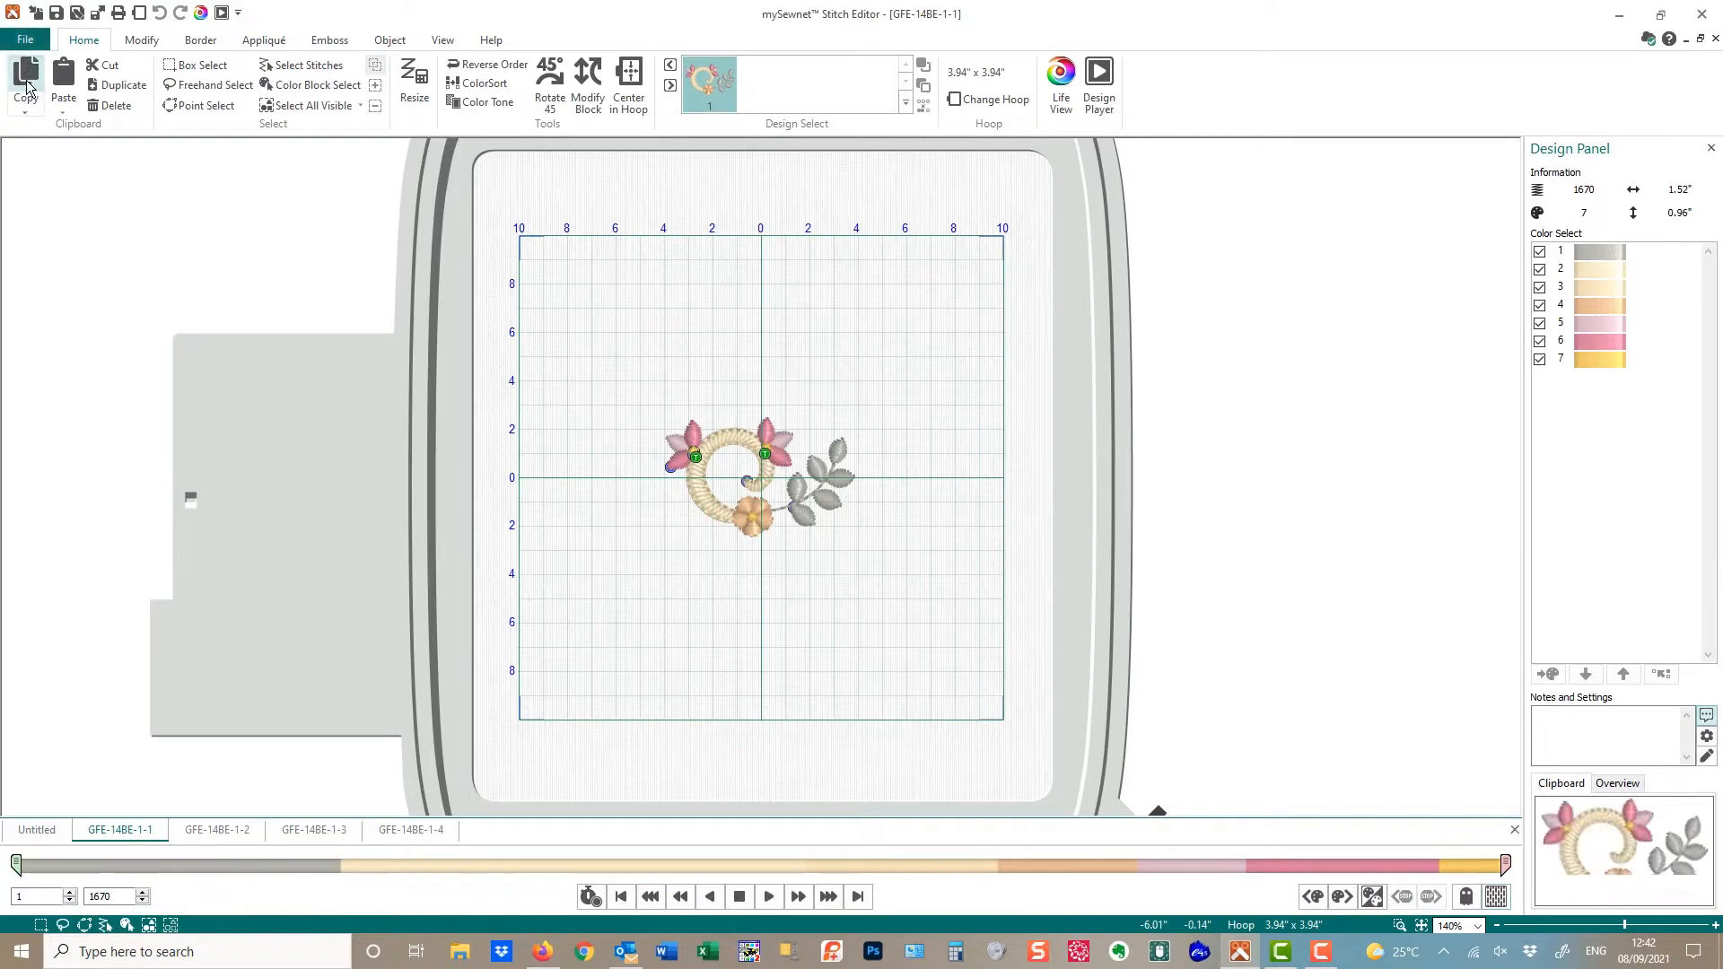
{"action": "left_click", "coordinate": [35, 835]}
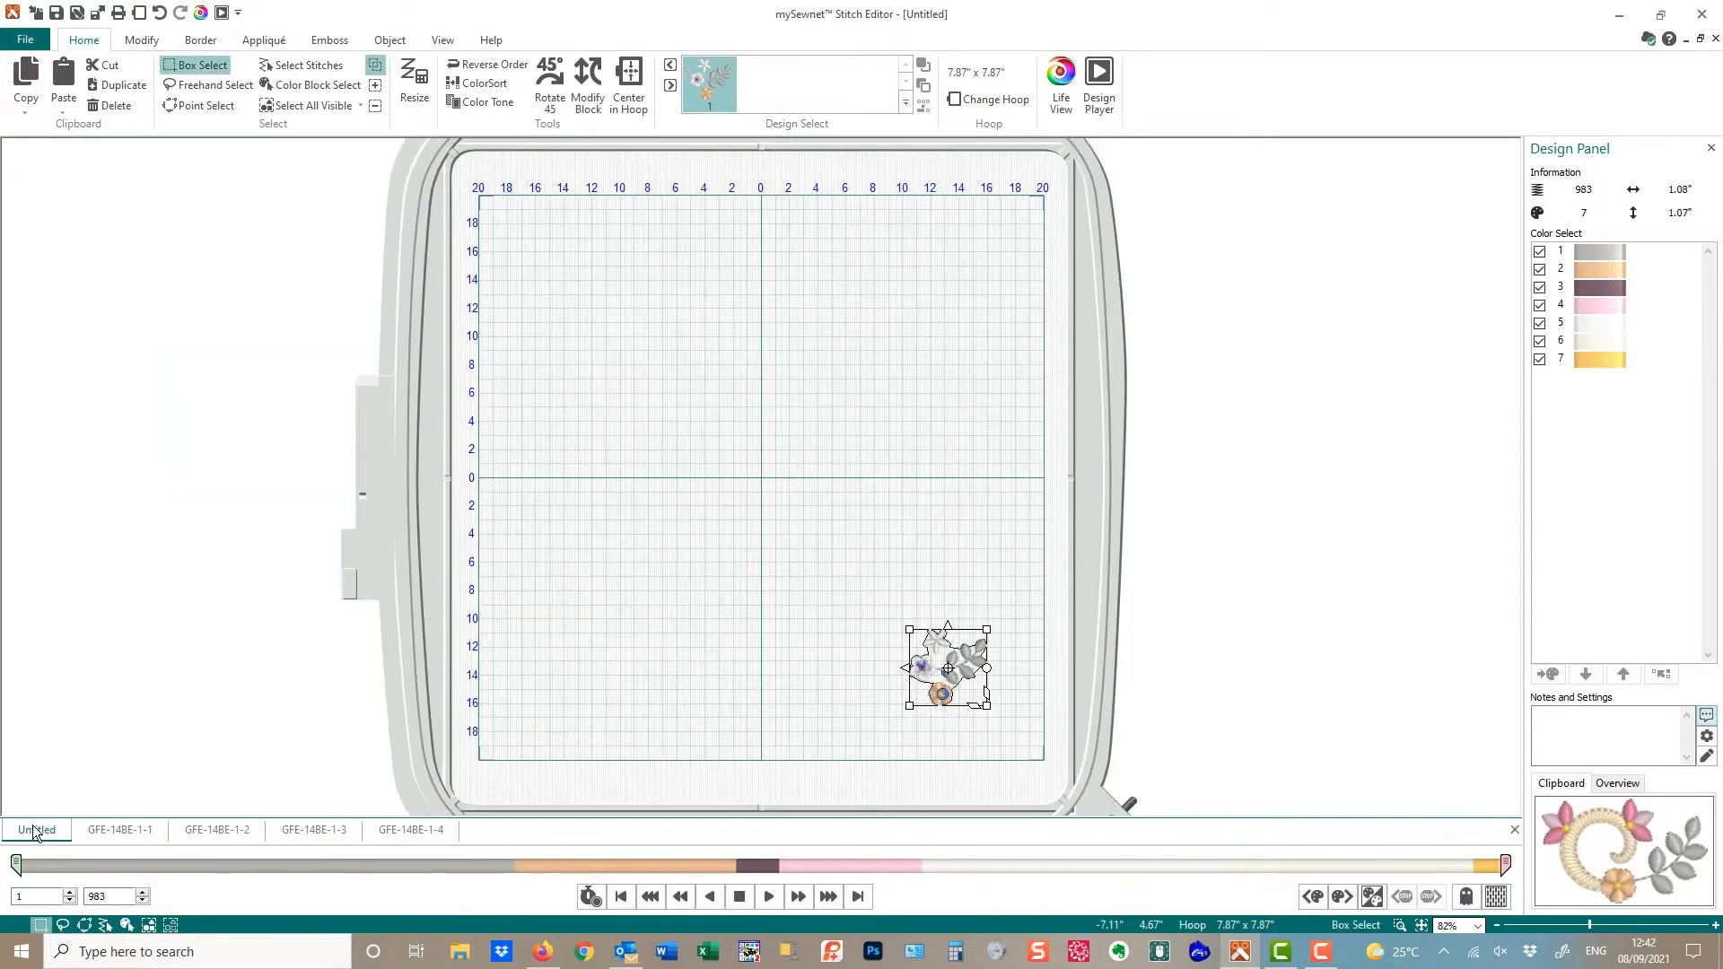
{"action": "left_click", "coordinate": [62, 99]}
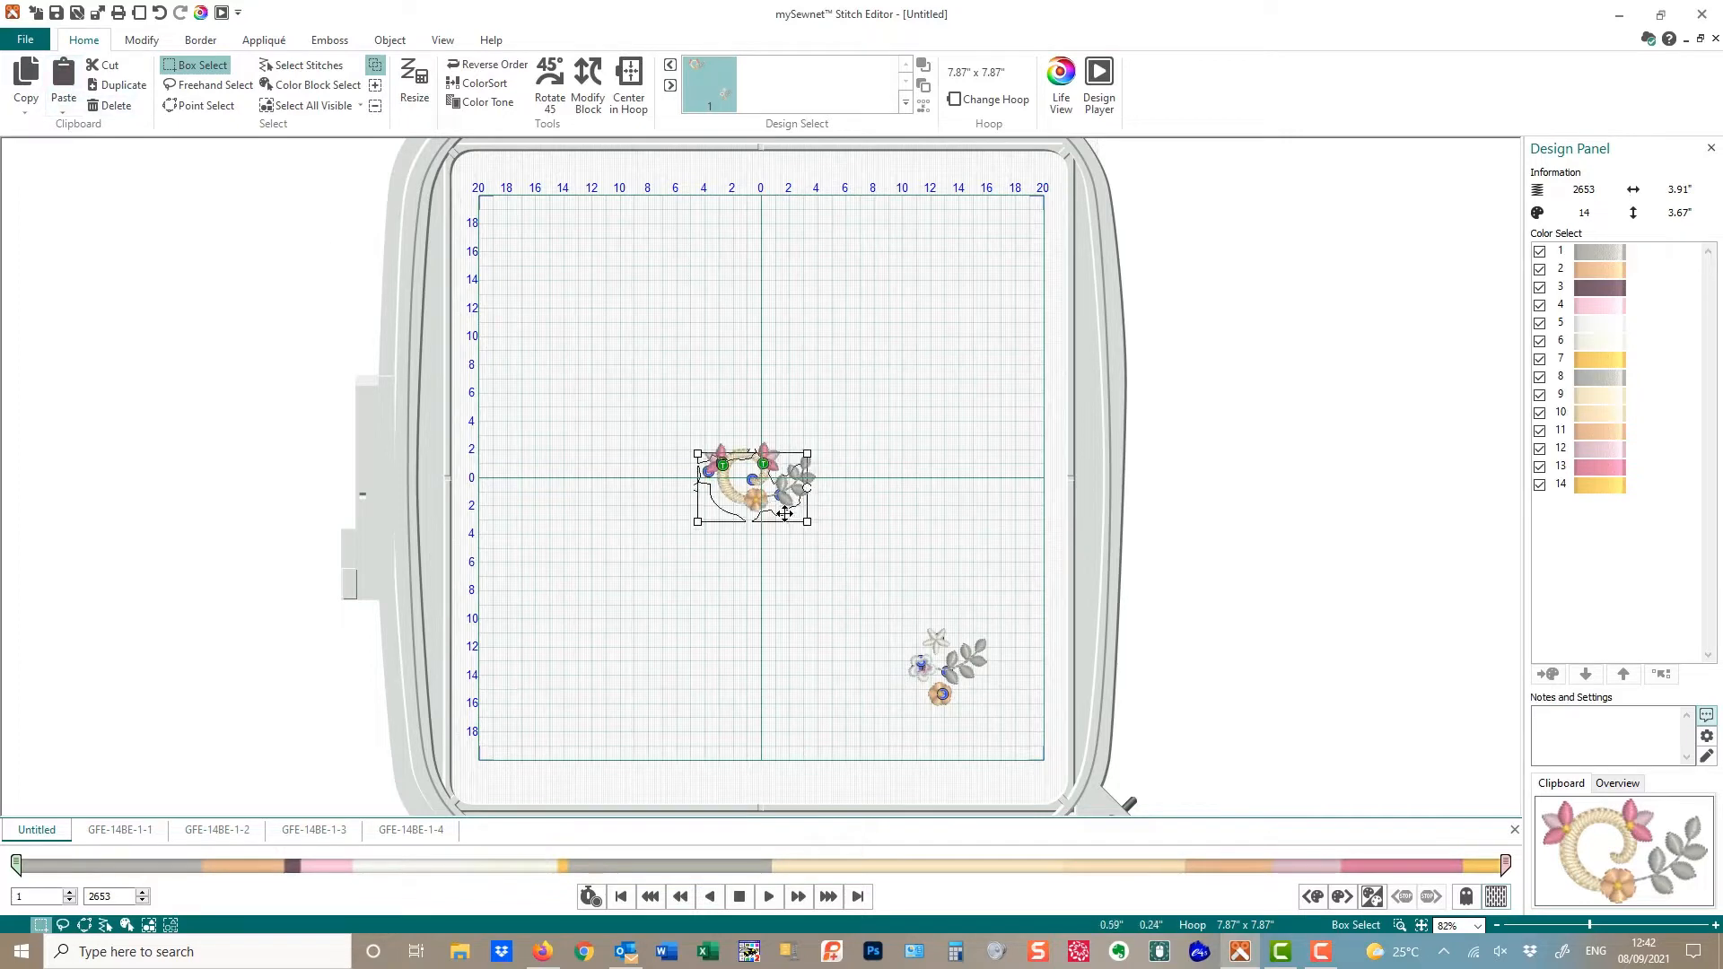
{"action": "left_click_drag", "start_coordinate": [785, 513], "coordinate": [699, 696]}
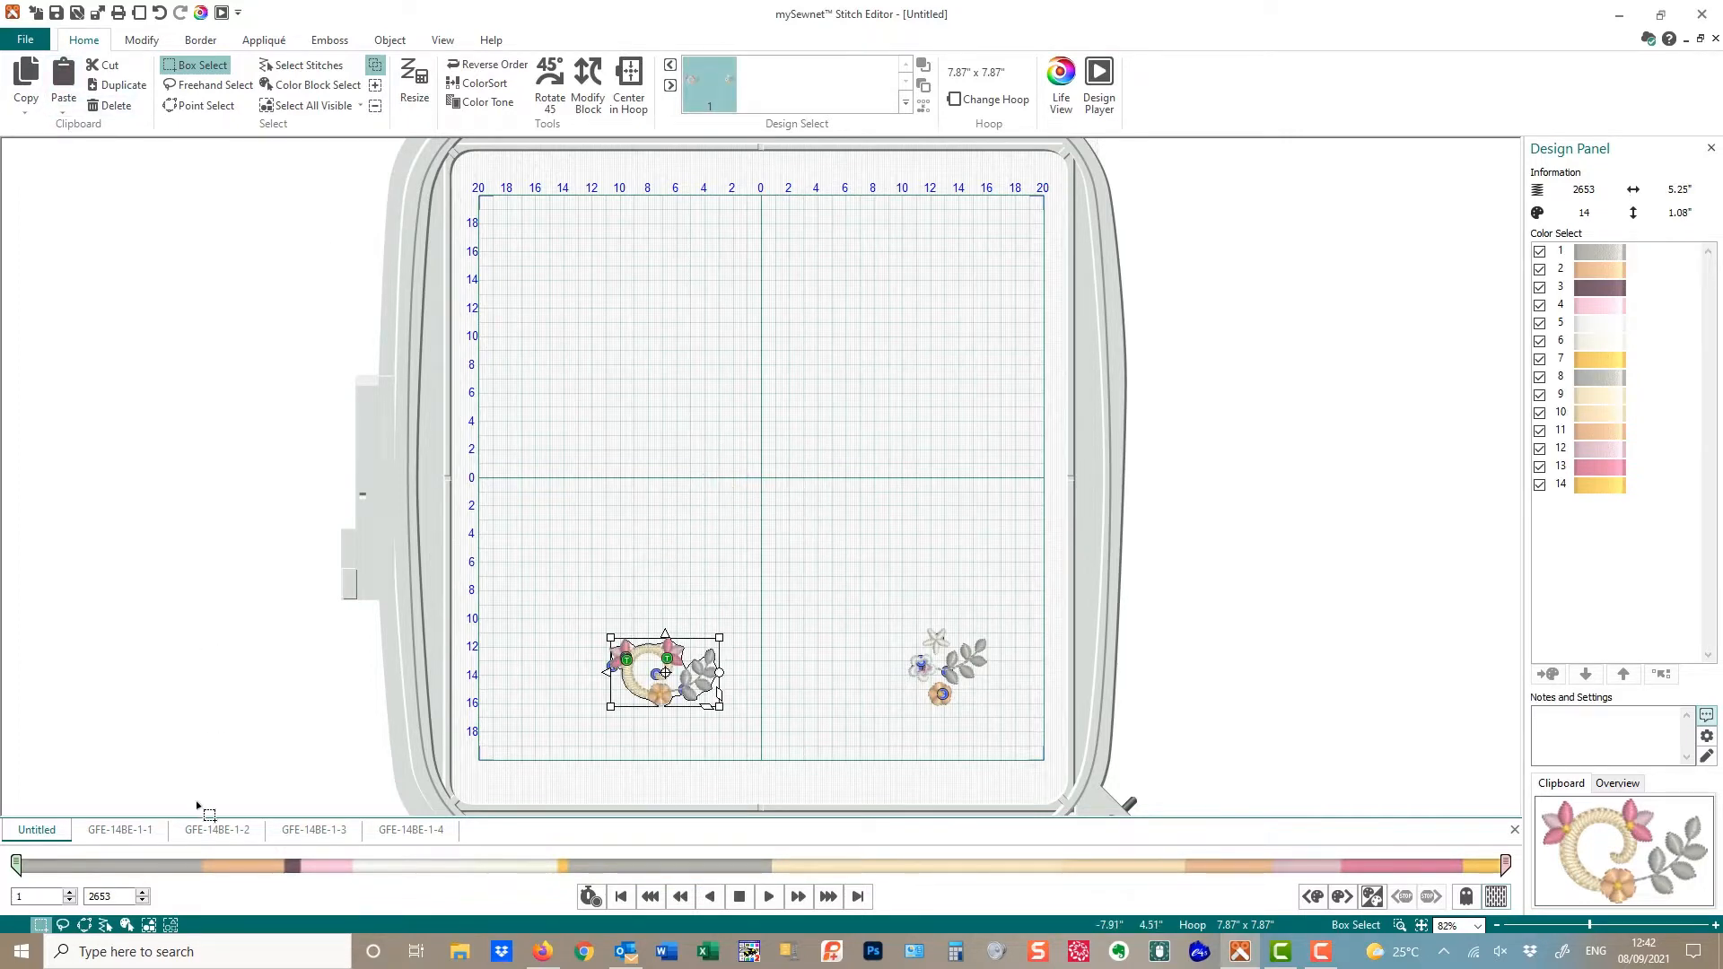
Copy the GFE-14BE-1-2 double-scroll design into the untitled hoop and move it just below the hoop's centre
{"action": "left_click", "coordinate": [212, 834]}
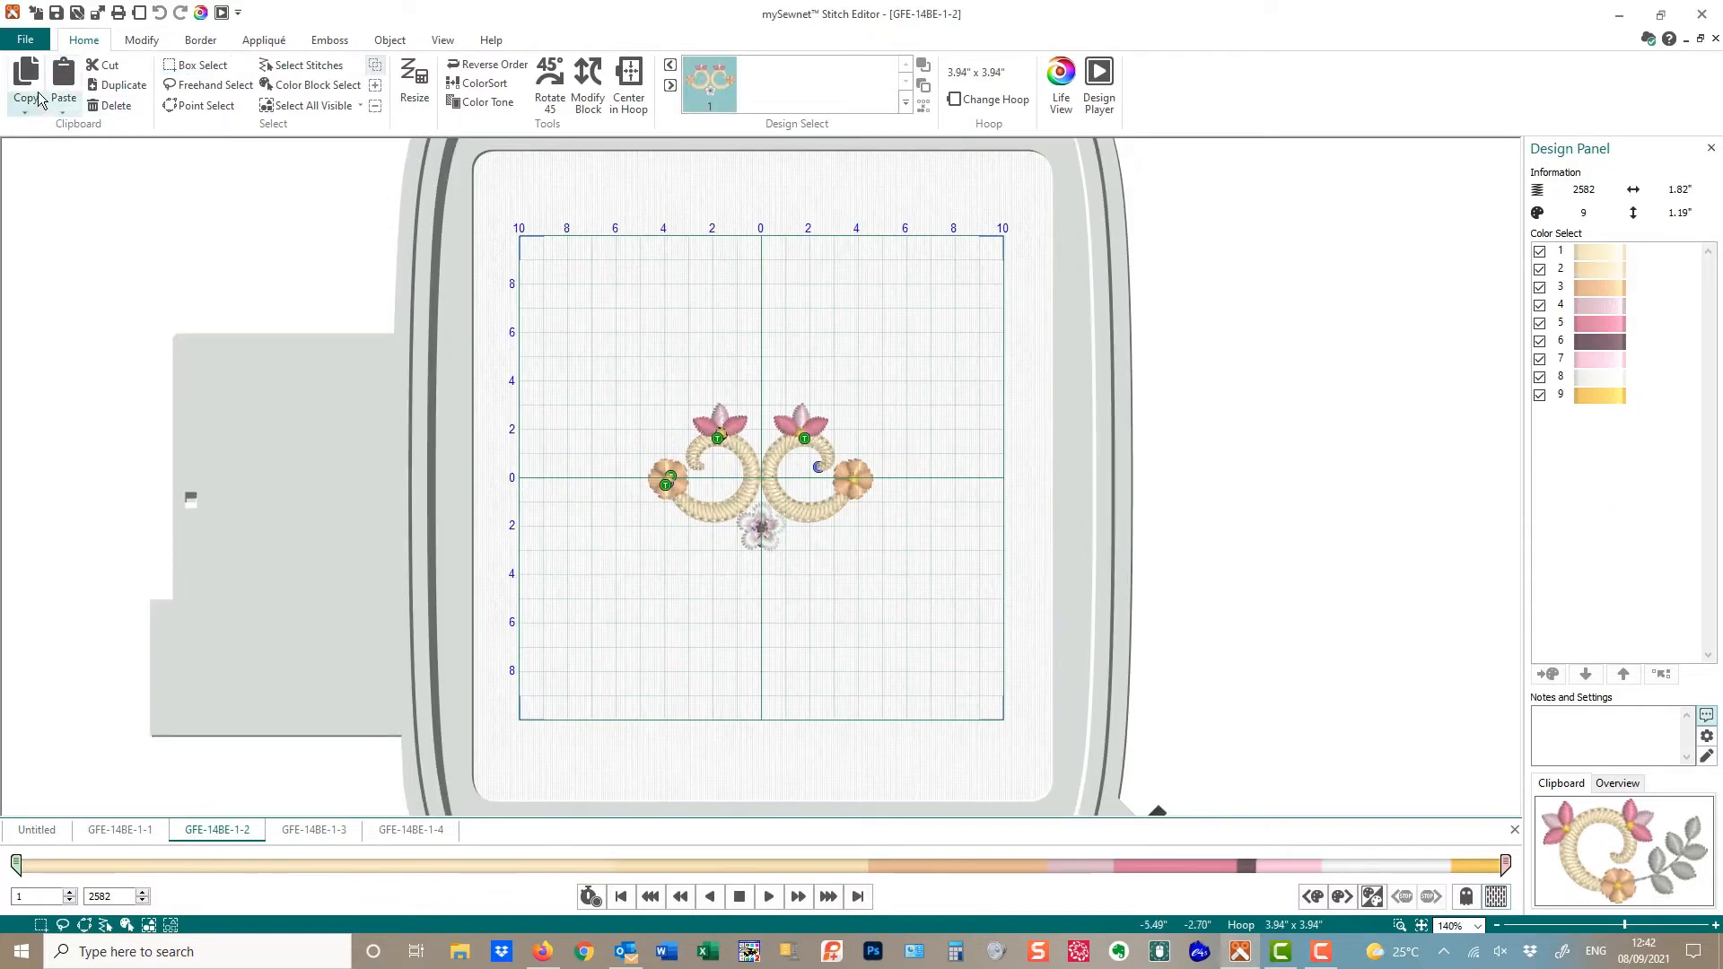
{"action": "left_click", "coordinate": [36, 89]}
{"action": "left_click", "coordinate": [54, 825]}
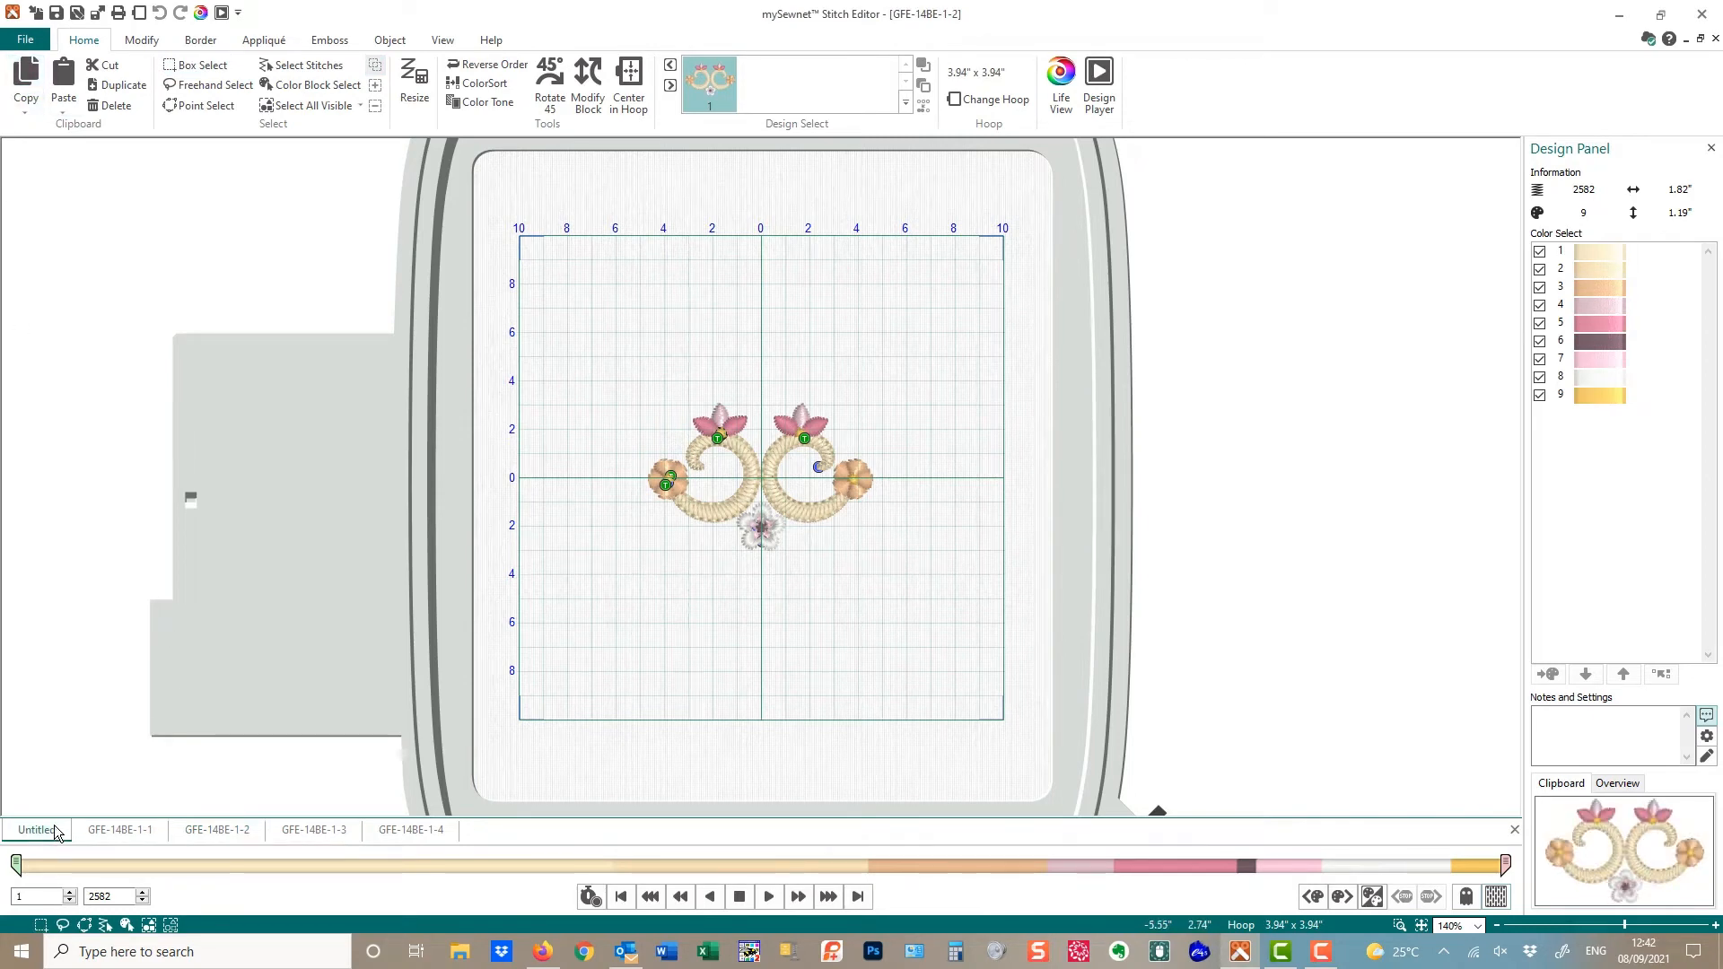
{"action": "left_click", "coordinate": [64, 81]}
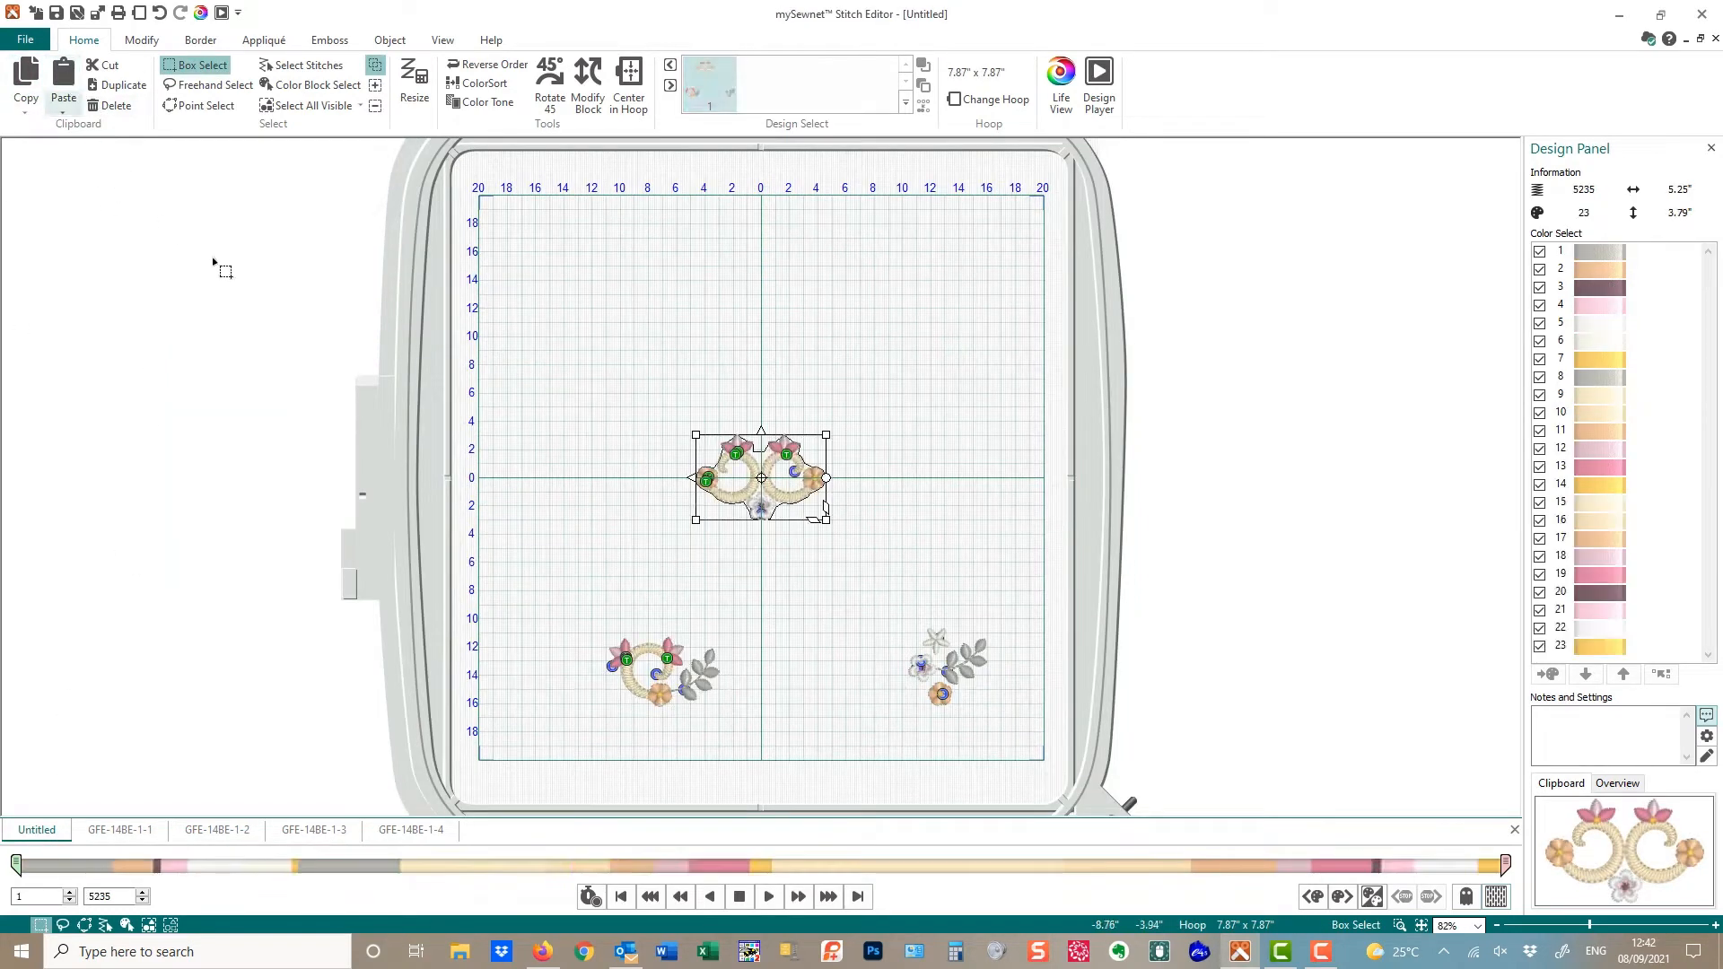
{"action": "left_click_drag", "start_coordinate": [803, 597], "coordinate": [799, 585]}
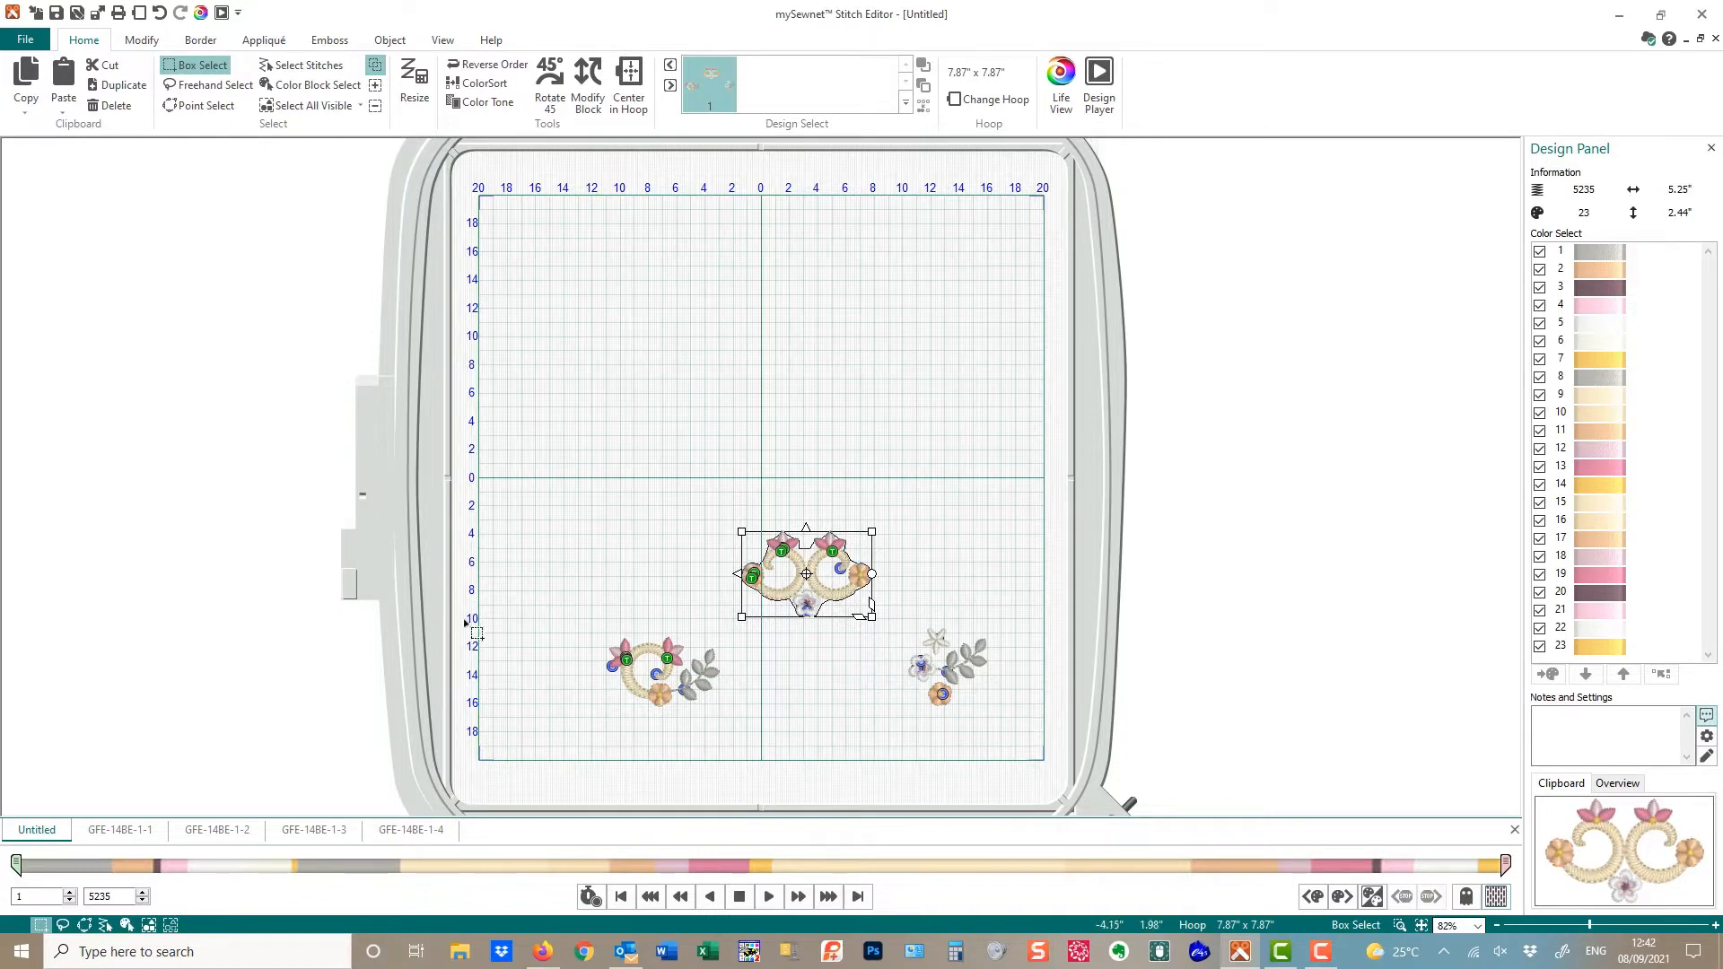
Copy the GFE-14BE-1-3 garland design into the untitled hoop and move it into the upper-left quadrant
{"action": "left_click", "coordinate": [111, 827]}
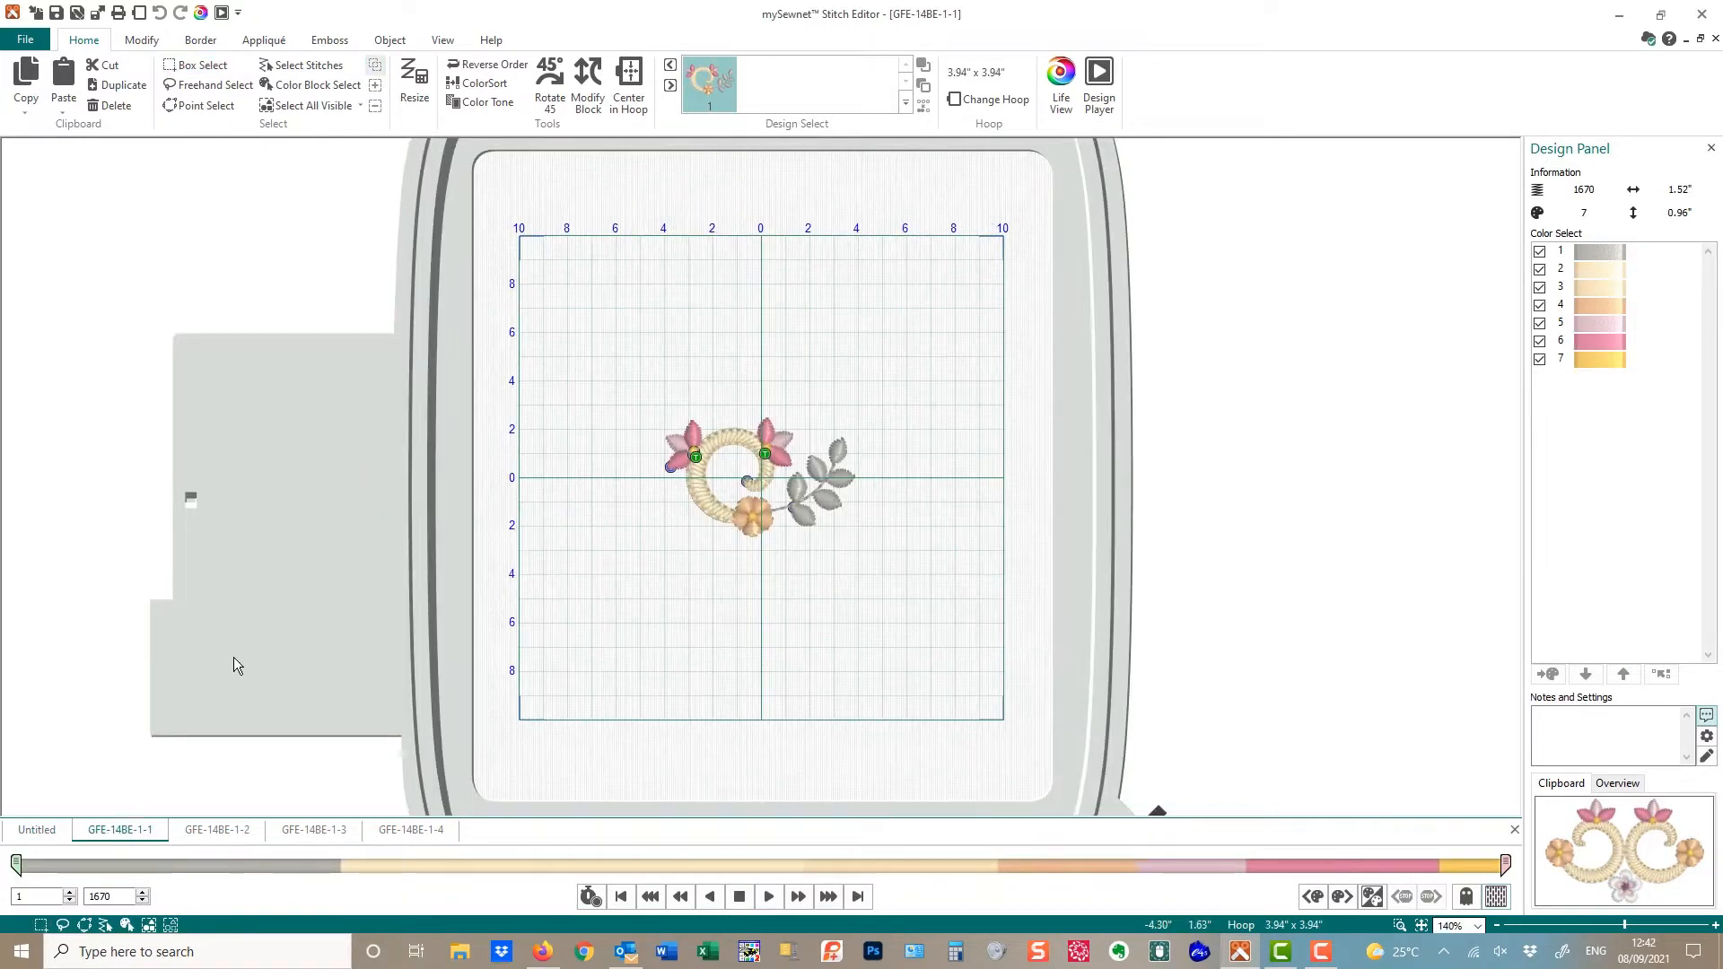
{"action": "left_click", "coordinate": [250, 831]}
{"action": "left_click", "coordinate": [300, 832]}
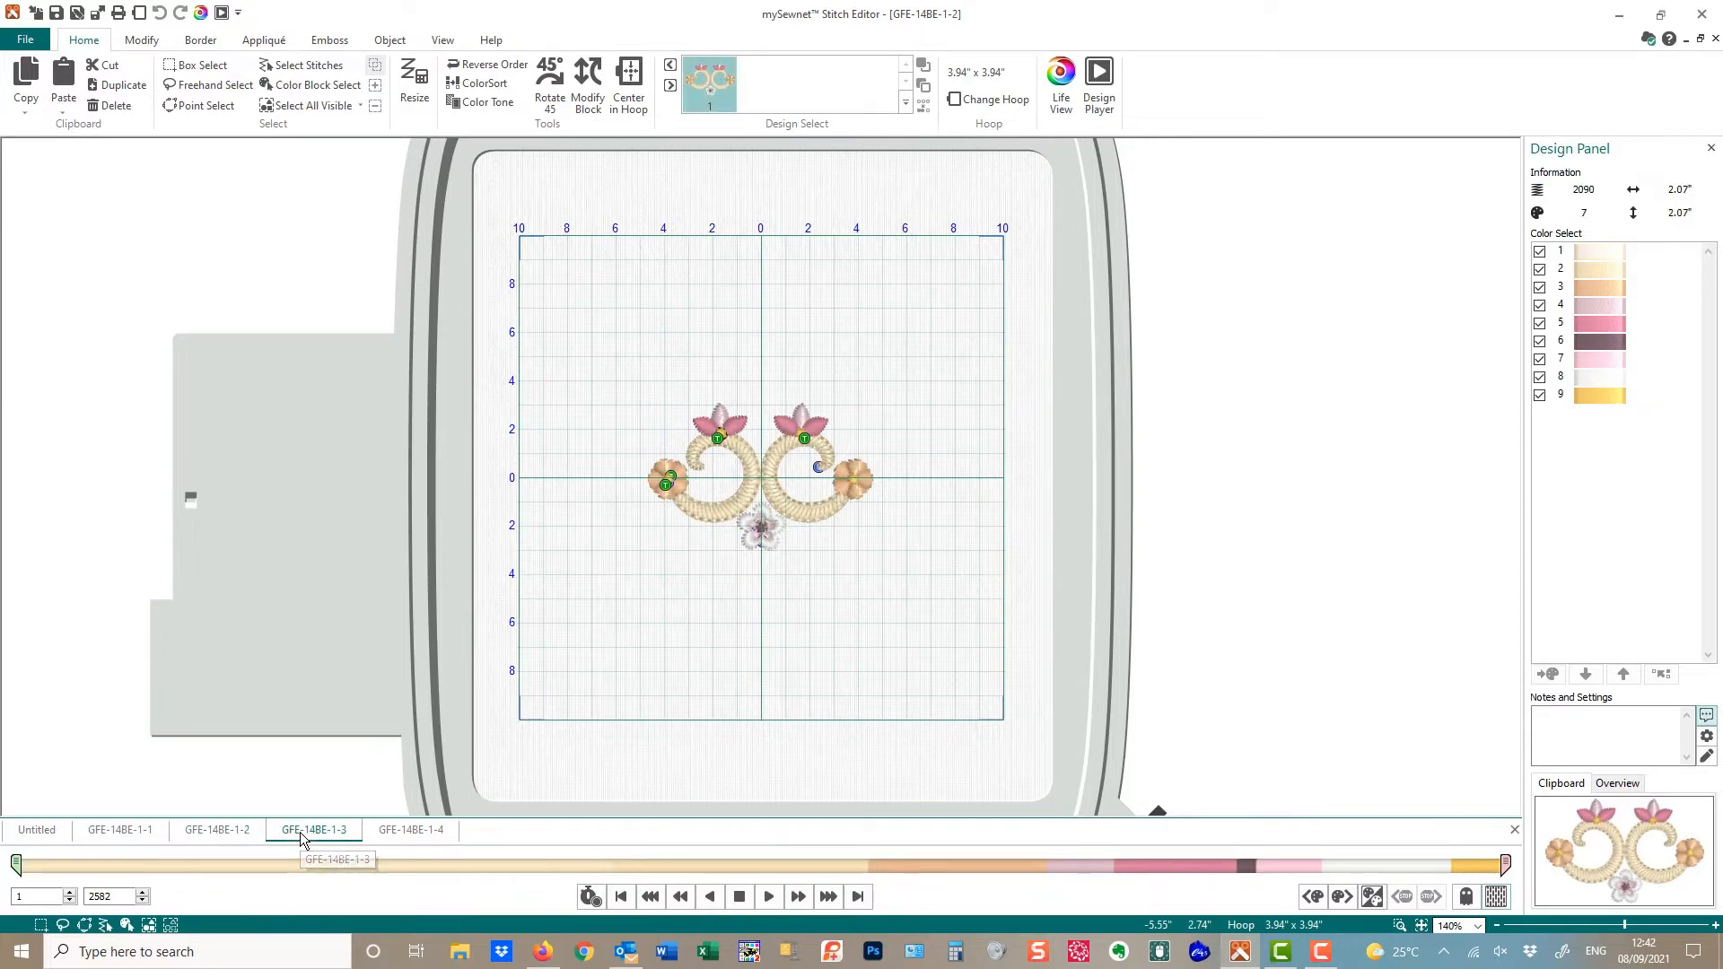
{"action": "left_click", "coordinate": [26, 81]}
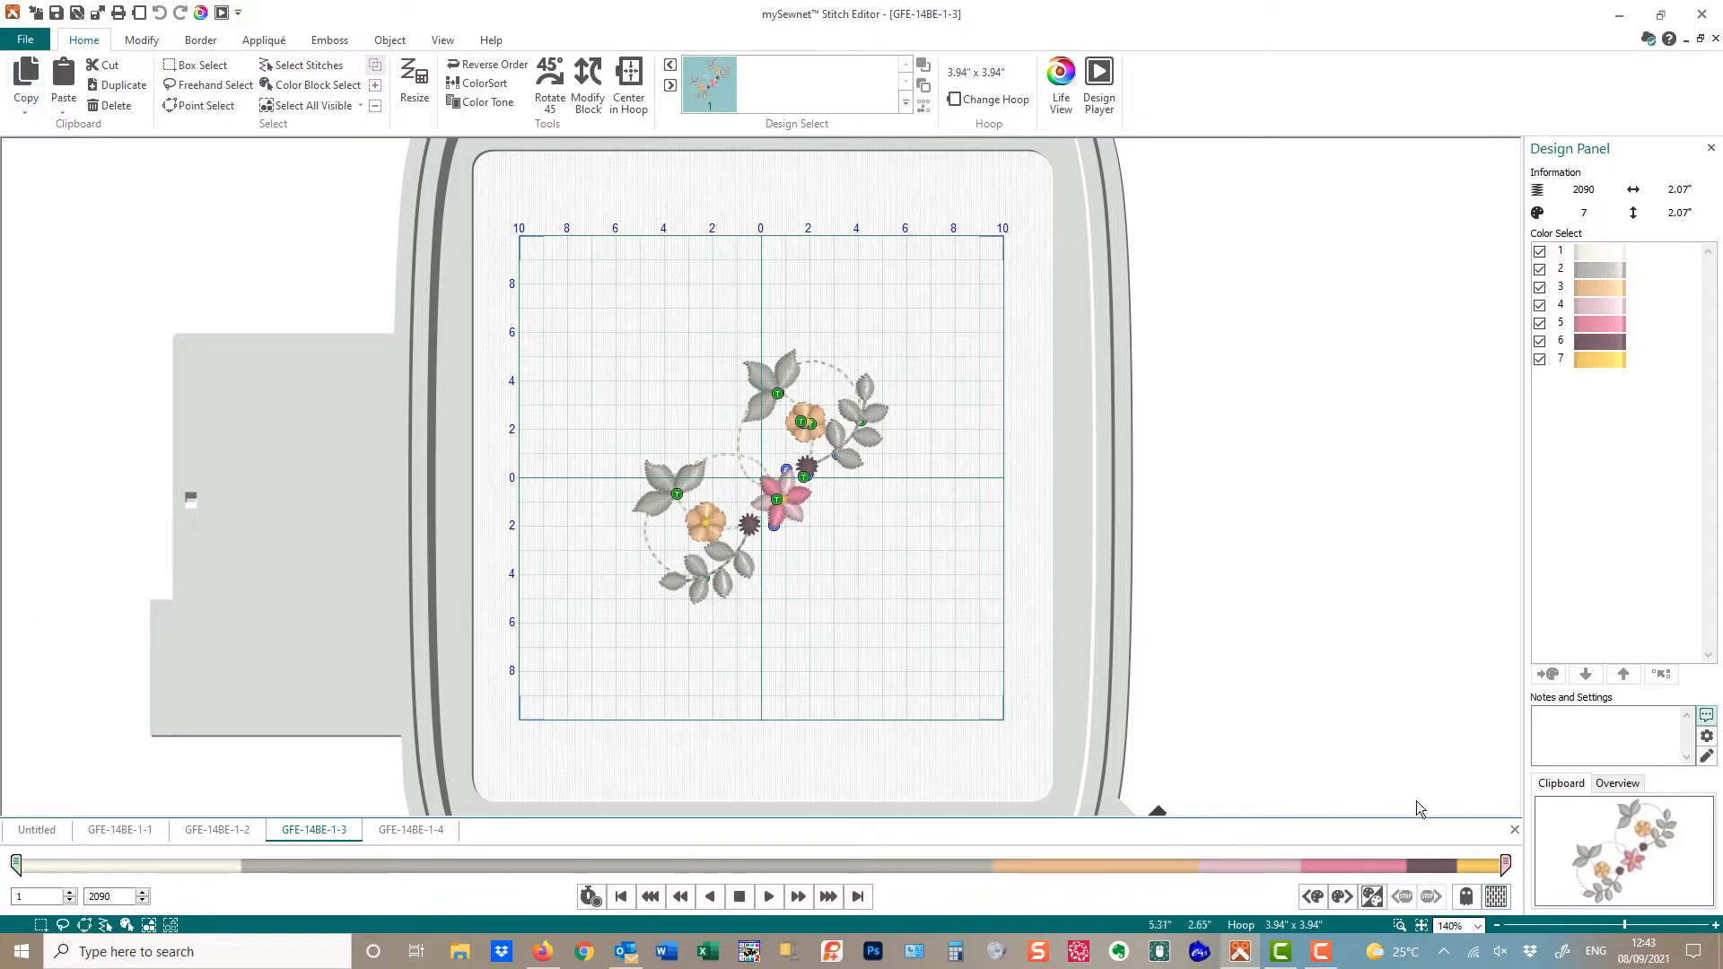
{"action": "left_click", "coordinate": [41, 841]}
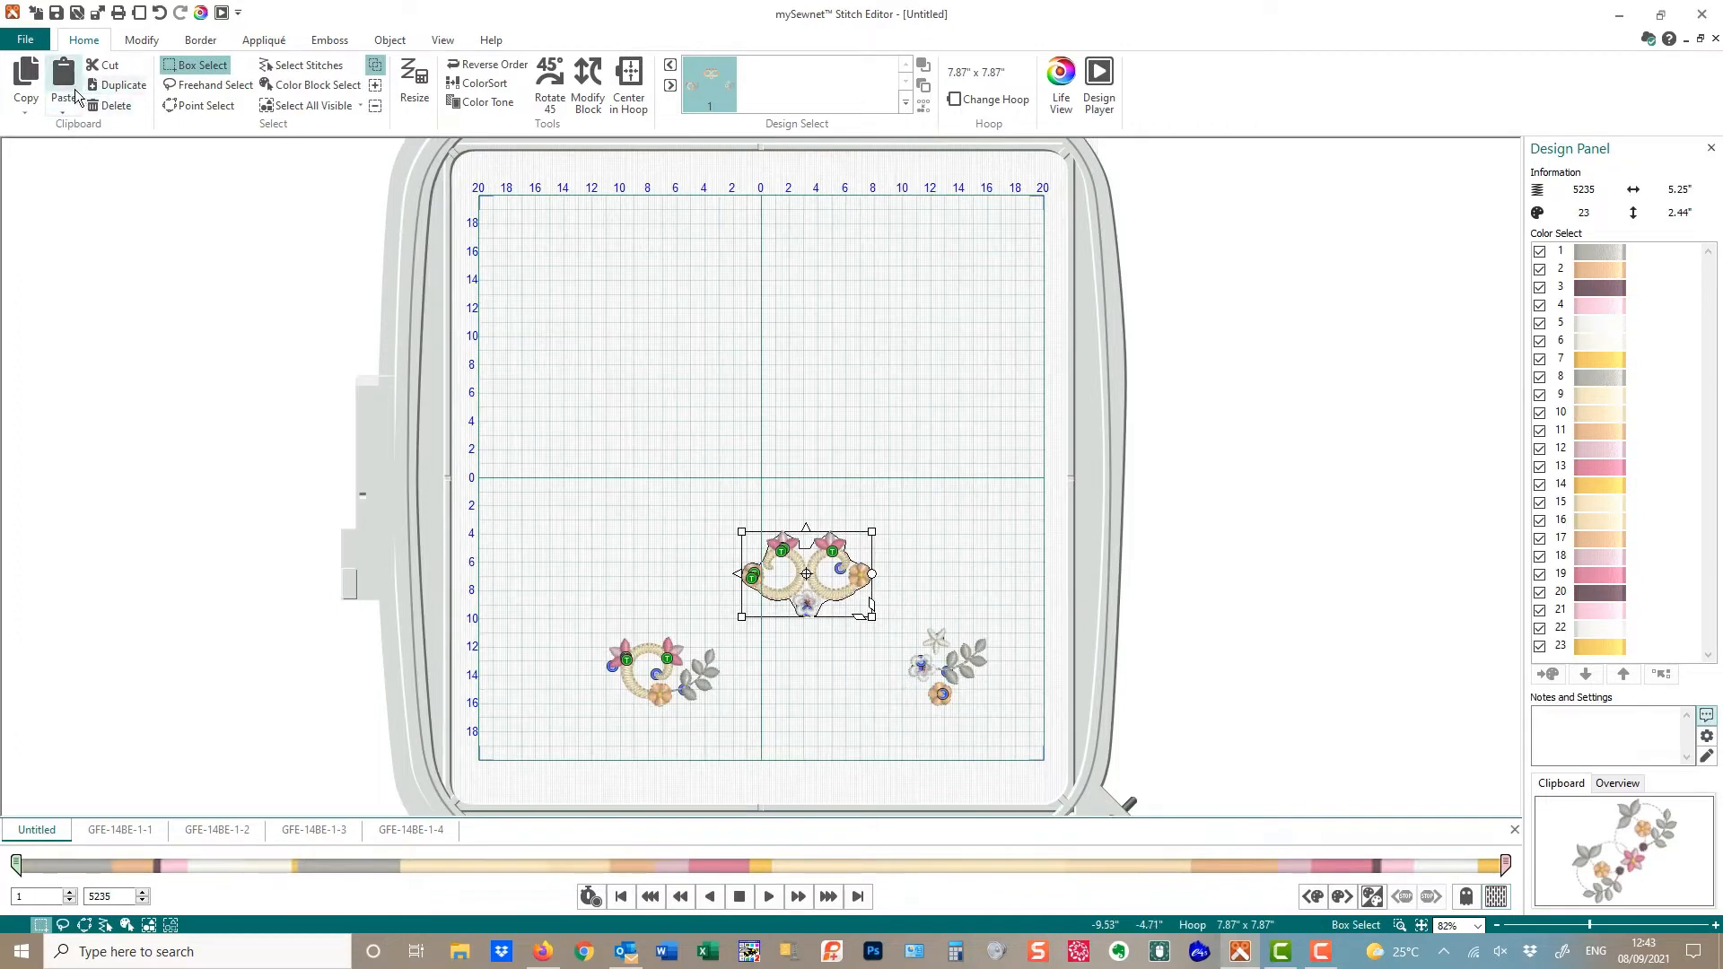
{"action": "left_click", "coordinate": [72, 95]}
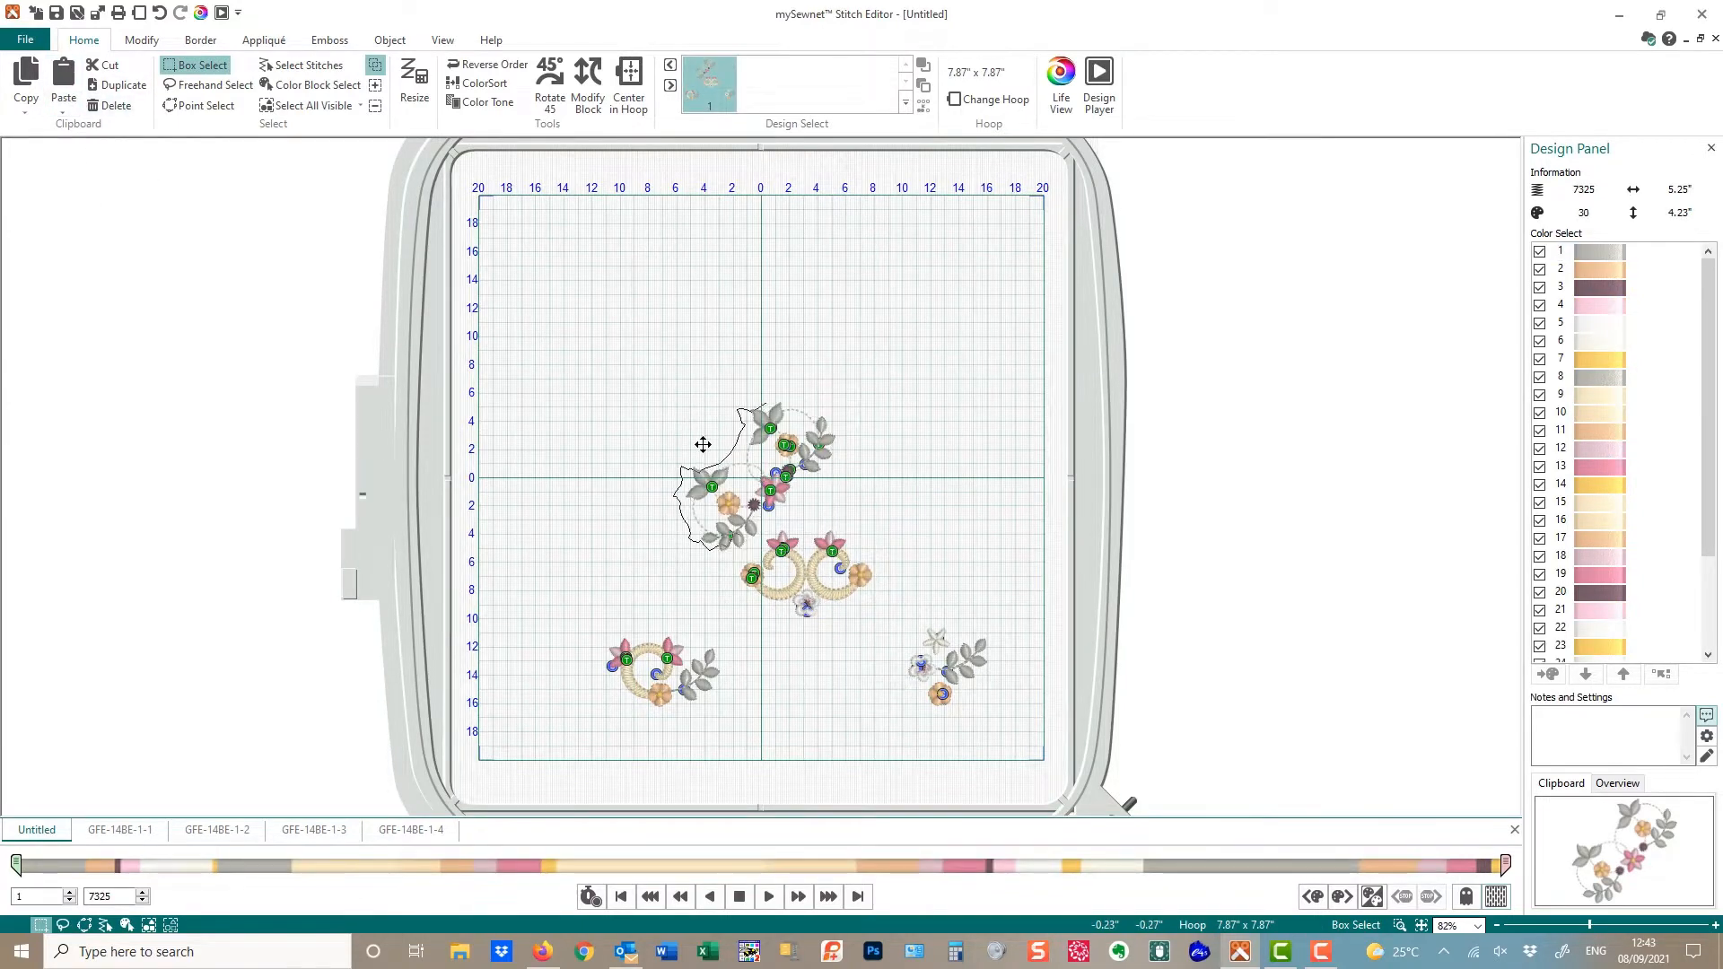
{"action": "left_click_drag", "start_coordinate": [703, 444], "coordinate": [554, 387]}
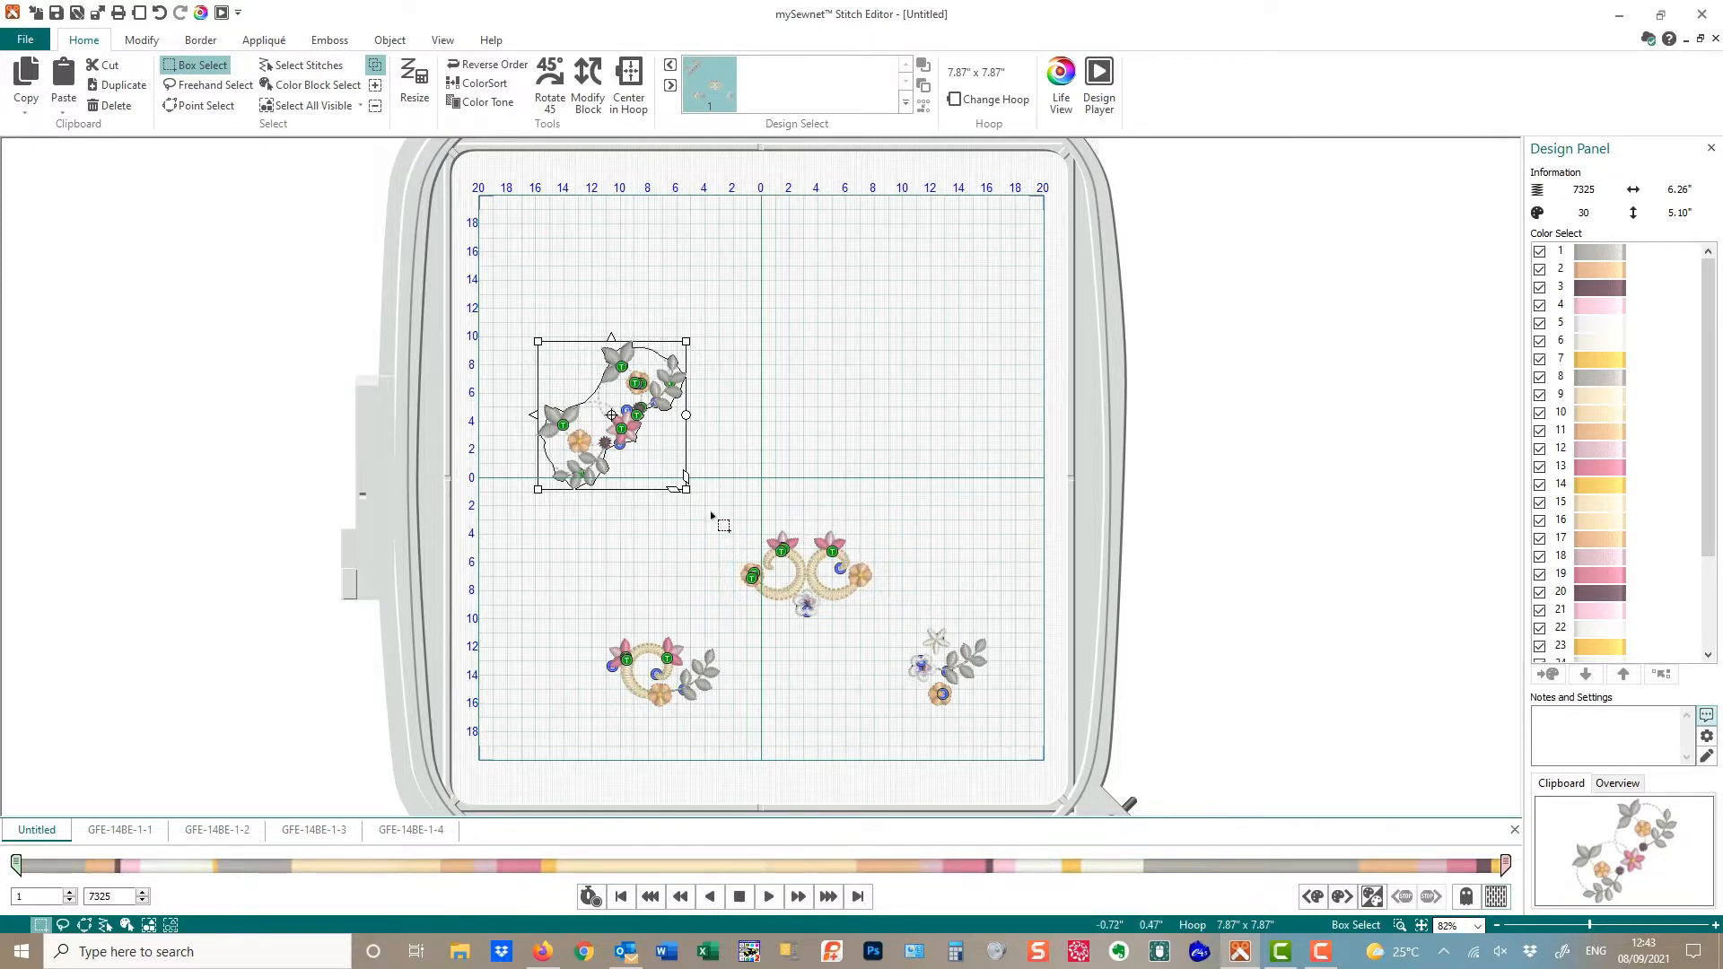
Move the double scroll to the hoop's upper-right corner and the two lower designs outward toward their corners
{"action": "left_click_drag", "start_coordinate": [712, 515], "coordinate": [988, 279]}
{"action": "left_click_drag", "start_coordinate": [565, 597], "coordinate": [572, 711]}
{"action": "left_click_drag", "start_coordinate": [902, 597], "coordinate": [1017, 729]}
{"action": "left_click_drag", "start_coordinate": [977, 673], "coordinate": [991, 688]}
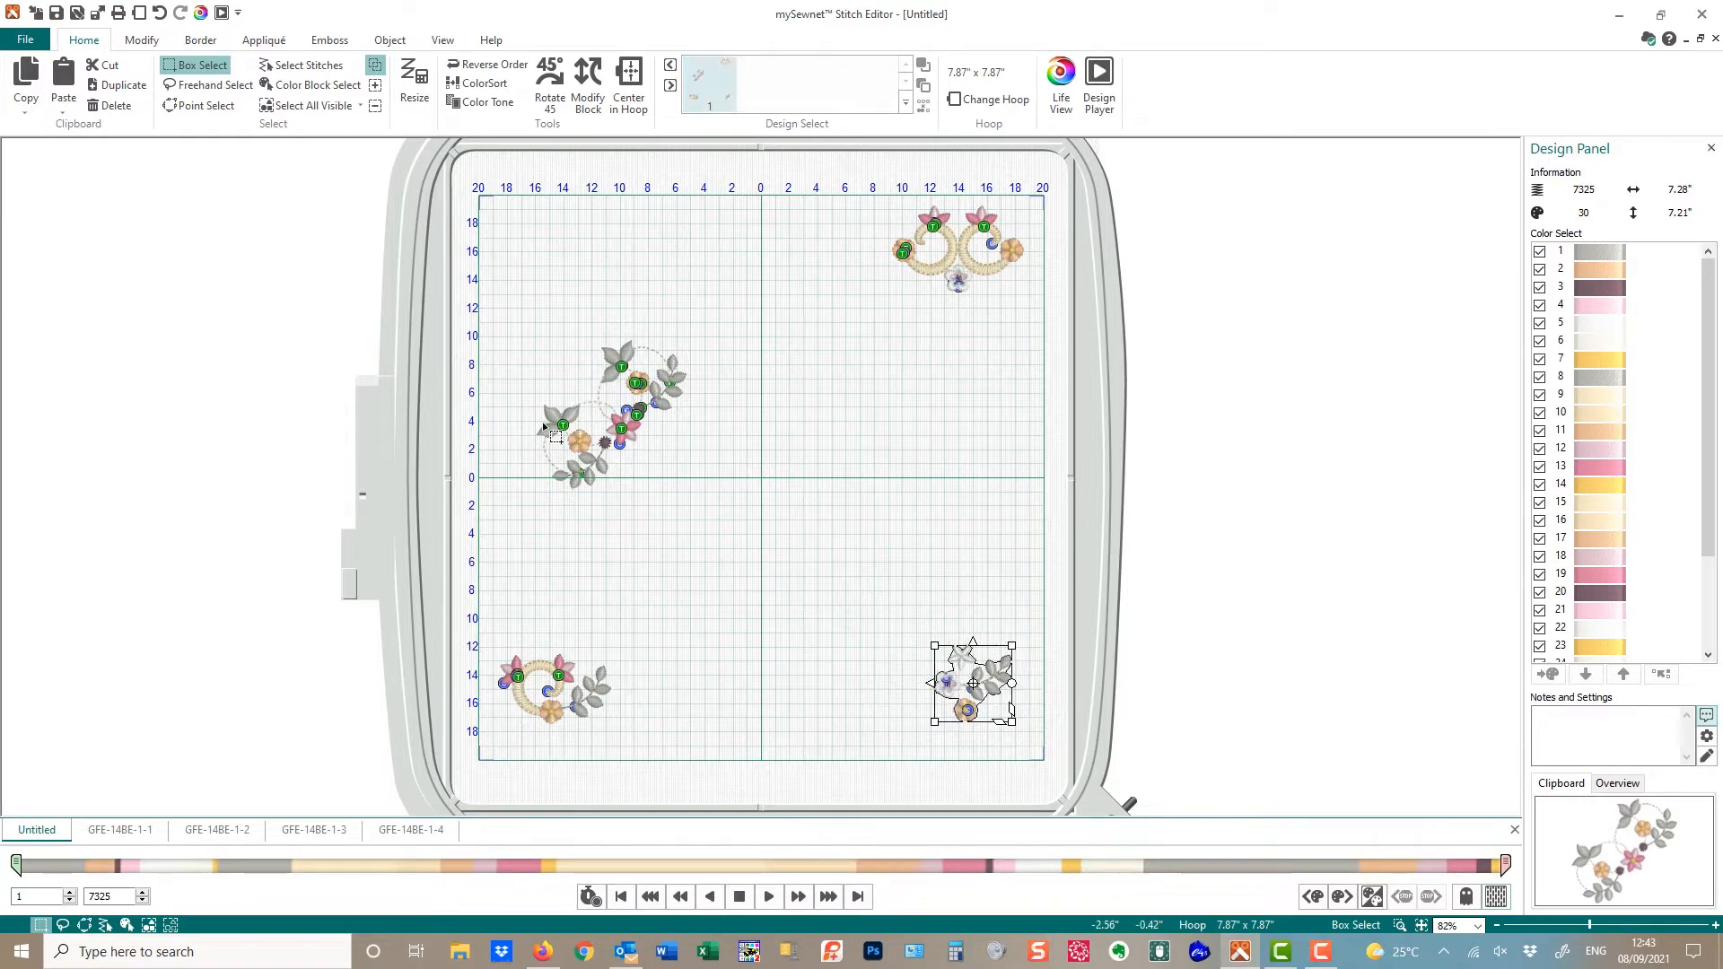
Move the garland beside the centre lines in the lower-right quadrant and place a horizontally mirrored copy opposite it in the lower-left quadrant
{"action": "left_click_drag", "start_coordinate": [531, 339], "coordinate": [723, 499]}
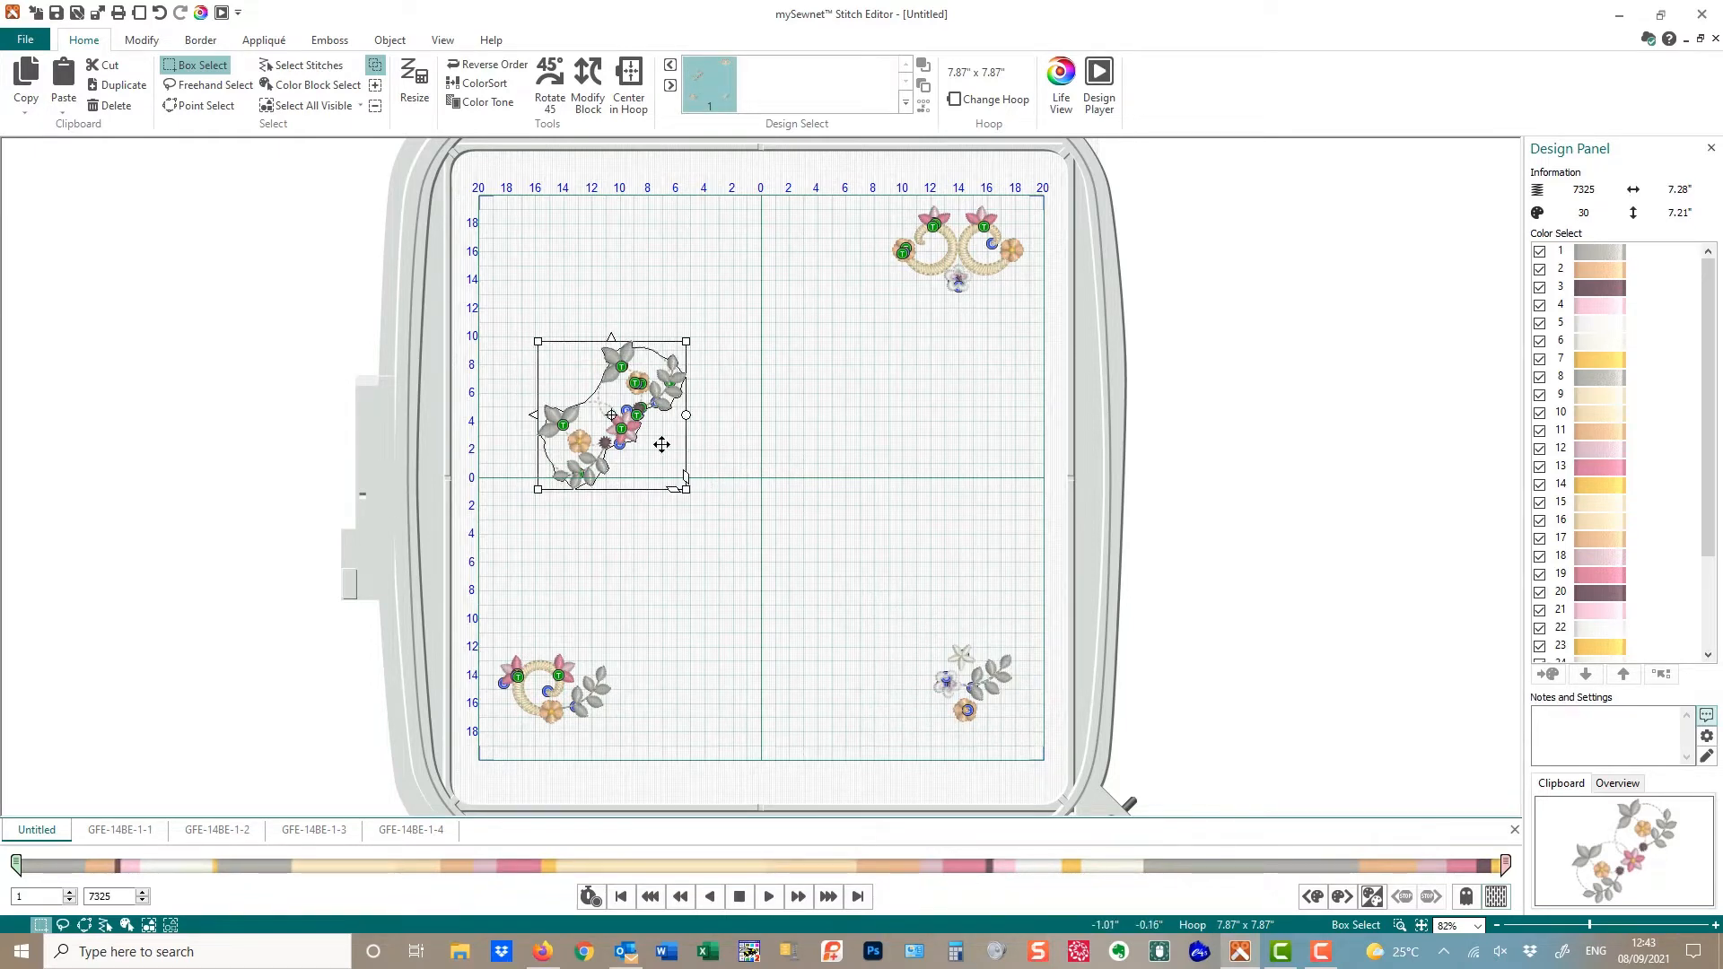
{"action": "left_click_drag", "start_coordinate": [641, 427], "coordinate": [844, 544]}
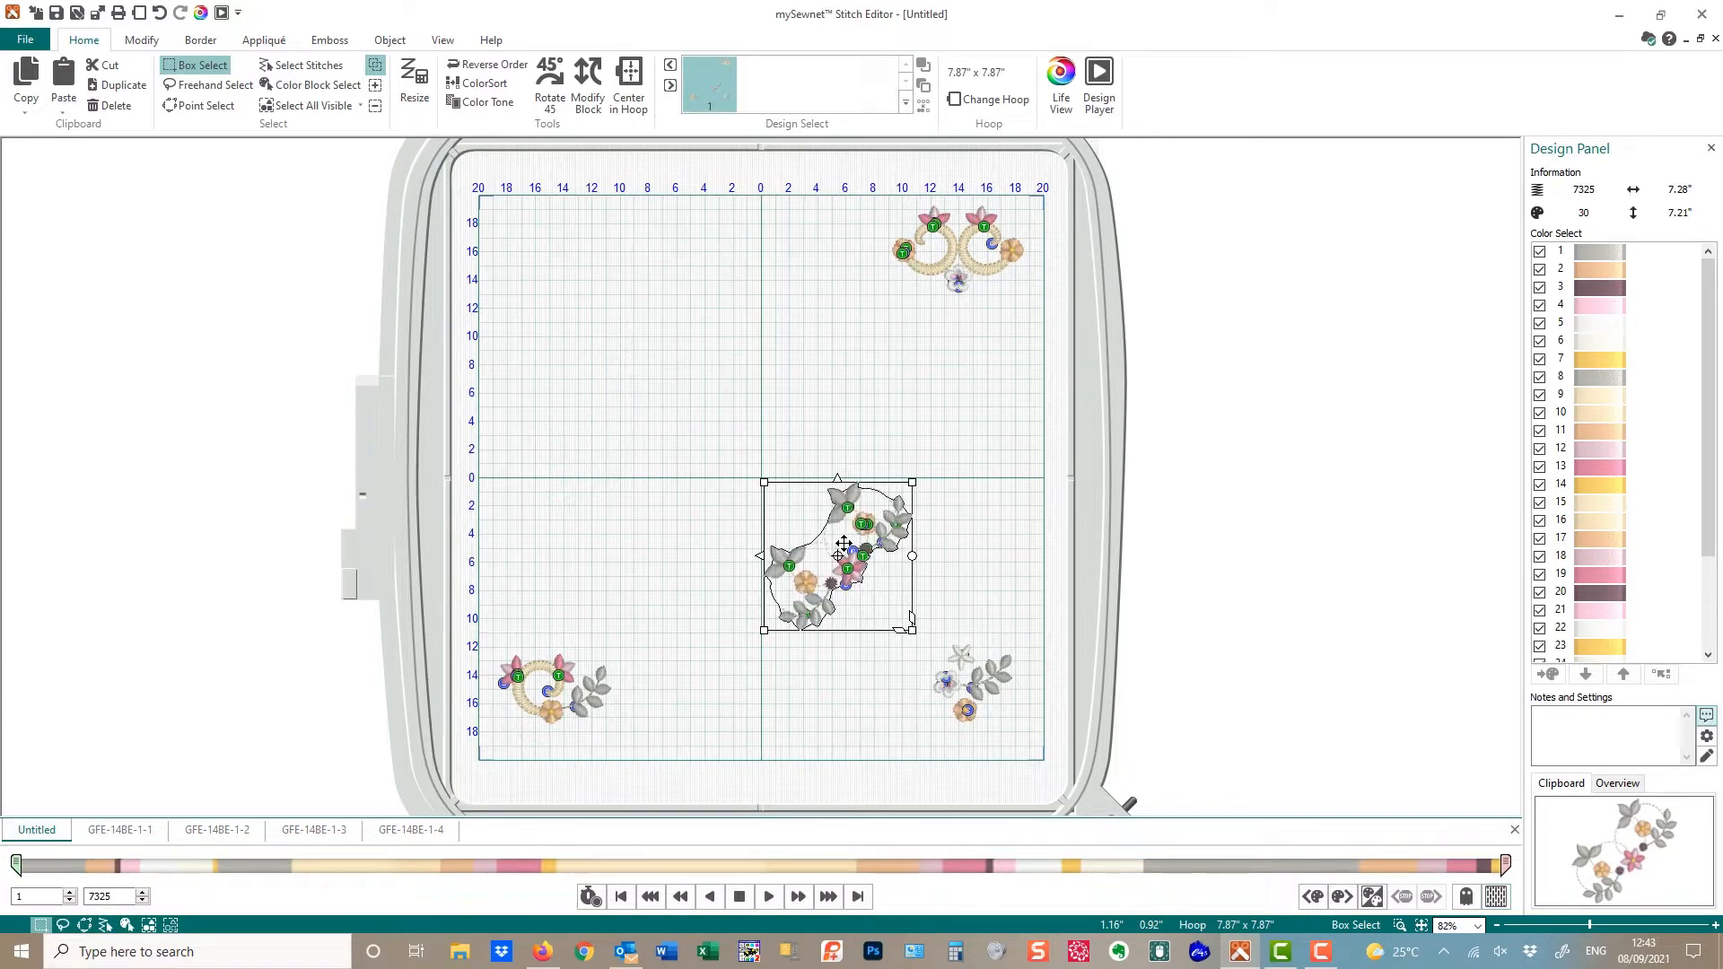
{"action": "left_click", "coordinate": [61, 87]}
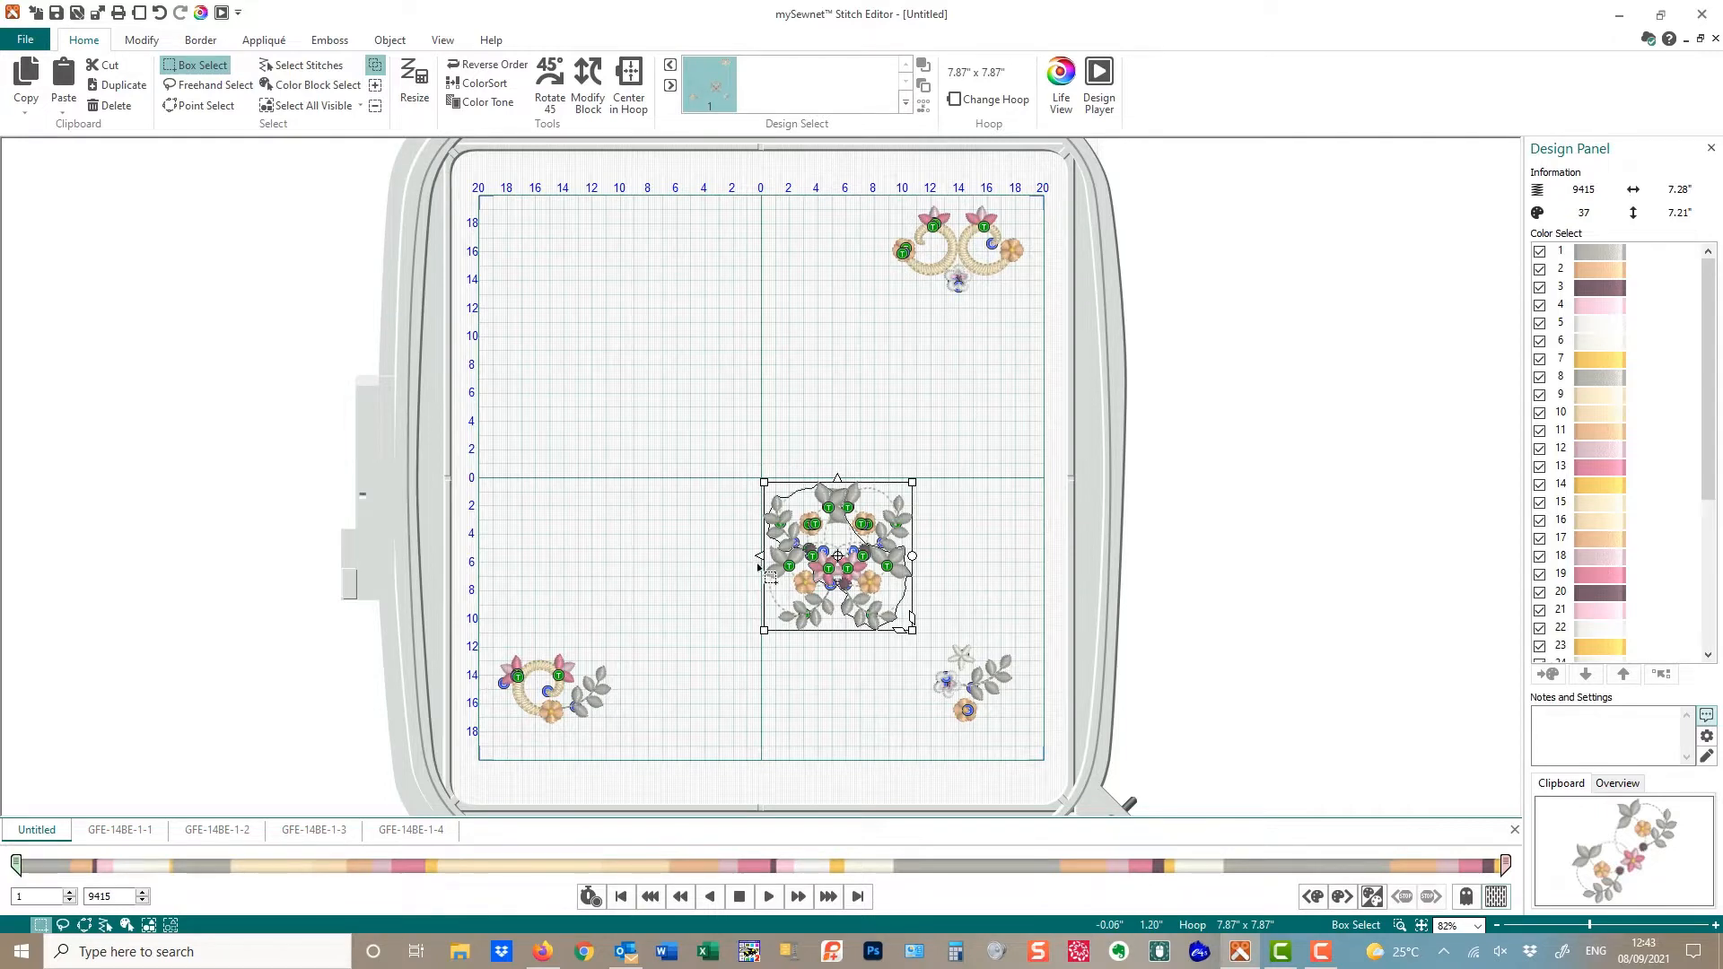
{"action": "left_click", "coordinate": [758, 567]}
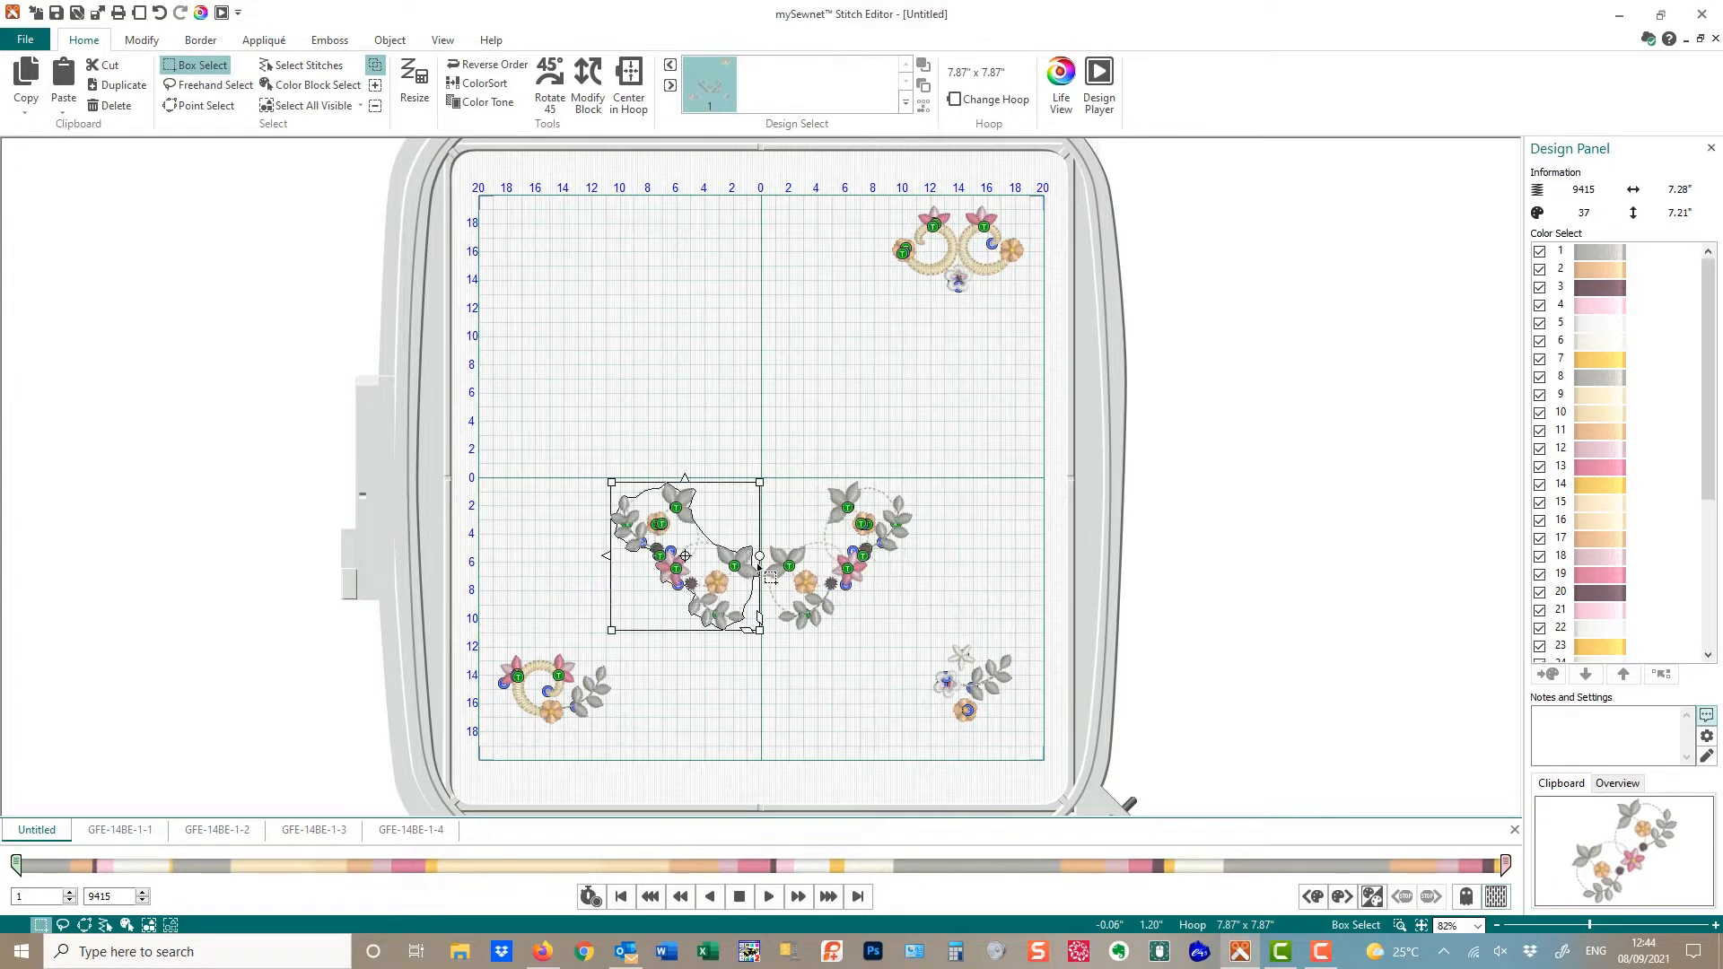
Nudge the mirrored garland slightly left, away from the vertical centre line, to even the gap between the two garlands
{"action": "left_click", "coordinate": [1399, 925]}
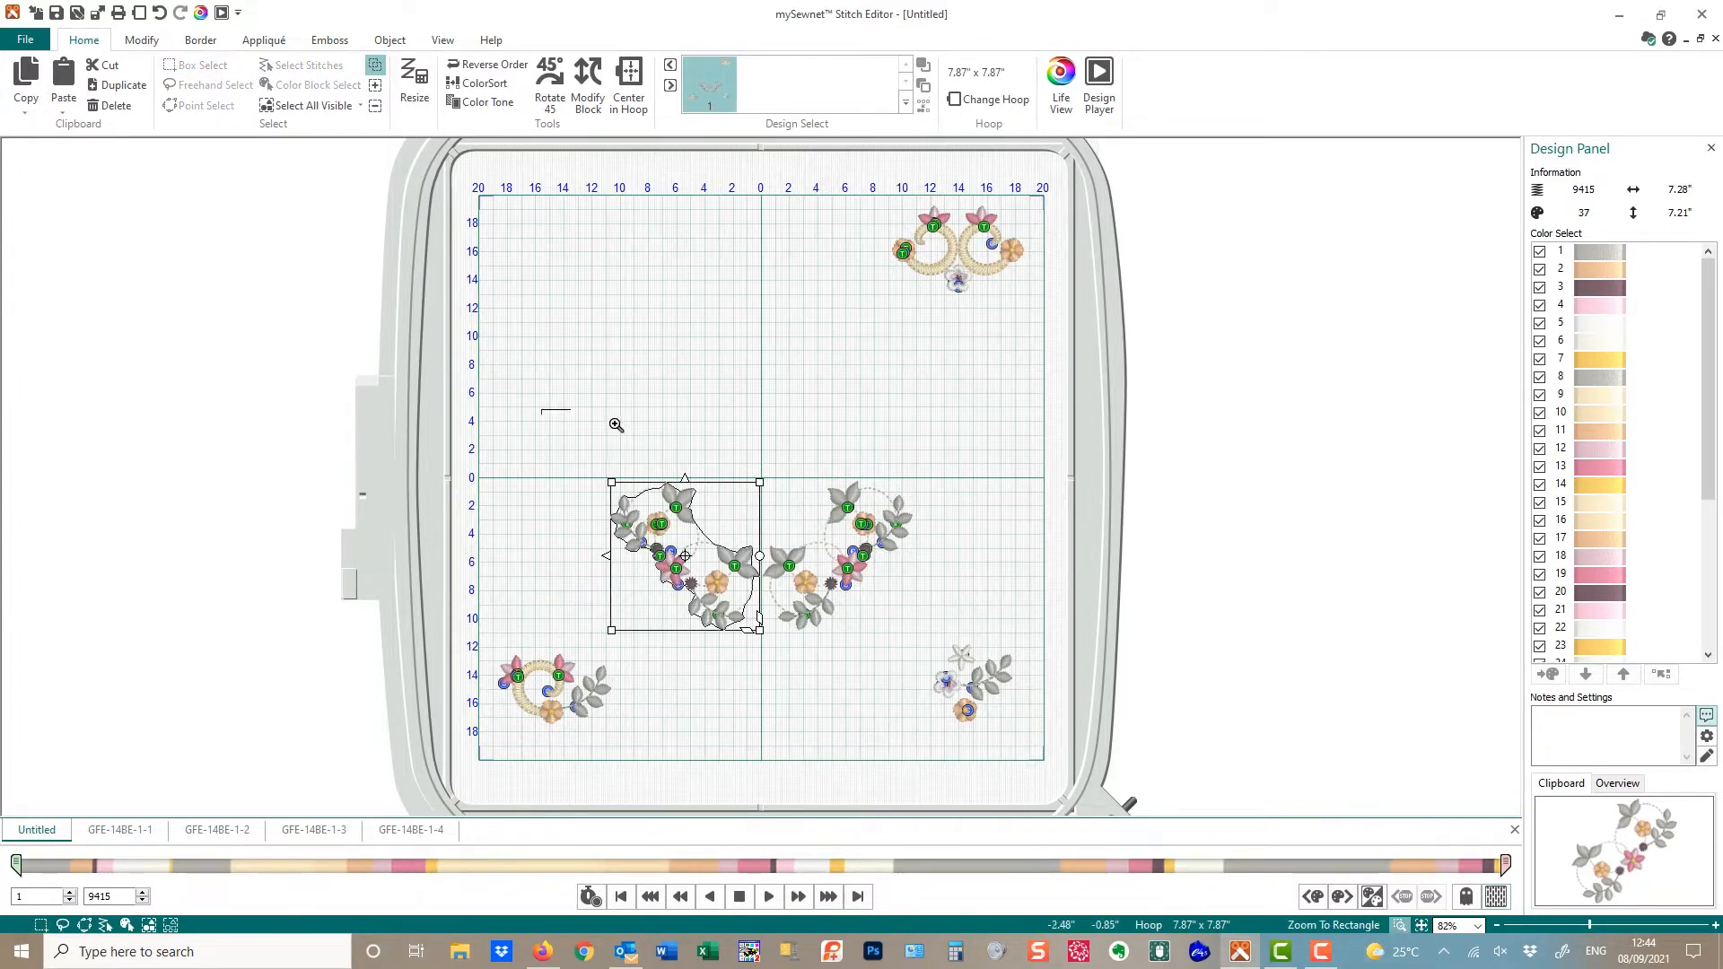
{"action": "left_click_drag", "start_coordinate": [541, 409], "coordinate": [994, 657]}
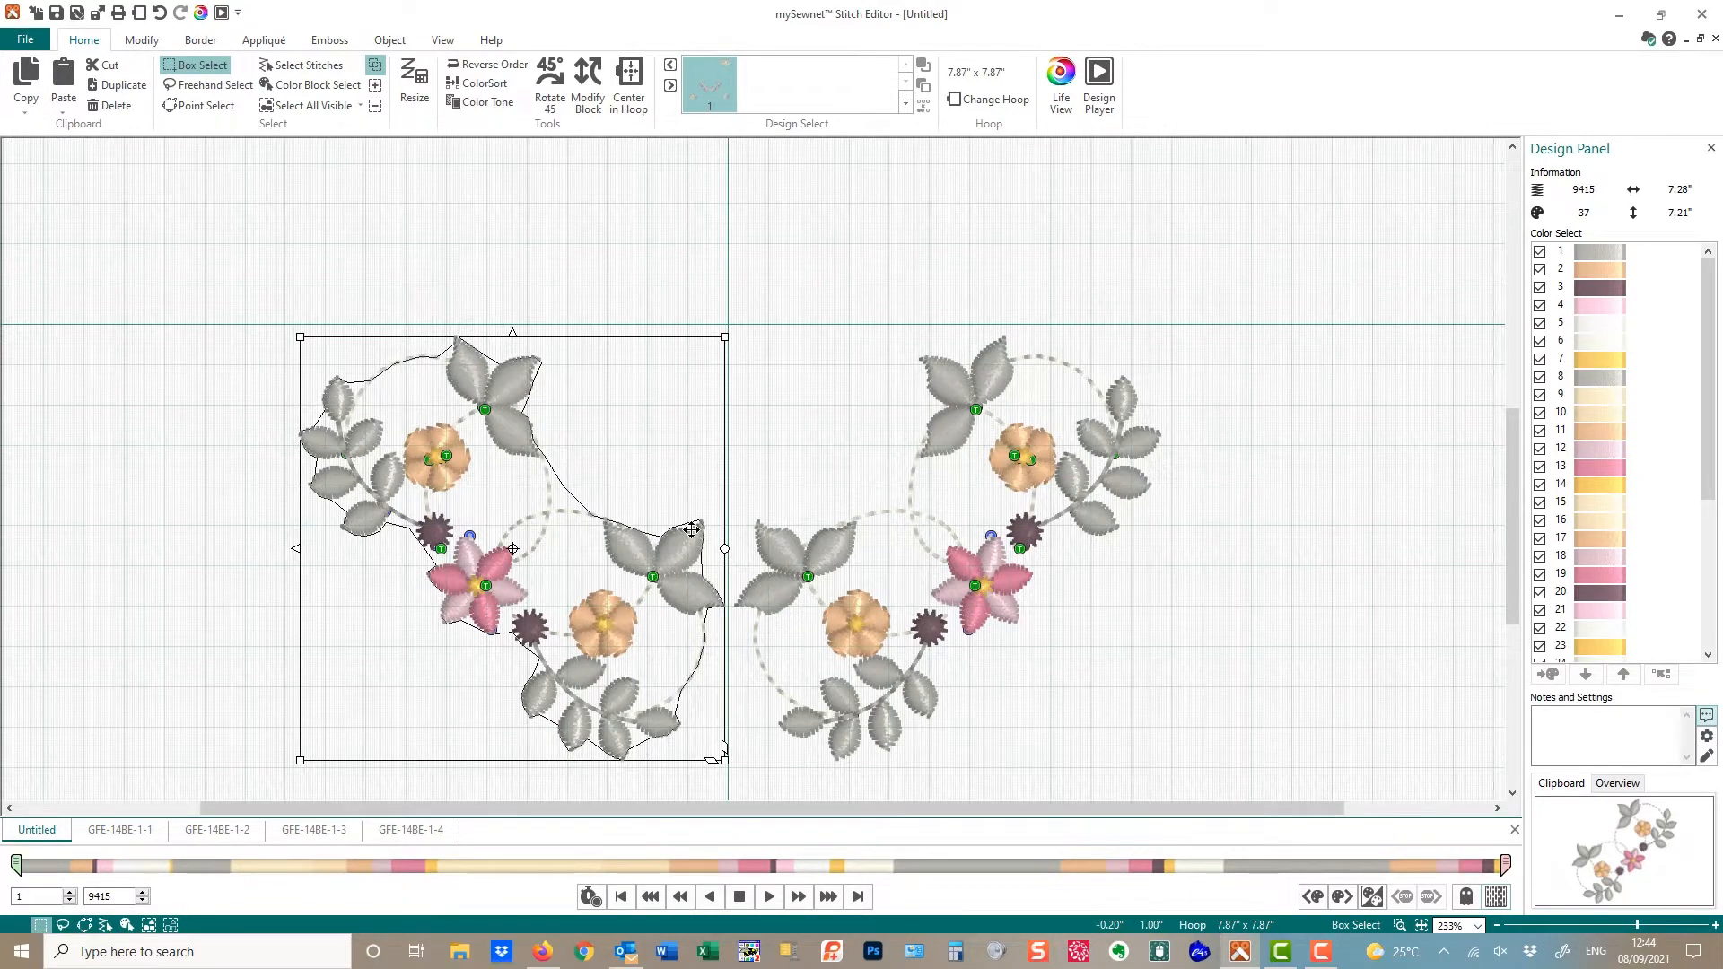
{"action": "key", "text": "Left"}
{"action": "key", "text": "Left"}
{"action": "key", "text": "Left"}
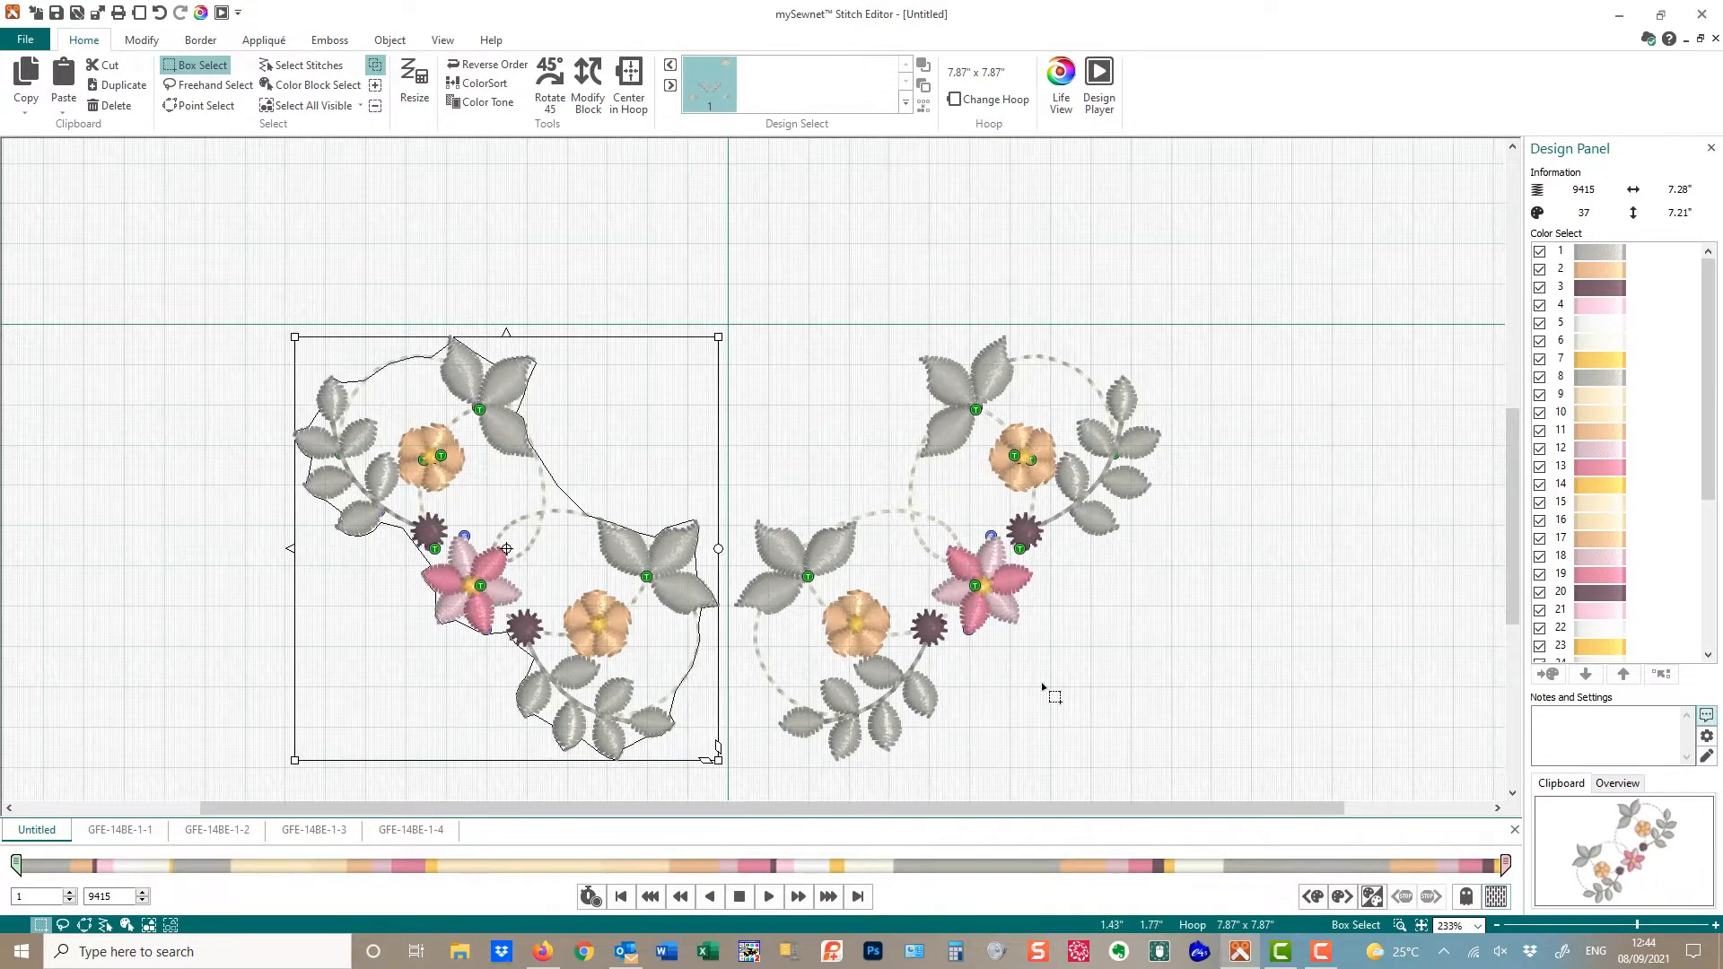
{"action": "left_click", "coordinate": [1103, 688]}
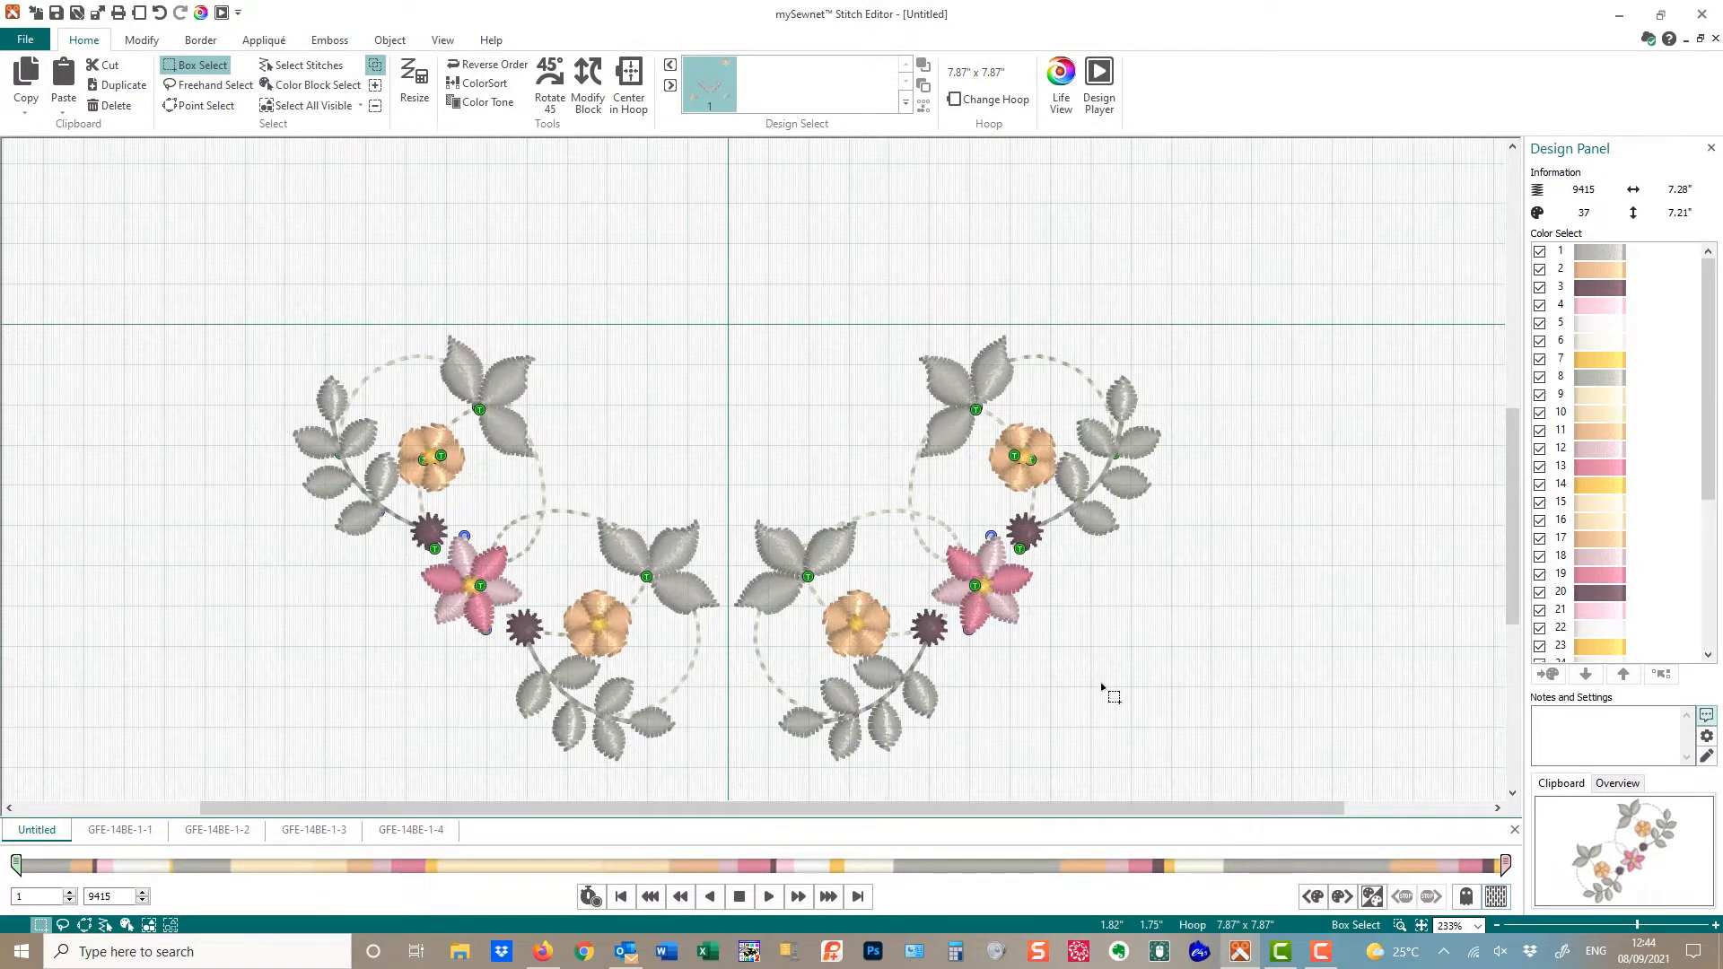
Copy and paste both lower garlands together, and mirror the pasted pair vertically
{"action": "left_click_drag", "start_coordinate": [819, 359], "coordinate": [1217, 783]}
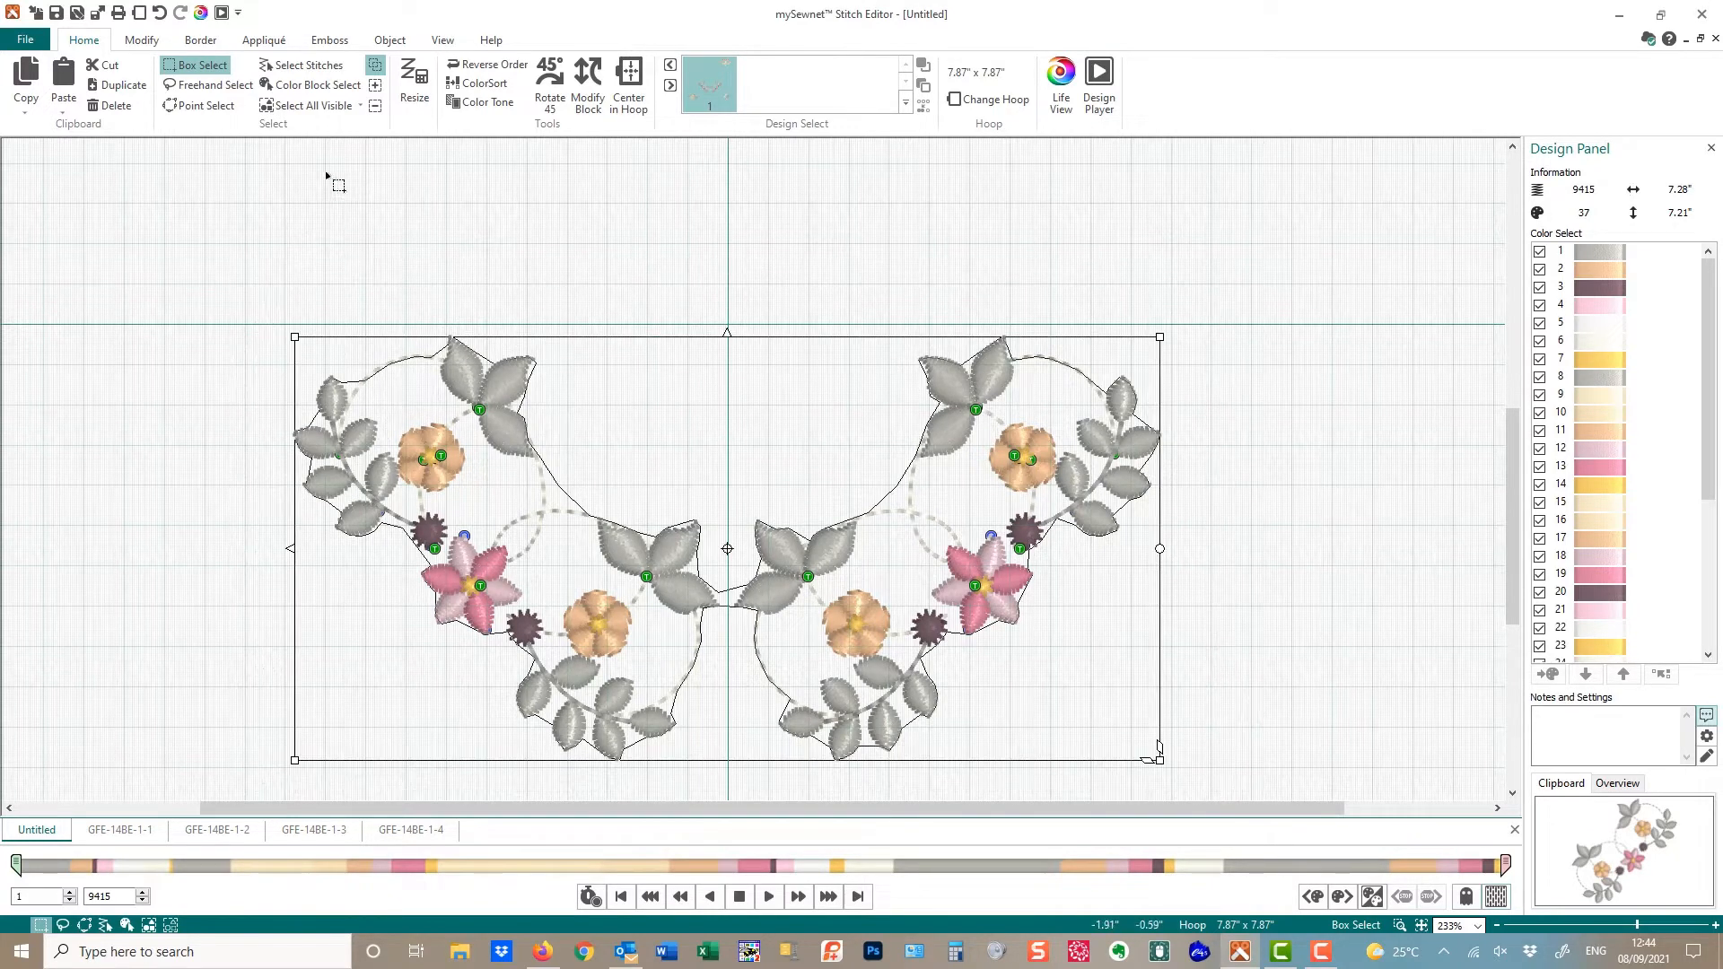
{"action": "left_click", "coordinate": [21, 81]}
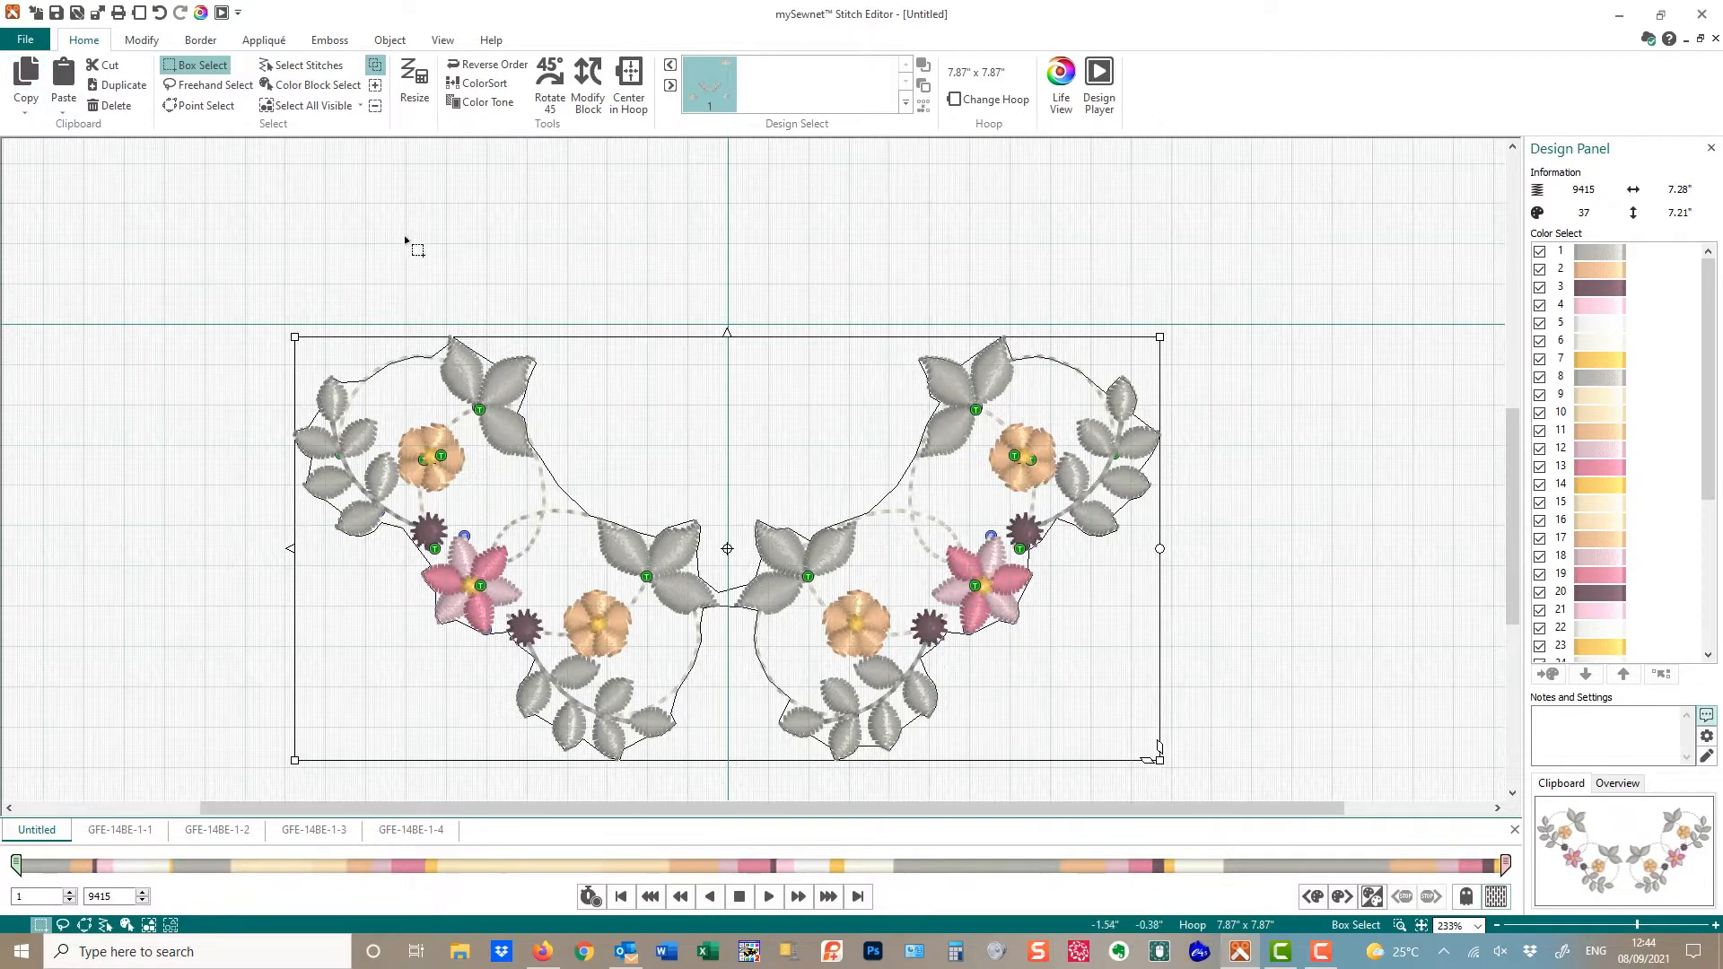
{"action": "left_click", "coordinate": [67, 86]}
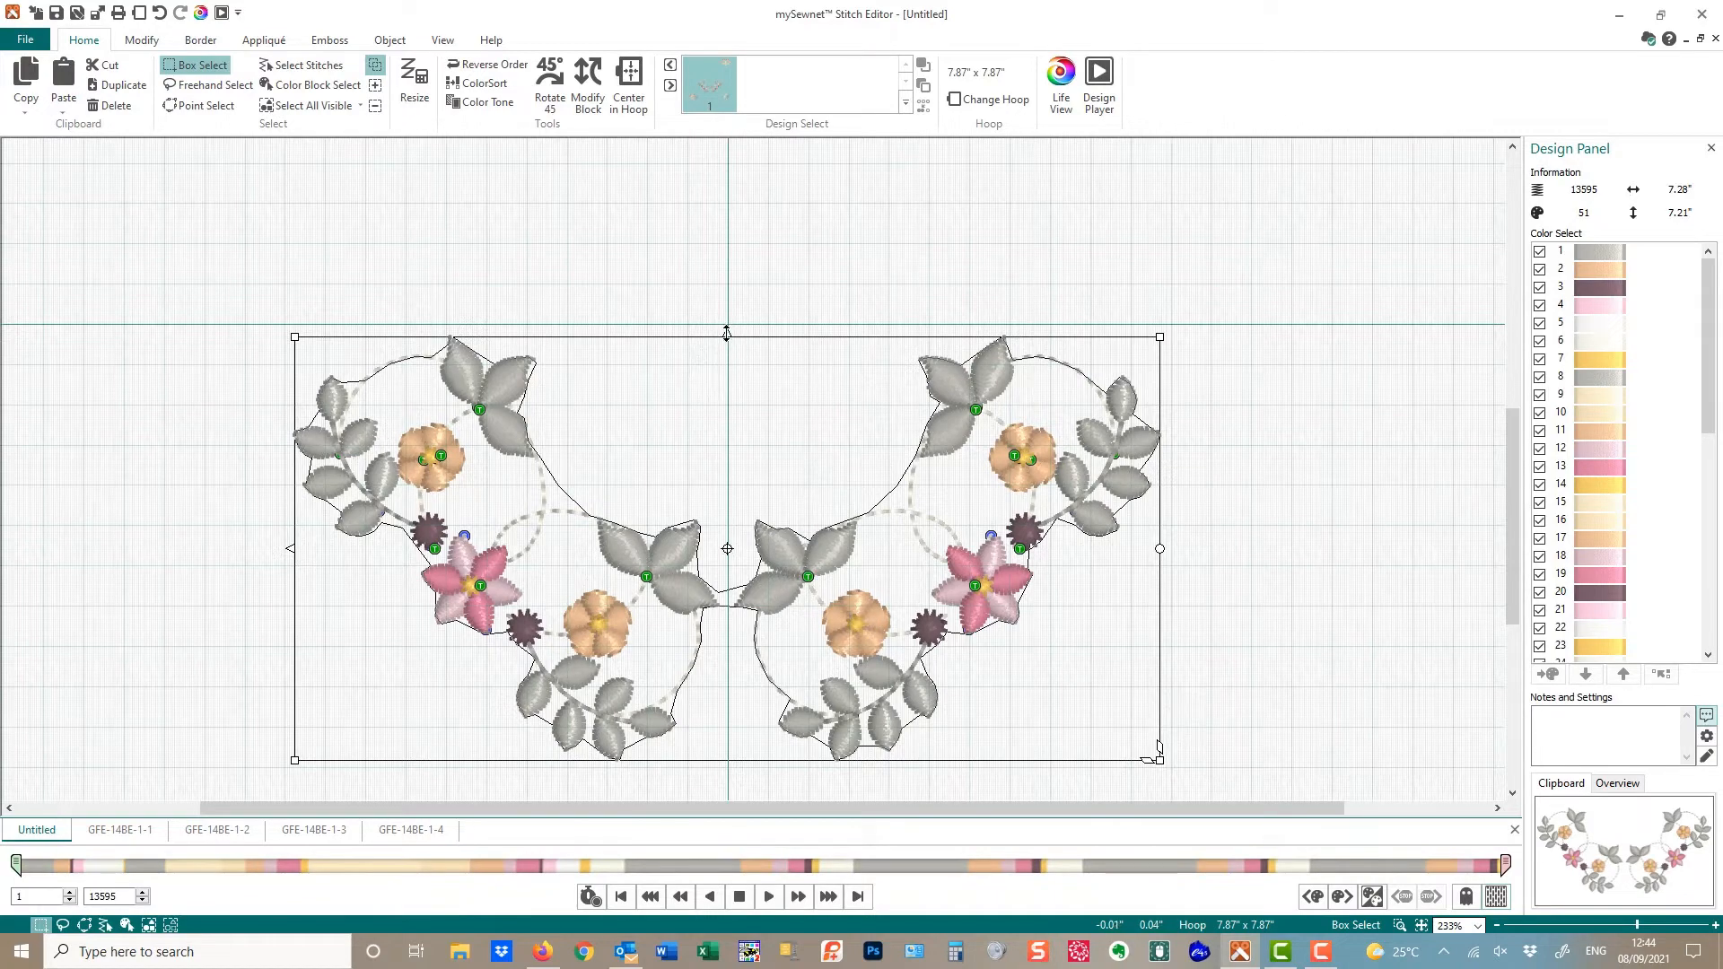
{"action": "key", "text": "ctrl+j"}
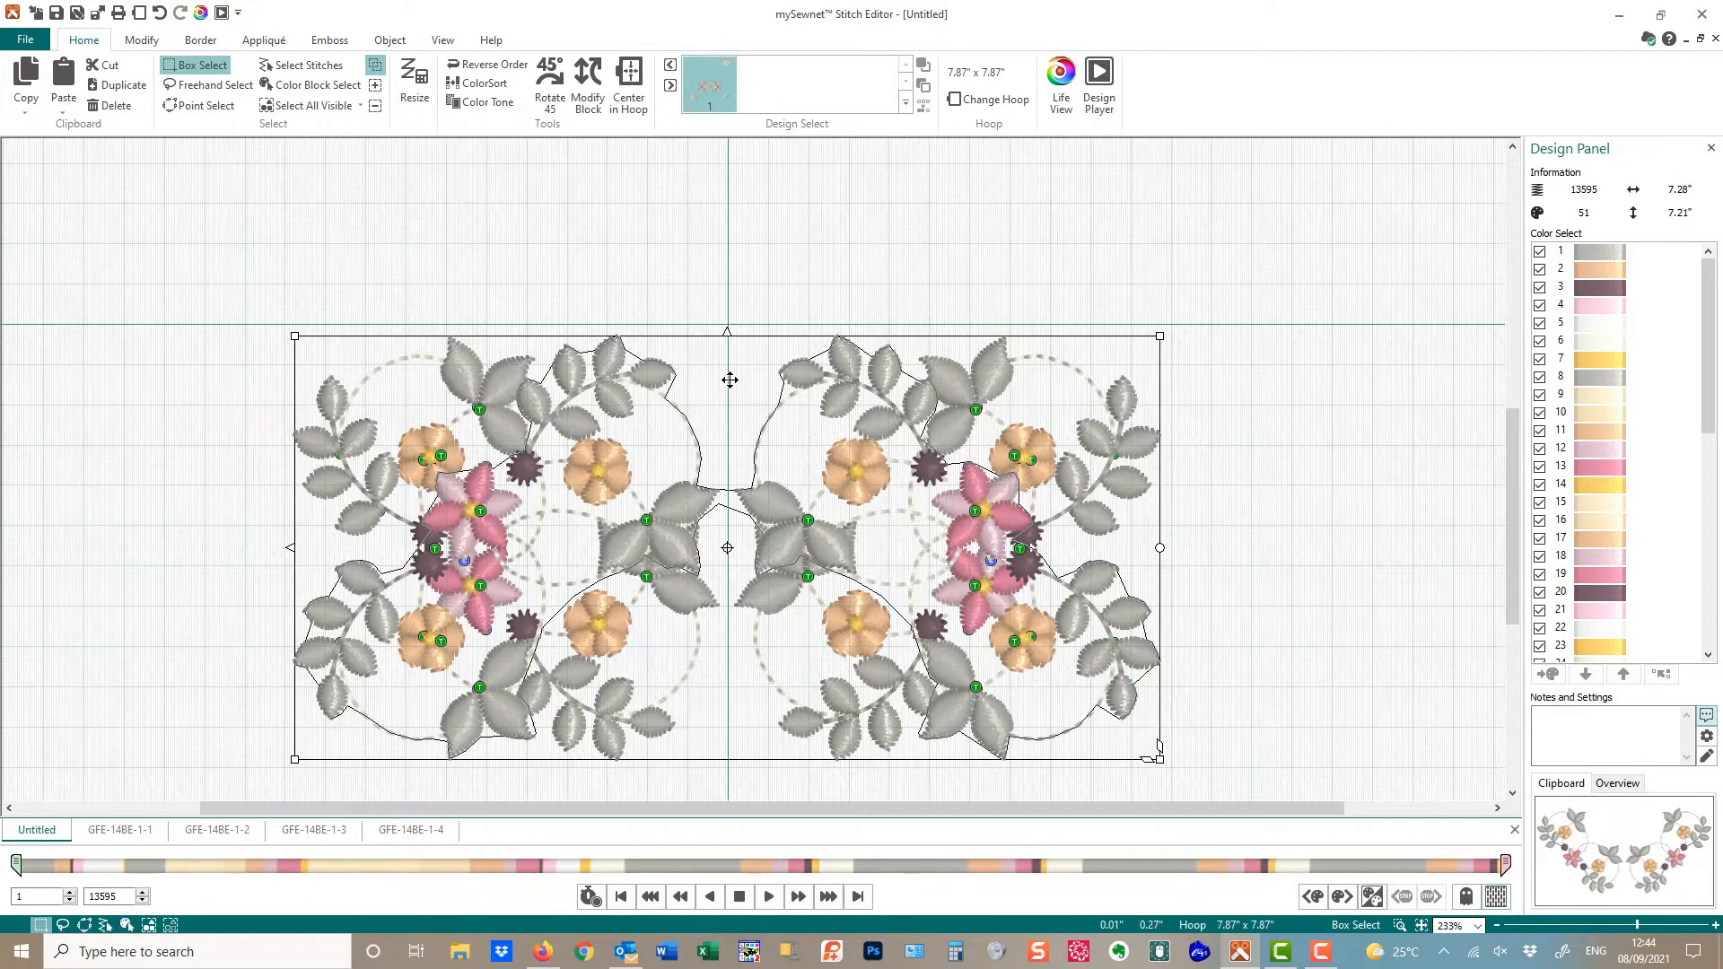
Move the vertically mirrored garland pair straight up to just above the horizontal centre line
{"action": "key", "text": "Escape"}
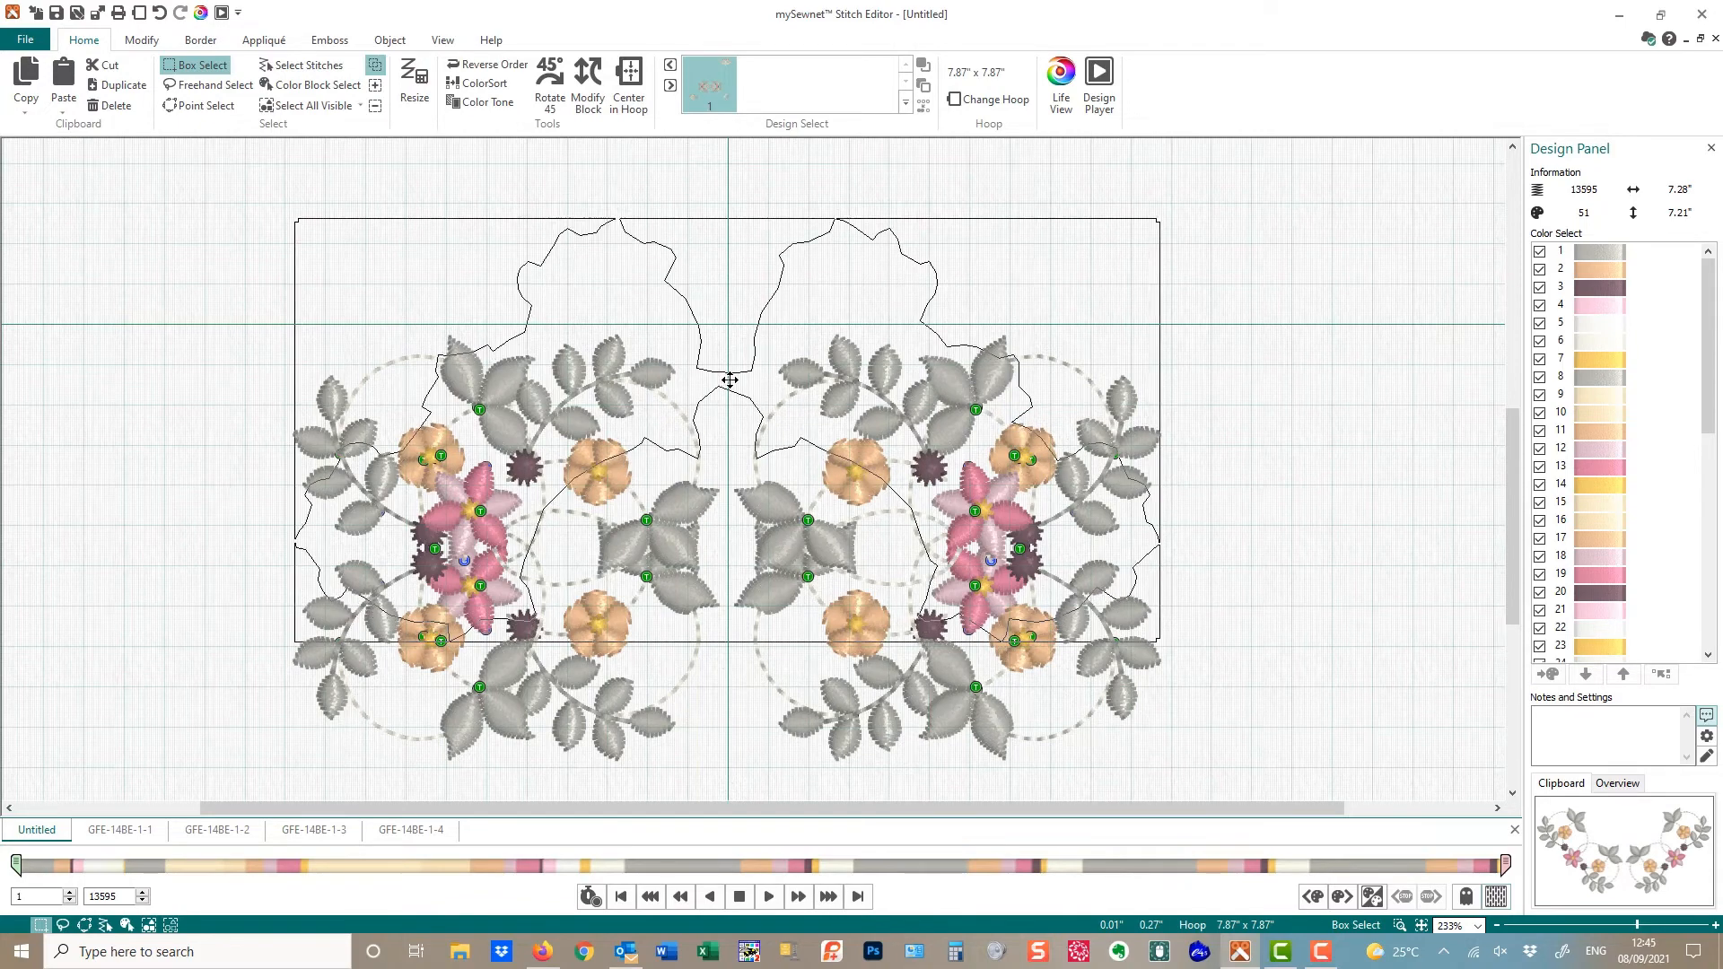
{"action": "left_click_drag", "start_coordinate": [730, 379], "coordinate": [730, 379]}
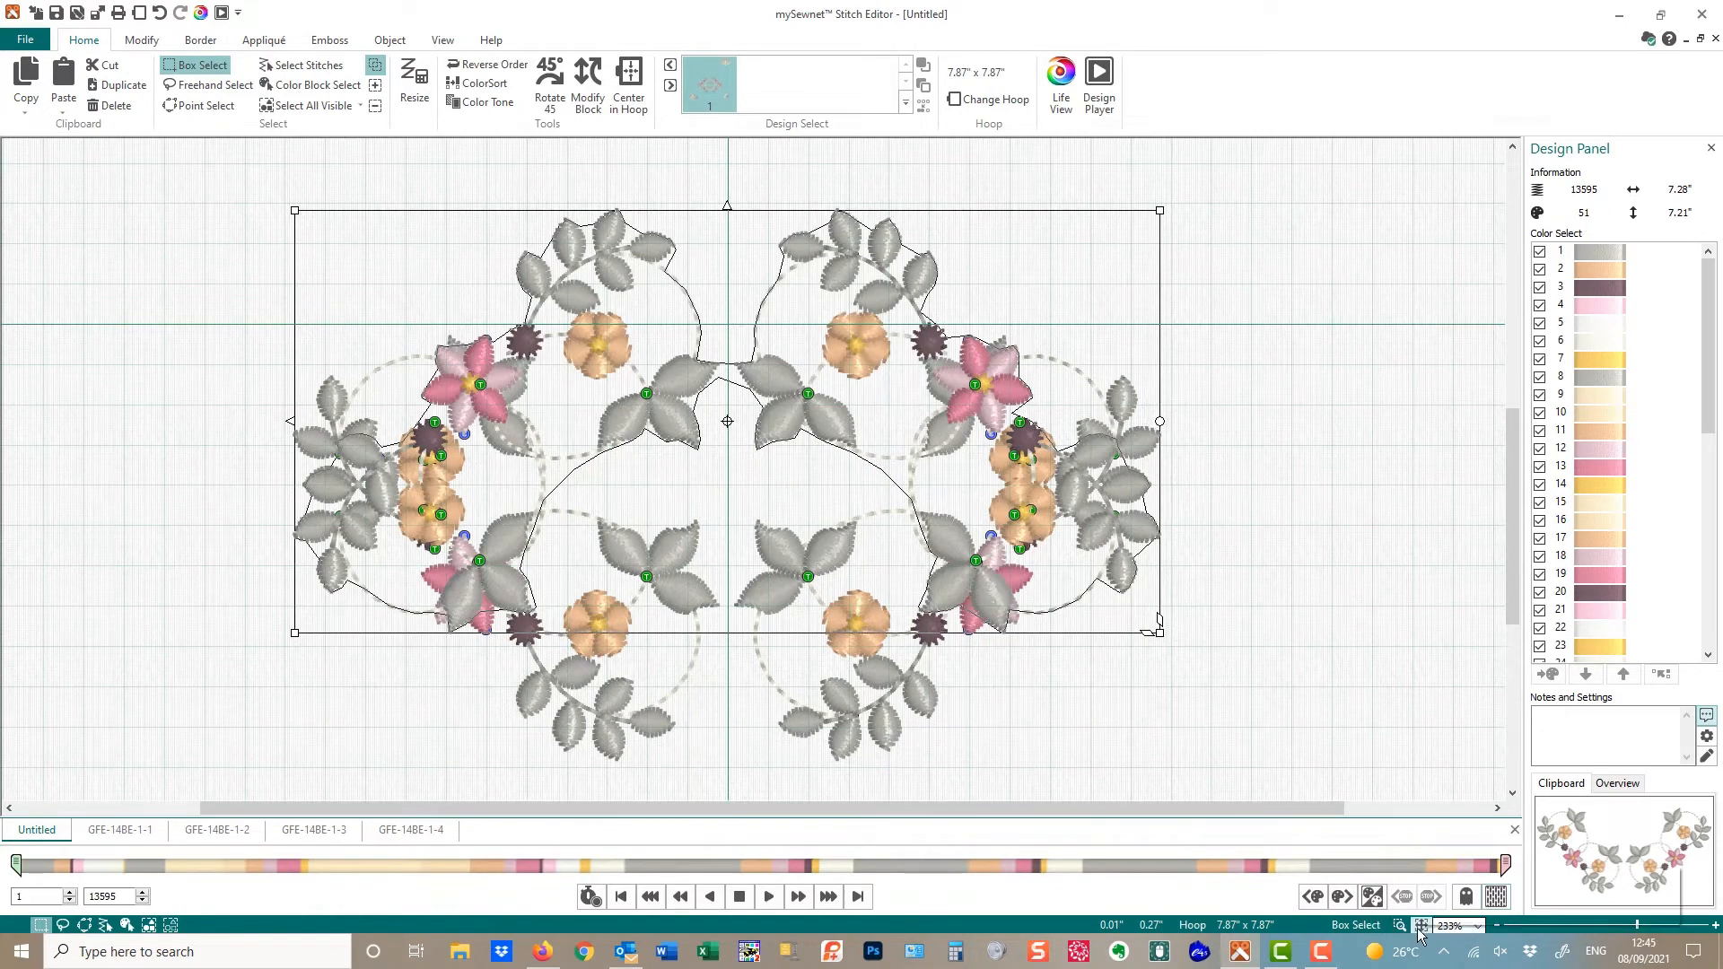
{"action": "left_click", "coordinate": [1422, 926]}
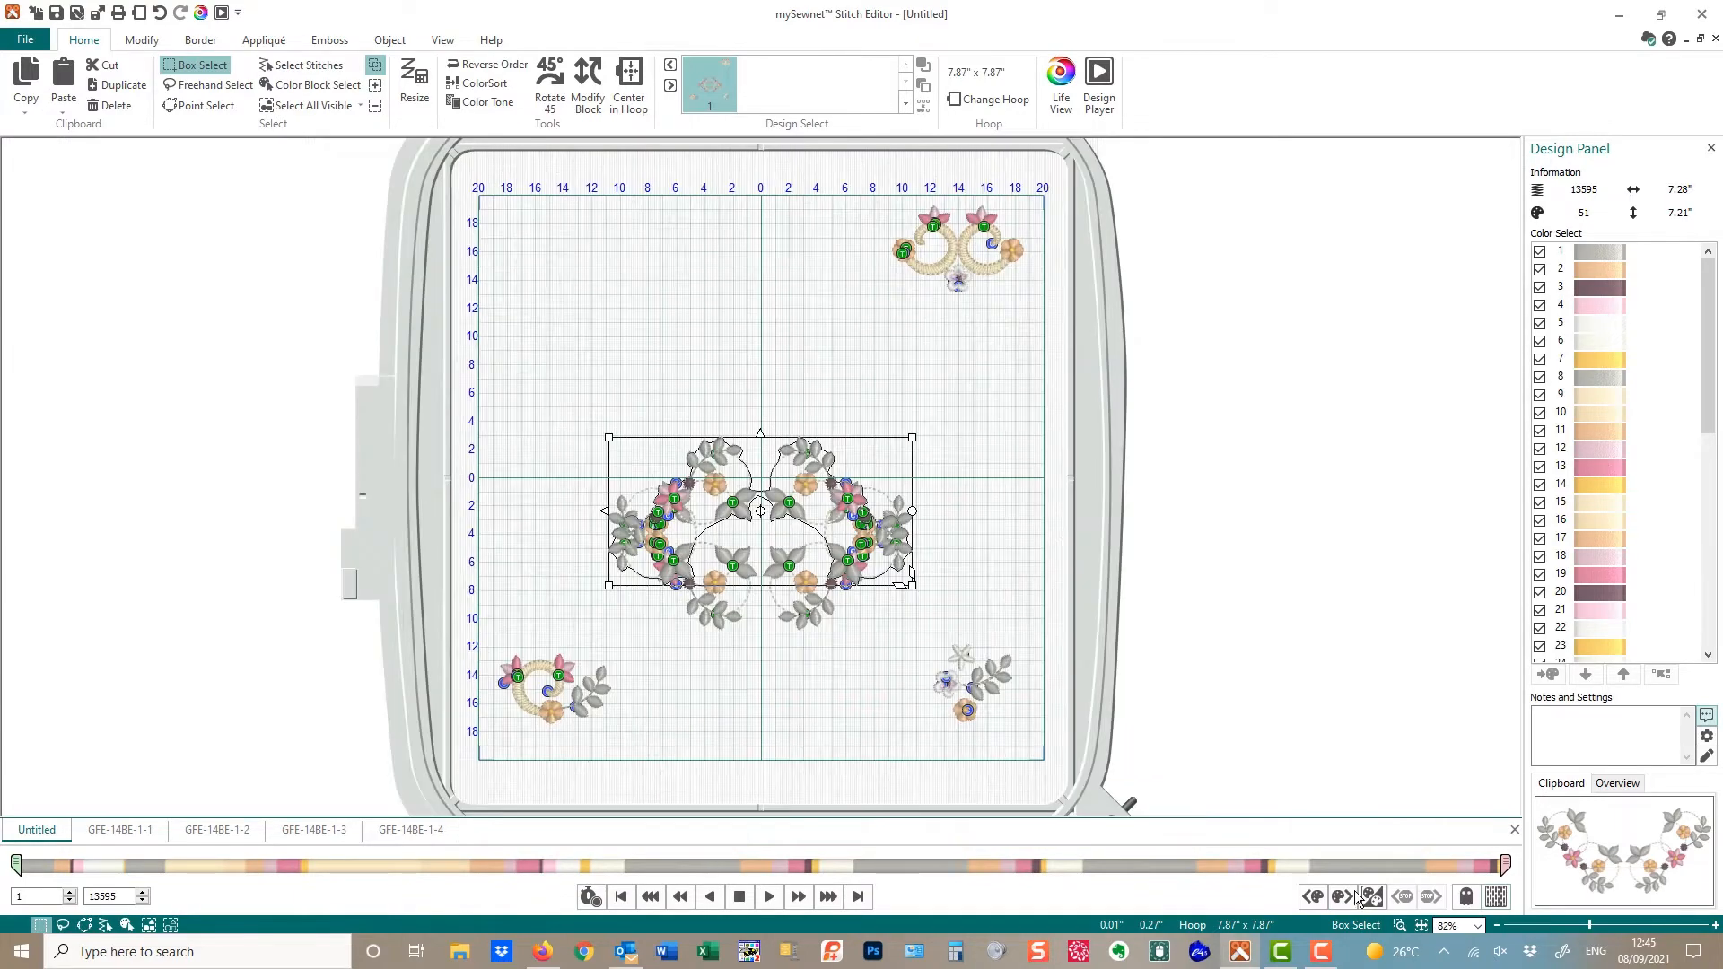
{"action": "left_click", "coordinate": [1060, 707]}
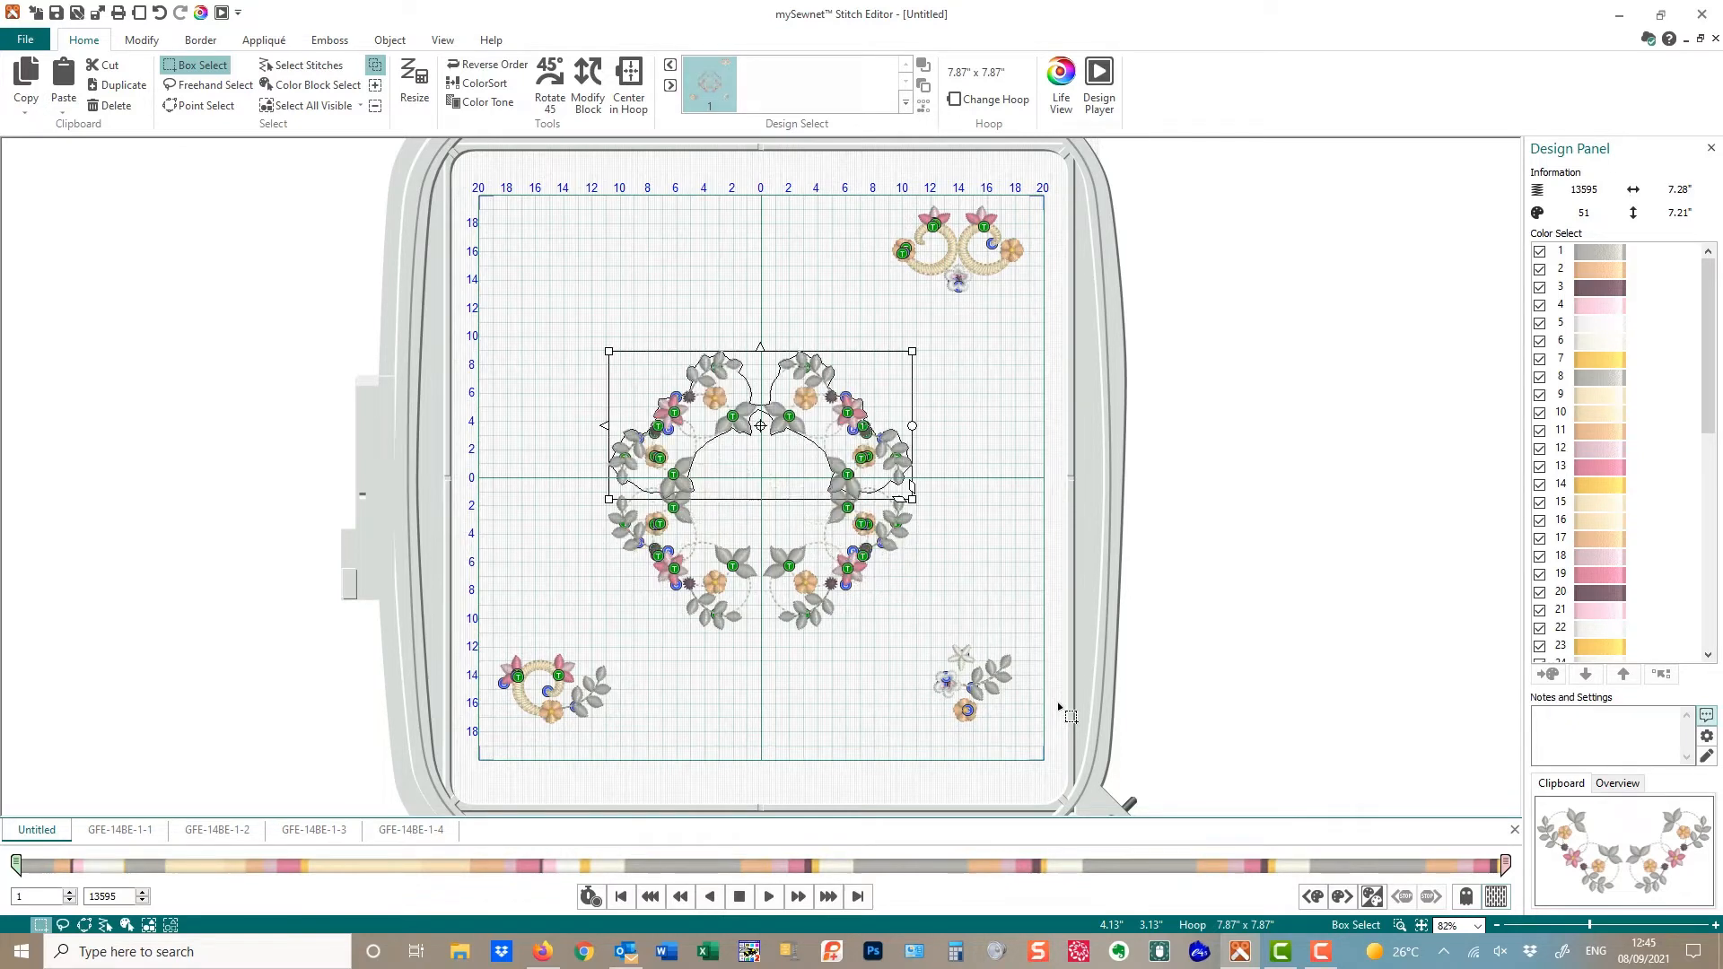
{"action": "left_click", "coordinate": [1400, 925]}
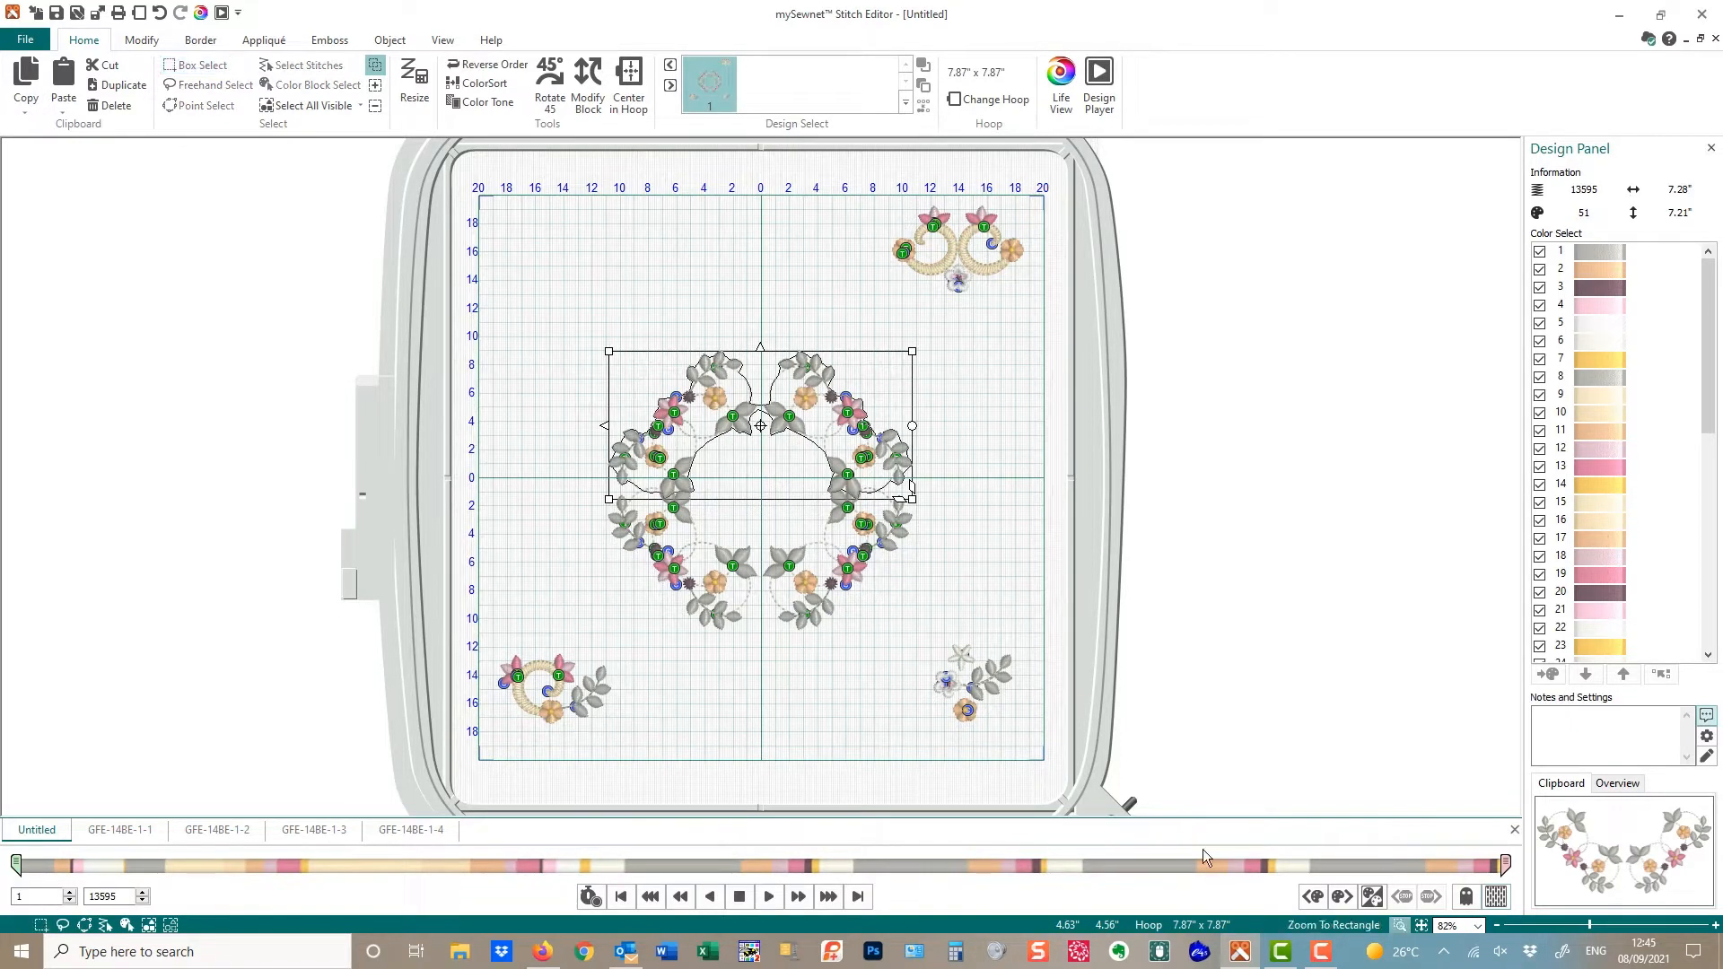
{"action": "left_click_drag", "start_coordinate": [549, 310], "coordinate": [978, 575]}
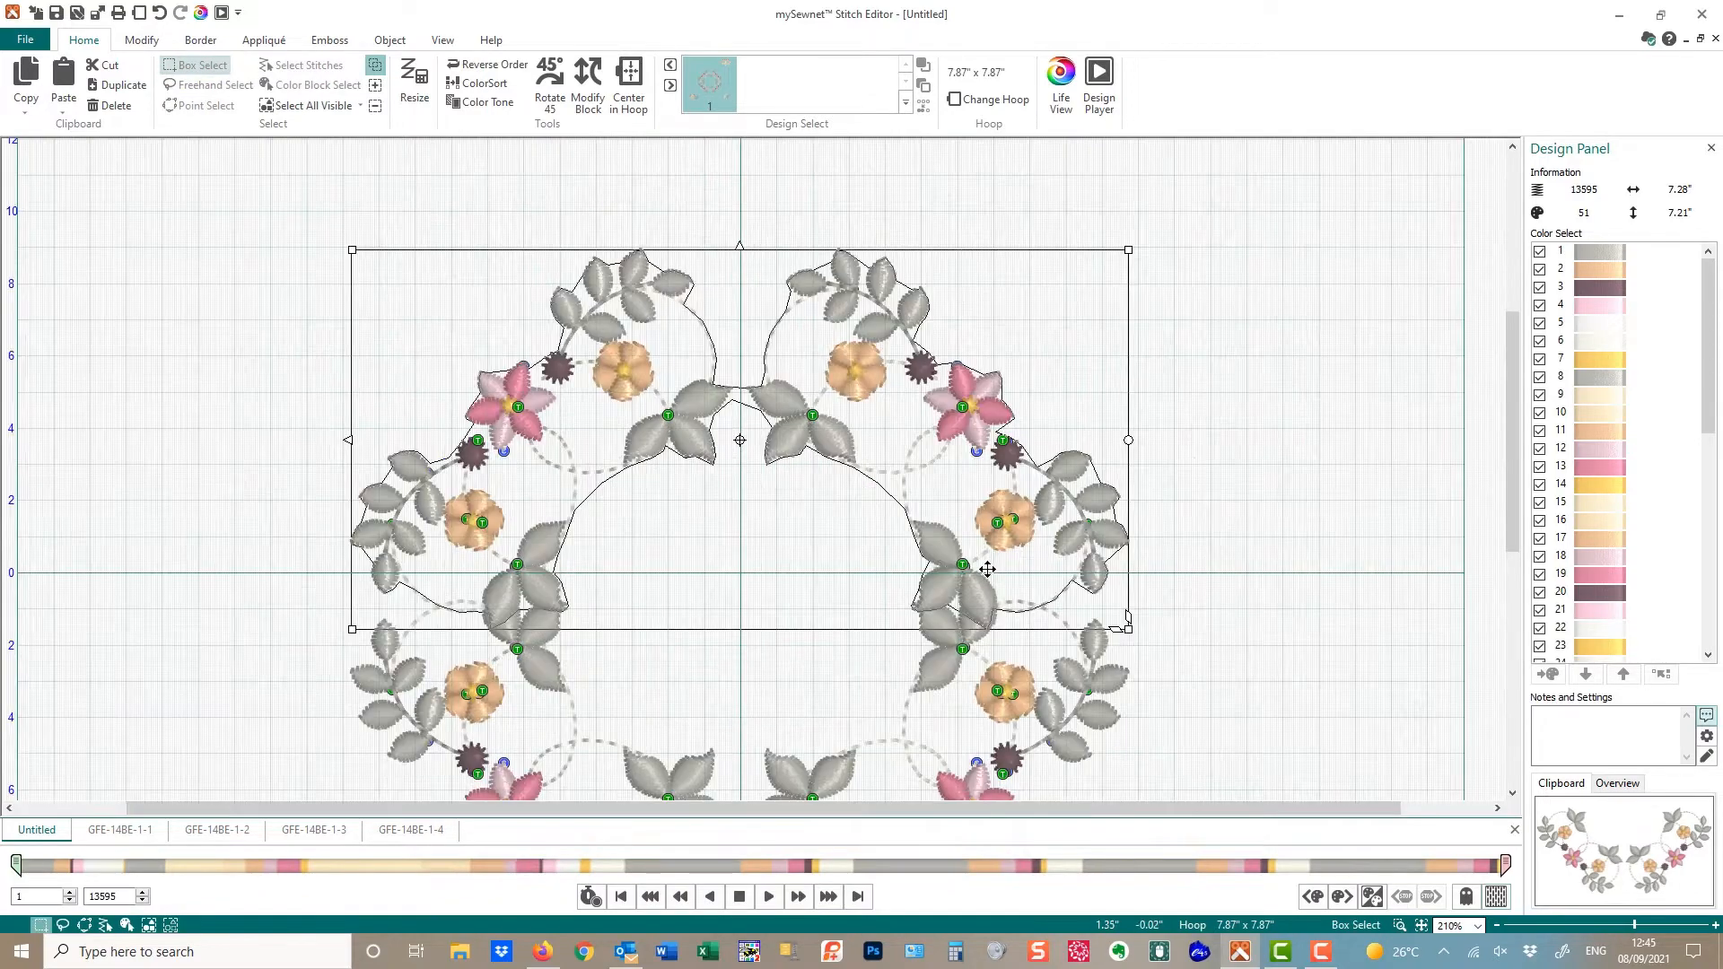
{"action": "left_click", "coordinate": [781, 526]}
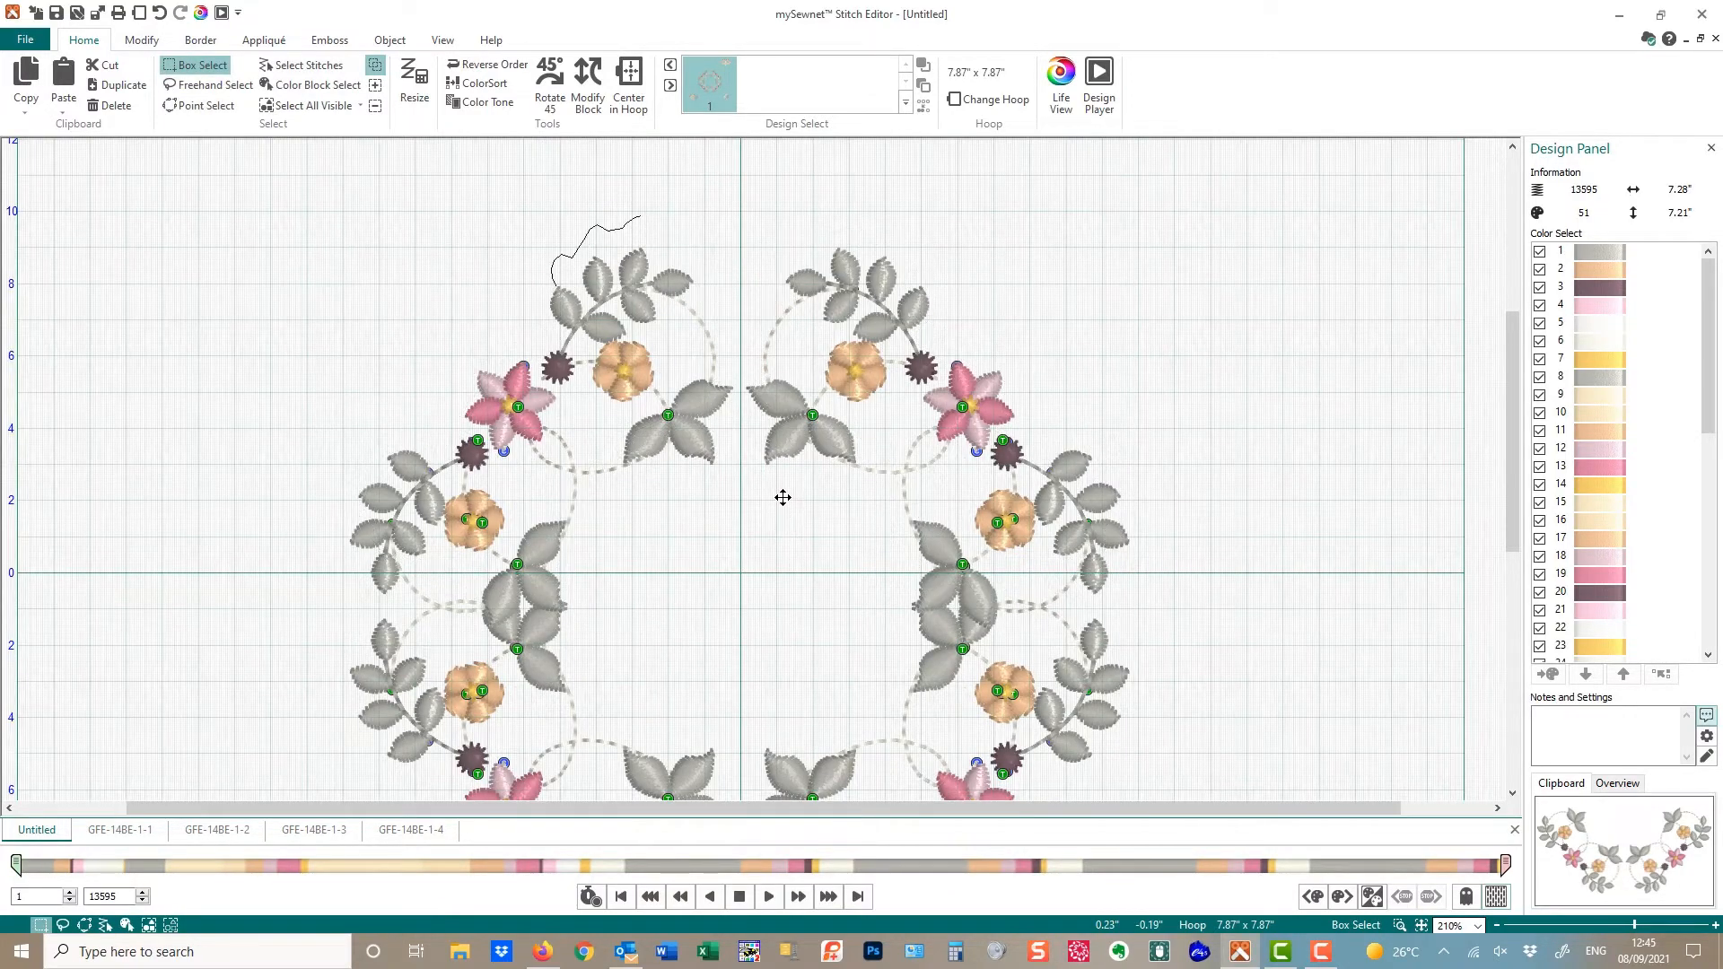
{"action": "left_click", "coordinate": [783, 478]}
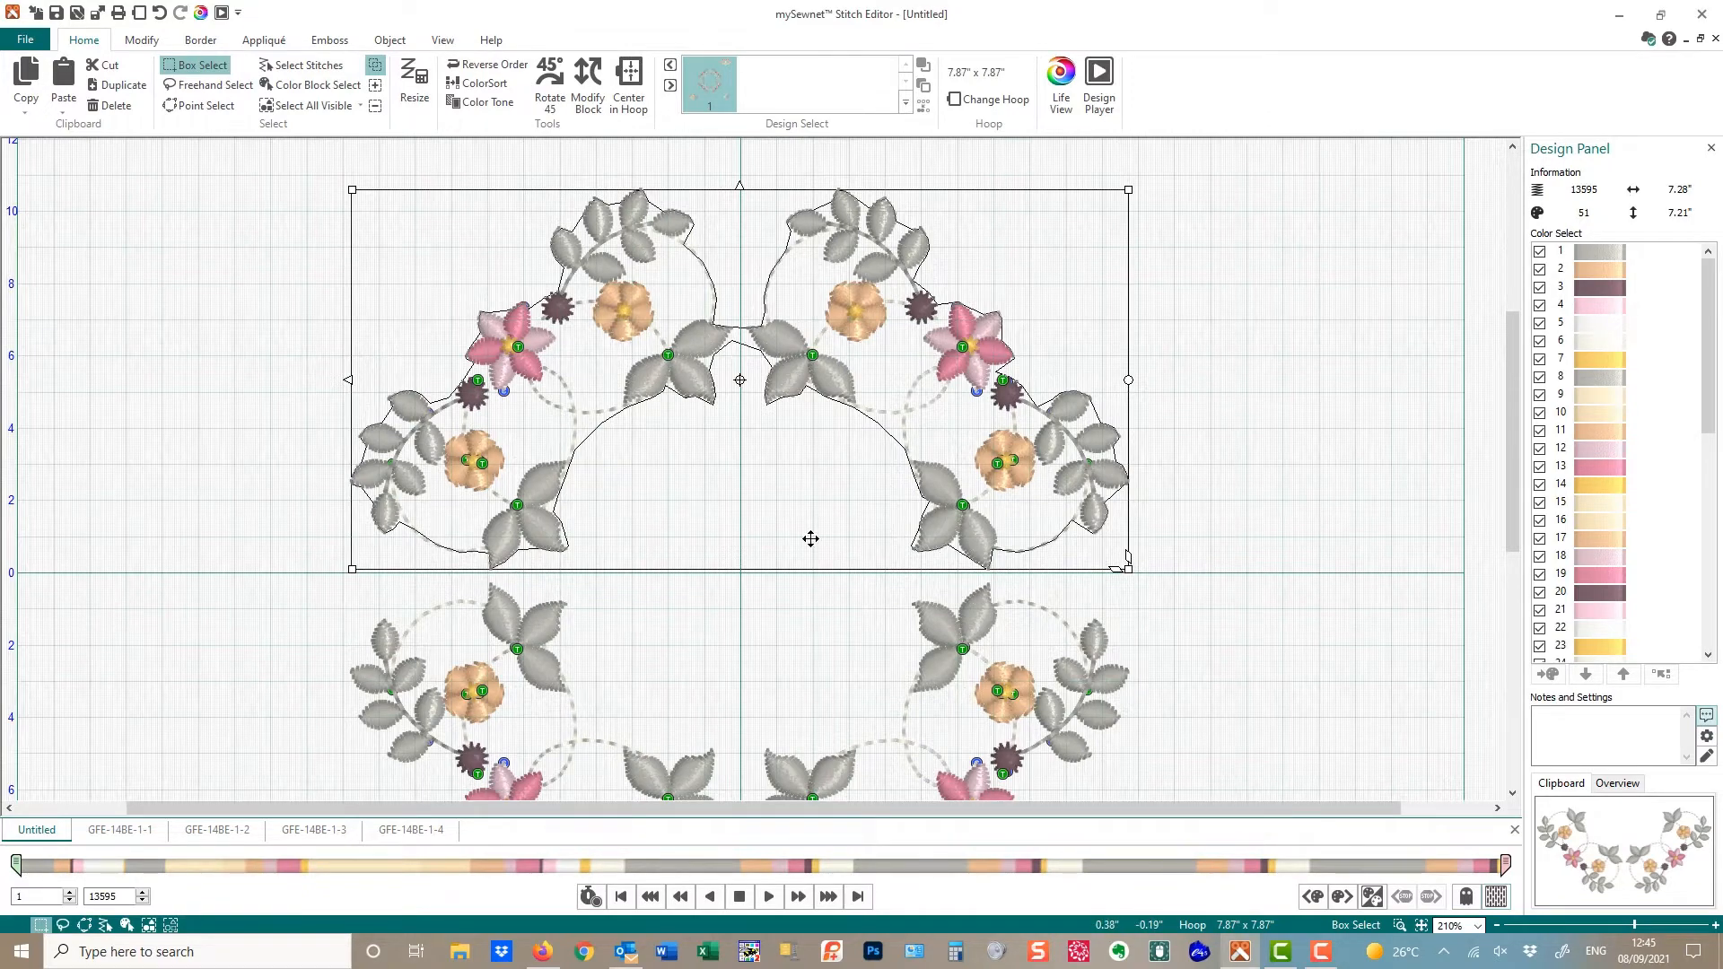
Nudge the upper garland pair slightly higher to even its gap with the lower pair, and clear the selection
{"action": "left_click_drag", "start_coordinate": [811, 539], "coordinate": [810, 530]}
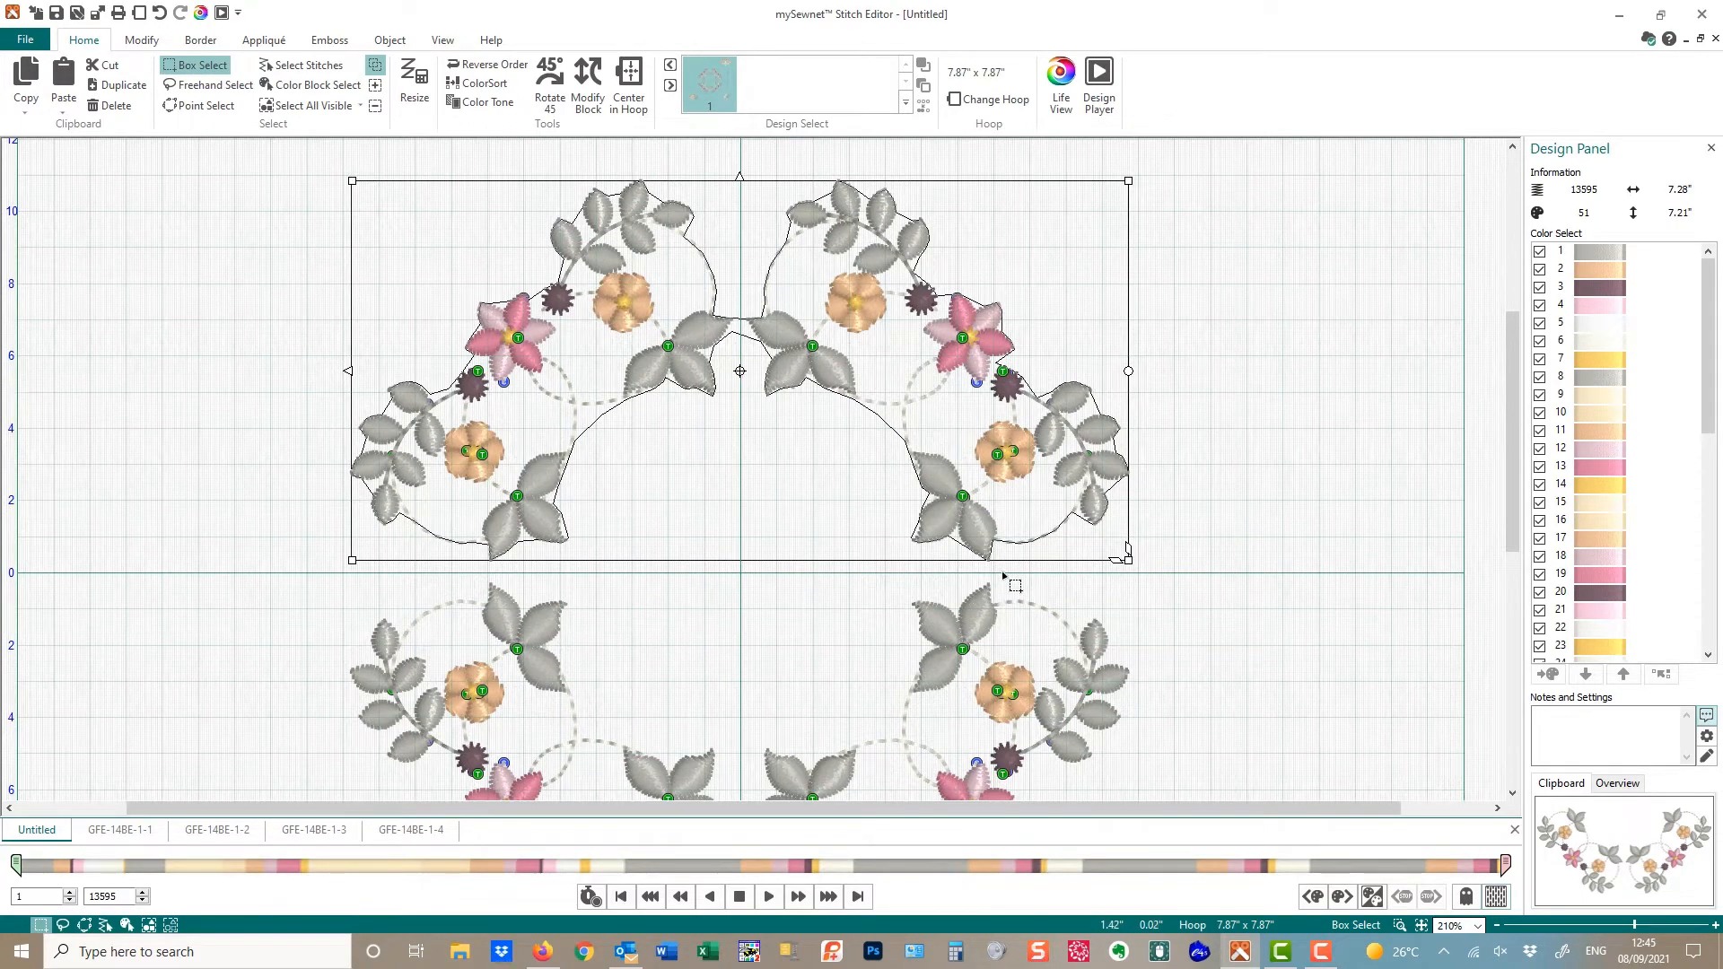
{"action": "left_click_drag", "start_coordinate": [778, 508], "coordinate": [778, 506]}
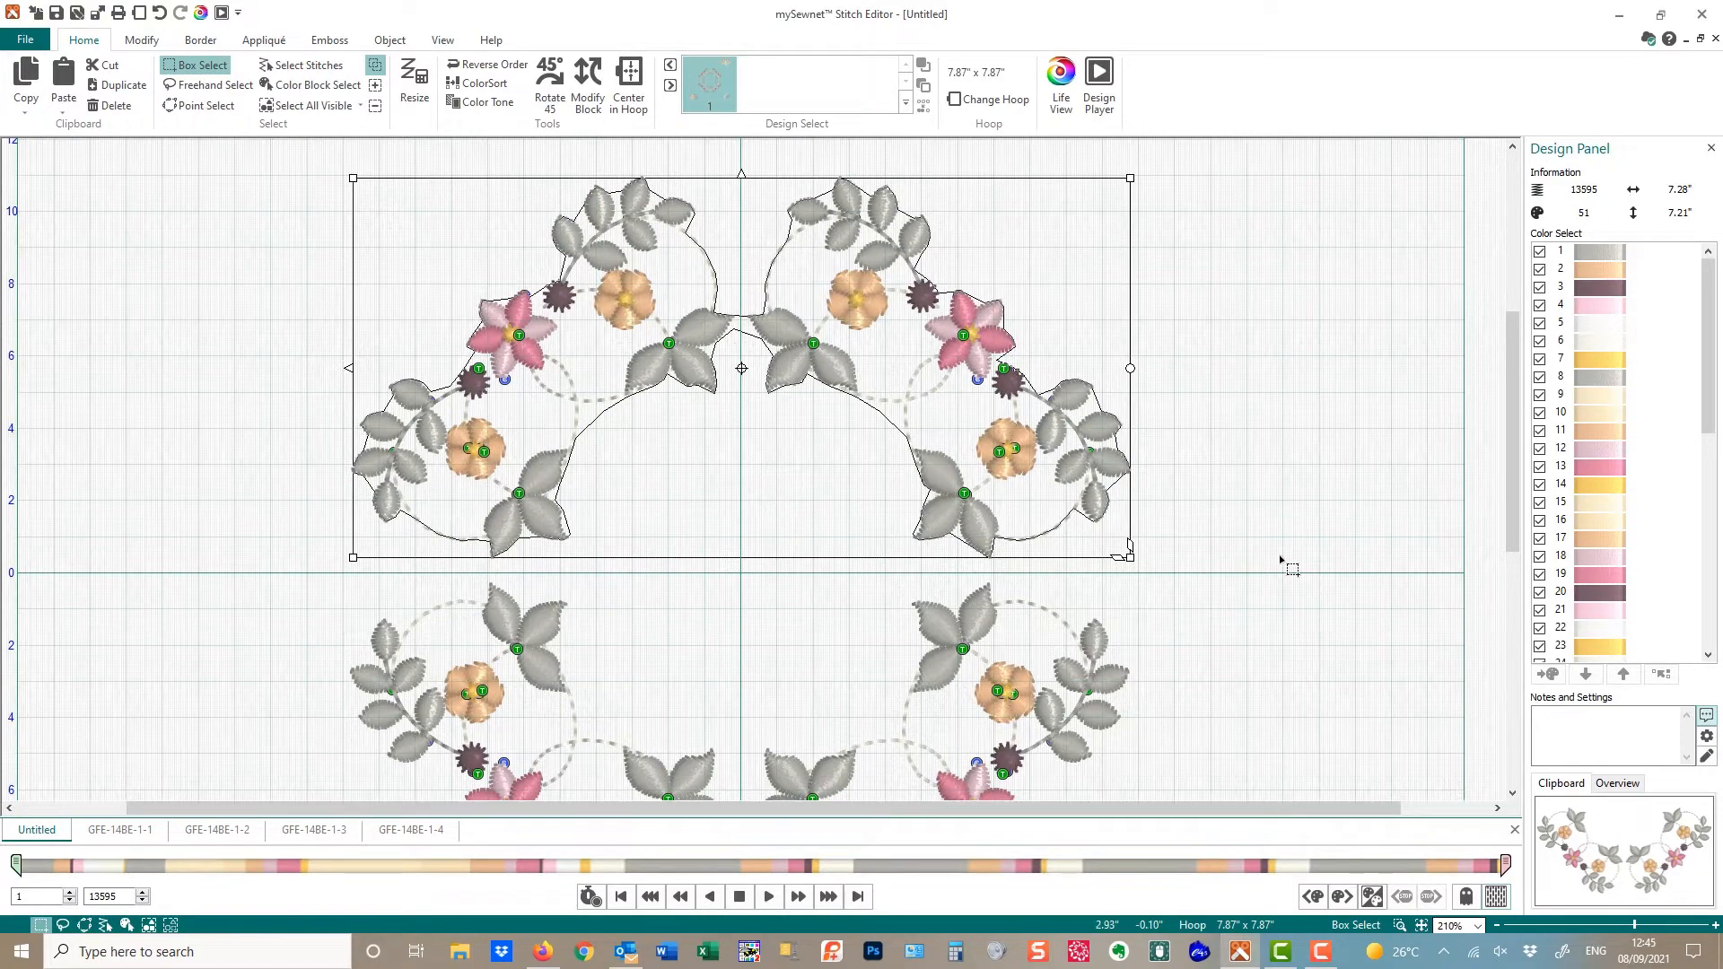
{"action": "left_click", "coordinate": [1267, 645]}
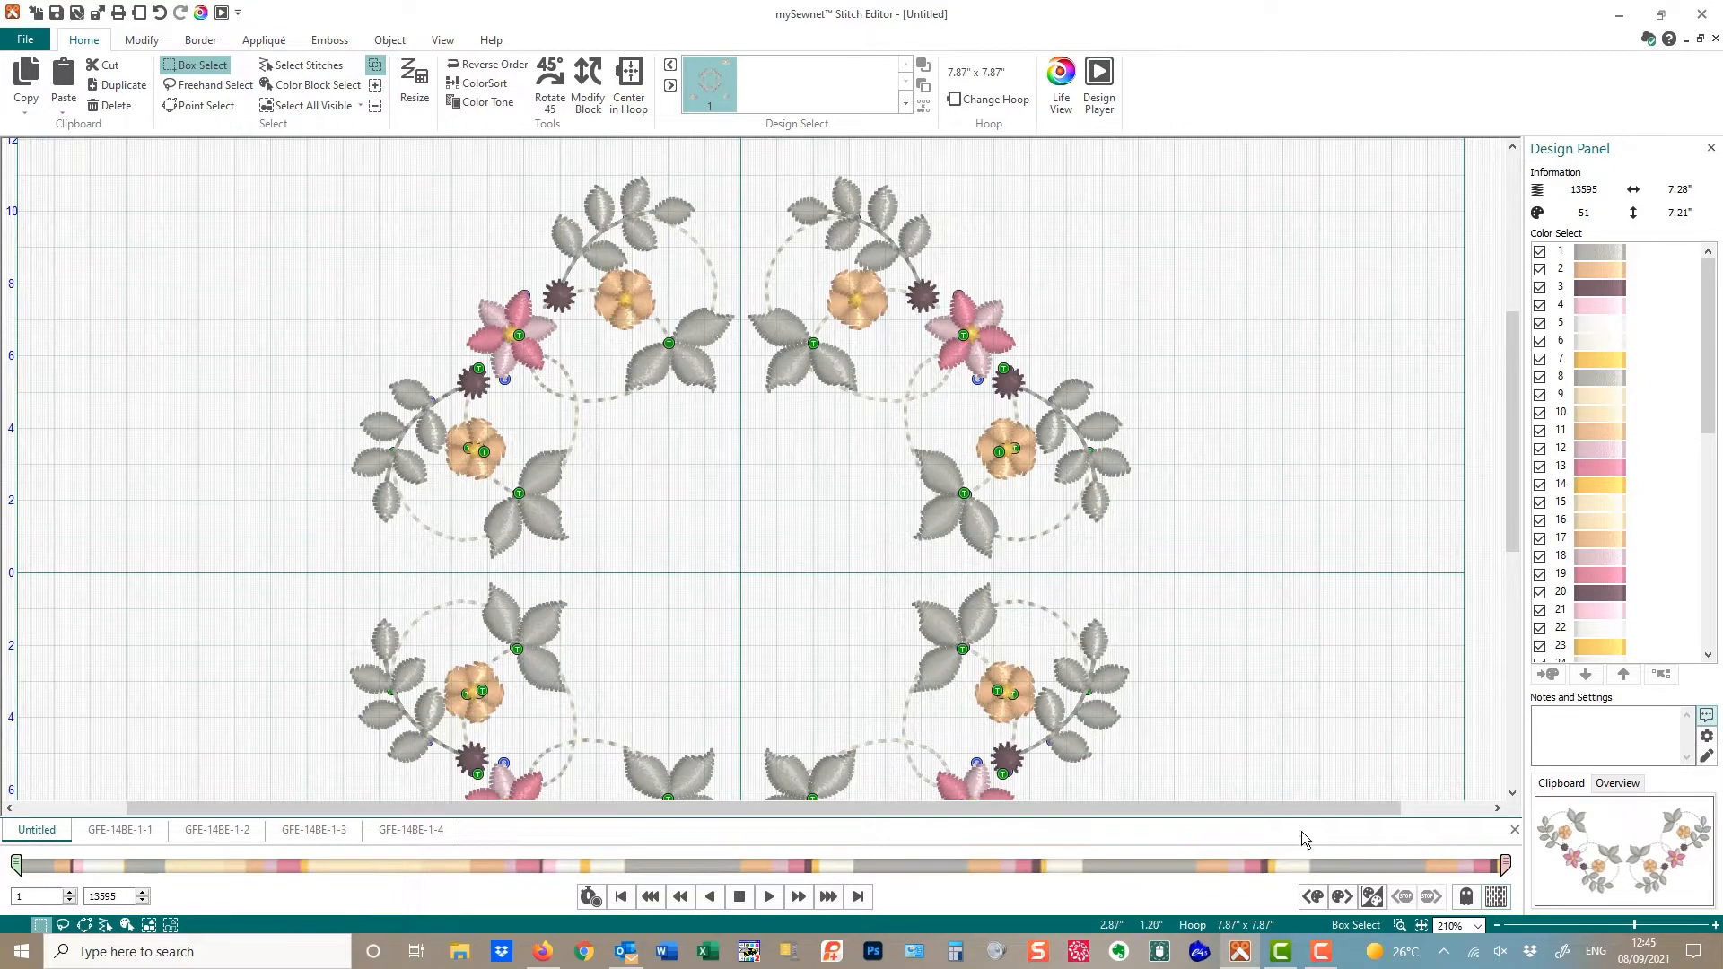
Move the double scroll from the hoop's upper-right corner to the vertical centre line below the garlands, inside the hoop edge
{"action": "left_click", "coordinate": [1422, 926]}
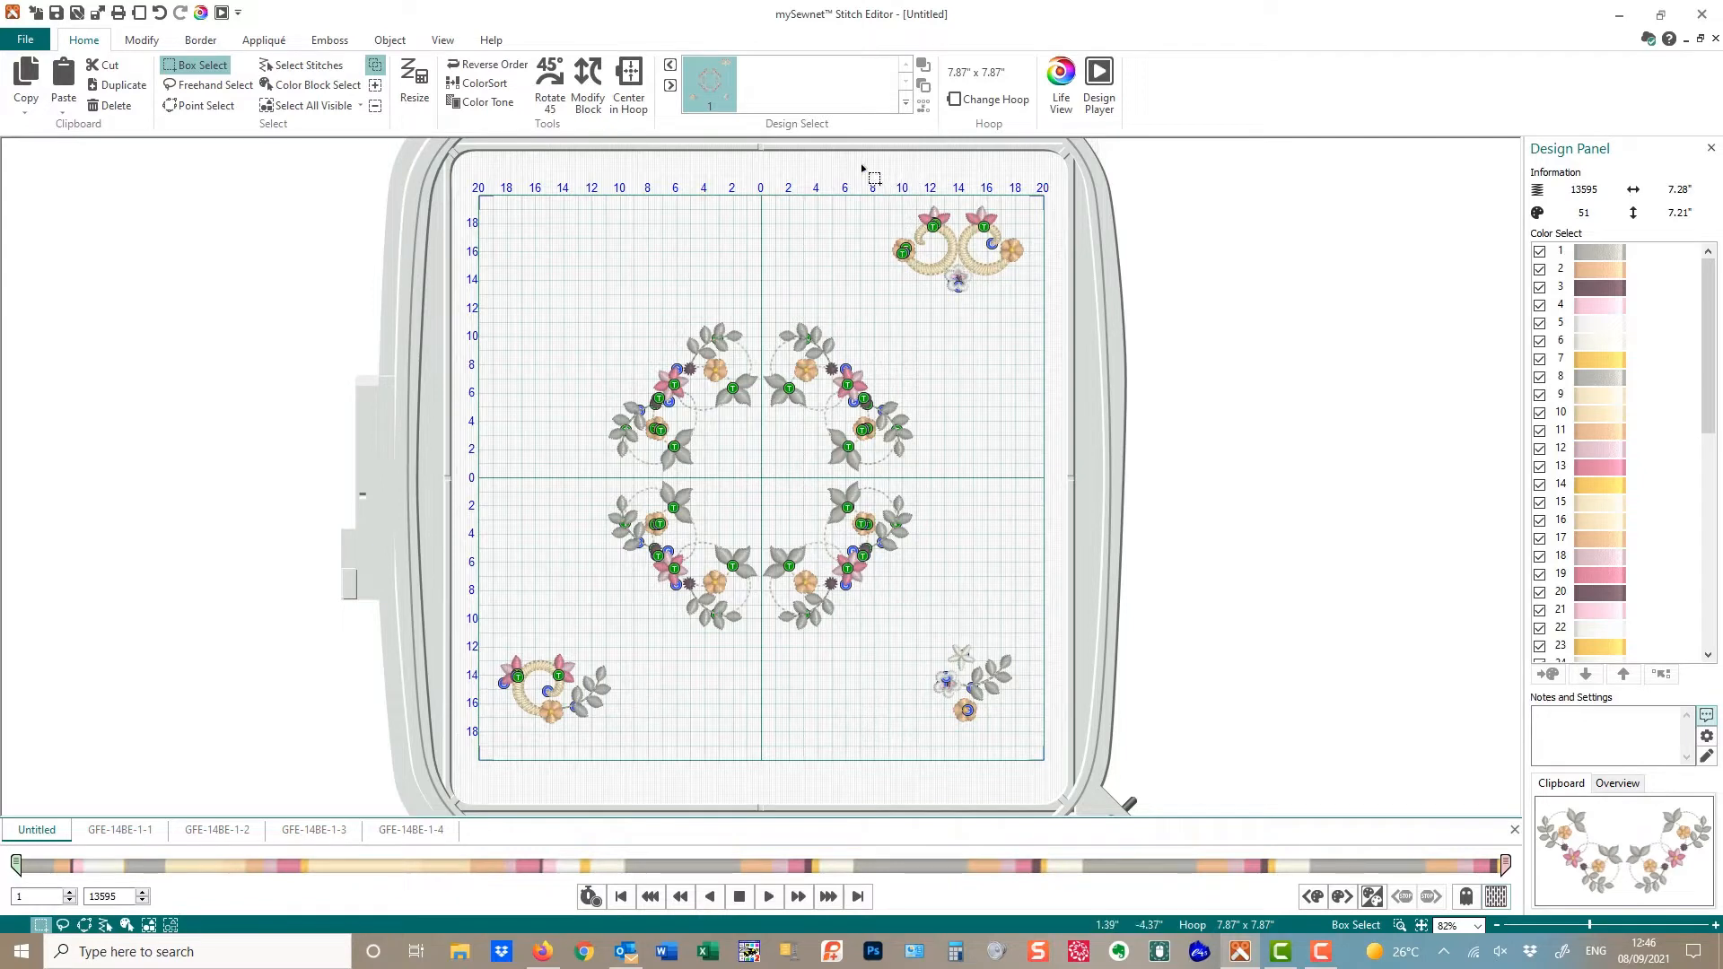
{"action": "left_click_drag", "start_coordinate": [862, 163], "coordinate": [797, 716]}
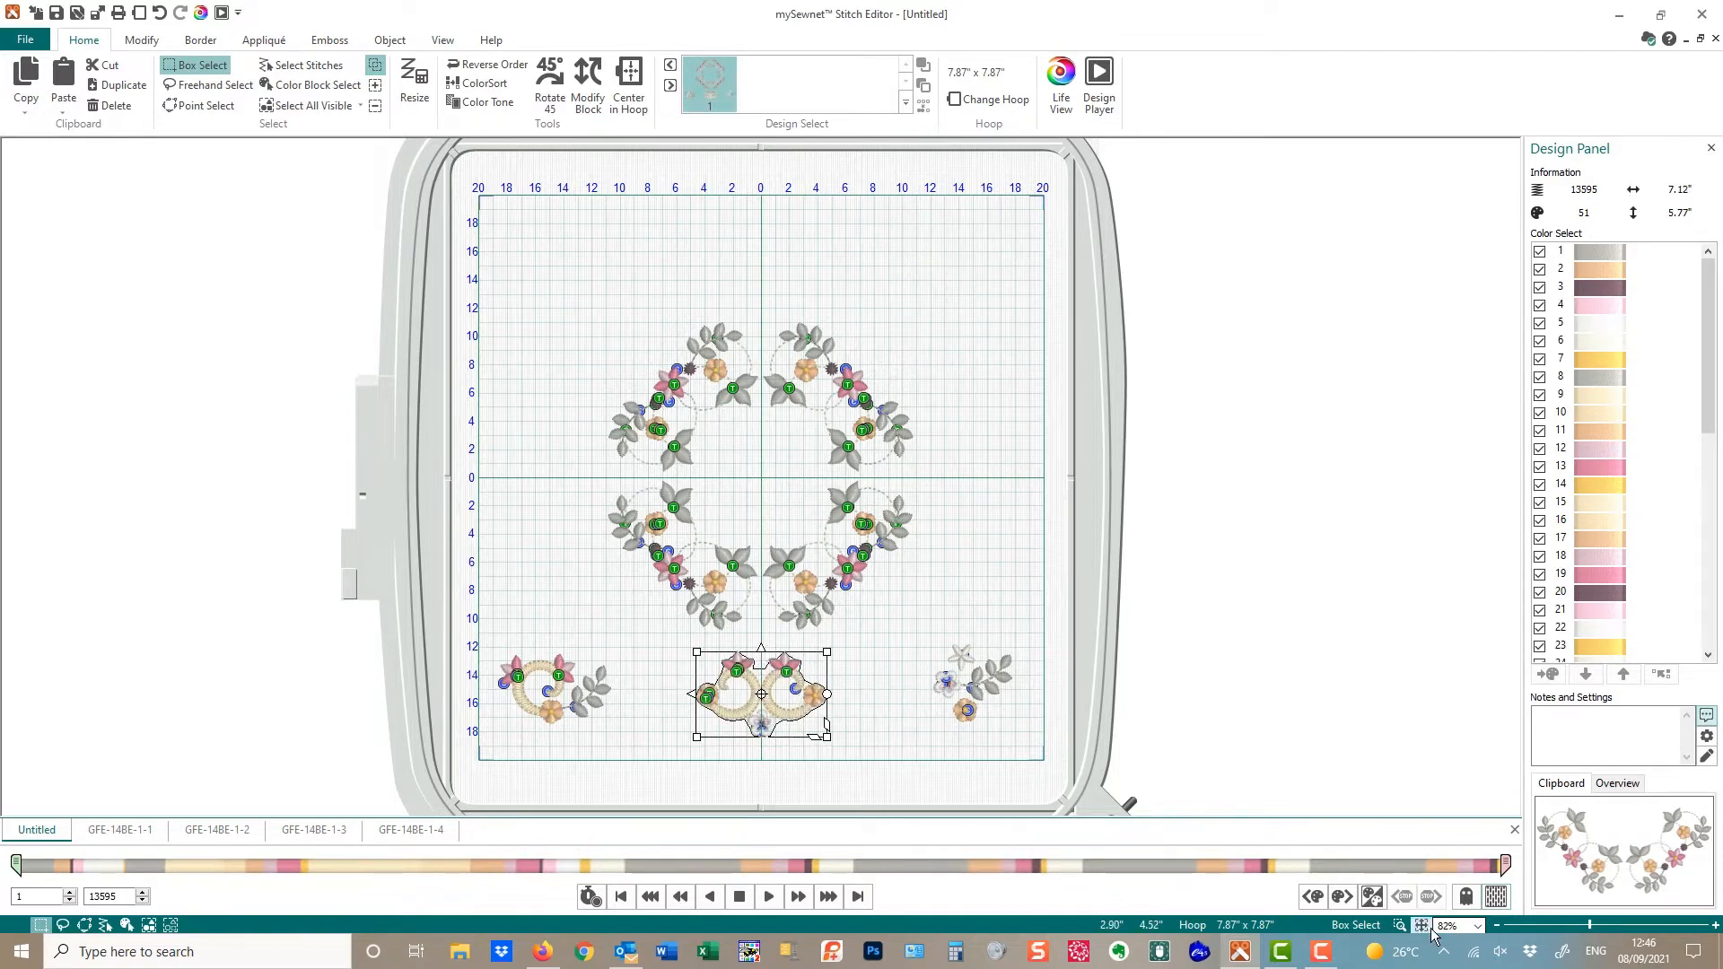
{"action": "left_click", "coordinate": [1400, 929]}
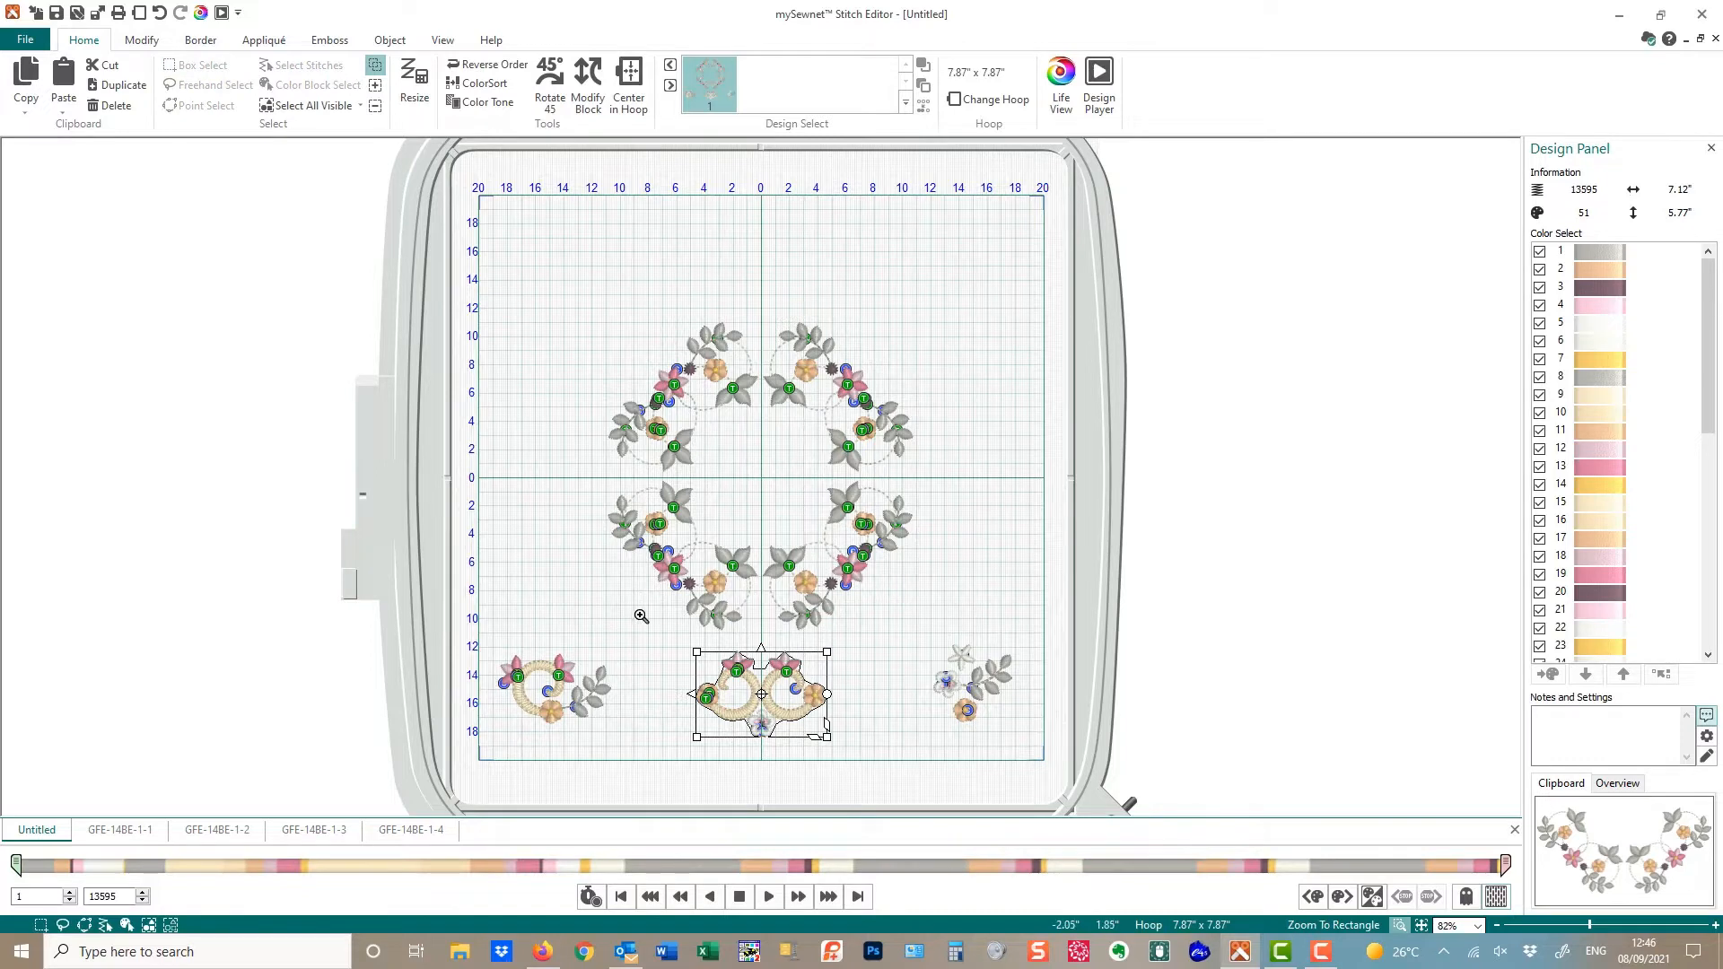
{"action": "left_click_drag", "start_coordinate": [594, 605], "coordinate": [916, 774]}
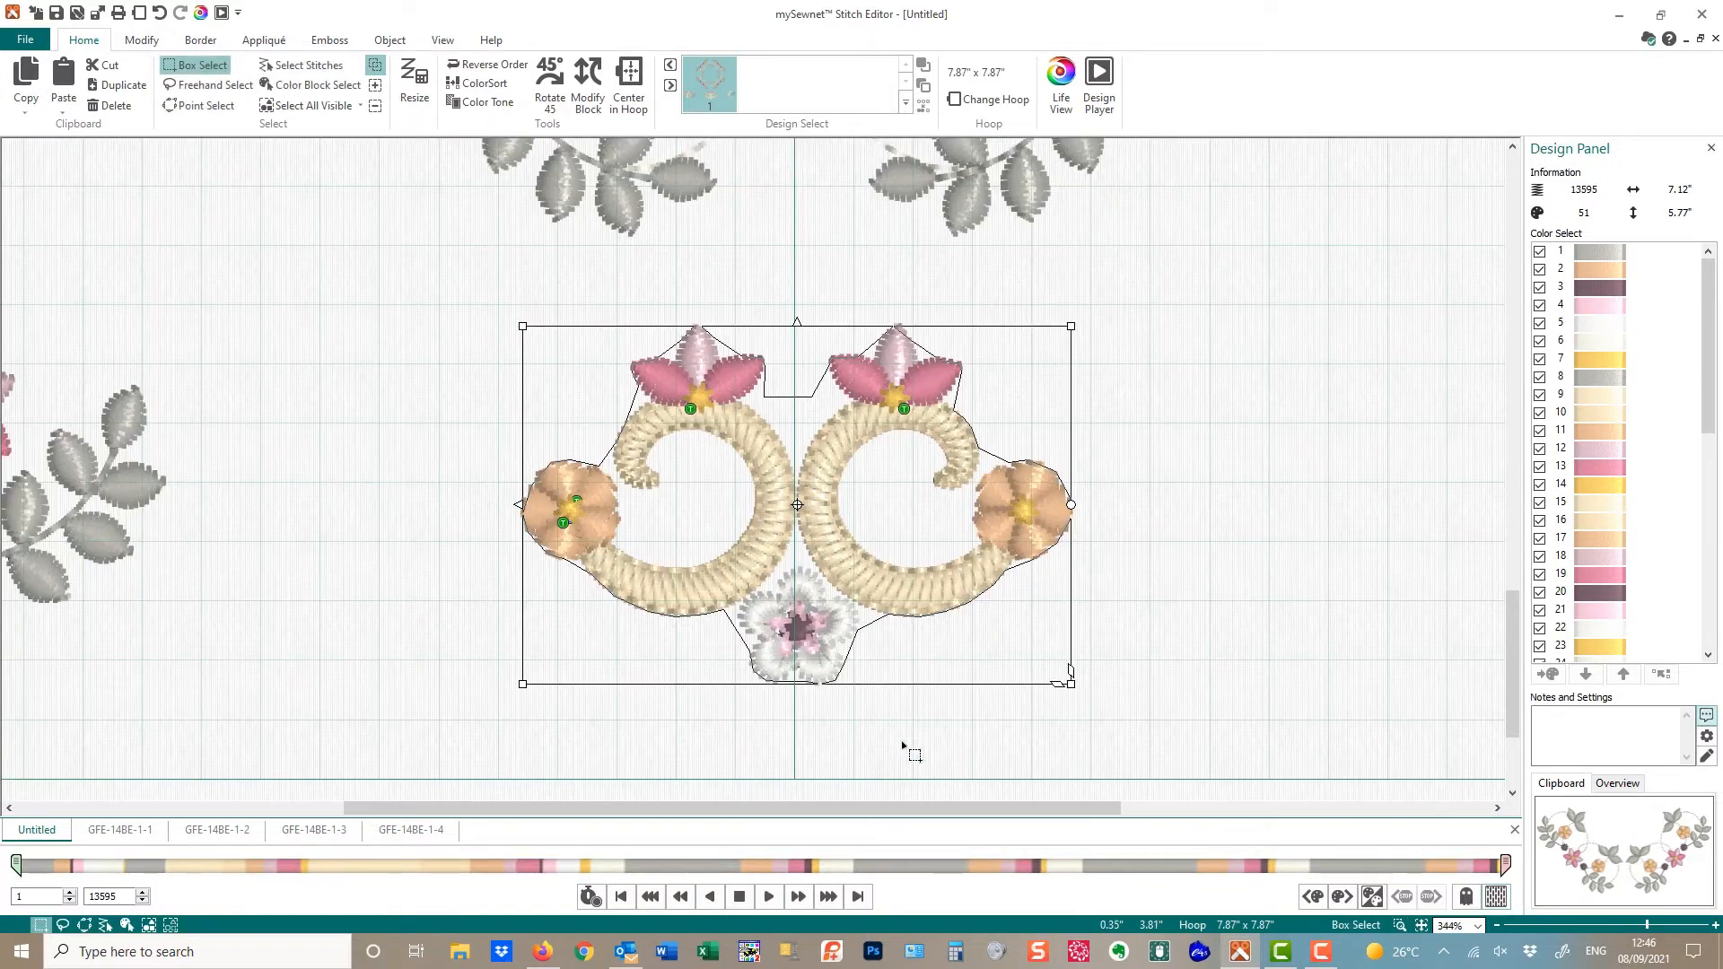
{"action": "scroll", "coordinate": [903, 746], "scroll_direction": "down", "scroll_amount": 3}
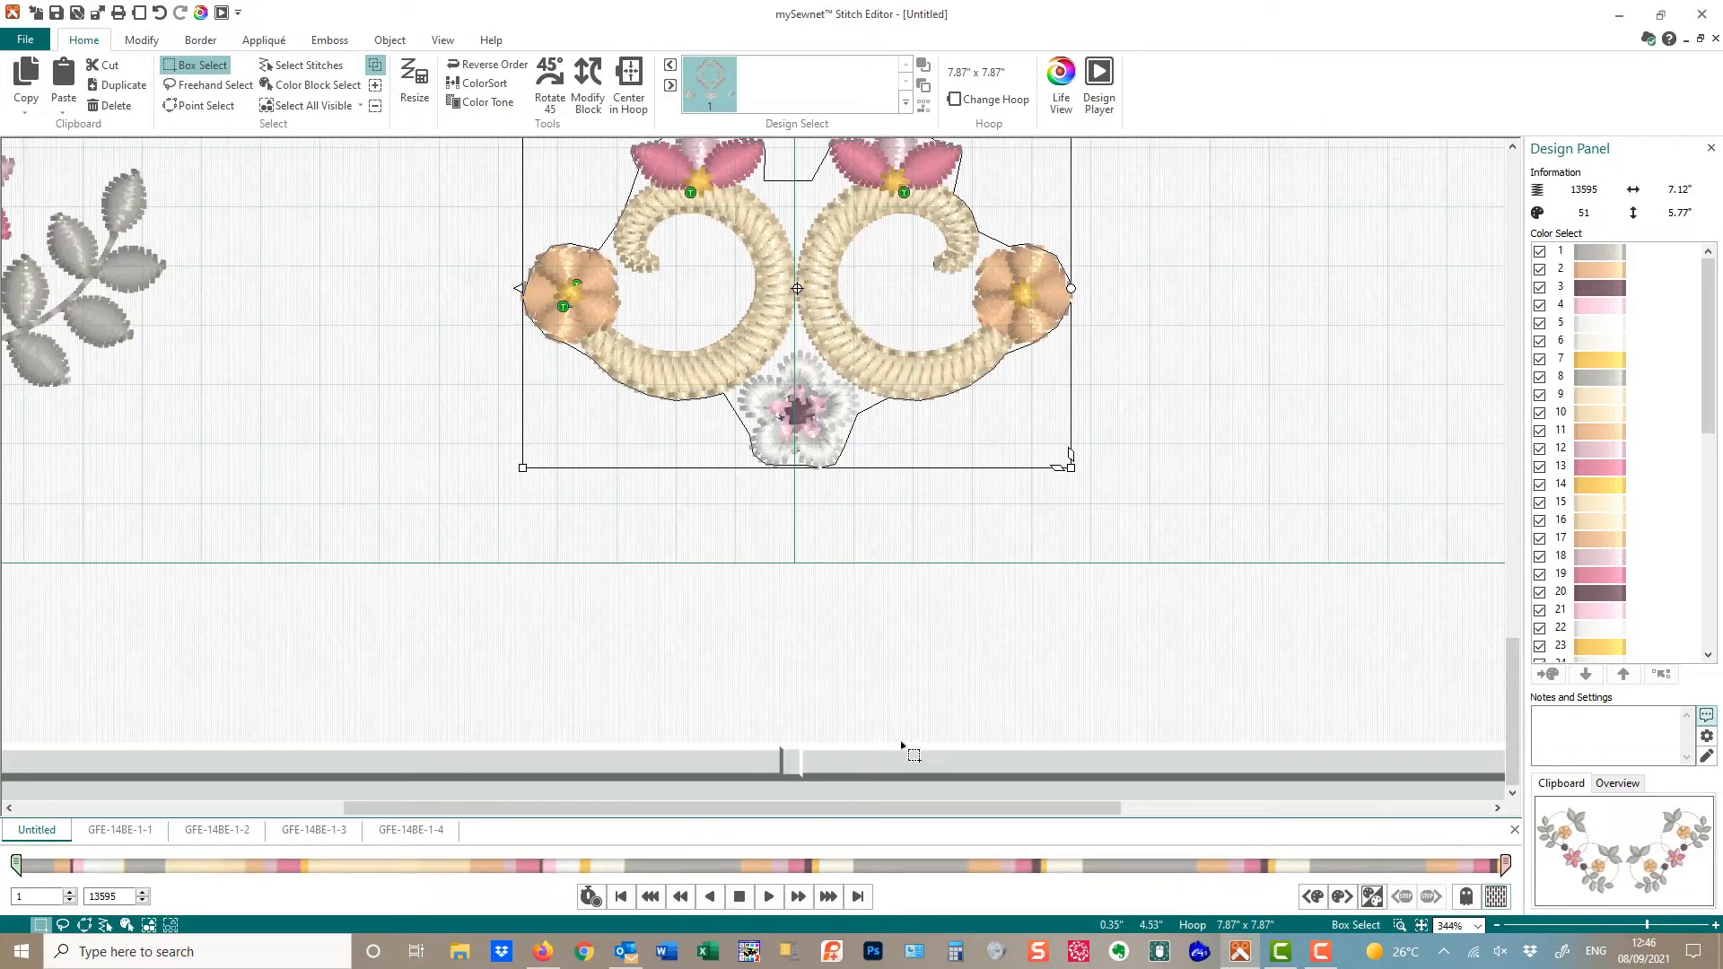
{"action": "left_click", "coordinate": [1421, 926]}
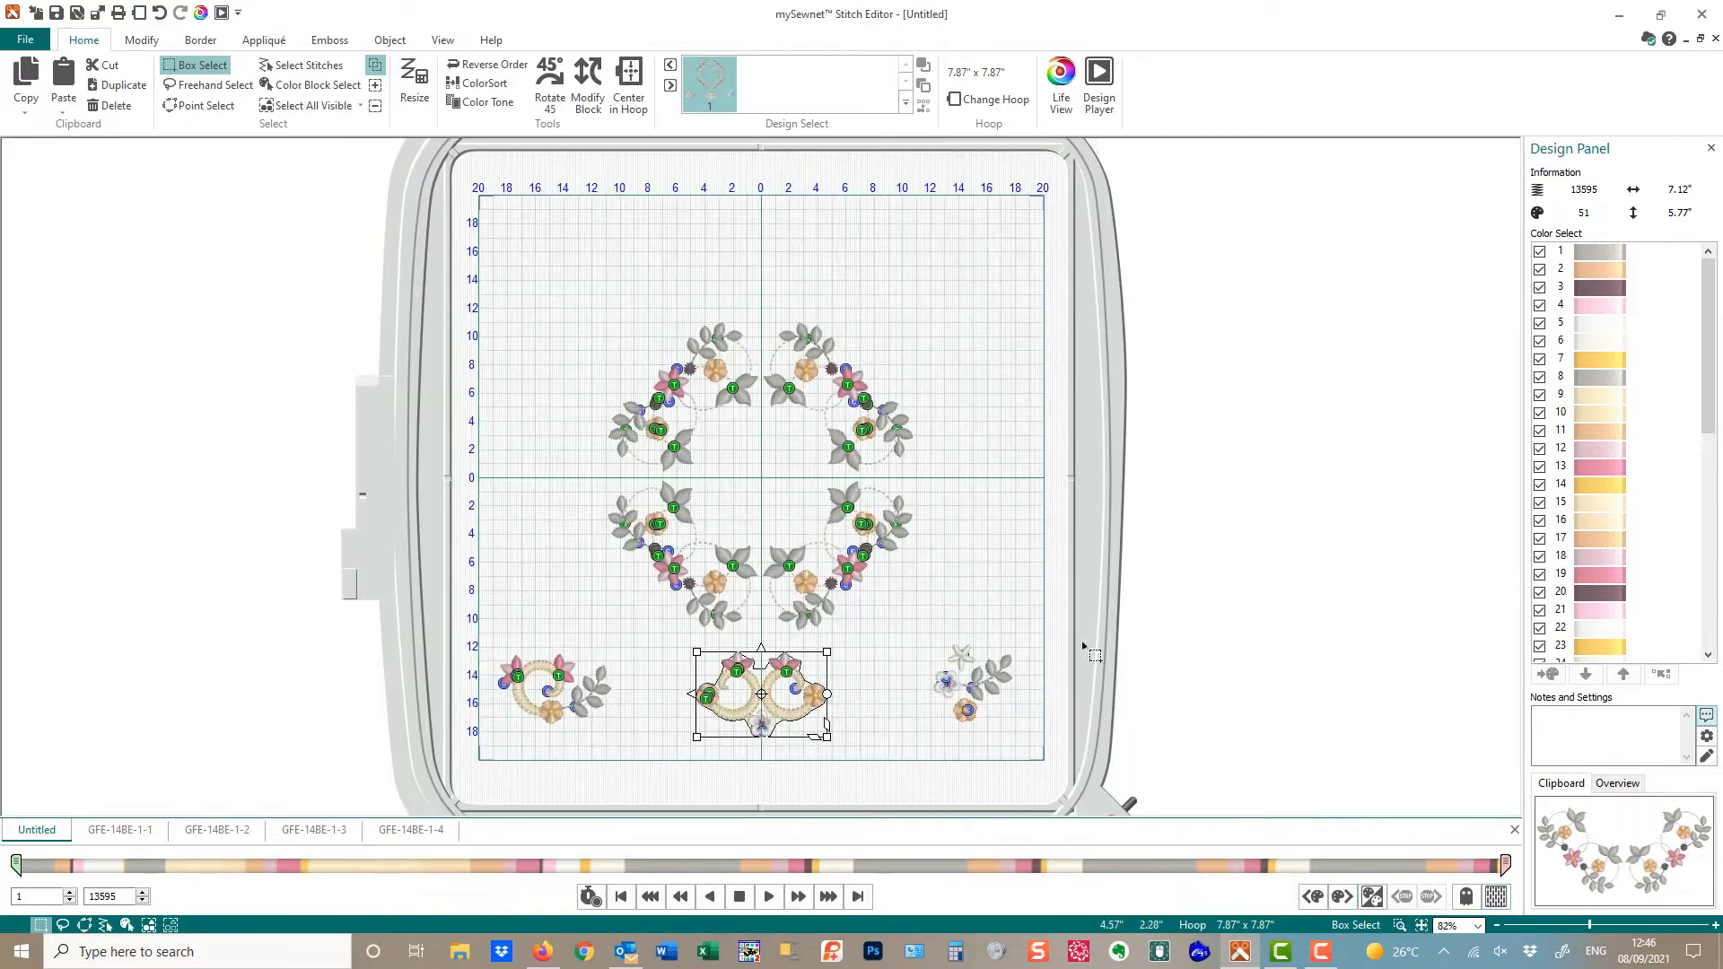
Move the flower-and-leaf spray to the upper-right quadrant and the single scroll close to the right side of the double scroll
{"action": "left_click_drag", "start_coordinate": [904, 626], "coordinate": [1043, 755]}
{"action": "left_click_drag", "start_coordinate": [994, 687], "coordinate": [992, 283]}
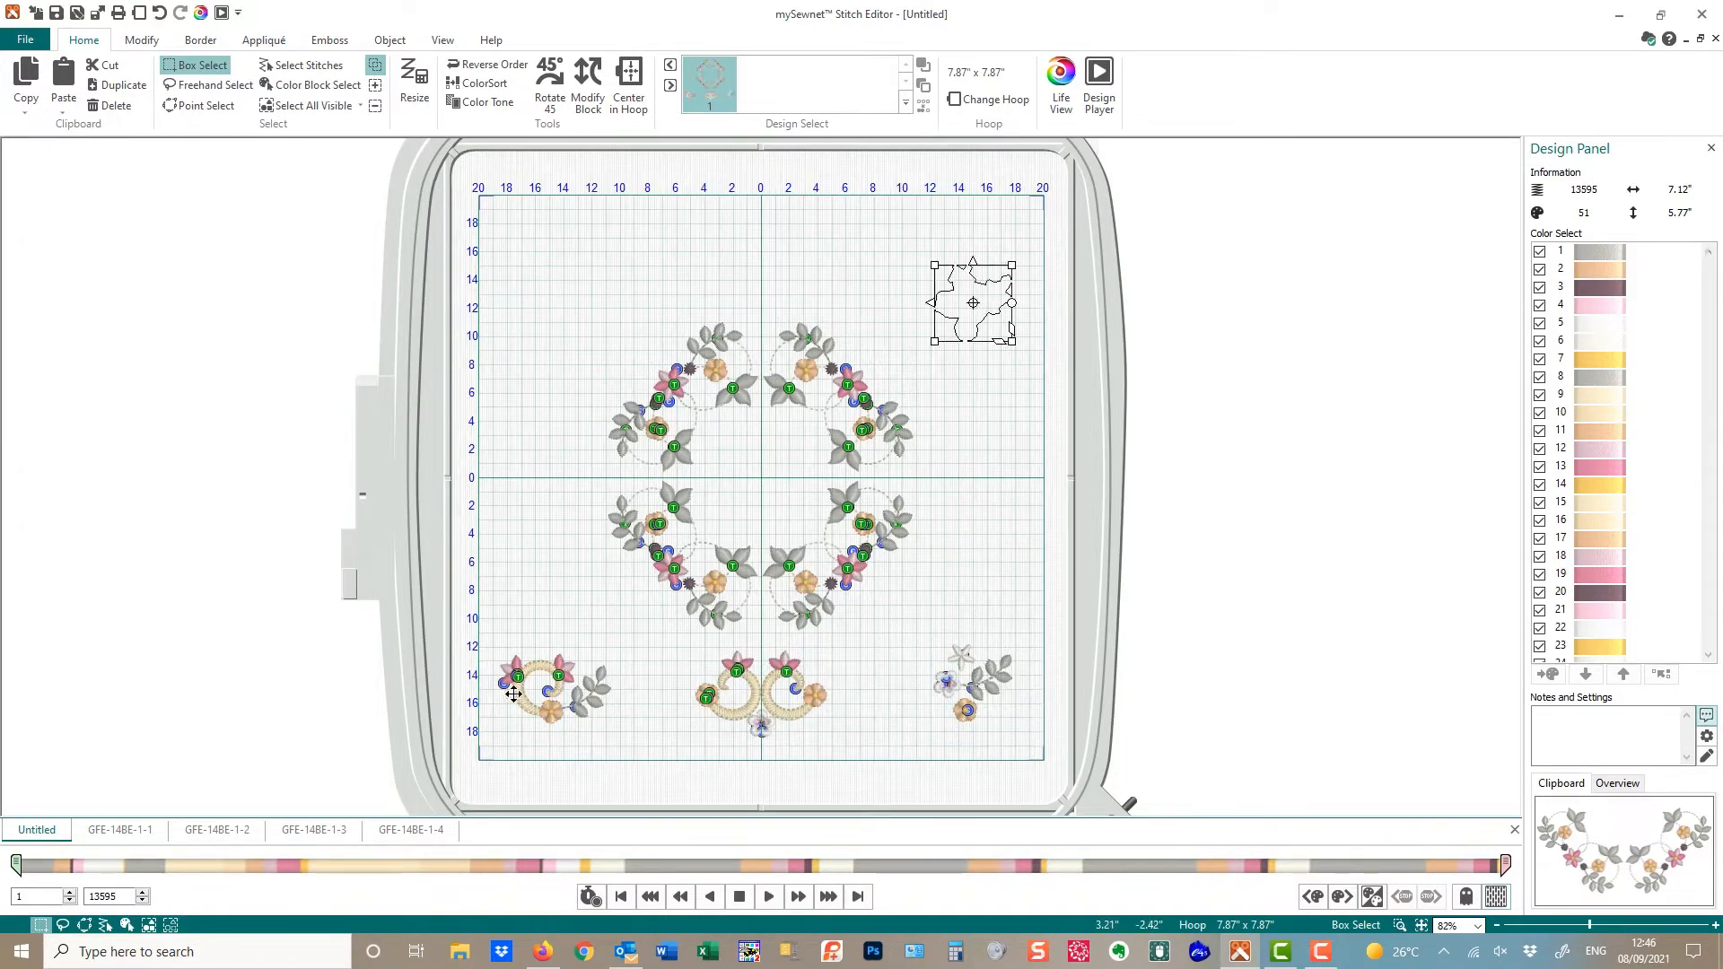
{"action": "left_click_drag", "start_coordinate": [482, 626], "coordinate": [929, 707]}
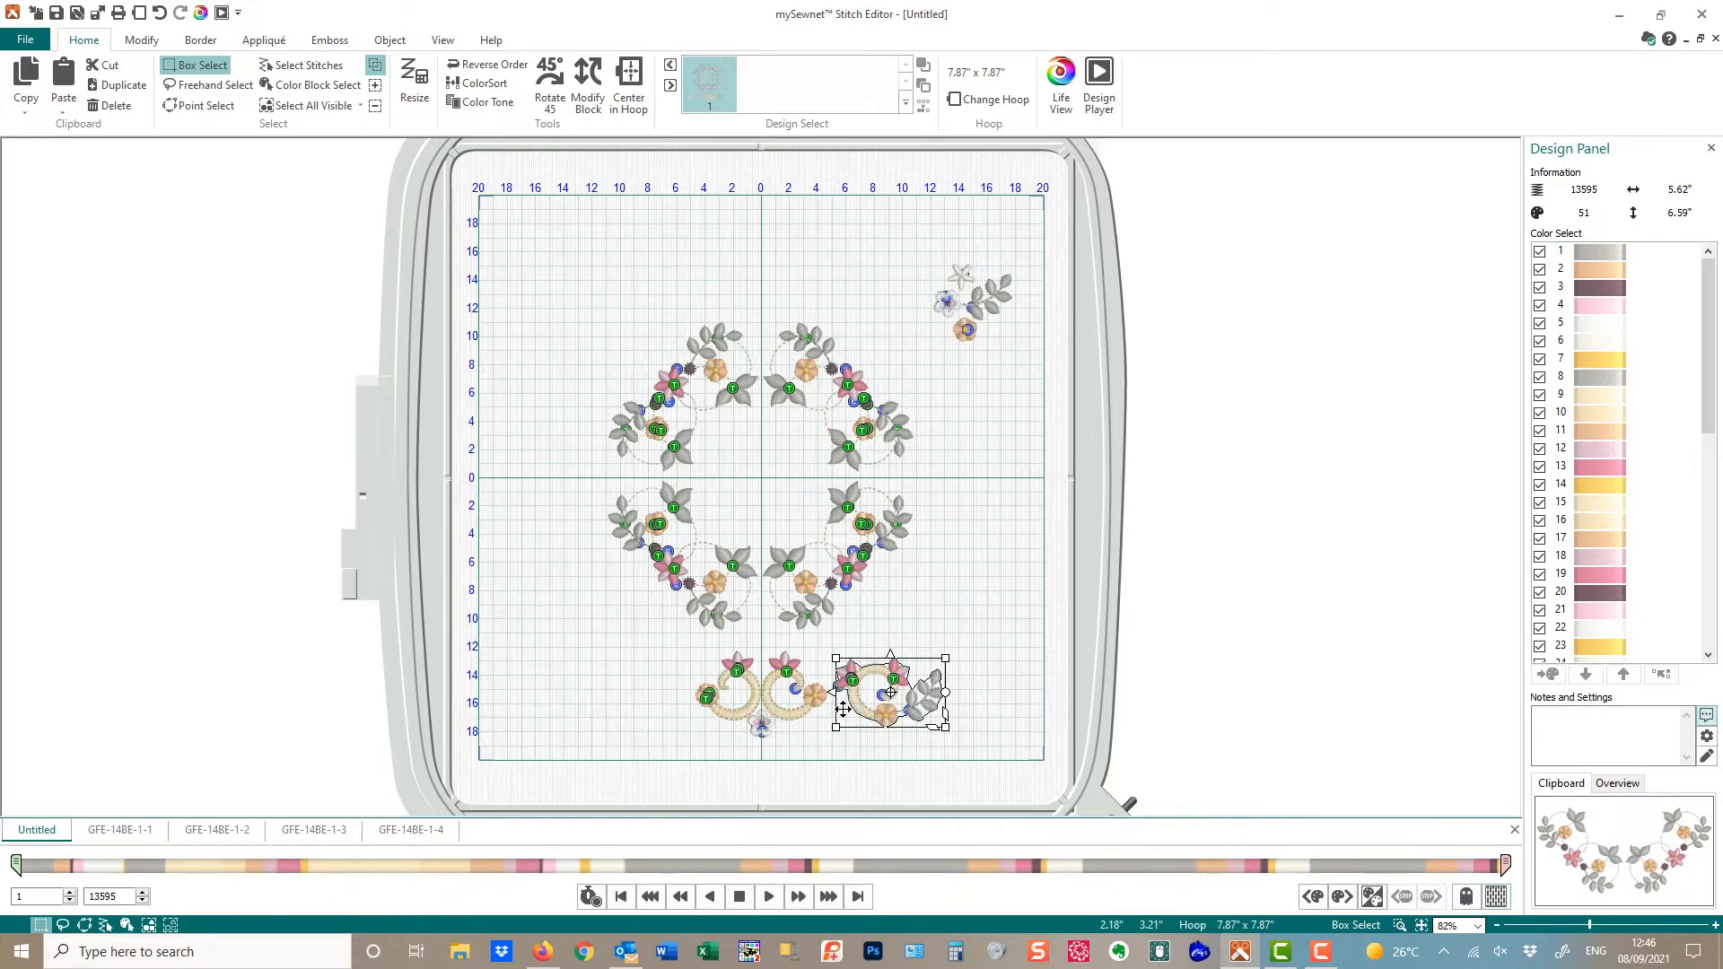
{"action": "left_click", "coordinate": [1400, 924]}
{"action": "left_click_drag", "start_coordinate": [628, 632], "coordinate": [1005, 766]}
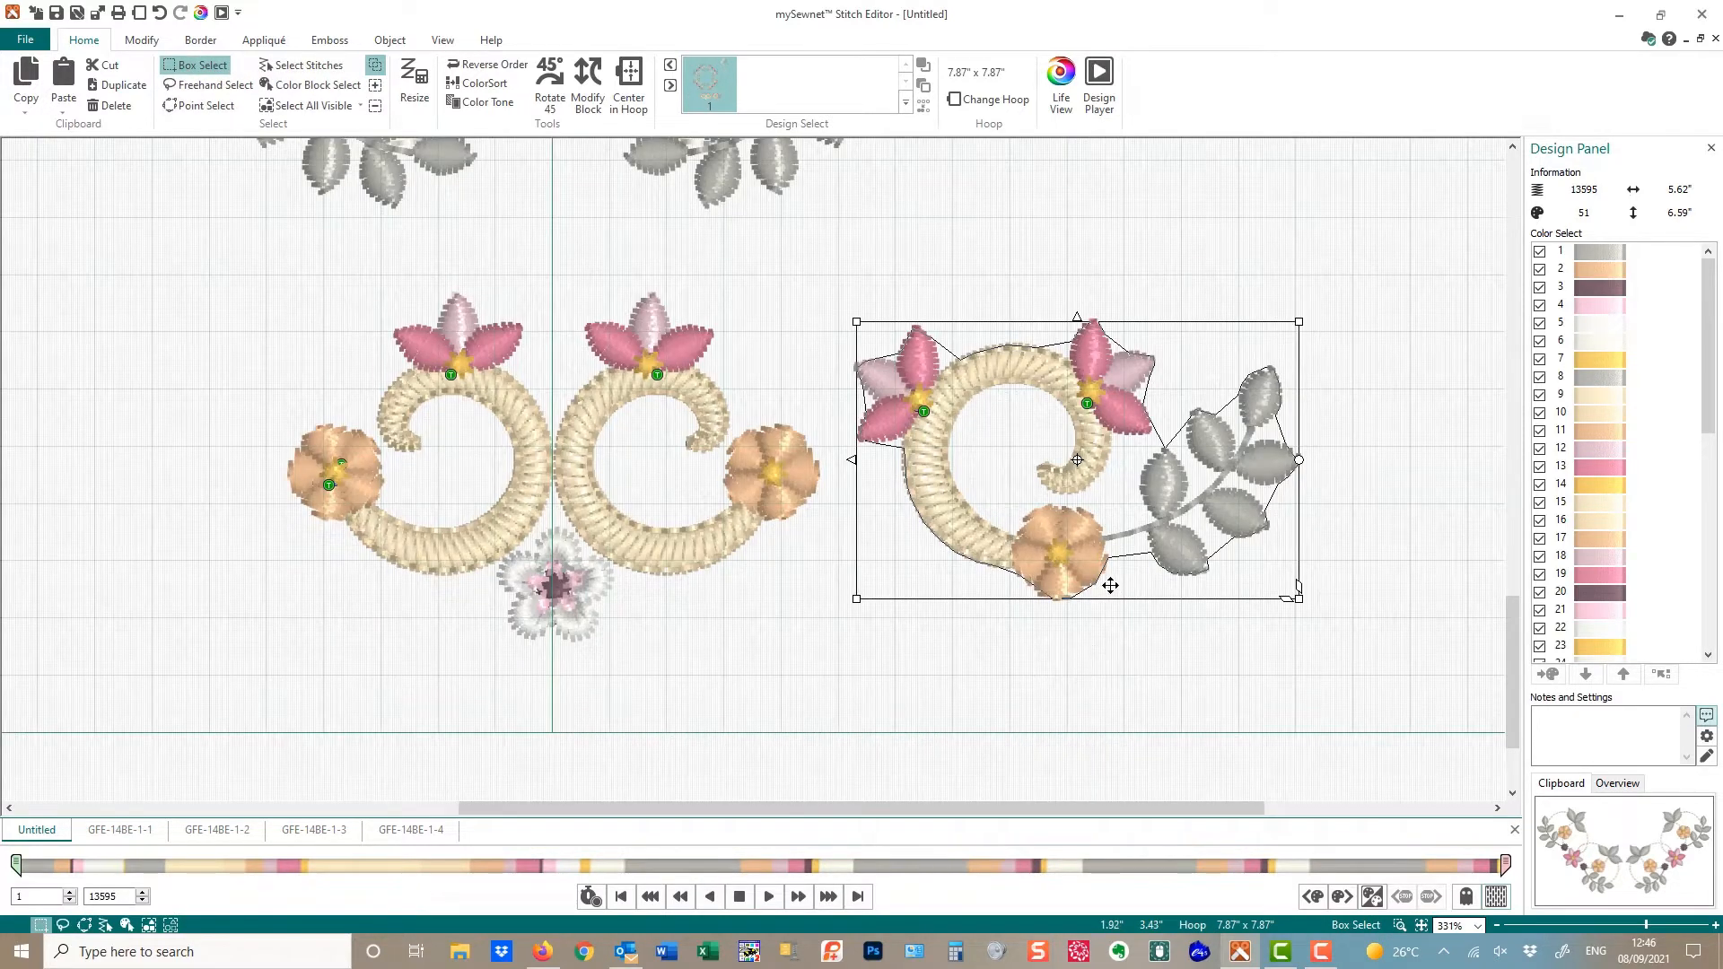
{"action": "left_click_drag", "start_coordinate": [1111, 592], "coordinate": [1081, 584]}
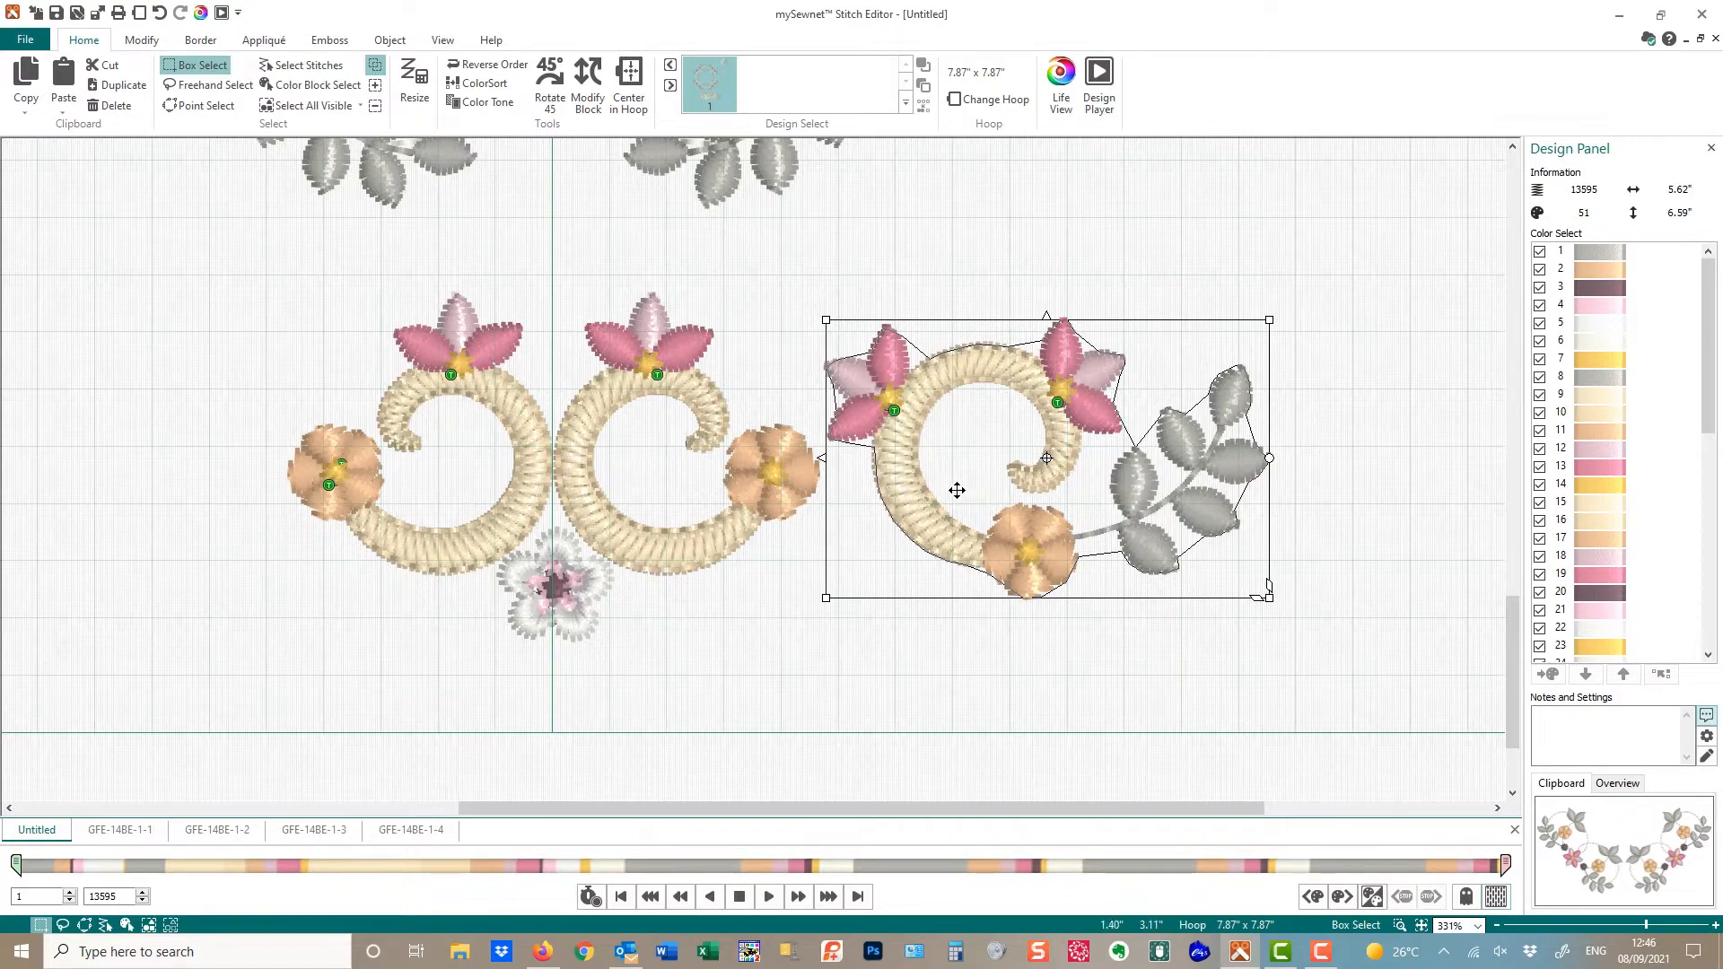
Mirror the single scroll horizontally, rotate it 45 degrees clockwise and align it beside the double scroll
{"action": "left_click", "coordinate": [822, 458]}
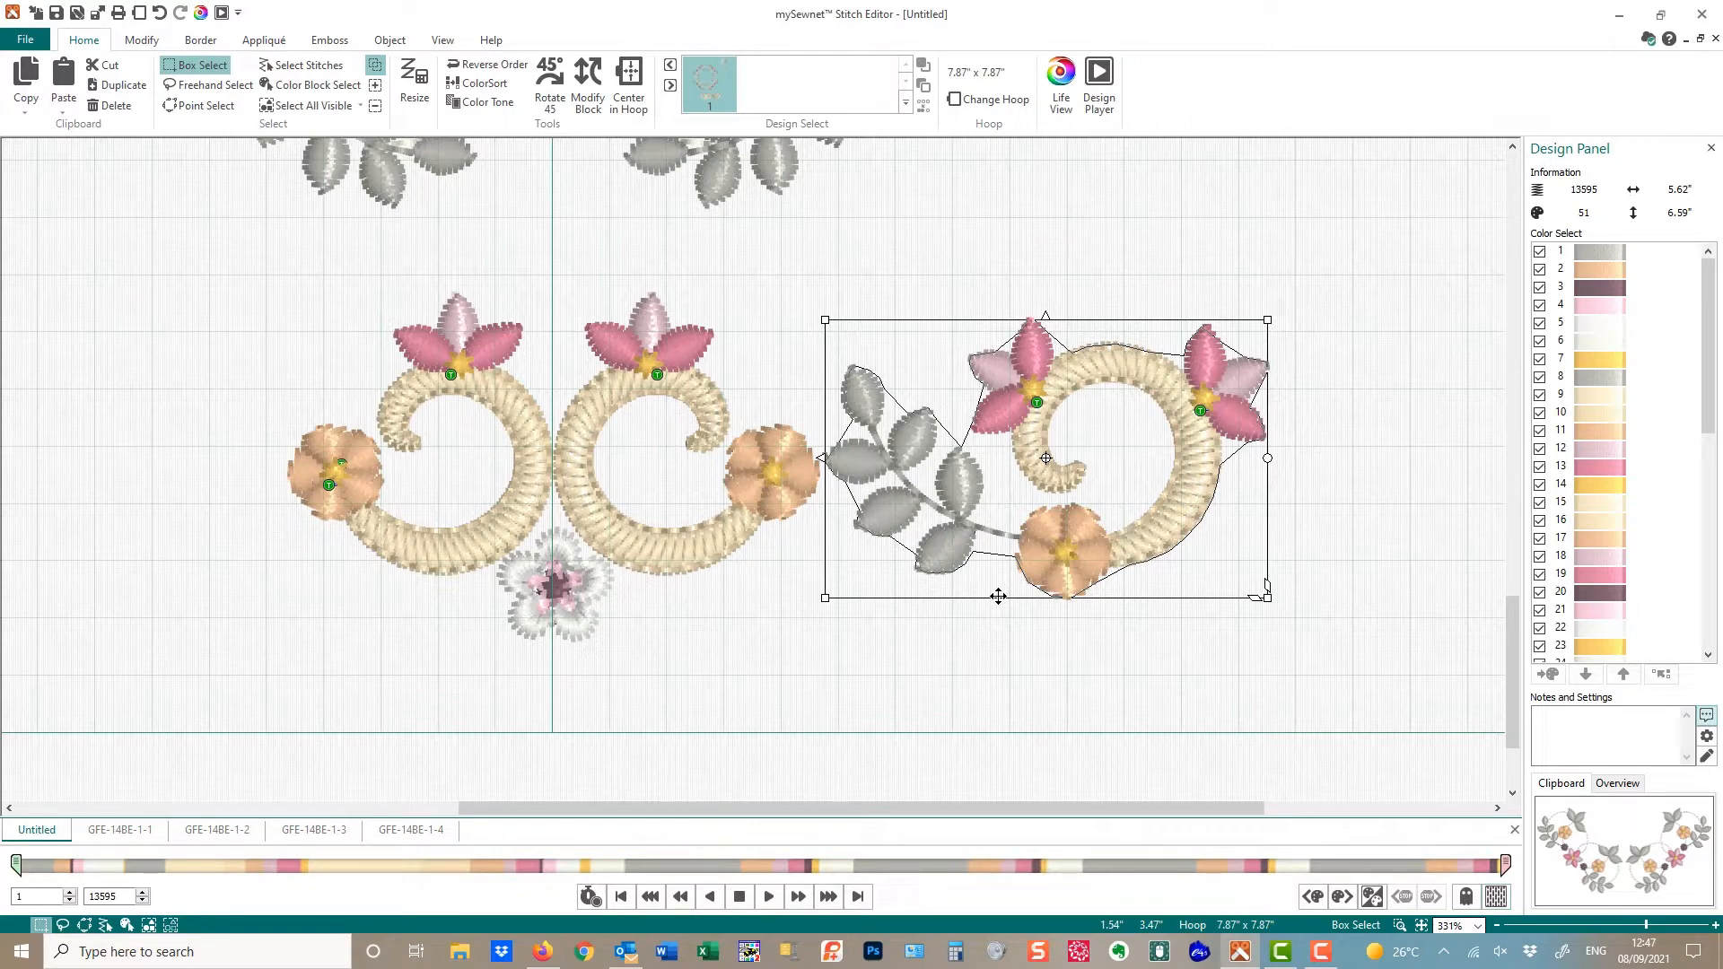
{"action": "left_click", "coordinate": [553, 81]}
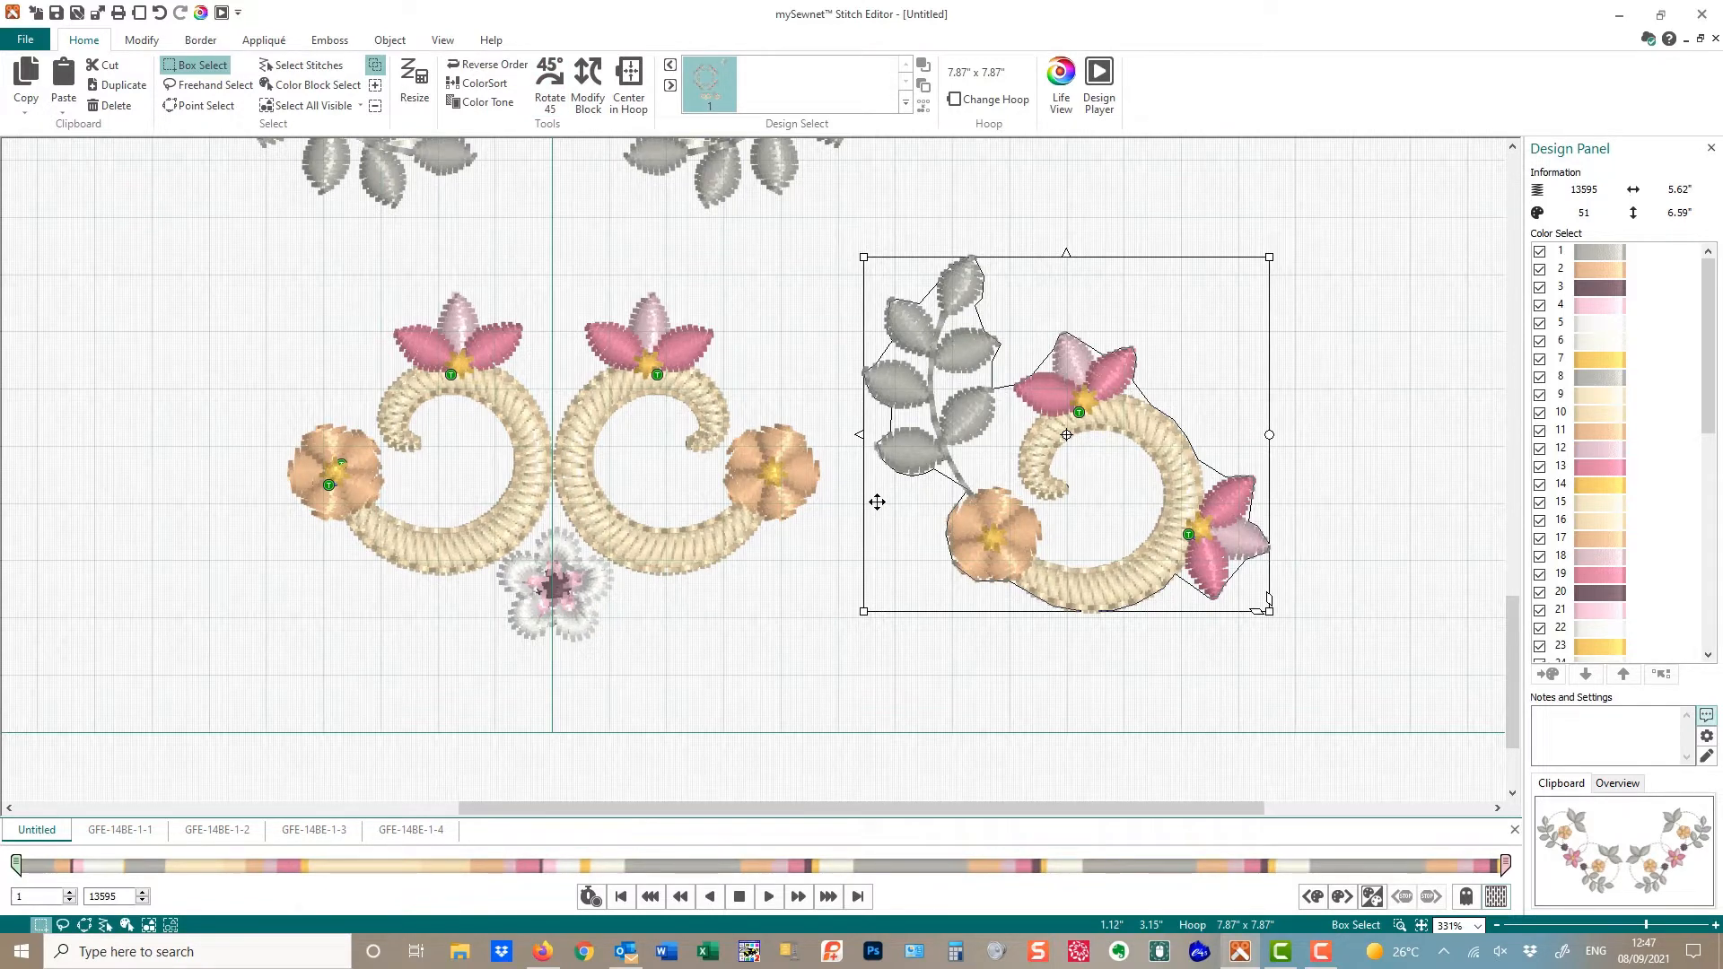
{"action": "left_click_drag", "start_coordinate": [1072, 500], "coordinate": [1065, 471]}
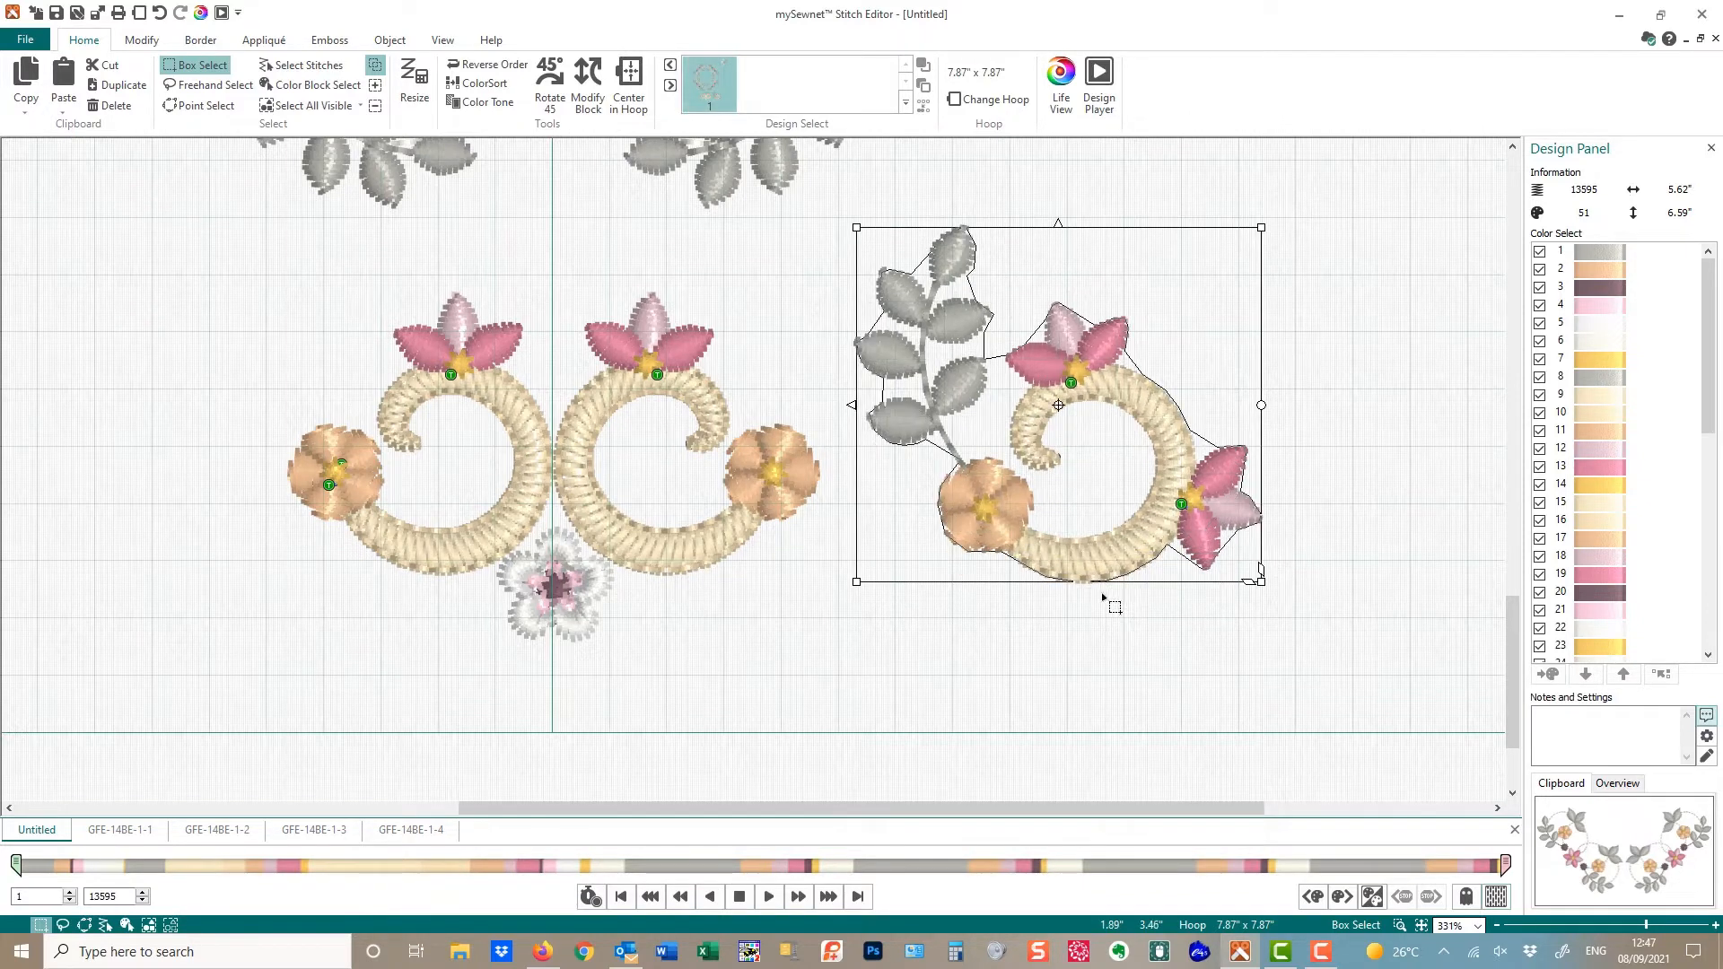
{"action": "left_click_drag", "start_coordinate": [1096, 512], "coordinate": [1095, 506]}
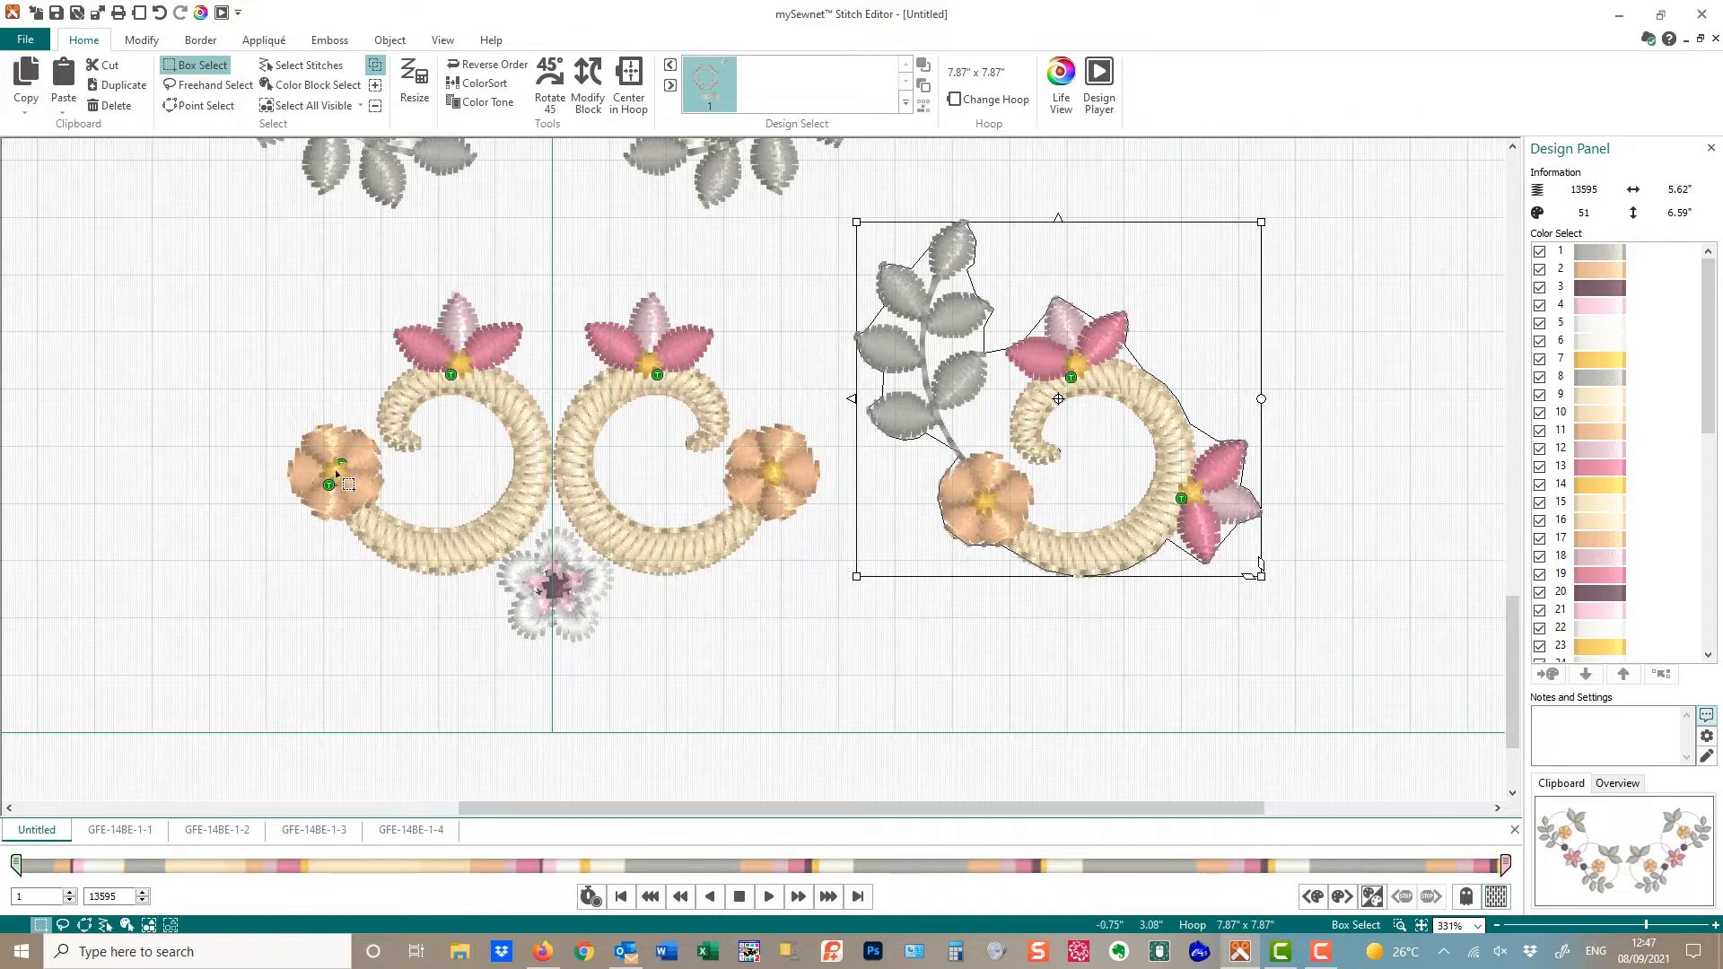
Copy and paste the rotated single scroll, mirror the copy horizontally and move it to the left side of the double scroll
{"action": "left_click", "coordinate": [31, 97]}
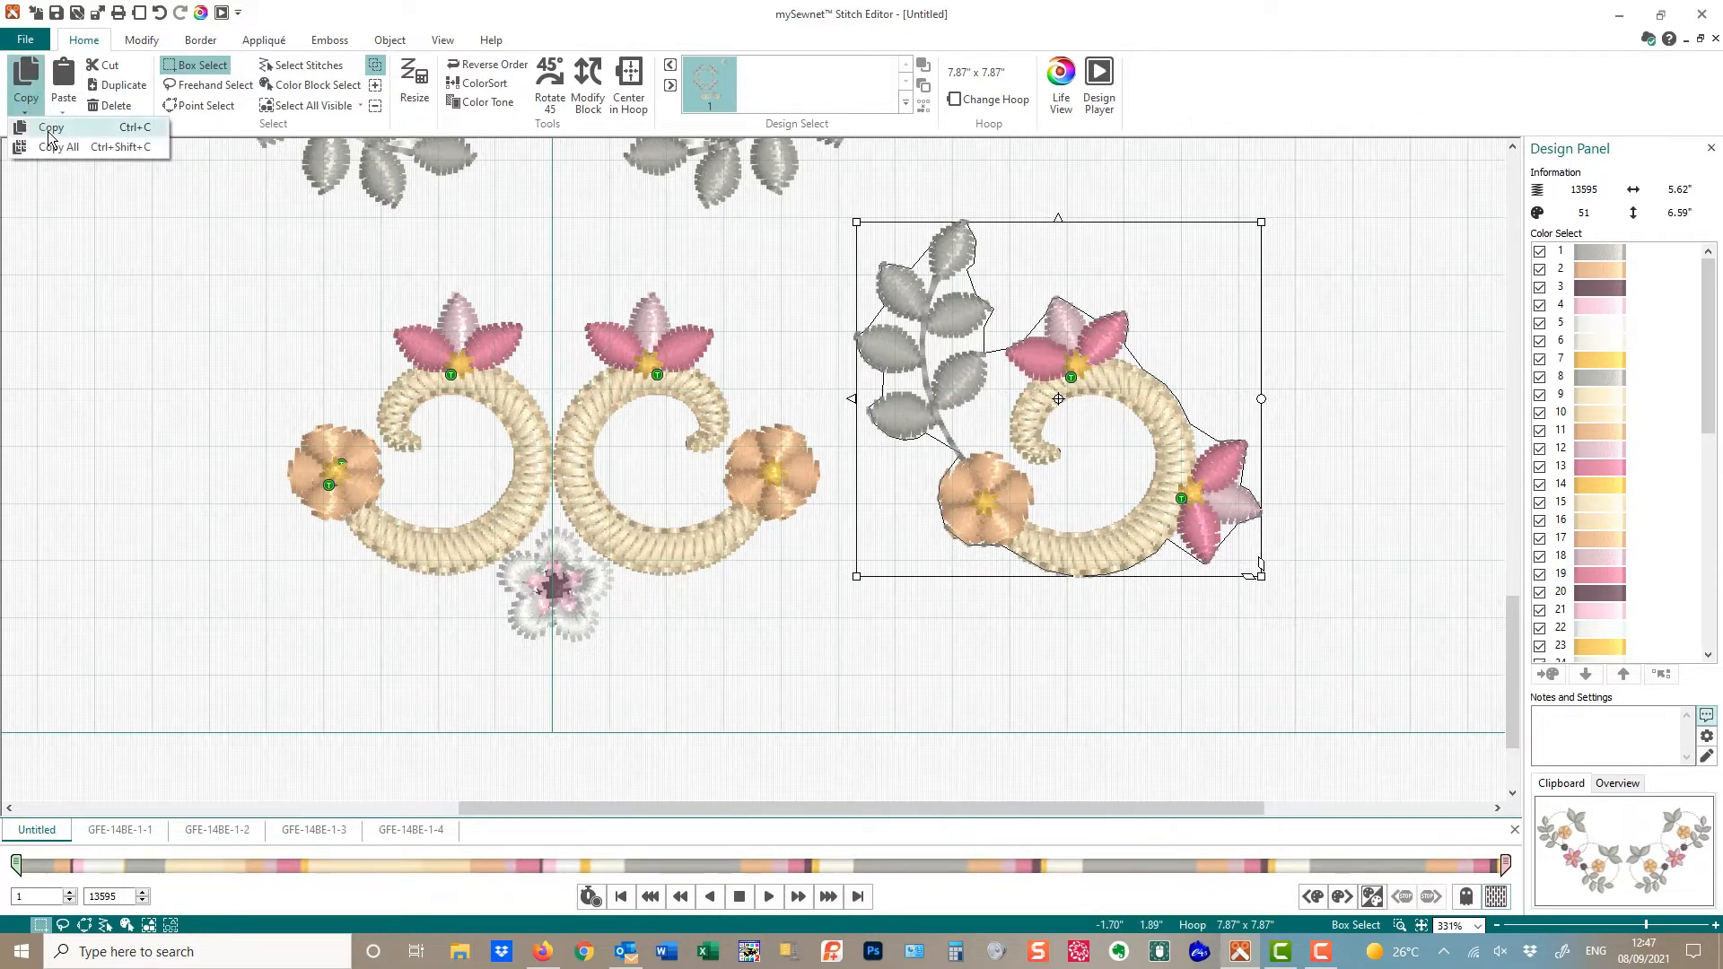
{"action": "left_click", "coordinate": [49, 131]}
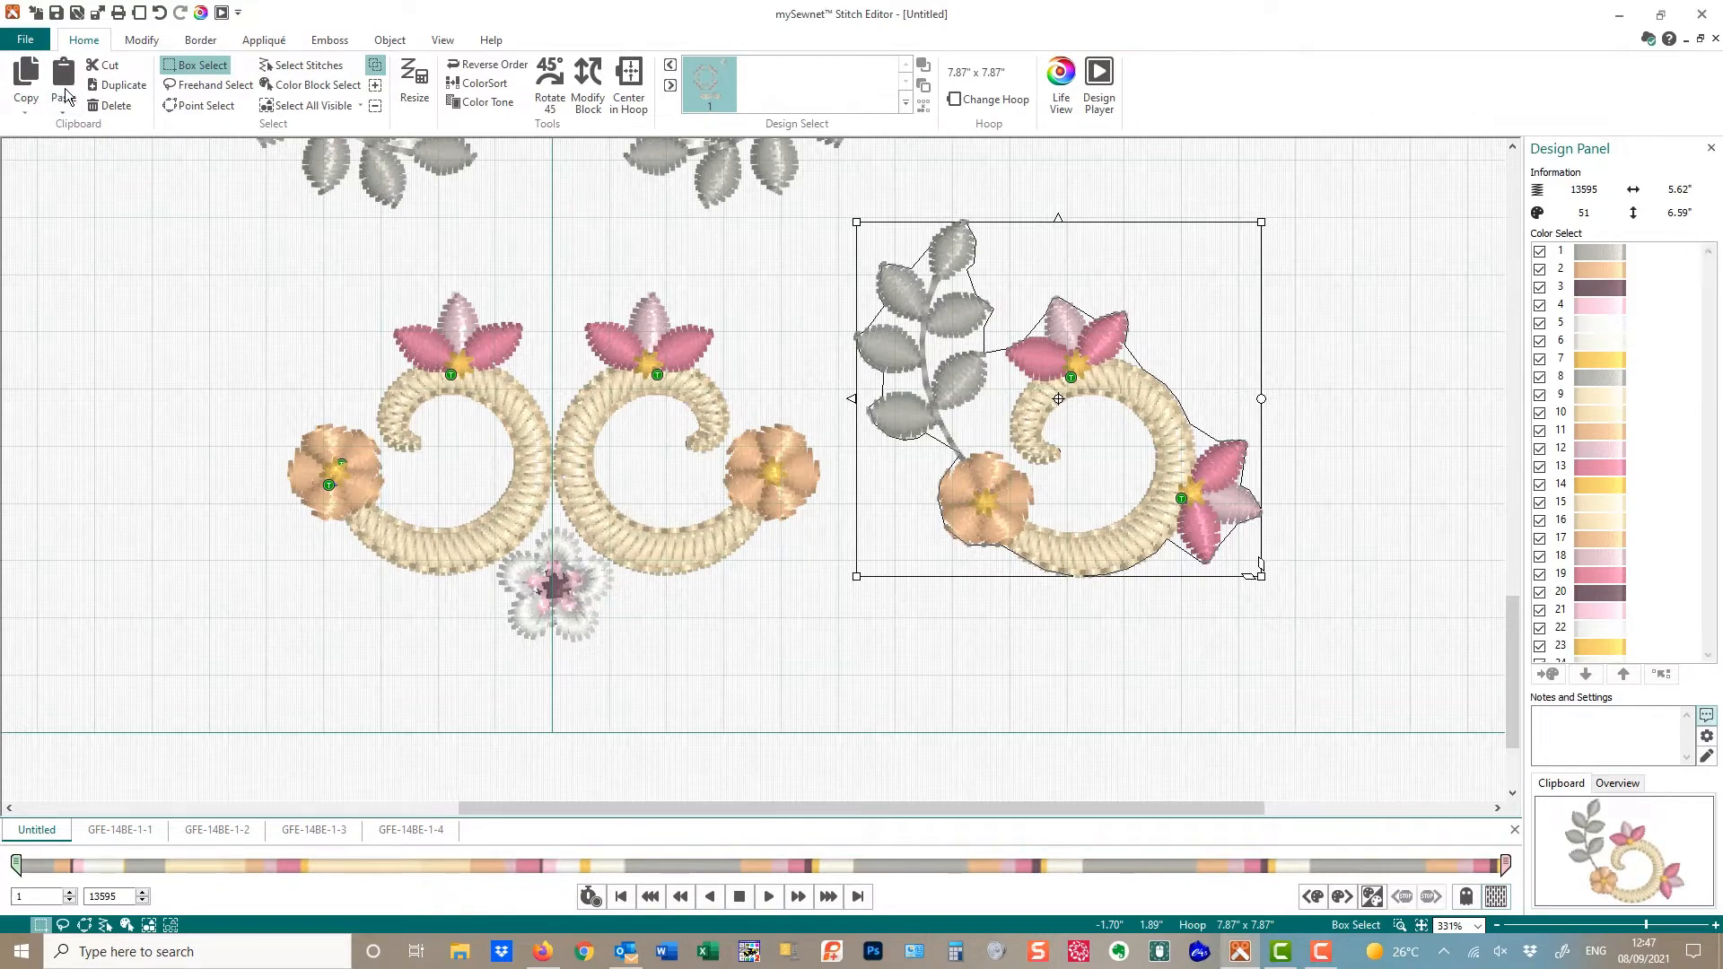
{"action": "left_click", "coordinate": [63, 90]}
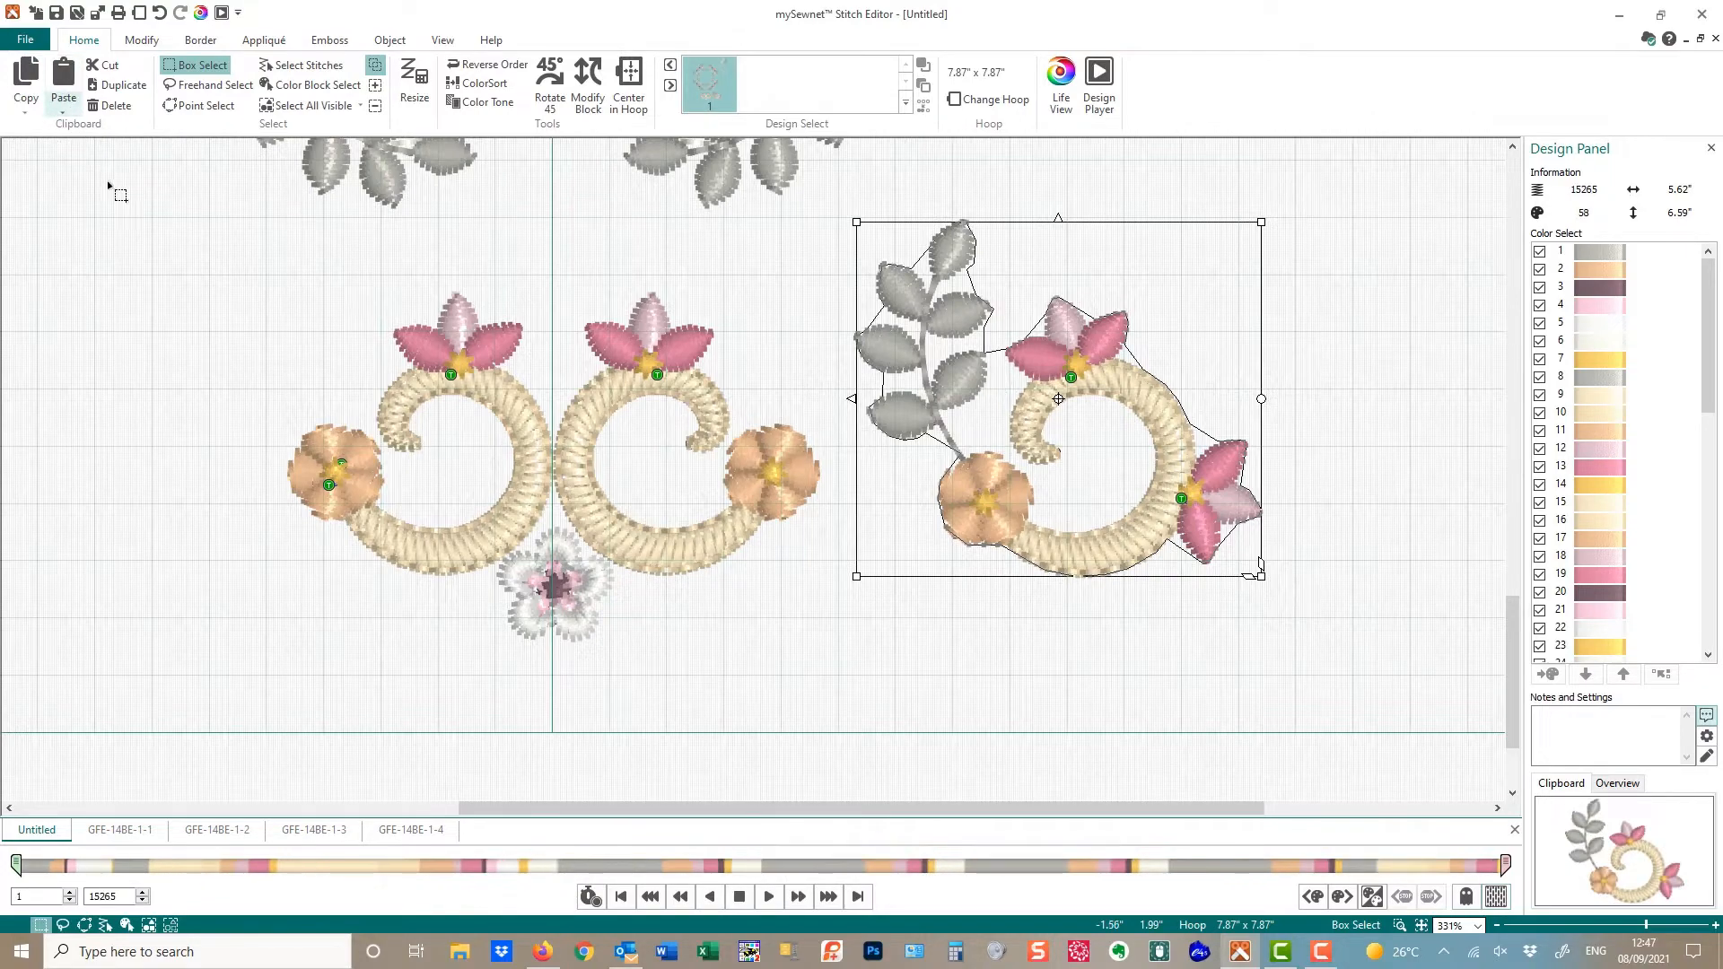
{"action": "left_click", "coordinate": [852, 399]}
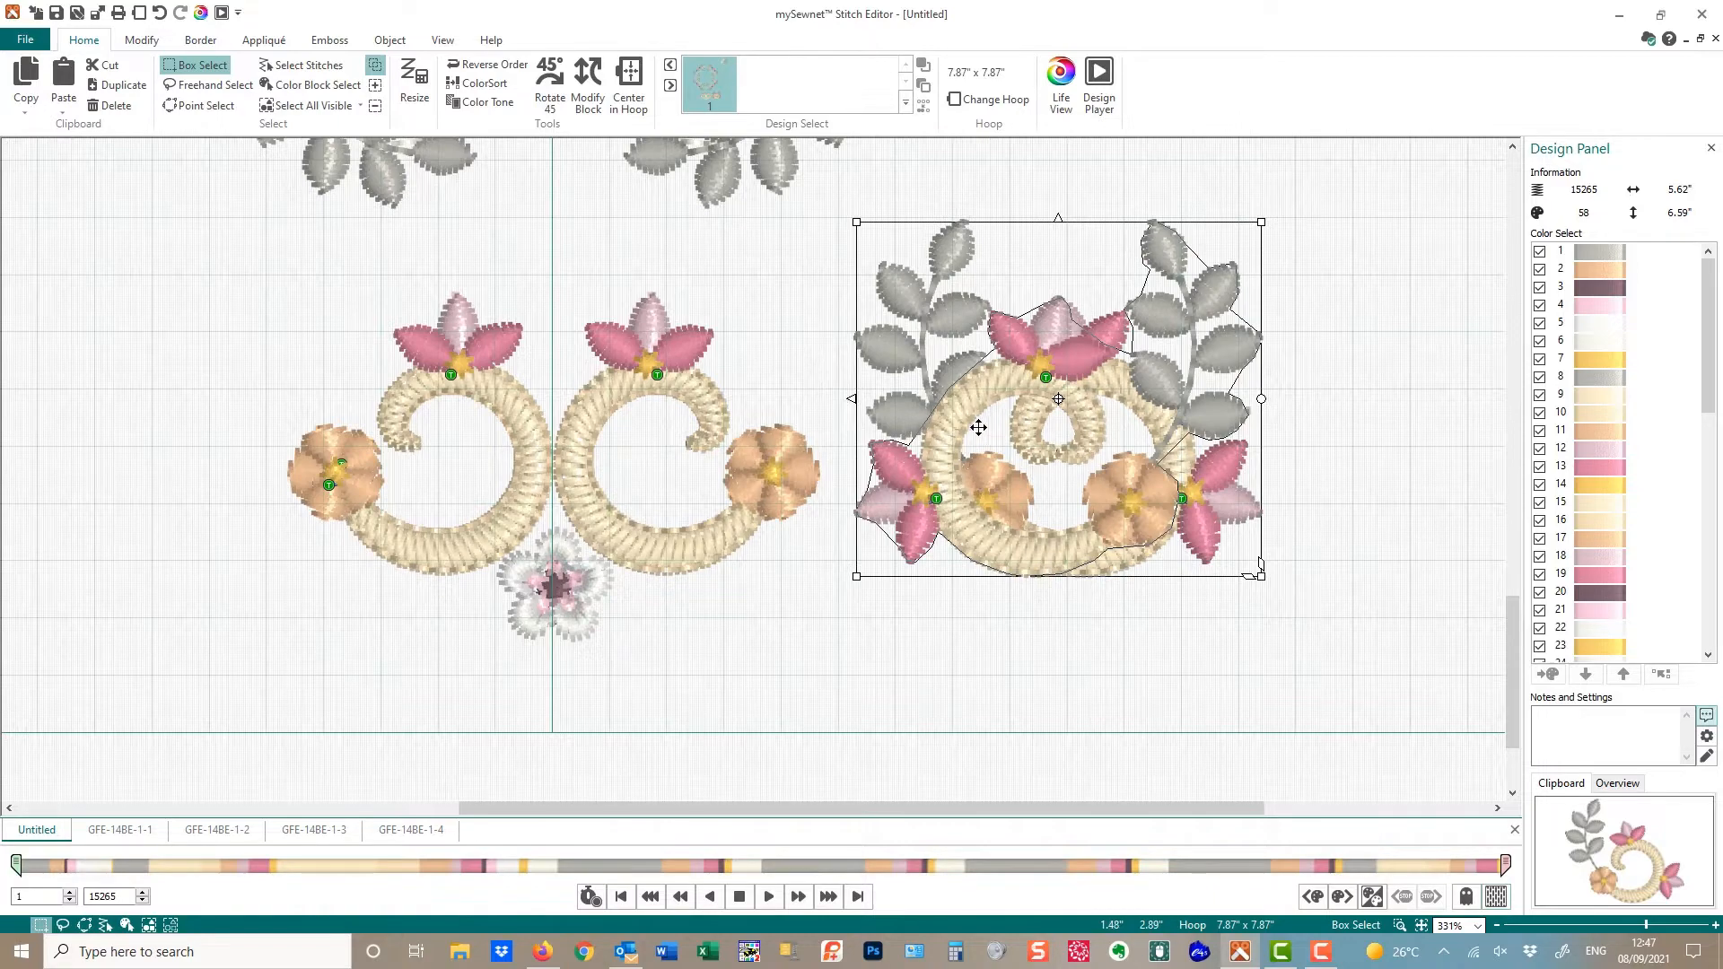
{"action": "left_click_drag", "start_coordinate": [978, 428], "coordinate": [2, 428]}
{"action": "left_click_drag", "start_coordinate": [951, 814], "coordinate": [904, 813]}
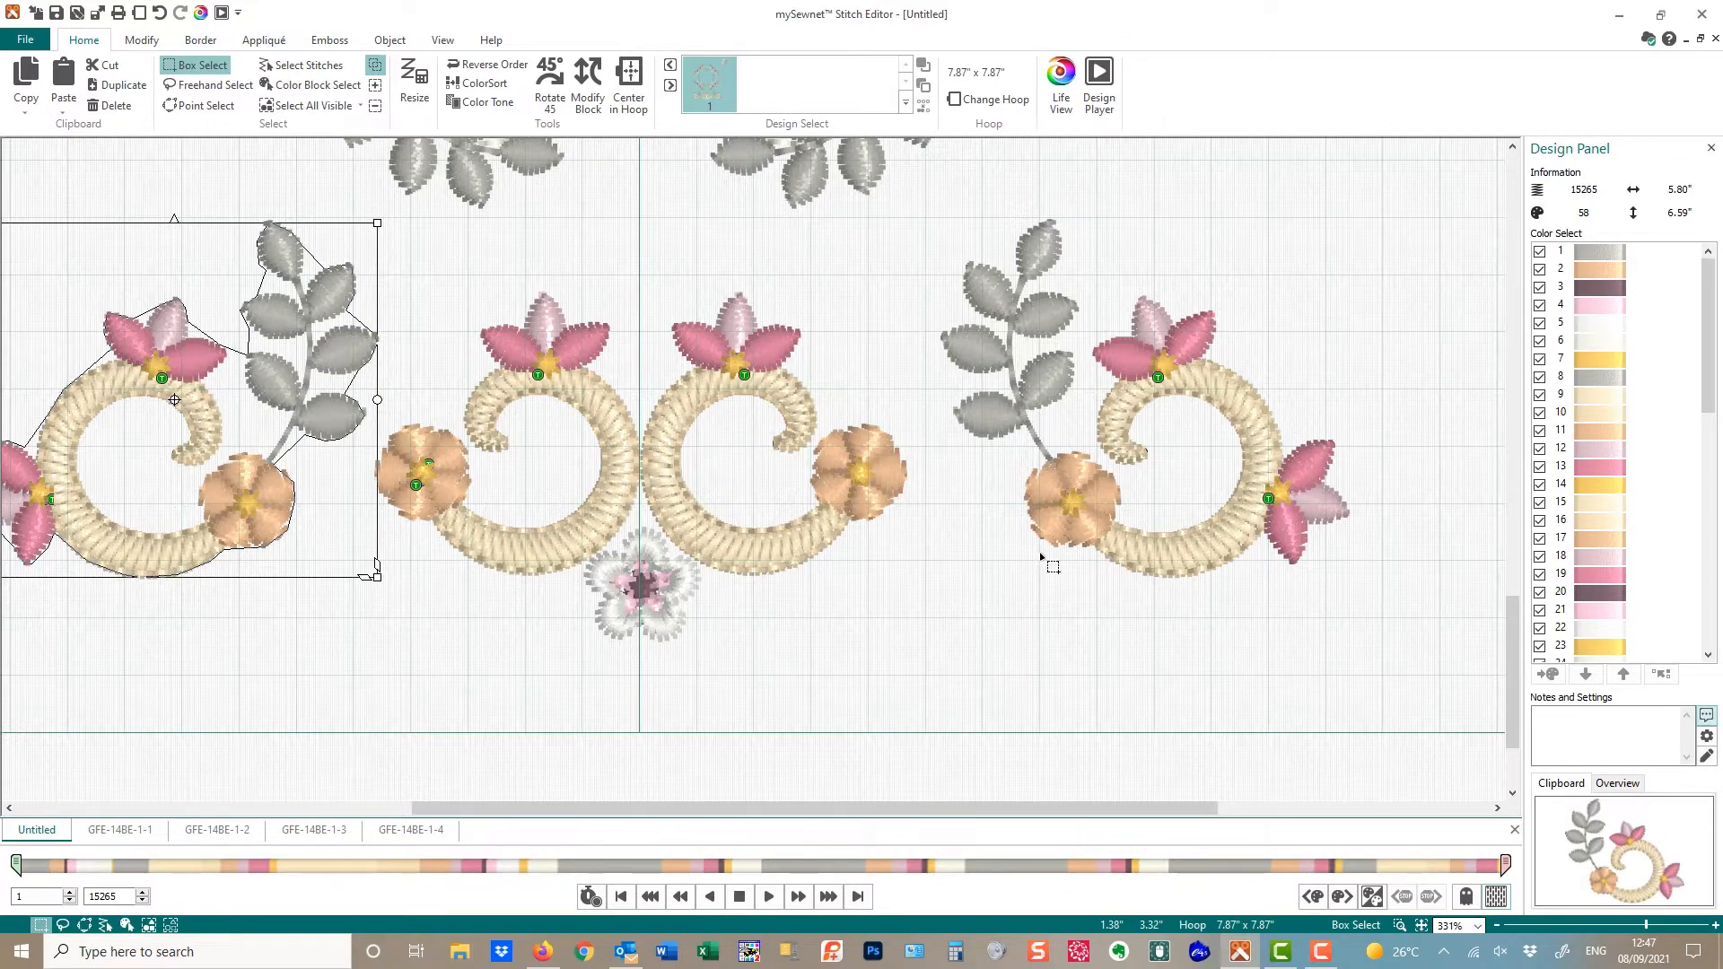
Show the grid numbered on all sides and align the left single scroll as the mirror of the right one, equally far from the vertical centre line
{"action": "left_click", "coordinate": [448, 47]}
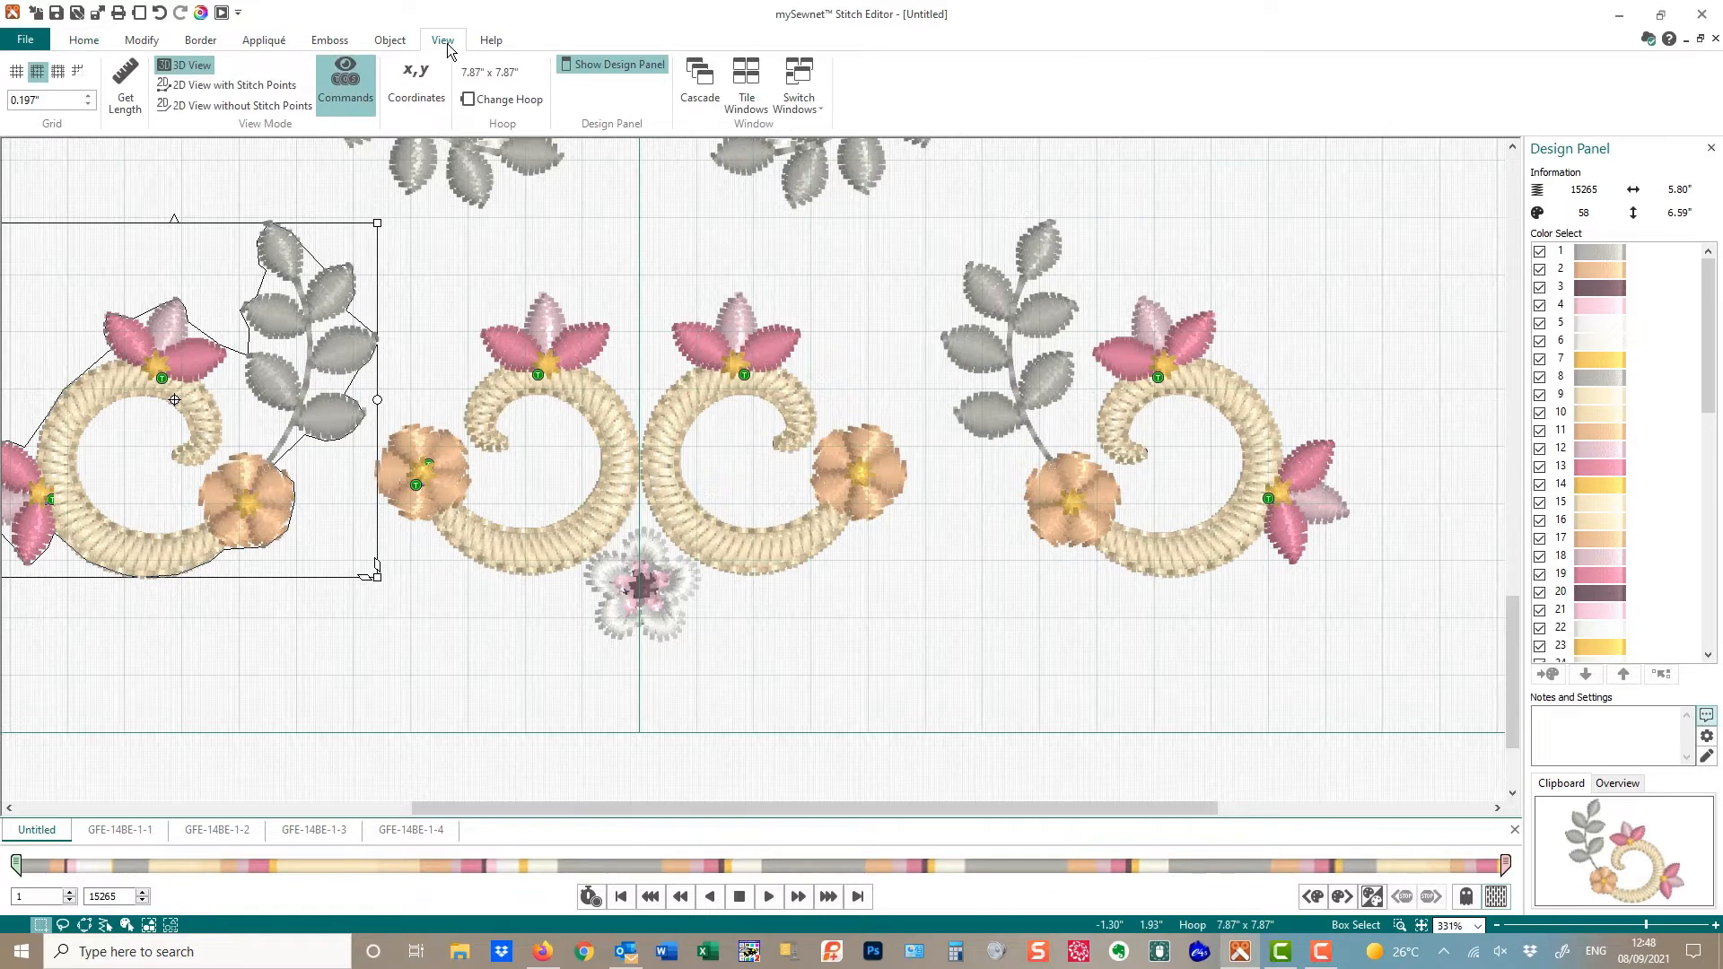
{"action": "left_click", "coordinate": [60, 73]}
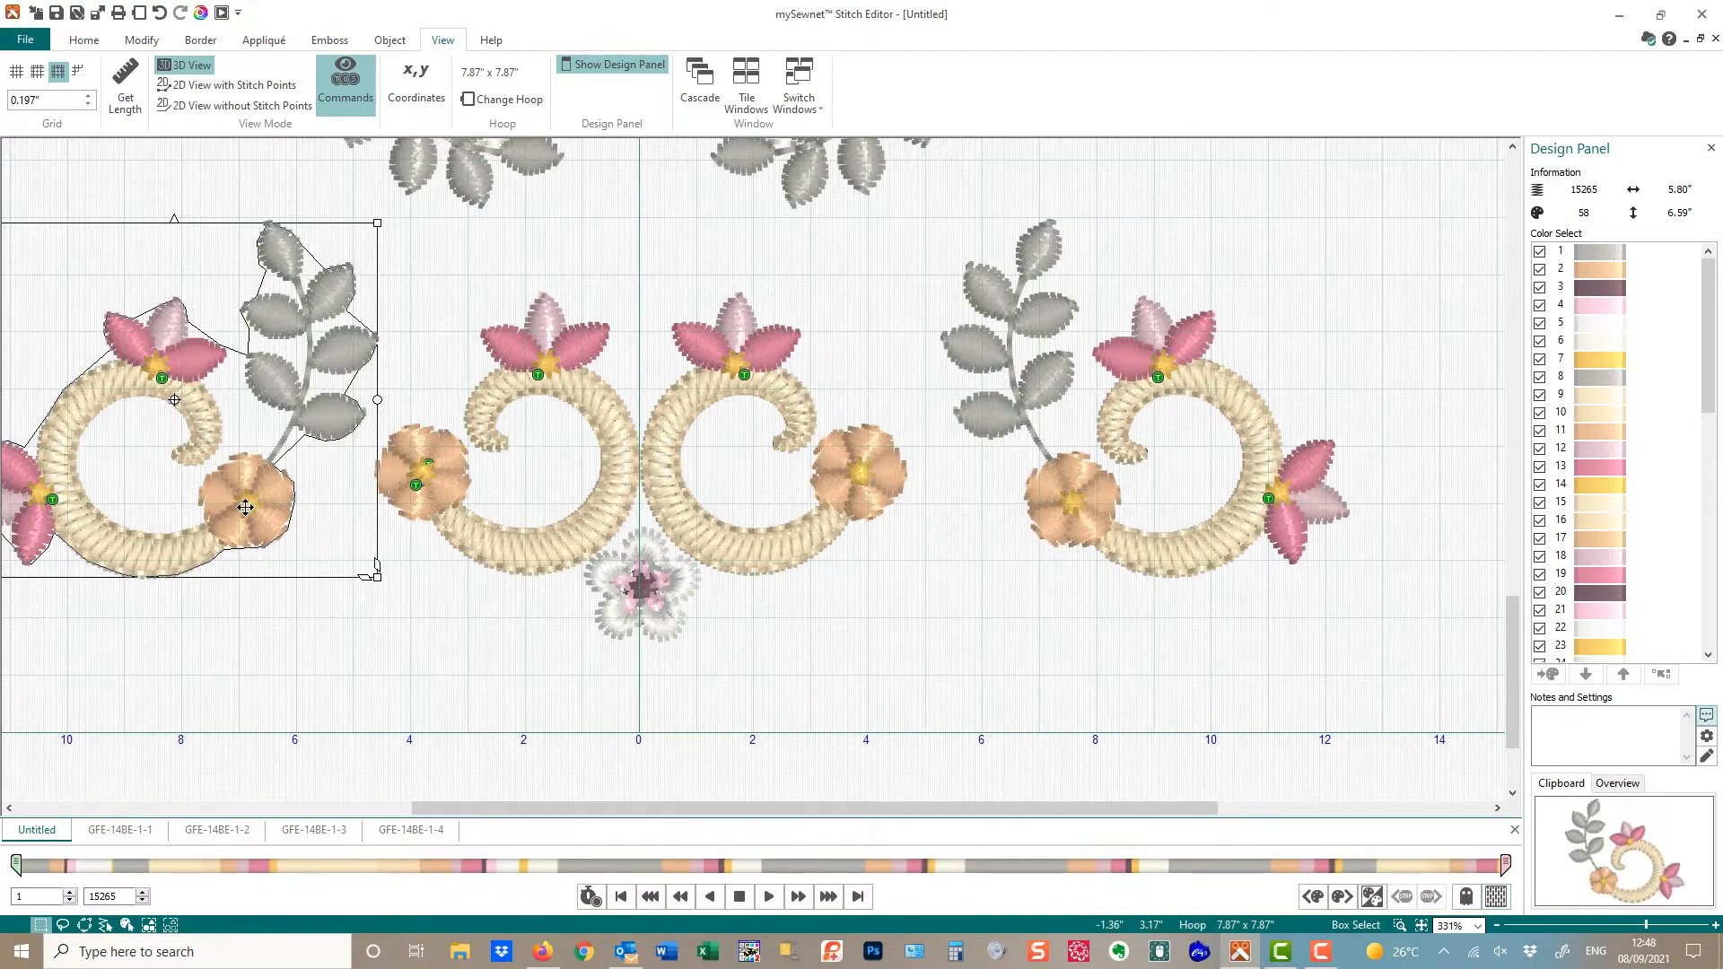
{"action": "left_click_drag", "start_coordinate": [331, 499], "coordinate": [282, 503]}
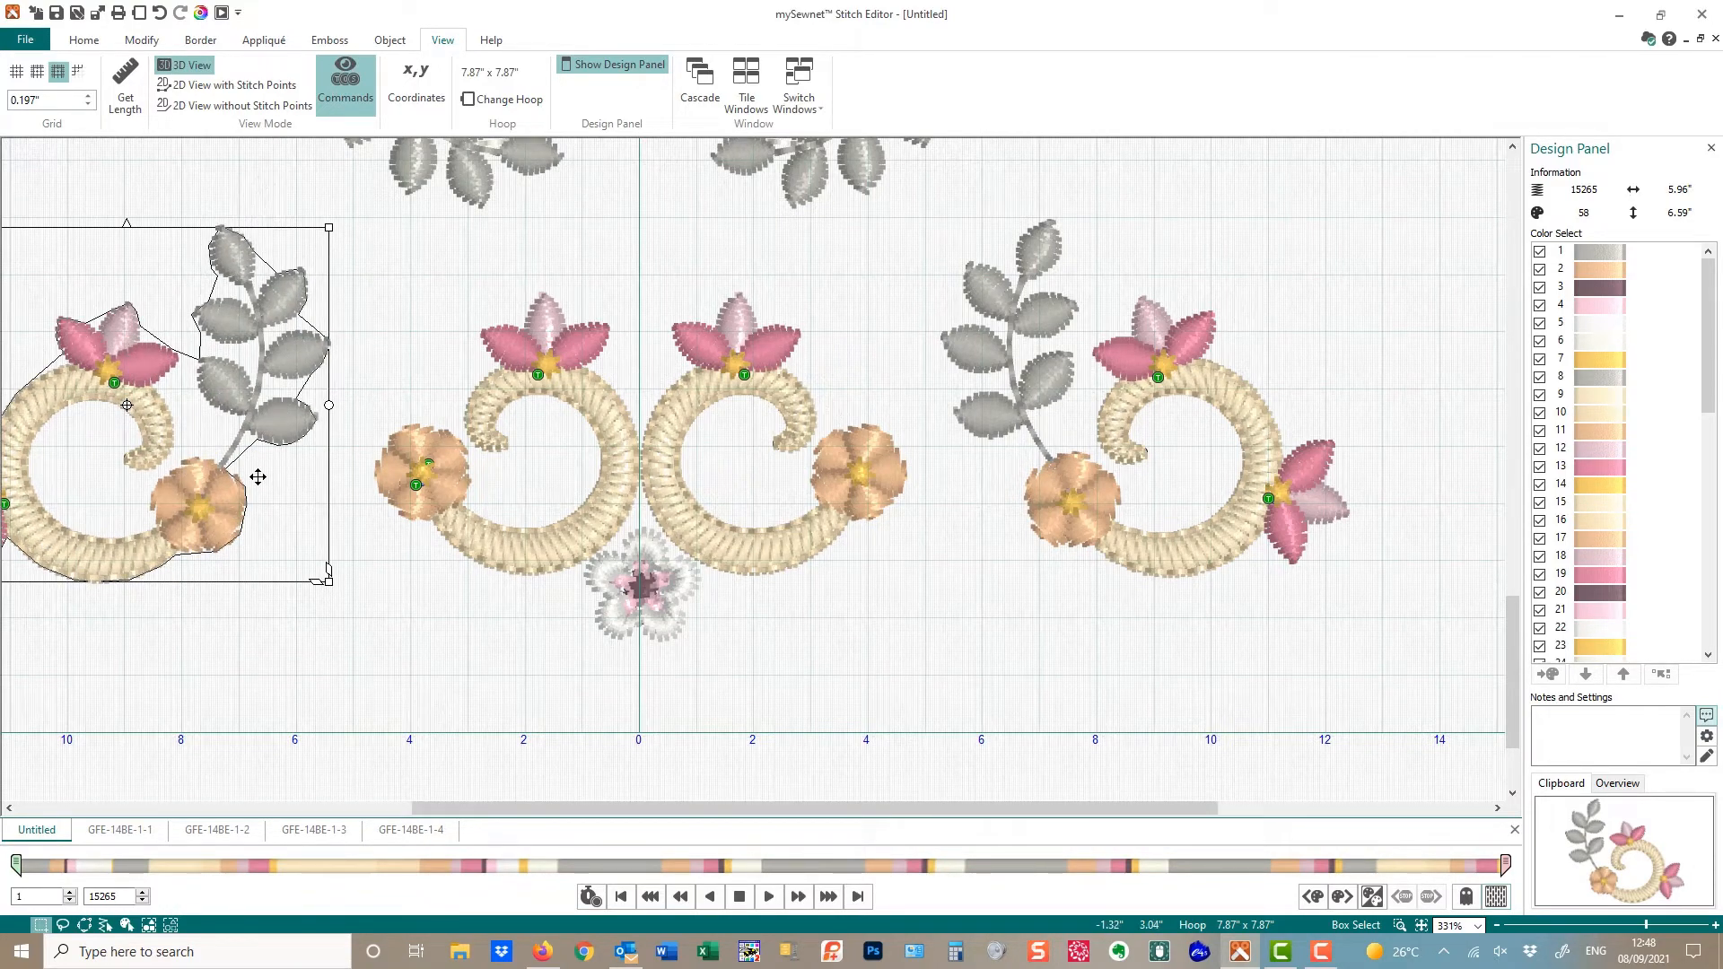
{"action": "left_click_drag", "start_coordinate": [257, 482], "coordinate": [264, 483]}
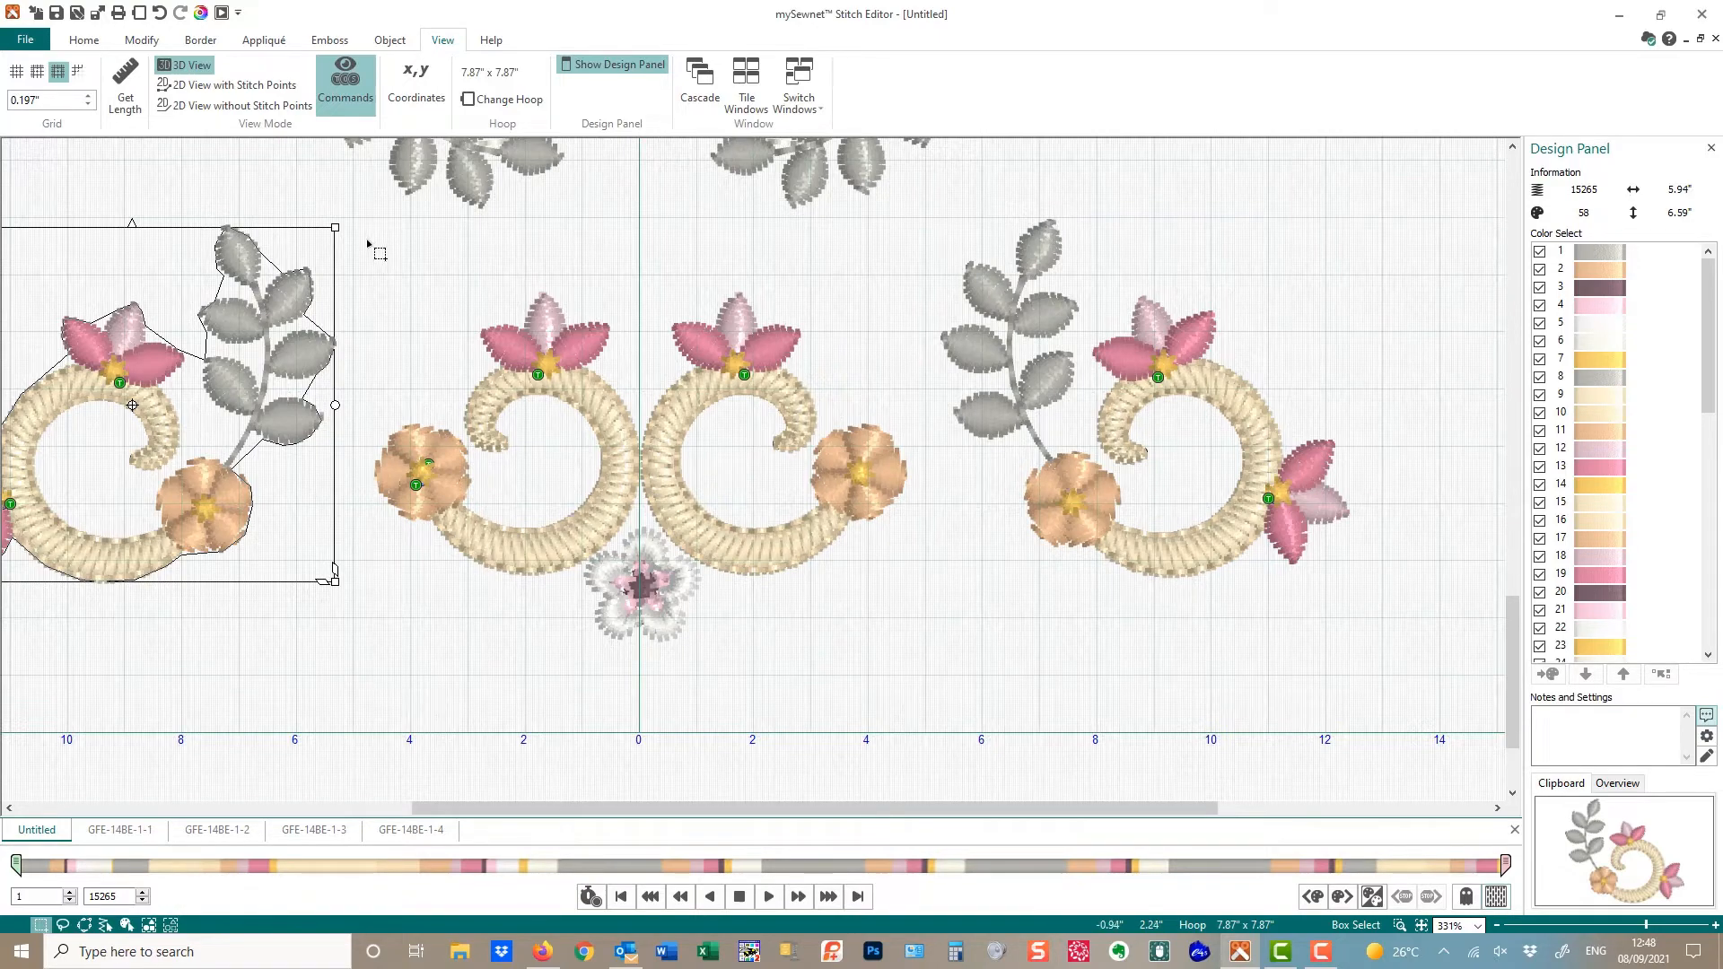
{"action": "left_click_drag", "start_coordinate": [132, 405], "coordinate": [132, 398]}
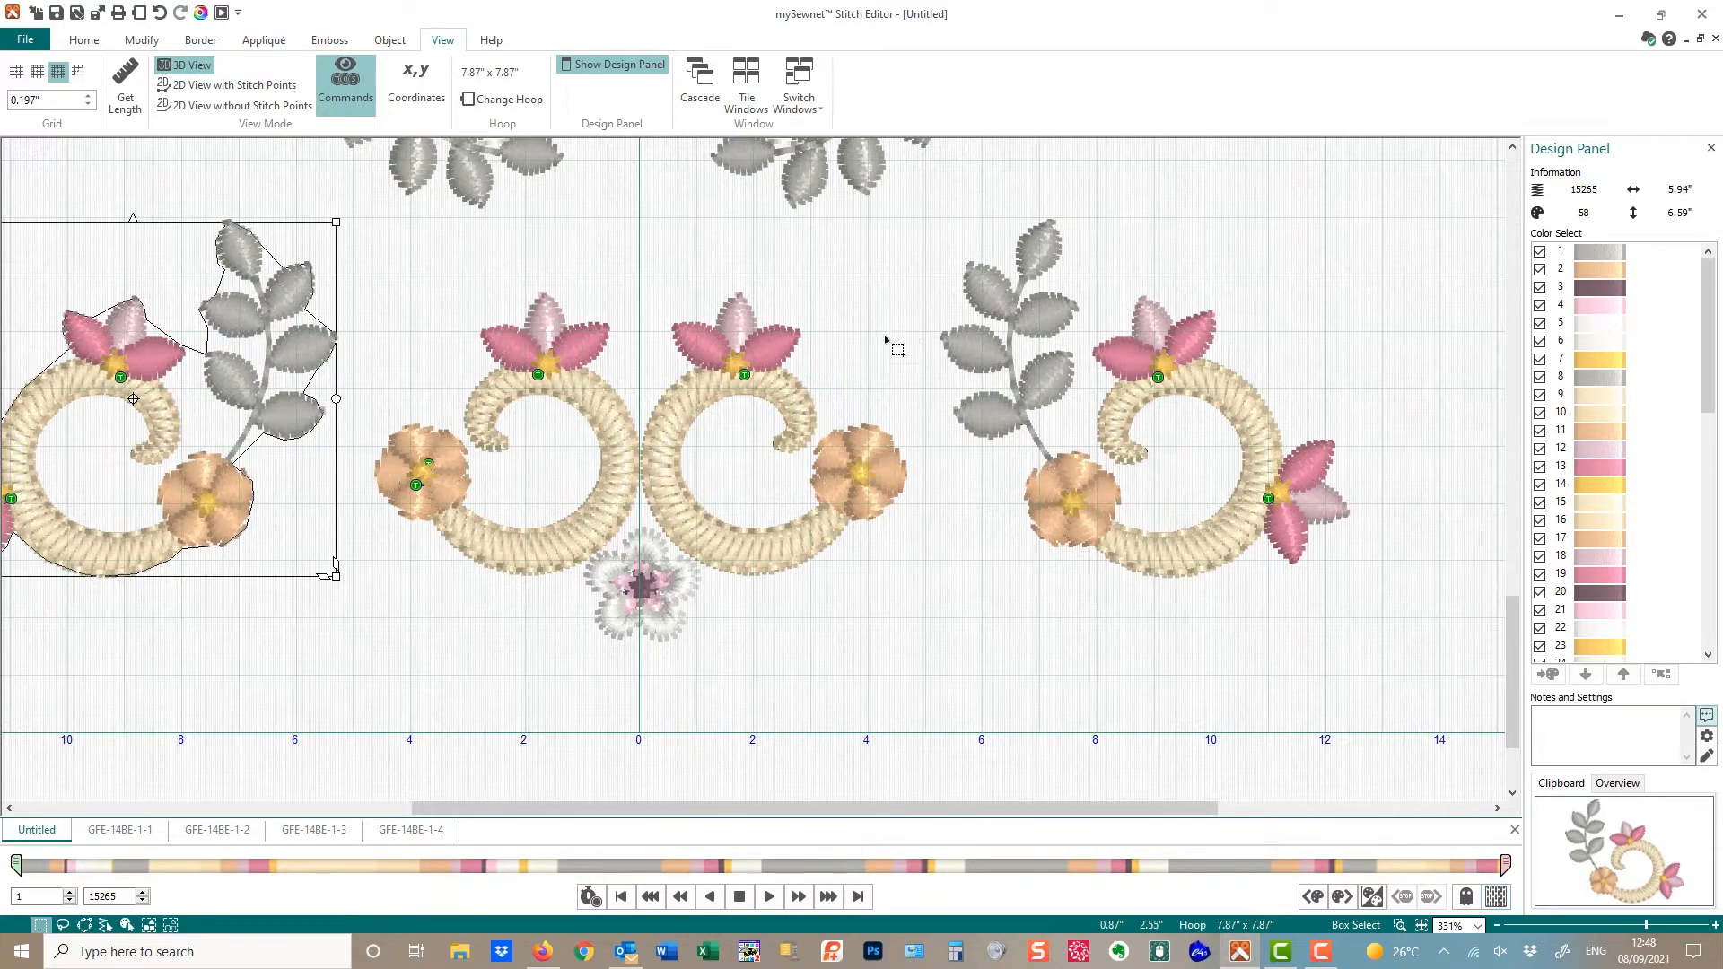
{"action": "left_click", "coordinate": [934, 572]}
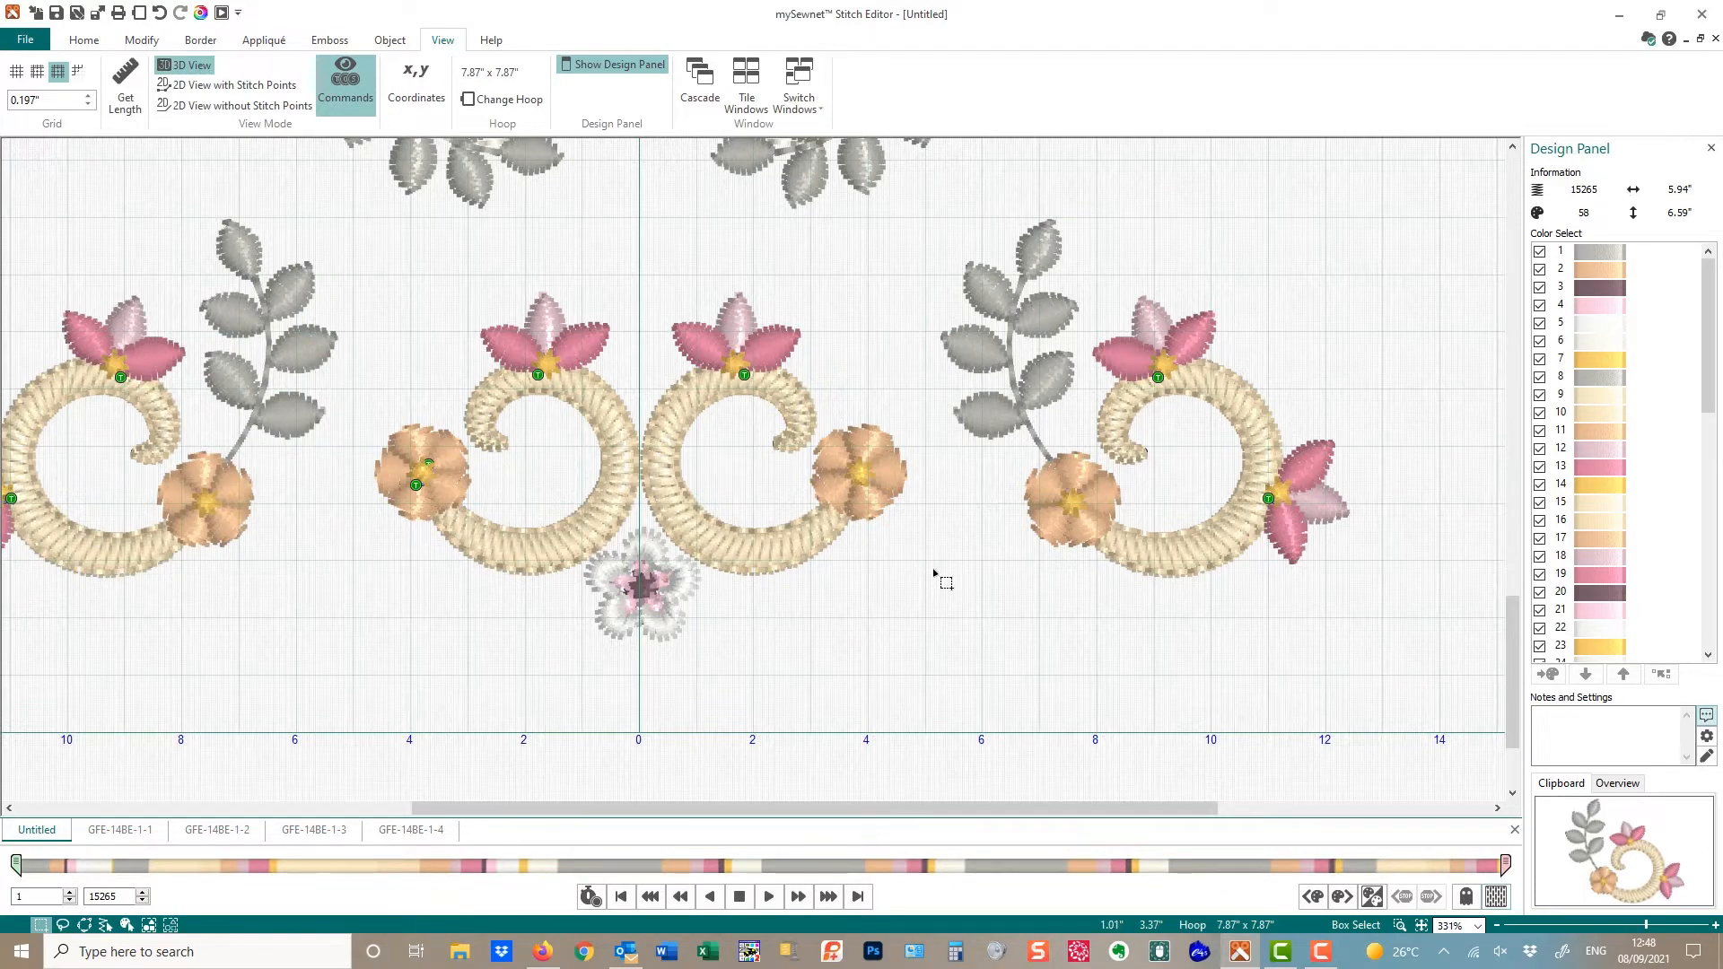
{"action": "left_click", "coordinate": [1420, 926]}
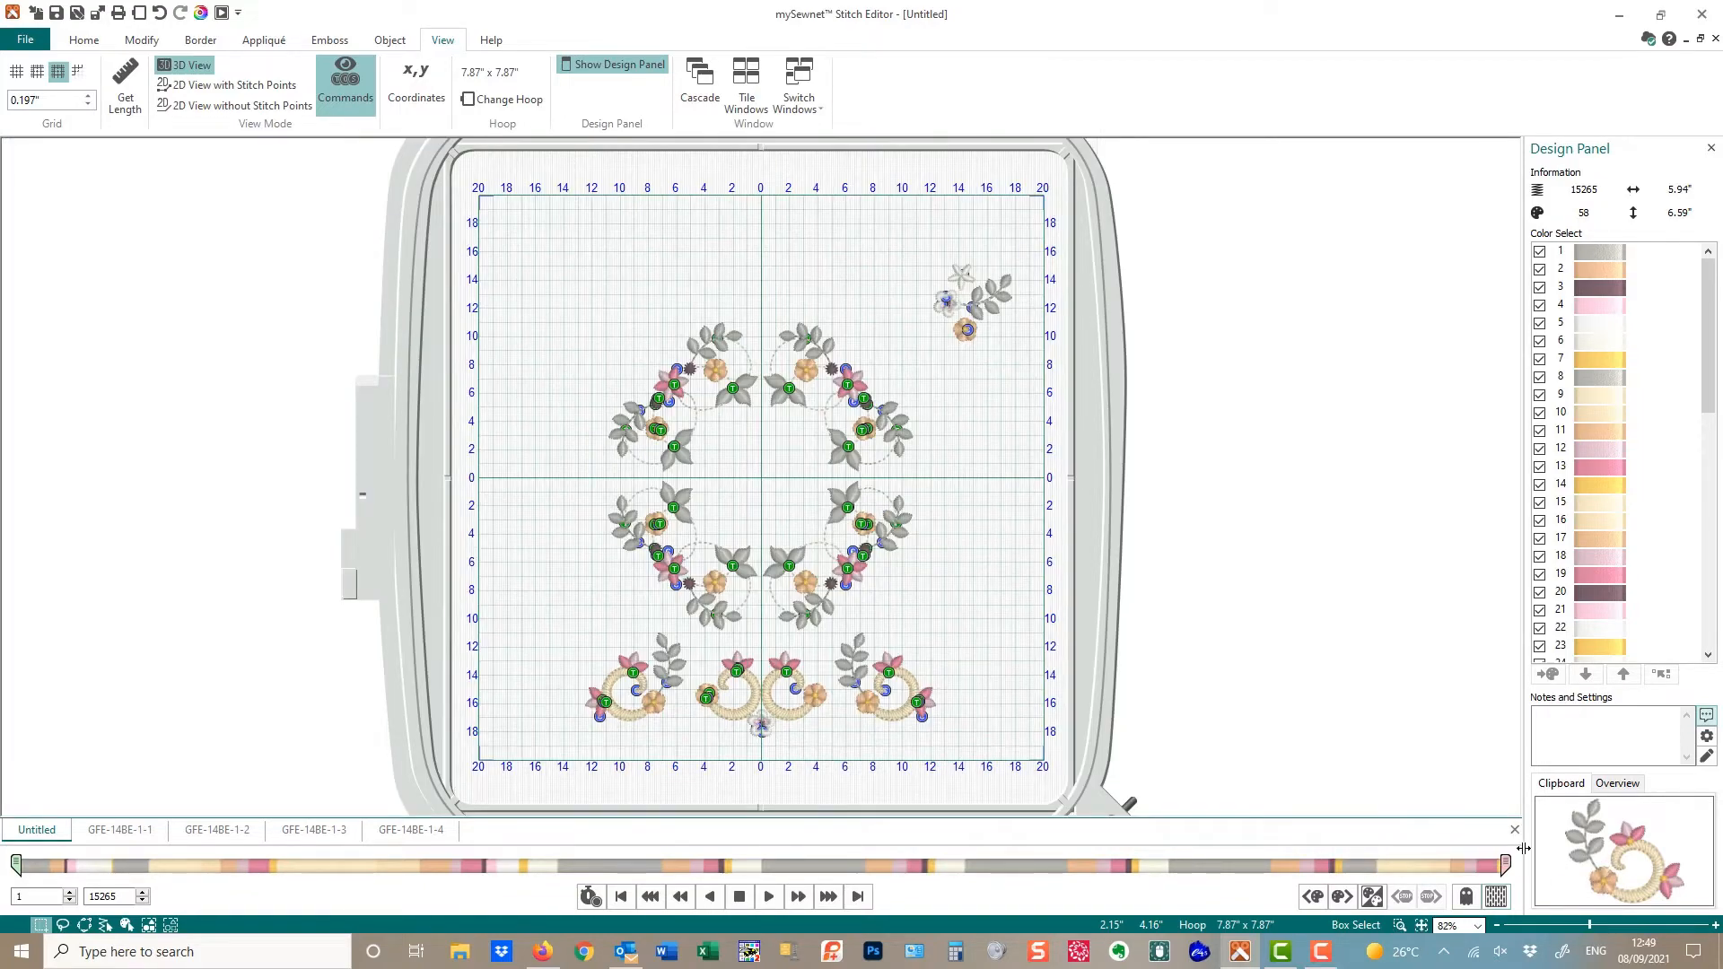
Select the whole scroll row below the garlands, including both single scrolls, with a freehand outline and copy it
{"action": "left_click", "coordinate": [1401, 928]}
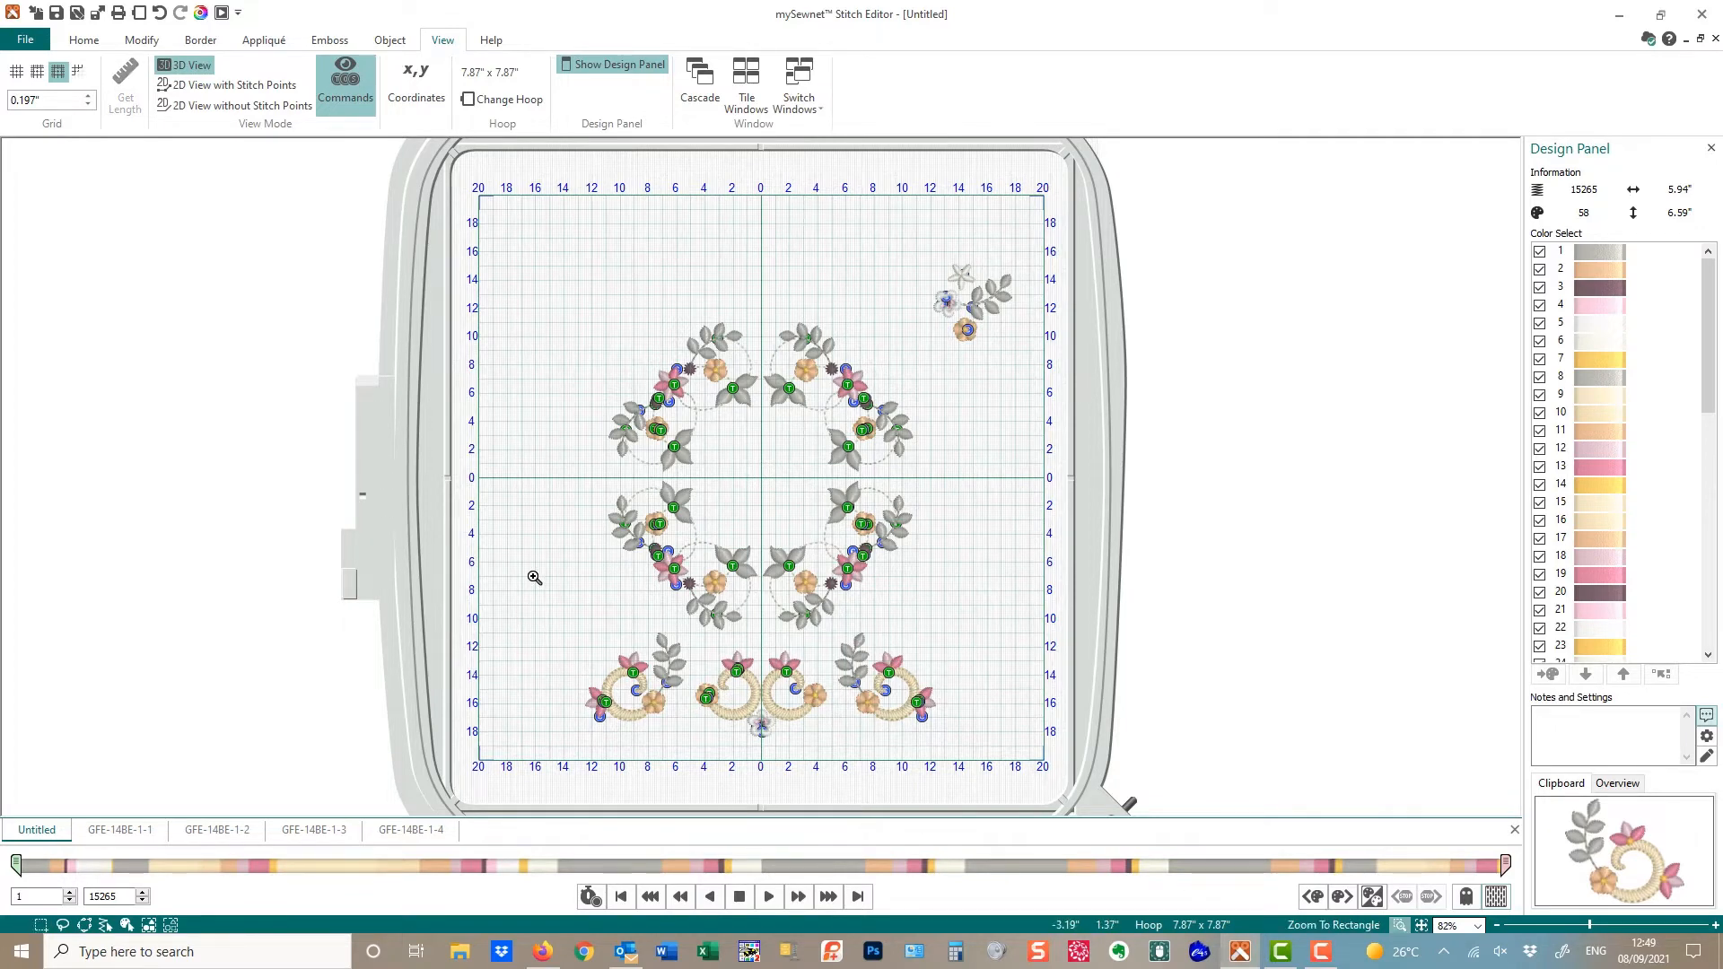
{"action": "left_click_drag", "start_coordinate": [535, 577], "coordinate": [1014, 775]}
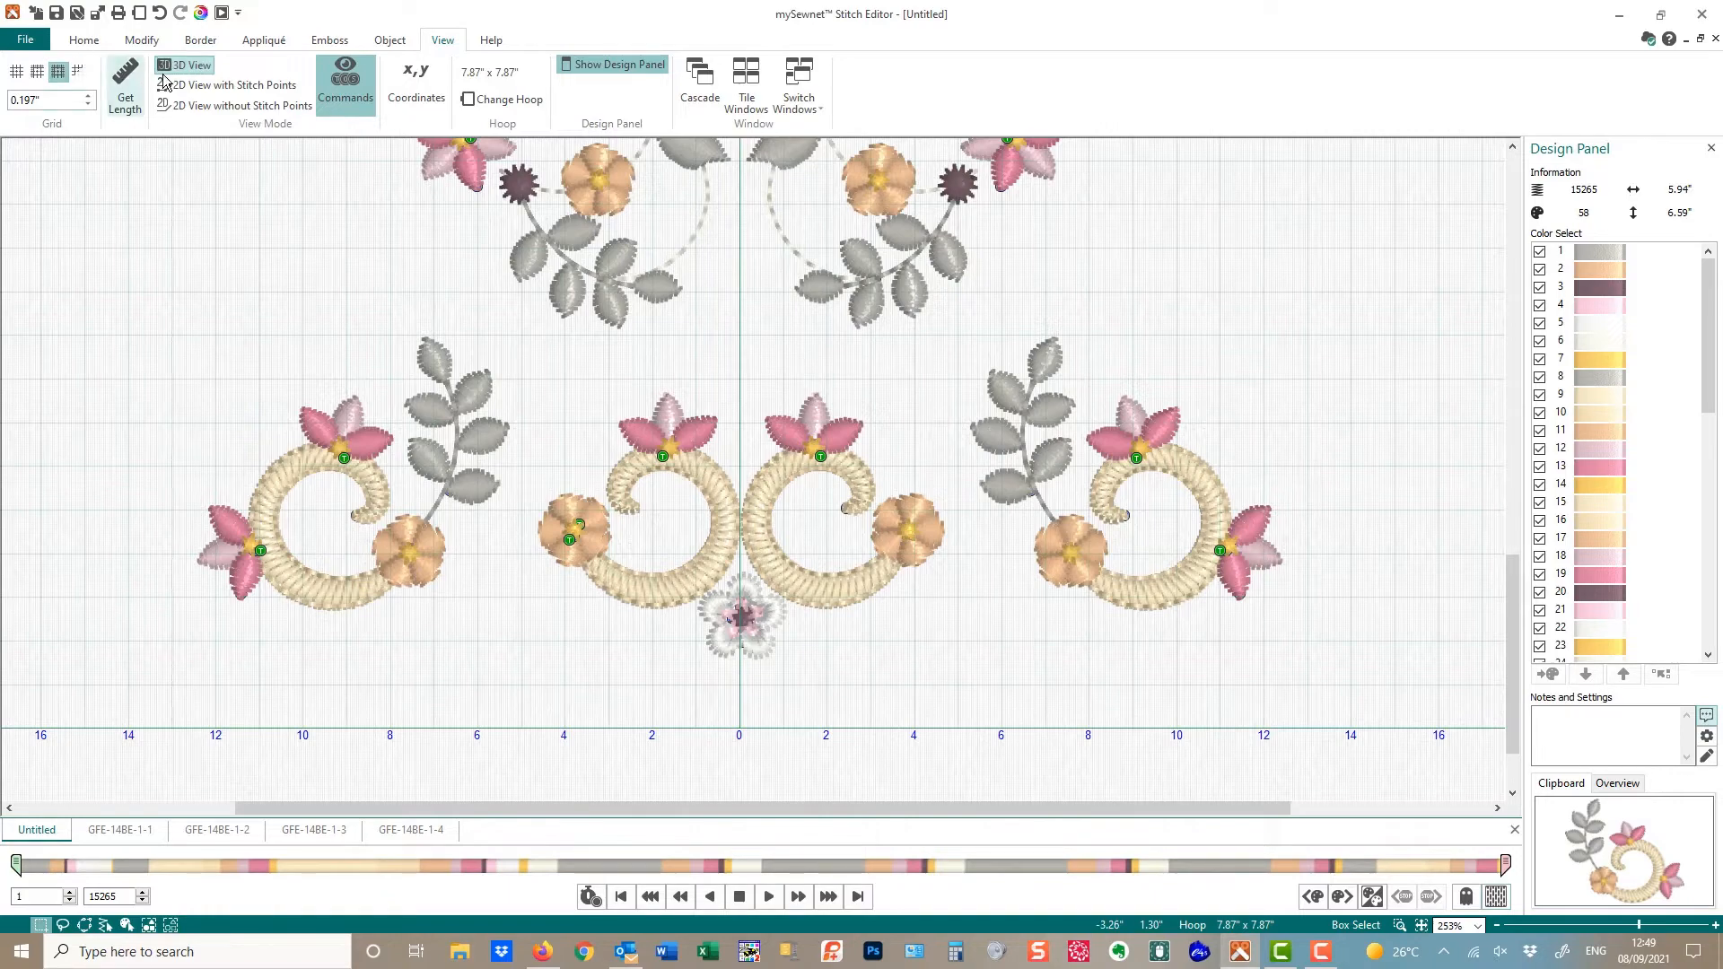
{"action": "left_click", "coordinate": [140, 43]}
{"action": "left_click", "coordinate": [82, 42]}
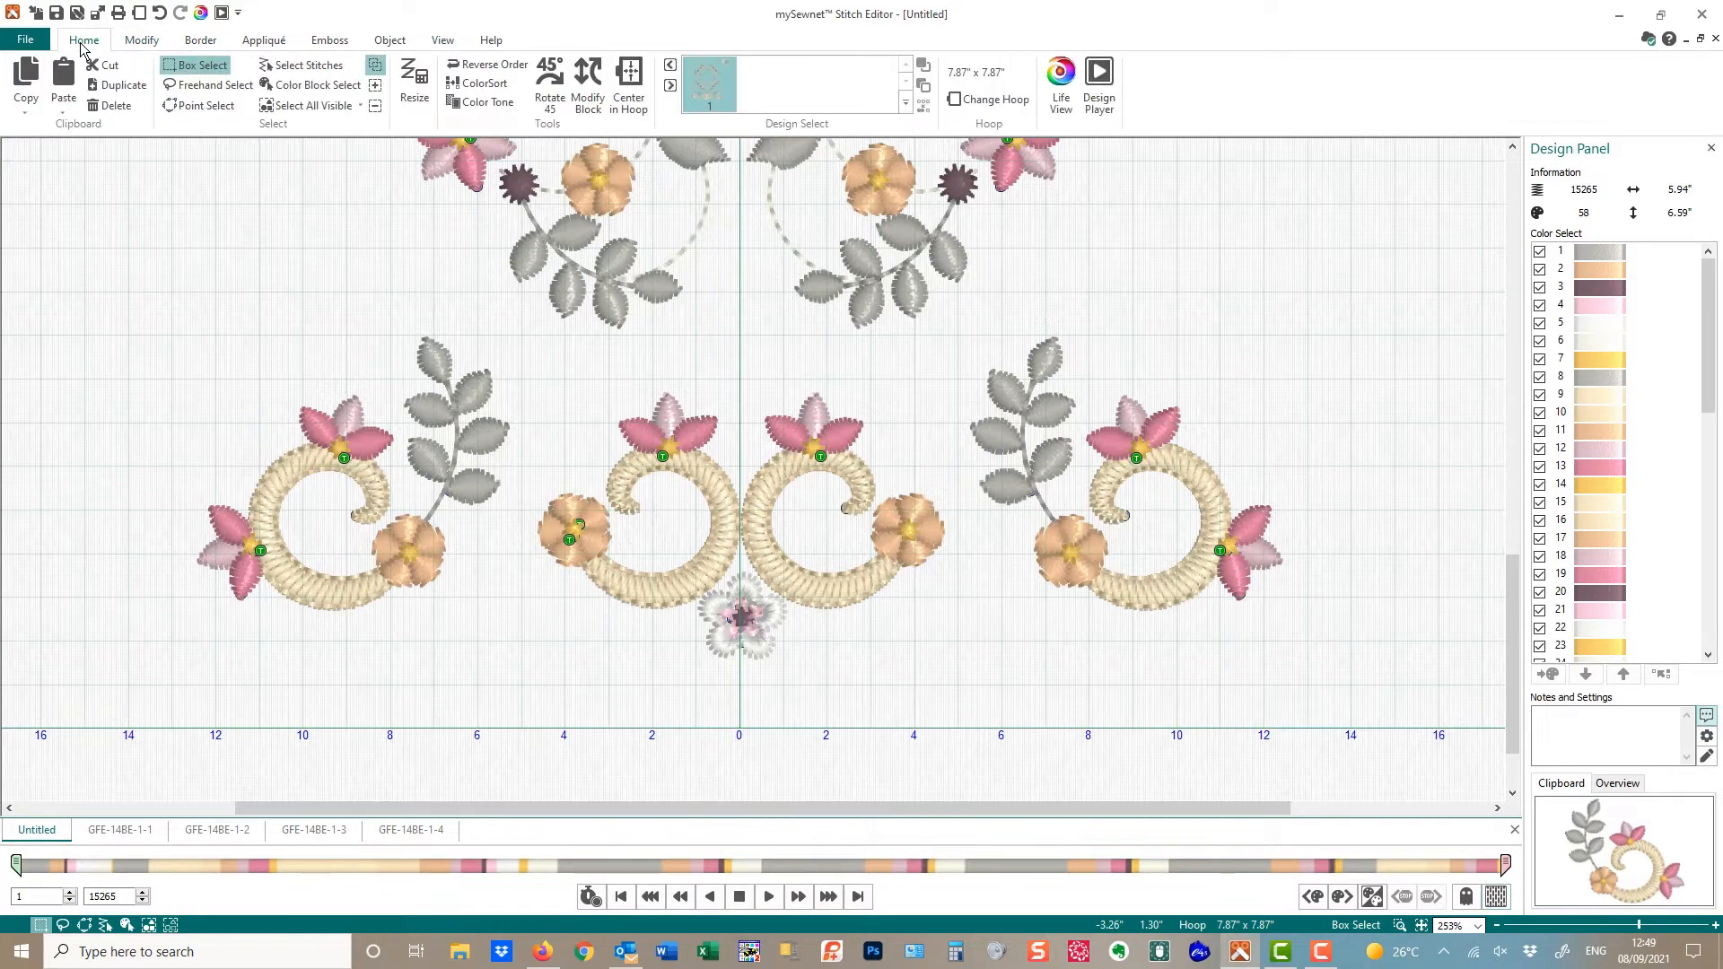
{"action": "left_click", "coordinate": [208, 85]}
{"action": "mouse_move", "coordinate": [337, 272]}
{"action": "left_mouse_down"}
{"action": "mouse_move", "coordinate": [591, 364]}
{"action": "mouse_move", "coordinate": [948, 358]}
{"action": "mouse_move", "coordinate": [1055, 272]}
{"action": "mouse_move", "coordinate": [1206, 290]}
{"action": "mouse_move", "coordinate": [1429, 411]}
{"action": "mouse_move", "coordinate": [1482, 520]}
{"action": "mouse_move", "coordinate": [1395, 608]}
{"action": "mouse_move", "coordinate": [1080, 678]}
{"action": "mouse_move", "coordinate": [755, 707]}
{"action": "mouse_move", "coordinate": [127, 676]}
{"action": "mouse_move", "coordinate": [79, 529]}
{"action": "mouse_move", "coordinate": [203, 354]}
{"action": "mouse_move", "coordinate": [337, 252]}
{"action": "left_mouse_up"}
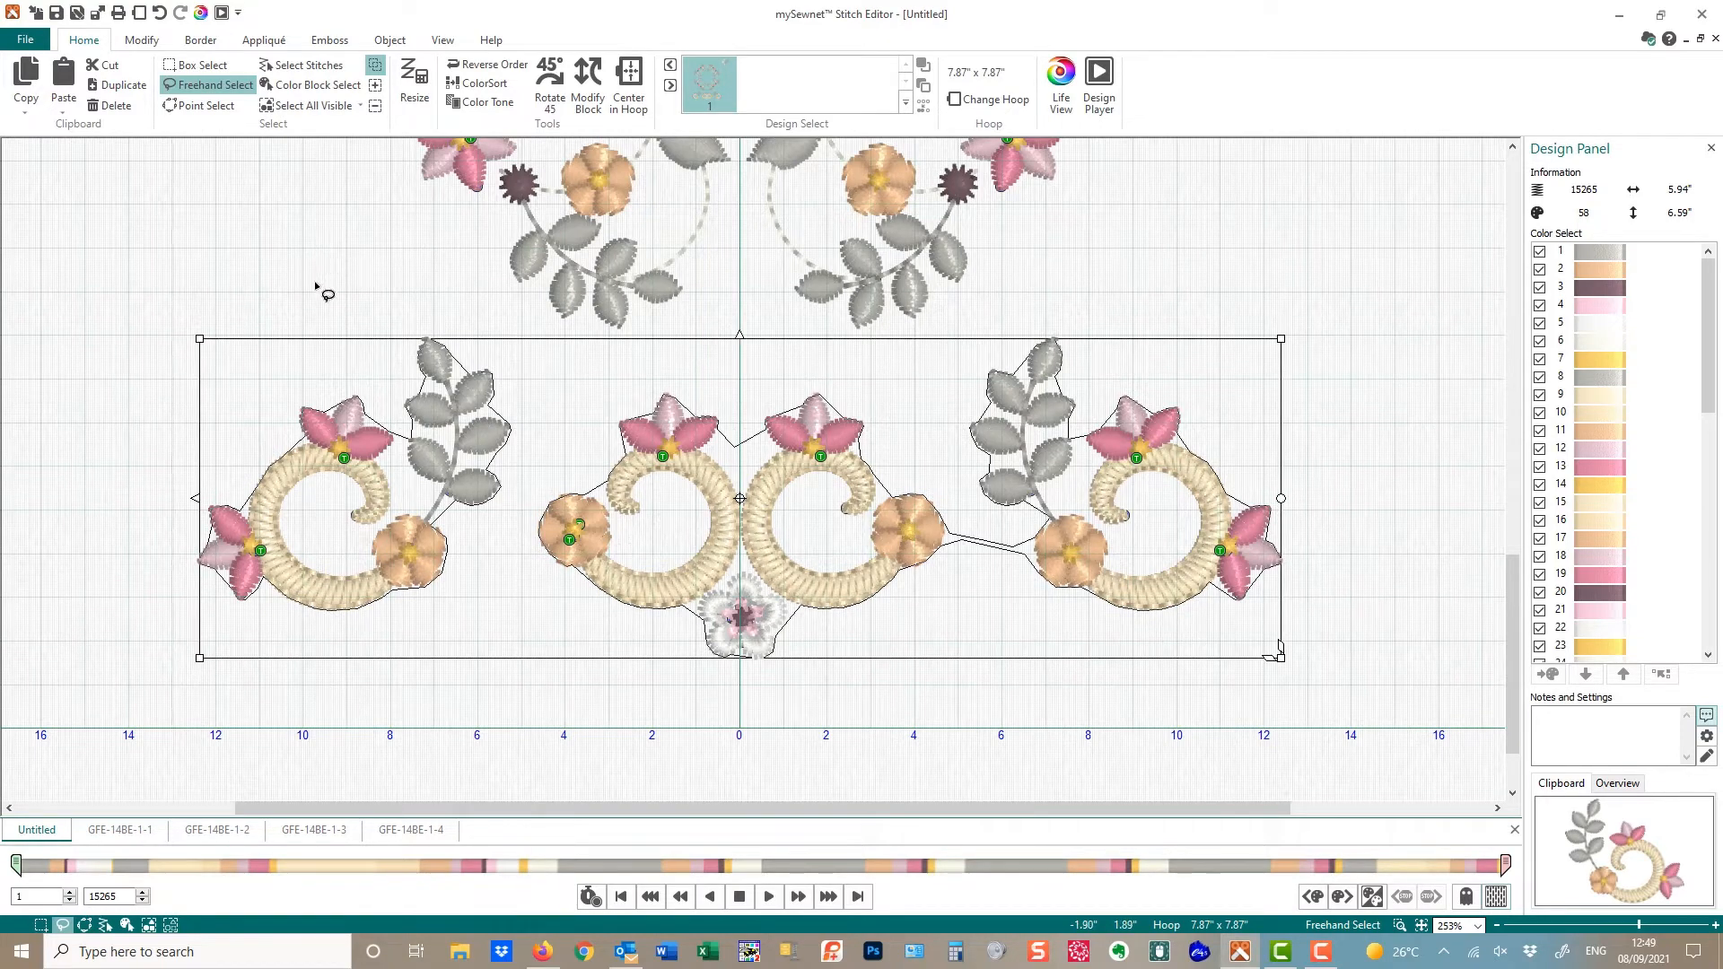
{"action": "left_click", "coordinate": [28, 70]}
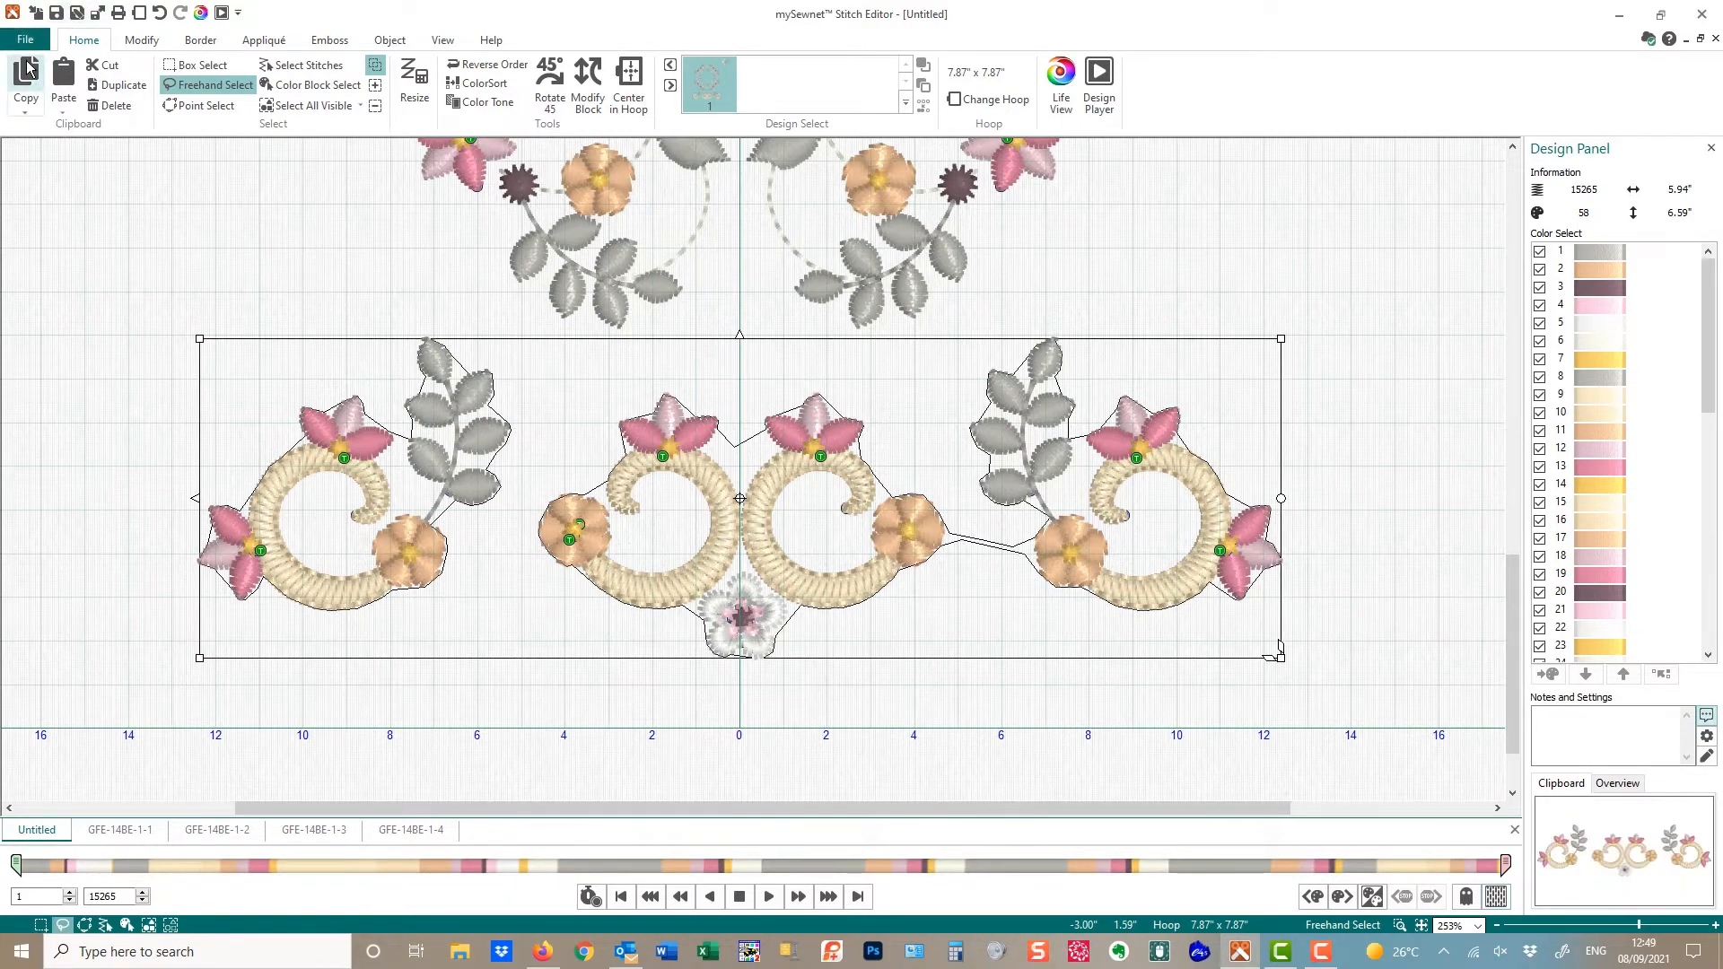
Paste the scroll row, mirrored vertically, above the garlands, and move the flower-and-leaf spray down beside the garlands near the horizontal centre line
{"action": "left_click", "coordinate": [1422, 923]}
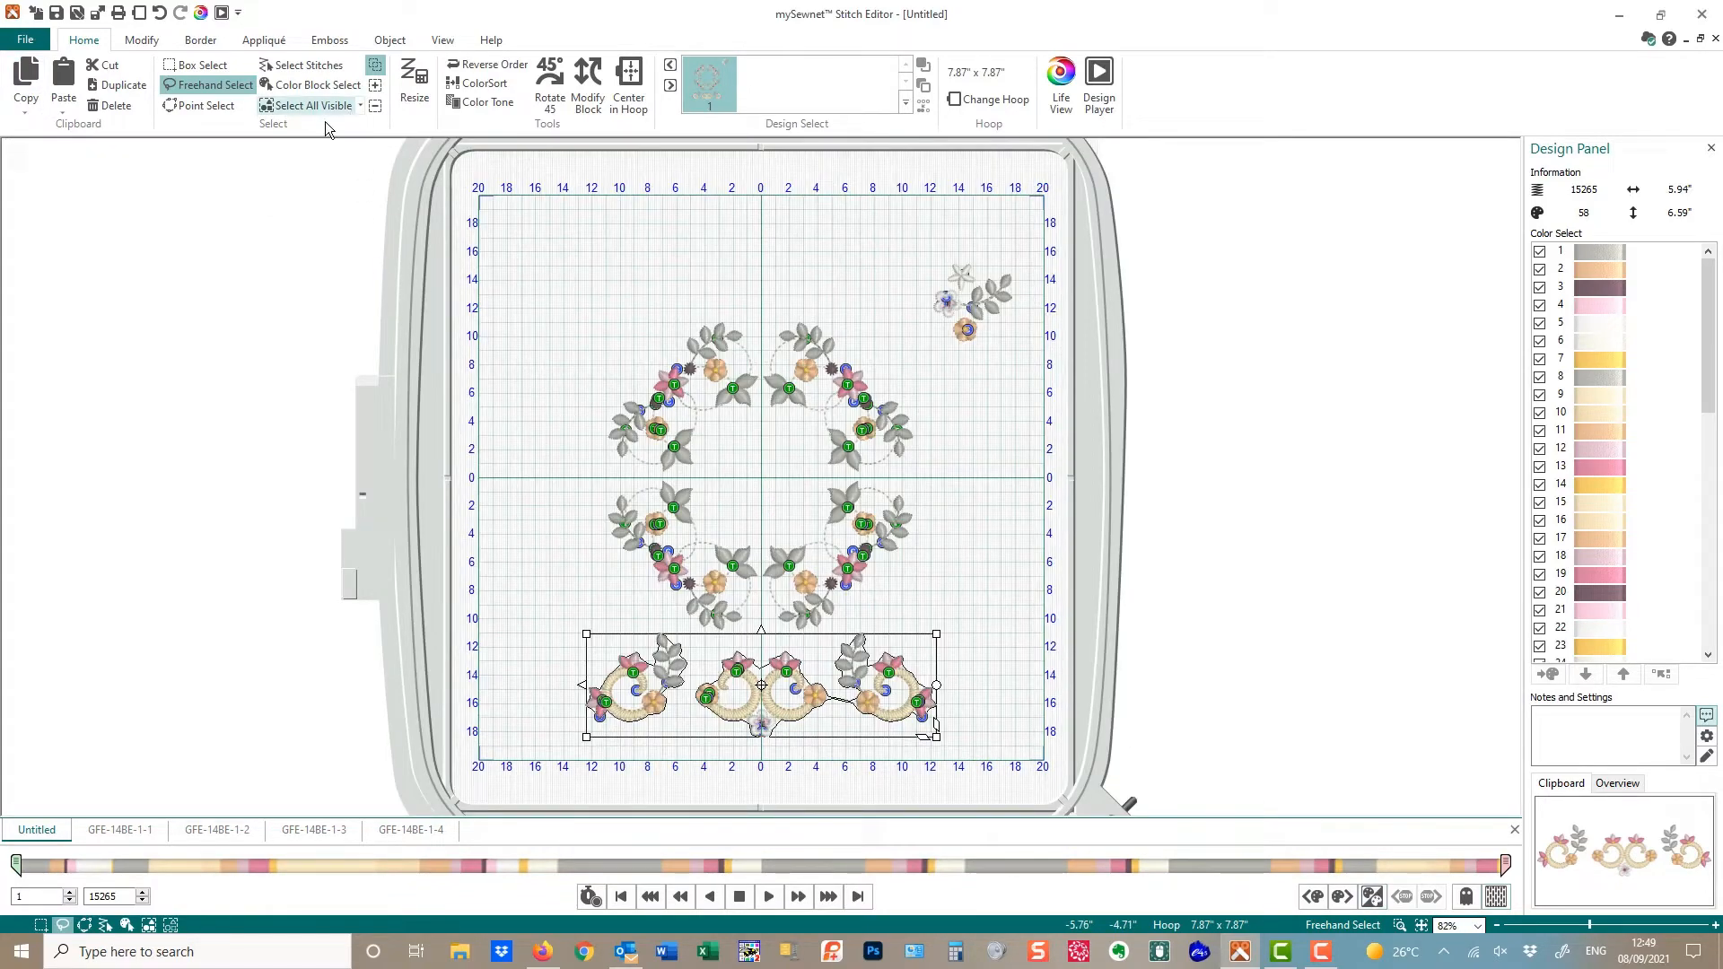
{"action": "left_click", "coordinate": [63, 81]}
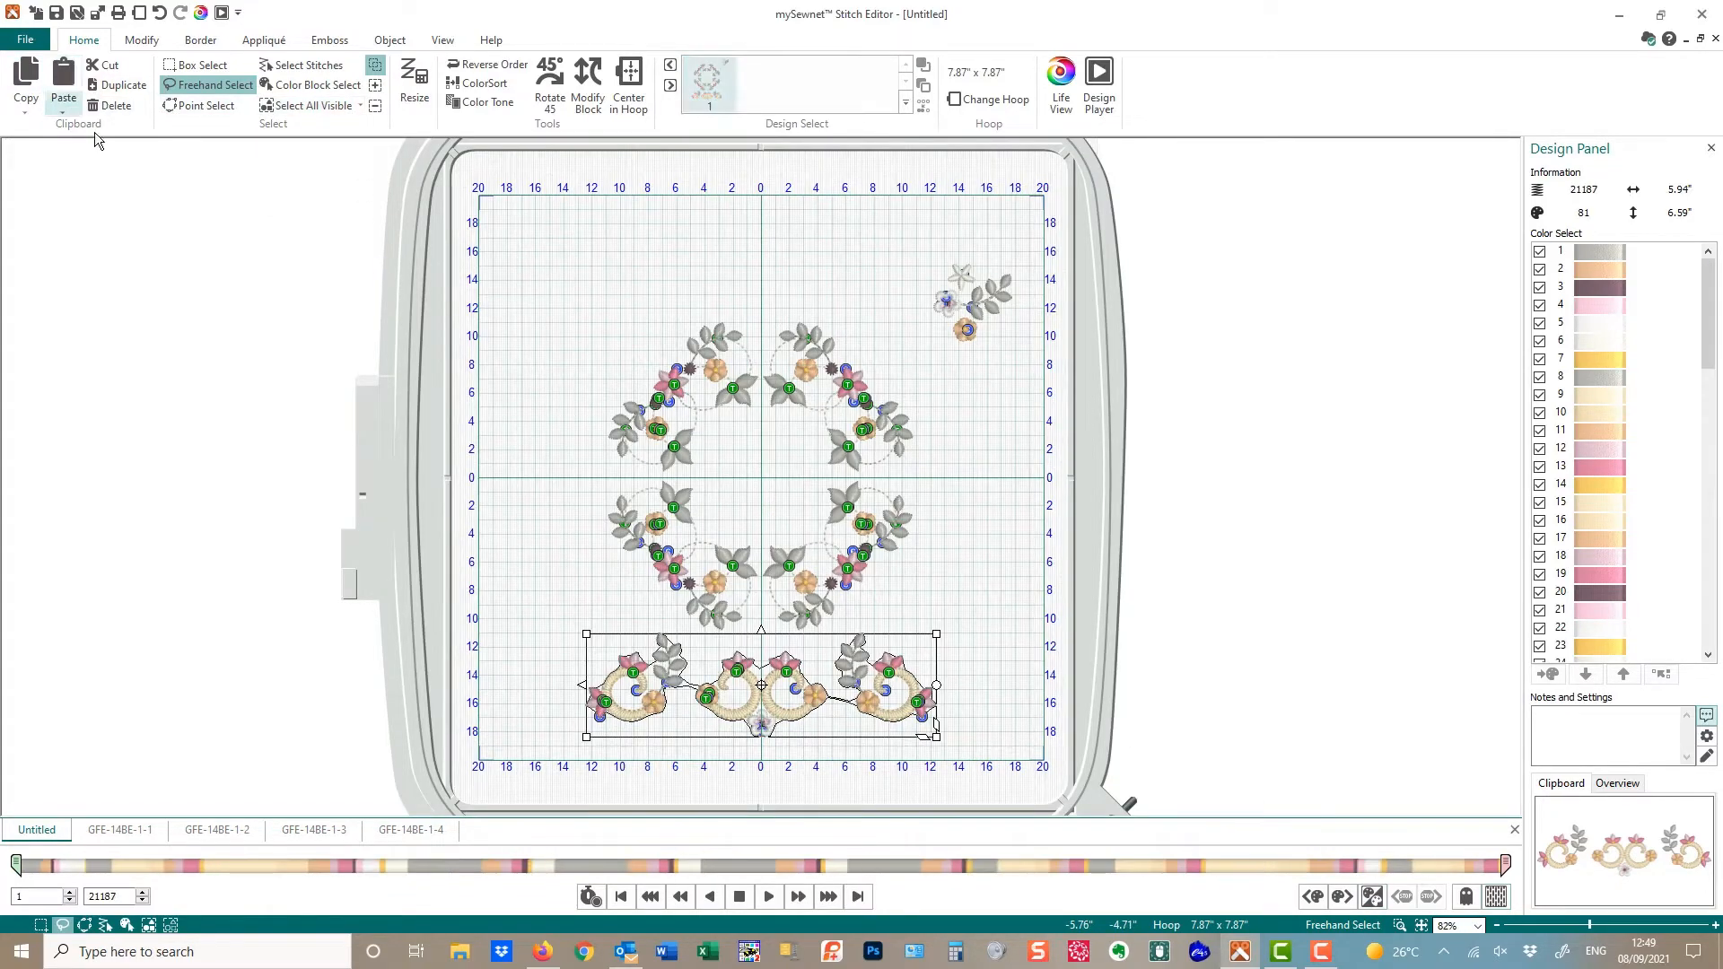
{"action": "left_click", "coordinate": [761, 629]}
{"action": "mouse_move", "coordinate": [794, 637]}
{"action": "left_mouse_down"}
{"action": "mouse_move", "coordinate": [811, 419]}
{"action": "mouse_move", "coordinate": [783, 220]}
{"action": "left_mouse_up"}
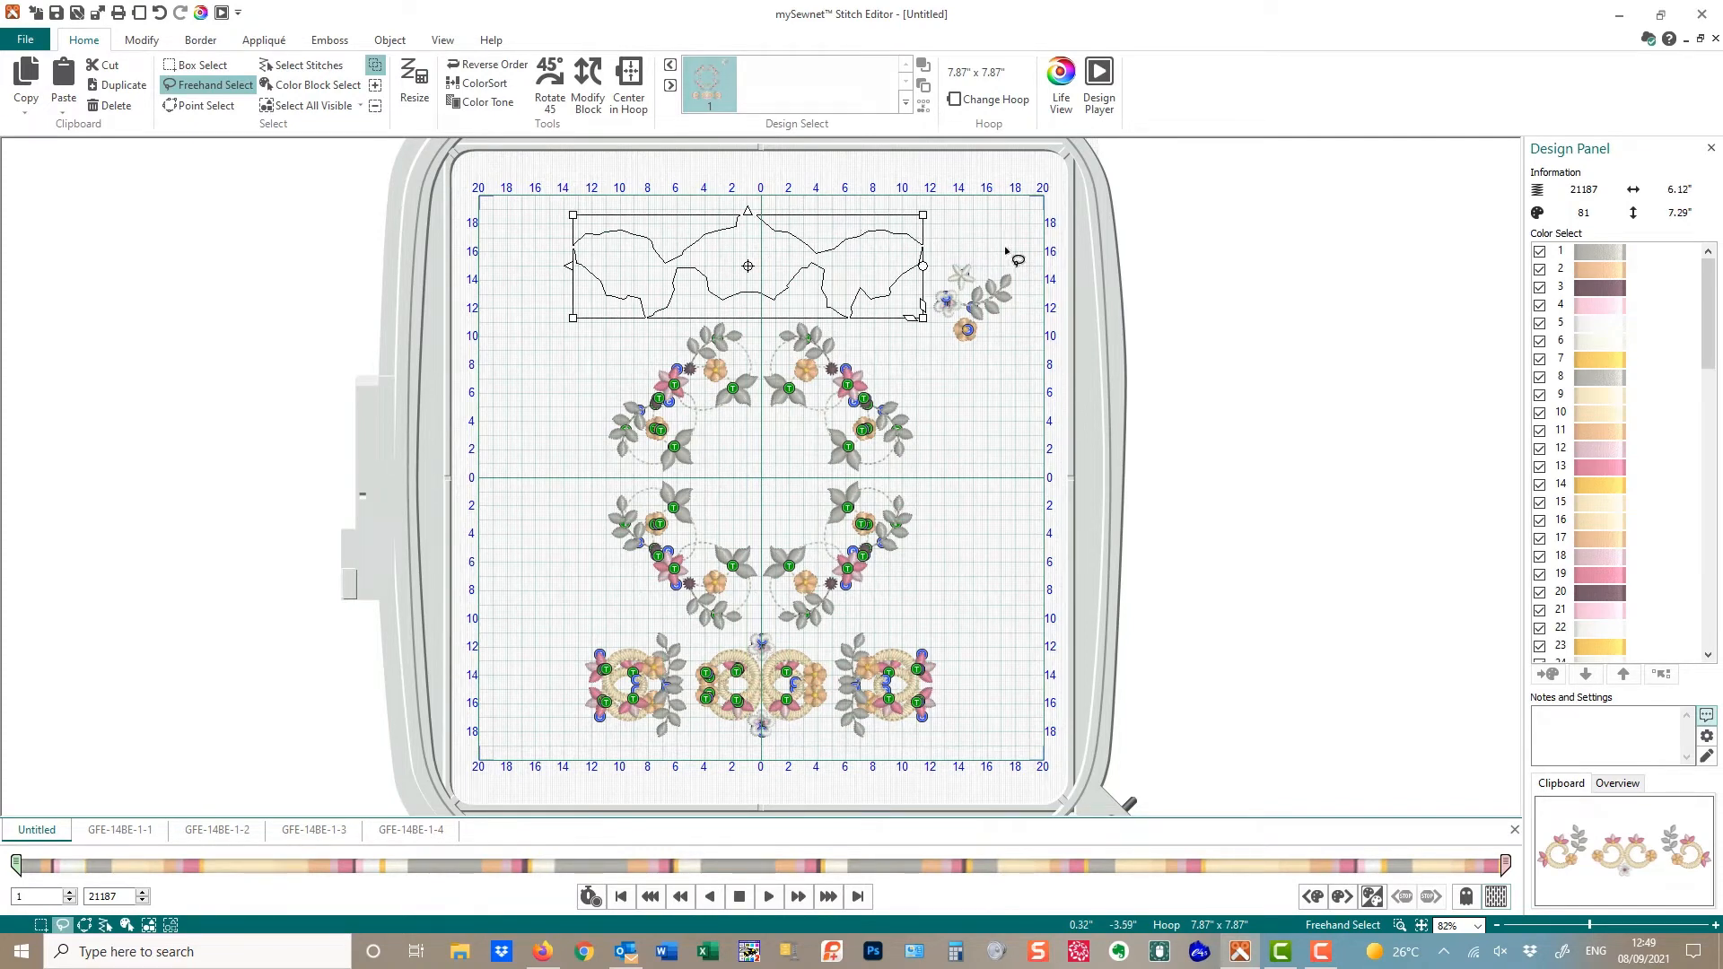
{"action": "mouse_move", "coordinate": [1006, 233]}
{"action": "left_mouse_down"}
{"action": "mouse_move", "coordinate": [981, 237]}
{"action": "mouse_move", "coordinate": [1032, 285]}
{"action": "mouse_move", "coordinate": [1014, 361]}
{"action": "mouse_move", "coordinate": [943, 388]}
{"action": "mouse_move", "coordinate": [918, 291]}
{"action": "mouse_move", "coordinate": [963, 233]}
{"action": "mouse_move", "coordinate": [968, 307]}
{"action": "mouse_move", "coordinate": [947, 350]}
{"action": "mouse_move", "coordinate": [976, 452]}
{"action": "left_mouse_up"}
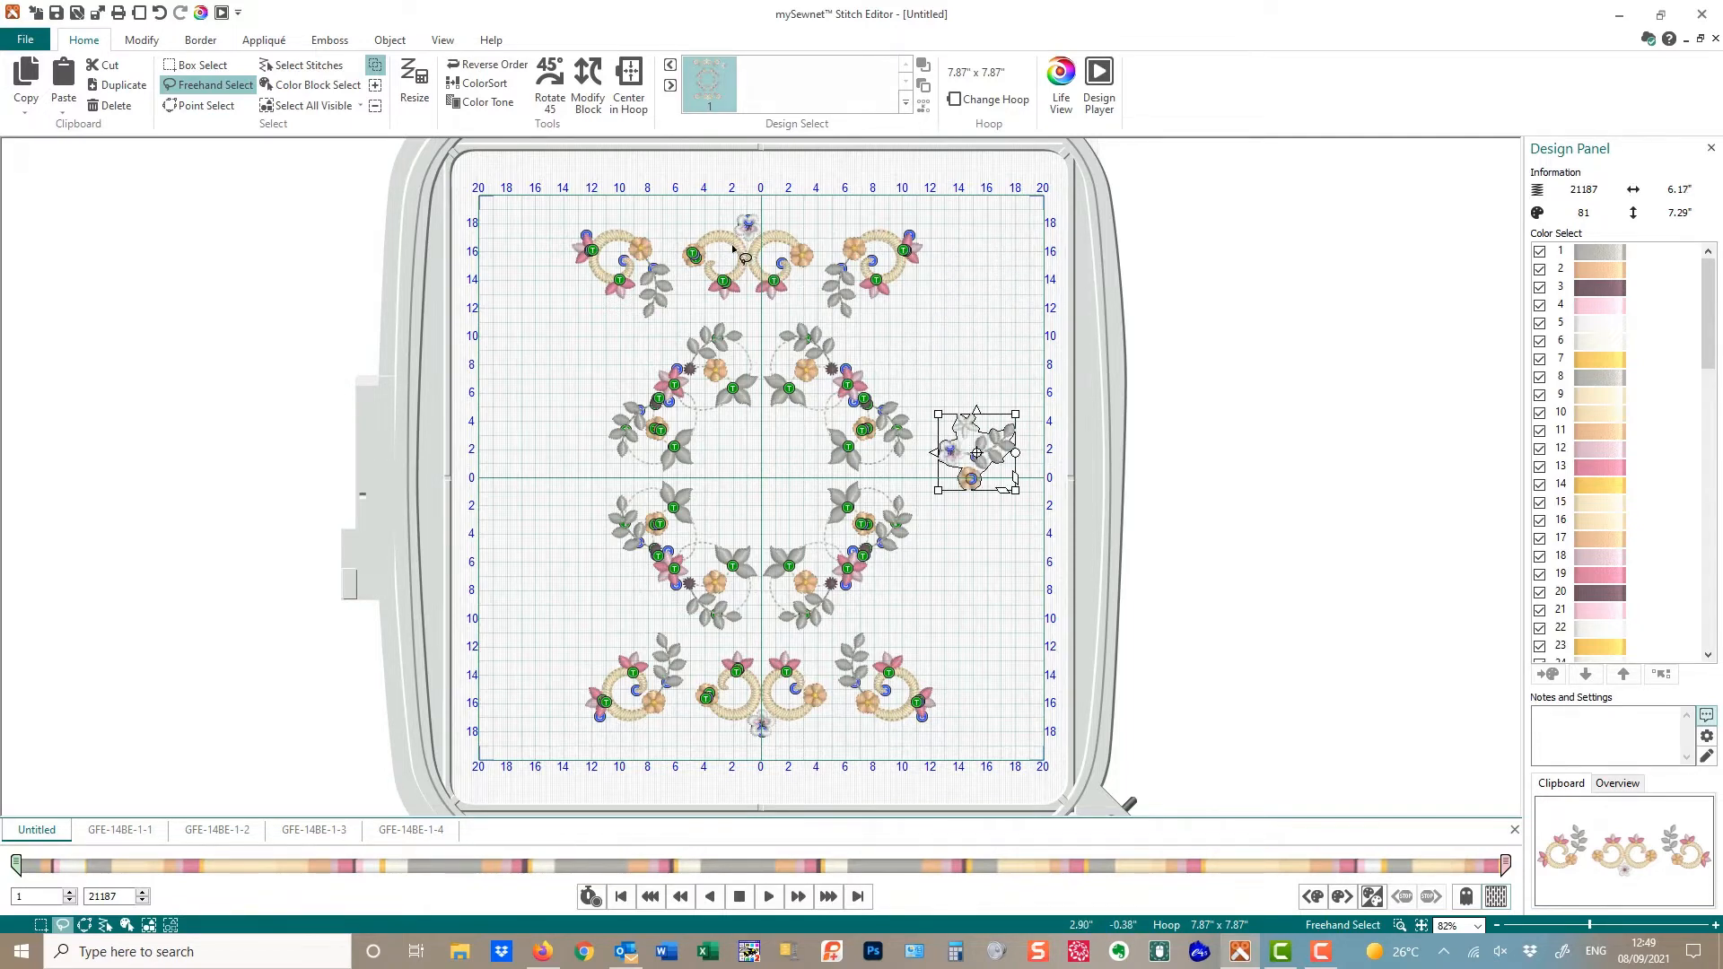
{"action": "mouse_move", "coordinate": [557, 204]}
{"action": "left_mouse_down"}
{"action": "mouse_move", "coordinate": [882, 179]}
{"action": "mouse_move", "coordinate": [954, 195]}
{"action": "mouse_move", "coordinate": [975, 243]}
{"action": "mouse_move", "coordinate": [966, 301]}
{"action": "mouse_move", "coordinate": [929, 339]}
{"action": "mouse_move", "coordinate": [703, 312]}
{"action": "mouse_move", "coordinate": [662, 341]}
{"action": "mouse_move", "coordinate": [585, 343]}
{"action": "mouse_move", "coordinate": [543, 256]}
{"action": "mouse_move", "coordinate": [581, 201]}
{"action": "left_mouse_up"}
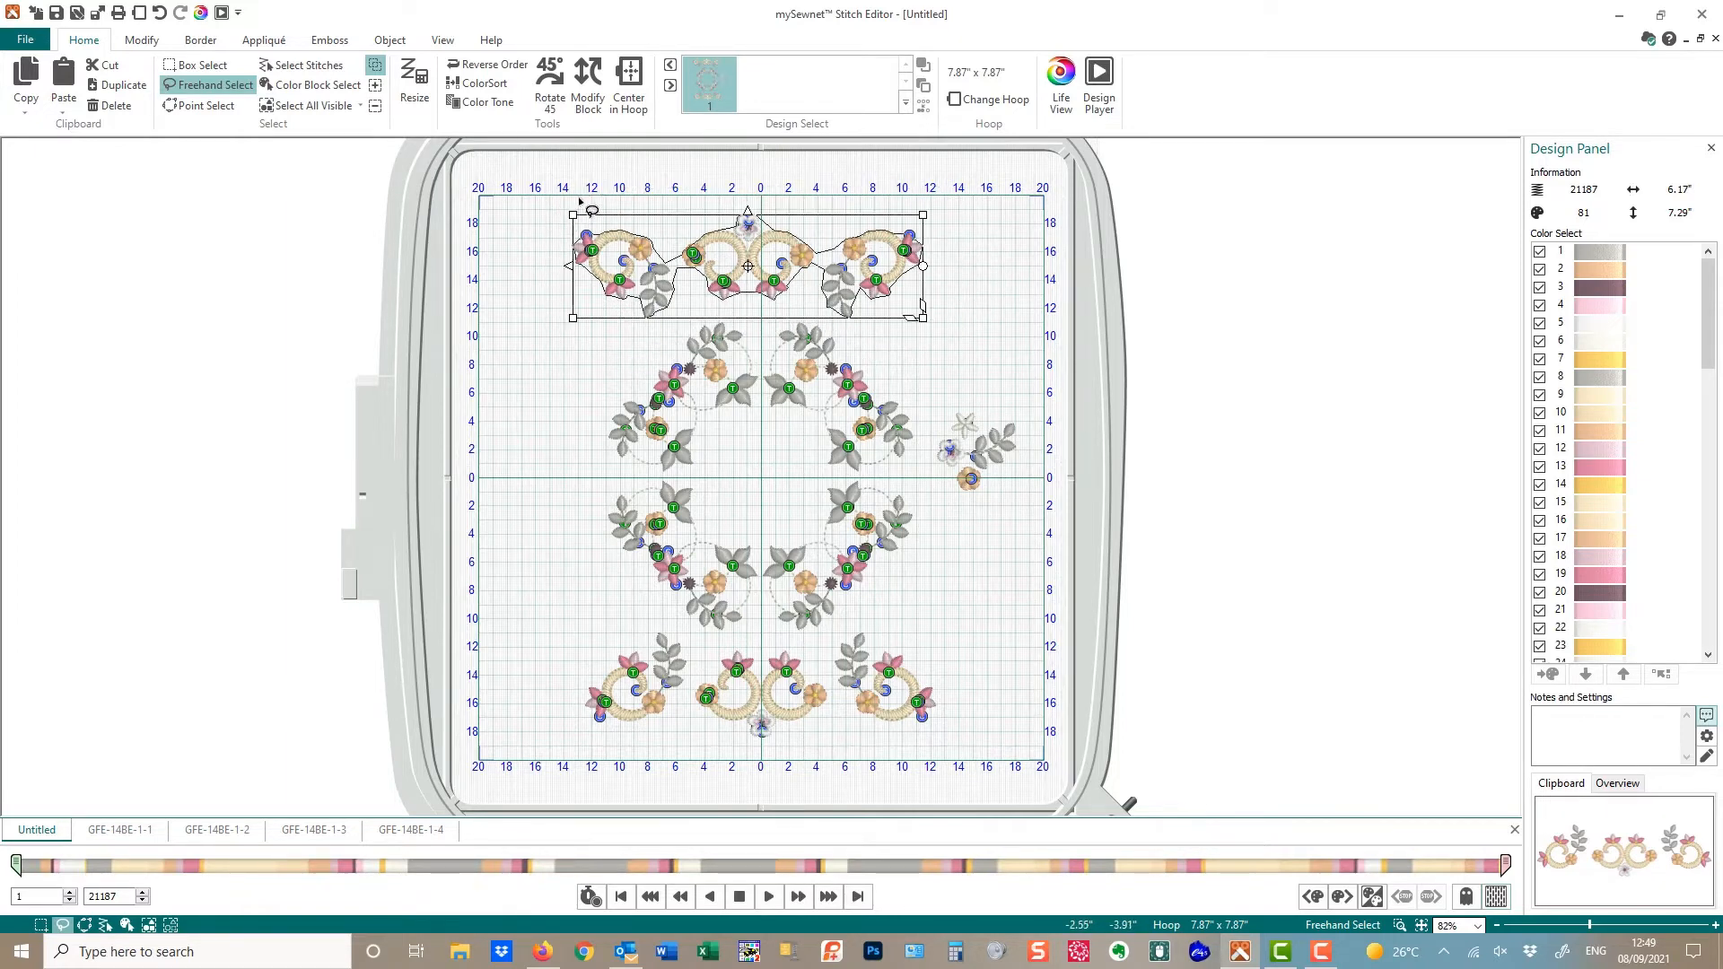
{"action": "left_click", "coordinate": [1418, 926]}
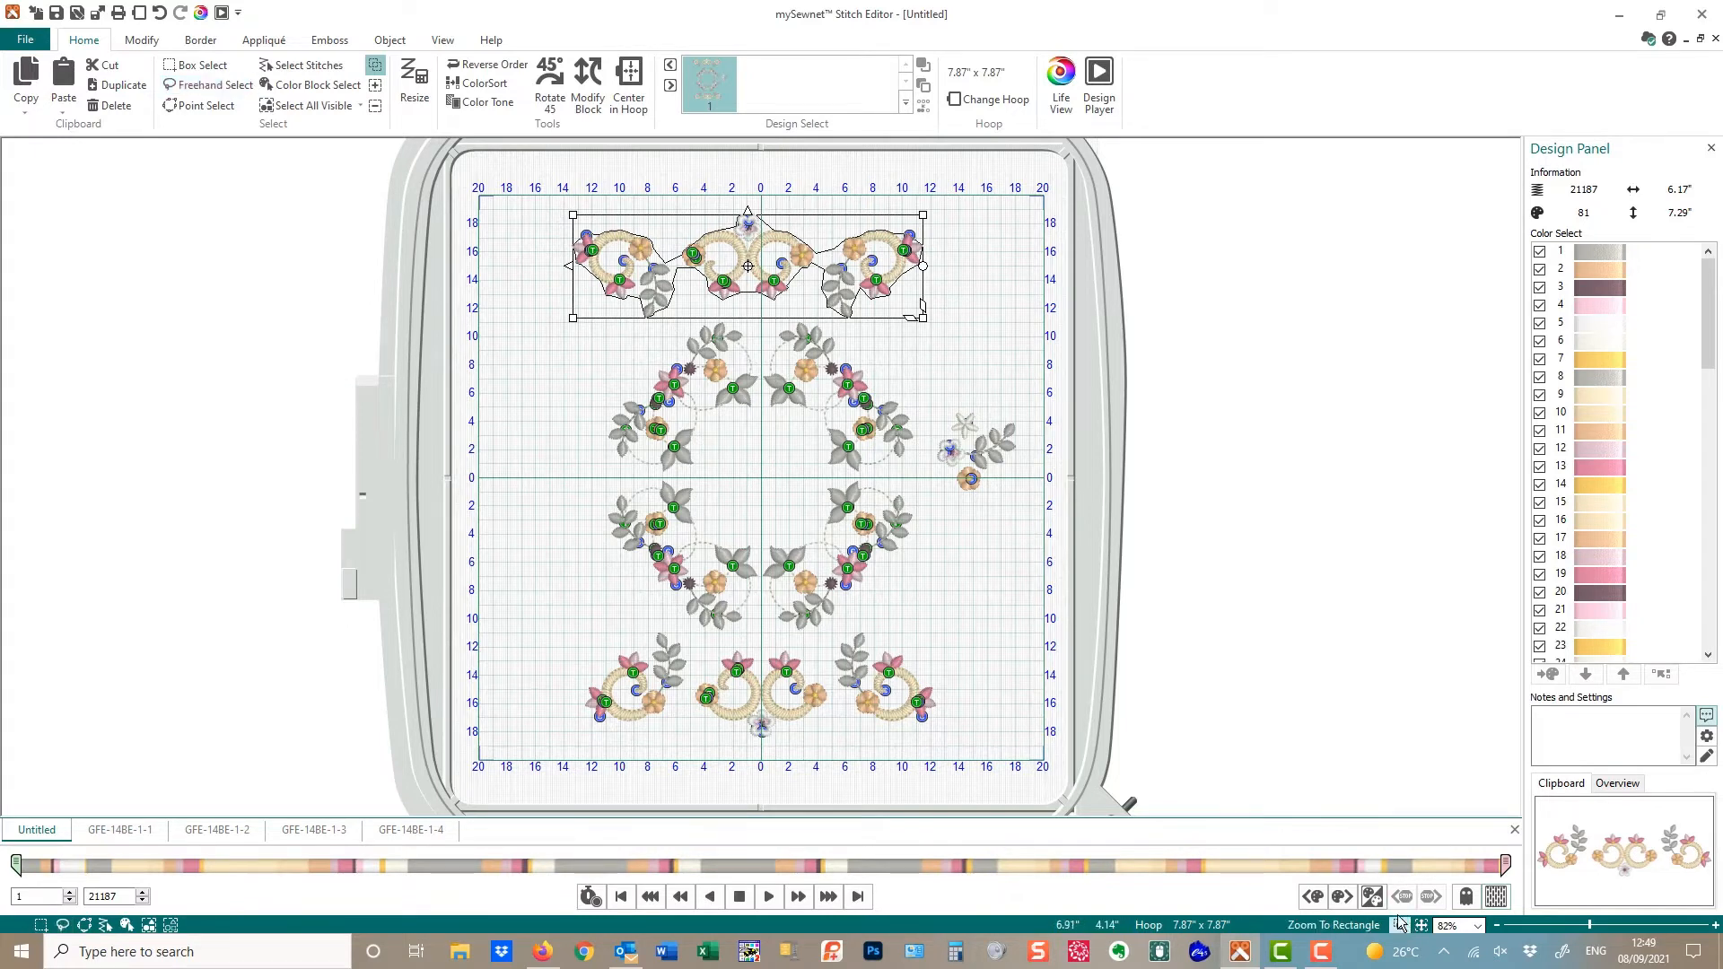
{"action": "left_click_drag", "start_coordinate": [632, 163], "coordinate": [851, 285]}
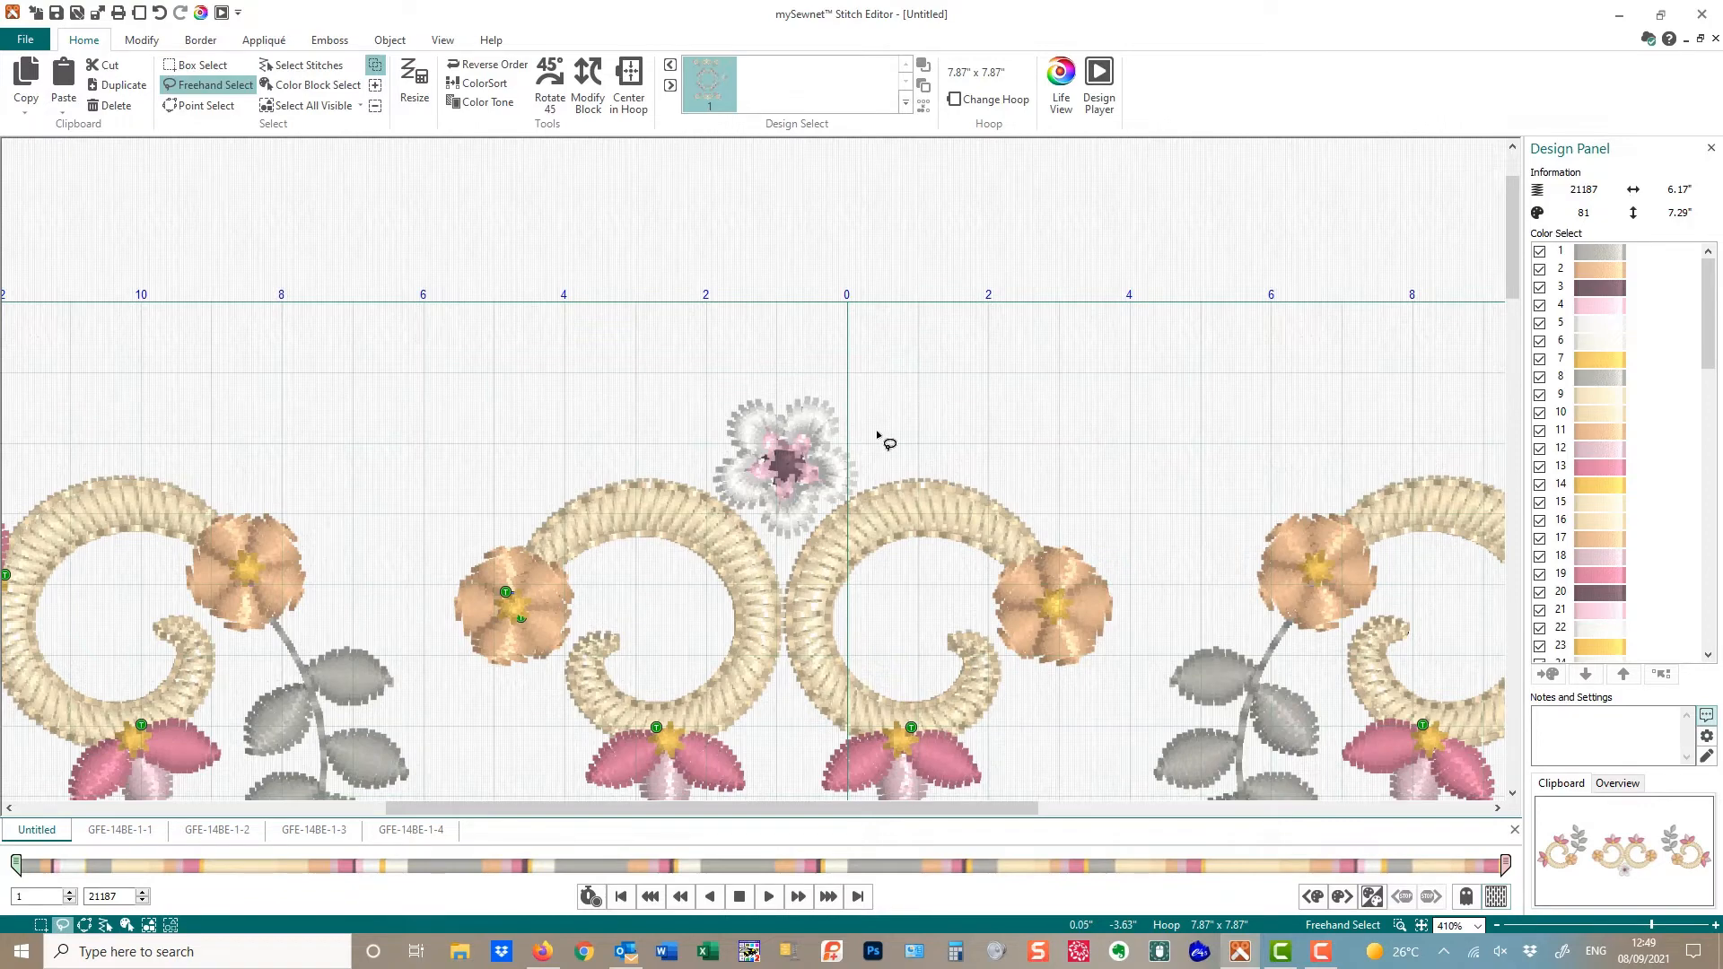
{"action": "left_click", "coordinate": [1421, 925]}
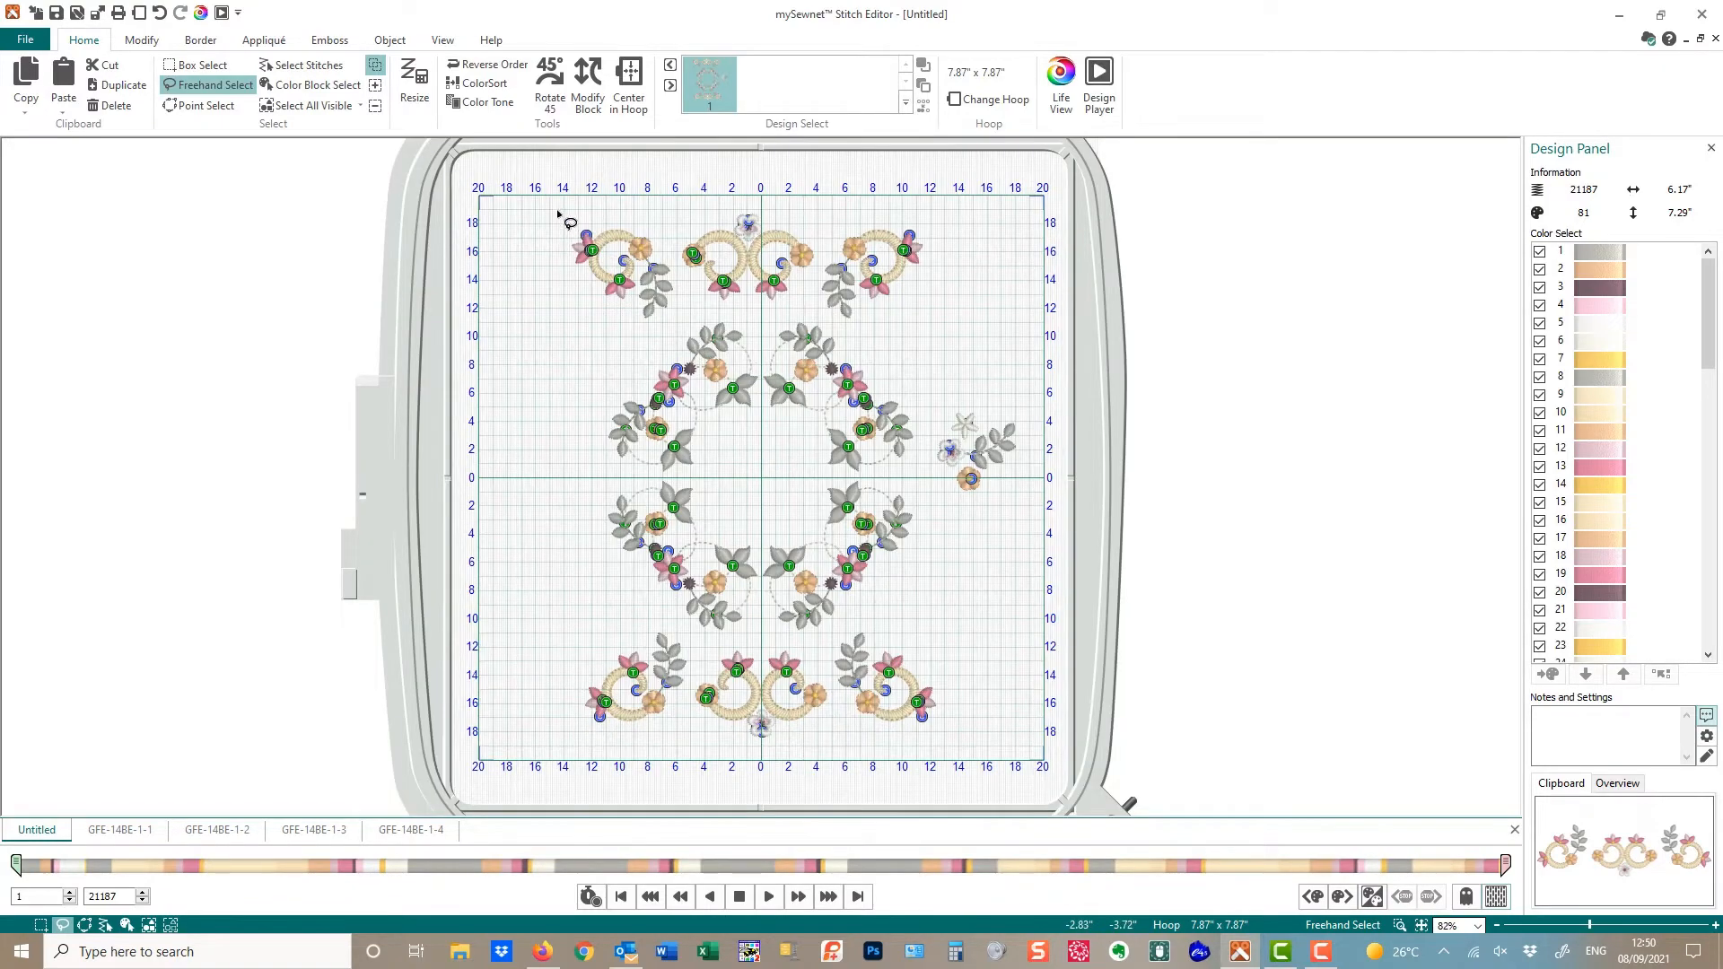
Select the upper scroll row with a freehand outline and centre its white flower on the vertical centre line
{"action": "mouse_move", "coordinate": [557, 214]}
{"action": "left_mouse_down"}
{"action": "mouse_move", "coordinate": [866, 189]}
{"action": "mouse_move", "coordinate": [1005, 215]}
{"action": "mouse_move", "coordinate": [1003, 318]}
{"action": "mouse_move", "coordinate": [928, 359]}
{"action": "mouse_move", "coordinate": [827, 323]}
{"action": "mouse_move", "coordinate": [663, 308]}
{"action": "mouse_move", "coordinate": [614, 370]}
{"action": "mouse_move", "coordinate": [681, 311]}
{"action": "mouse_move", "coordinate": [803, 309]}
{"action": "mouse_move", "coordinate": [857, 334]}
{"action": "mouse_move", "coordinate": [954, 320]}
{"action": "mouse_move", "coordinate": [1036, 177]}
{"action": "mouse_move", "coordinate": [493, 175]}
{"action": "mouse_move", "coordinate": [525, 267]}
{"action": "mouse_move", "coordinate": [606, 361]}
{"action": "left_mouse_up"}
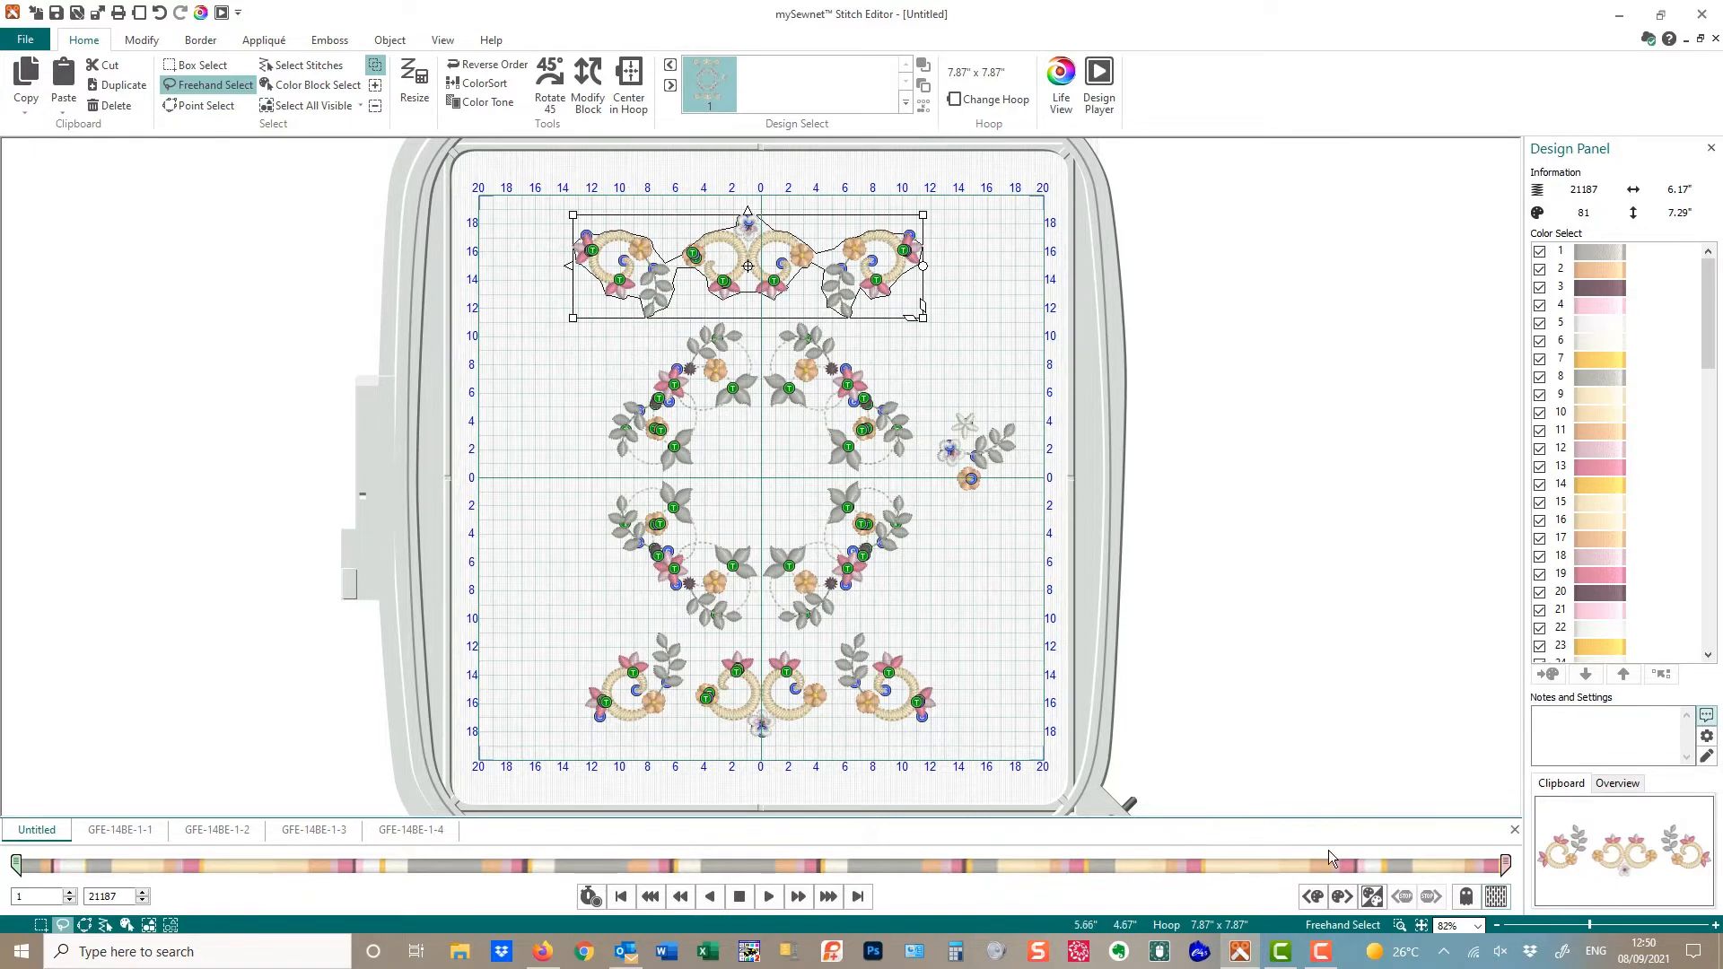
{"action": "left_click", "coordinate": [1401, 925]}
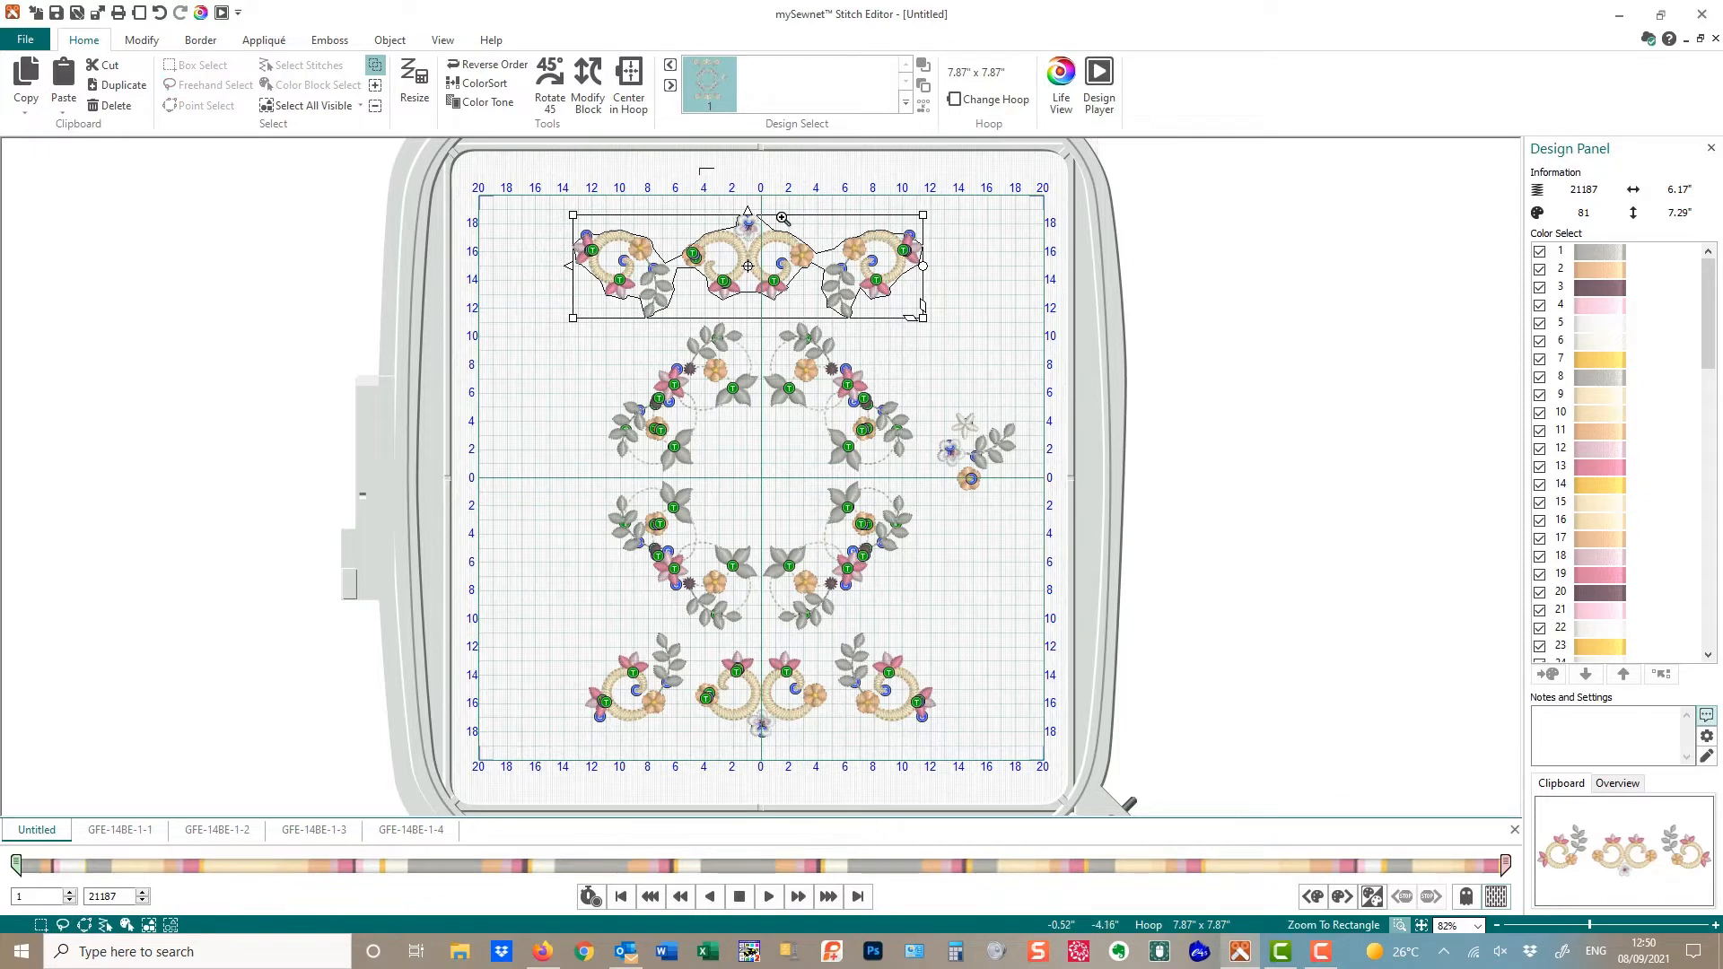
{"action": "left_click", "coordinate": [783, 218]}
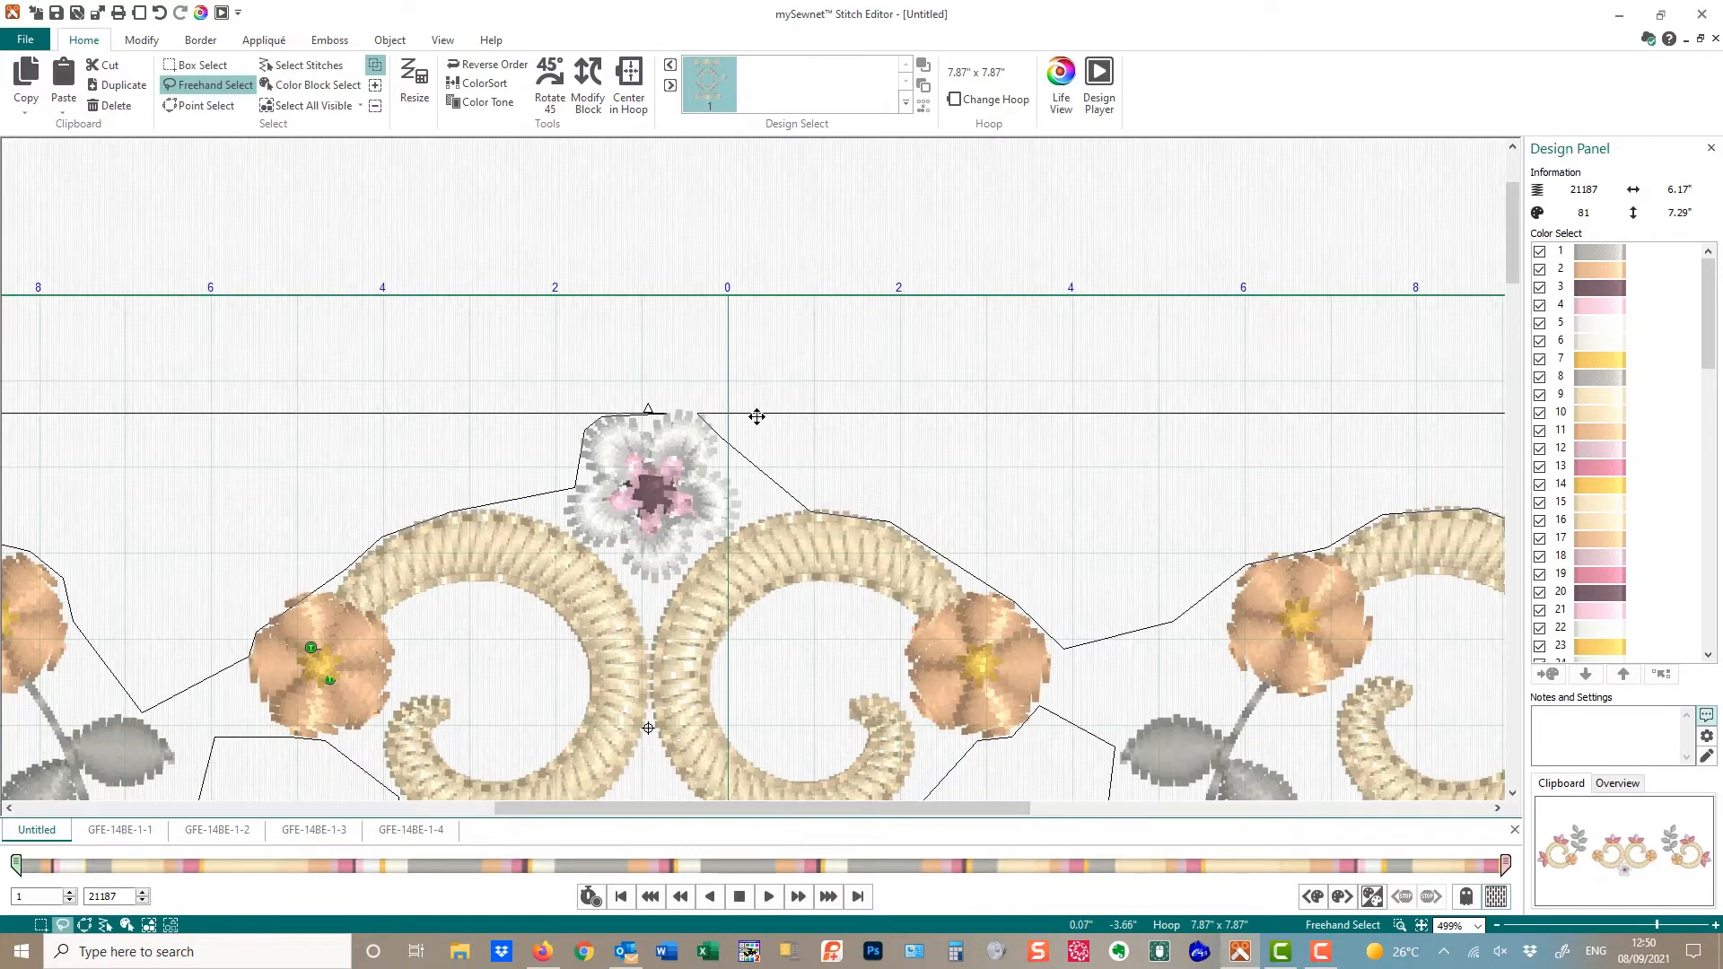
{"action": "left_click_drag", "start_coordinate": [765, 434], "coordinate": [845, 422]}
{"action": "left_click_drag", "start_coordinate": [959, 588], "coordinate": [960, 589]}
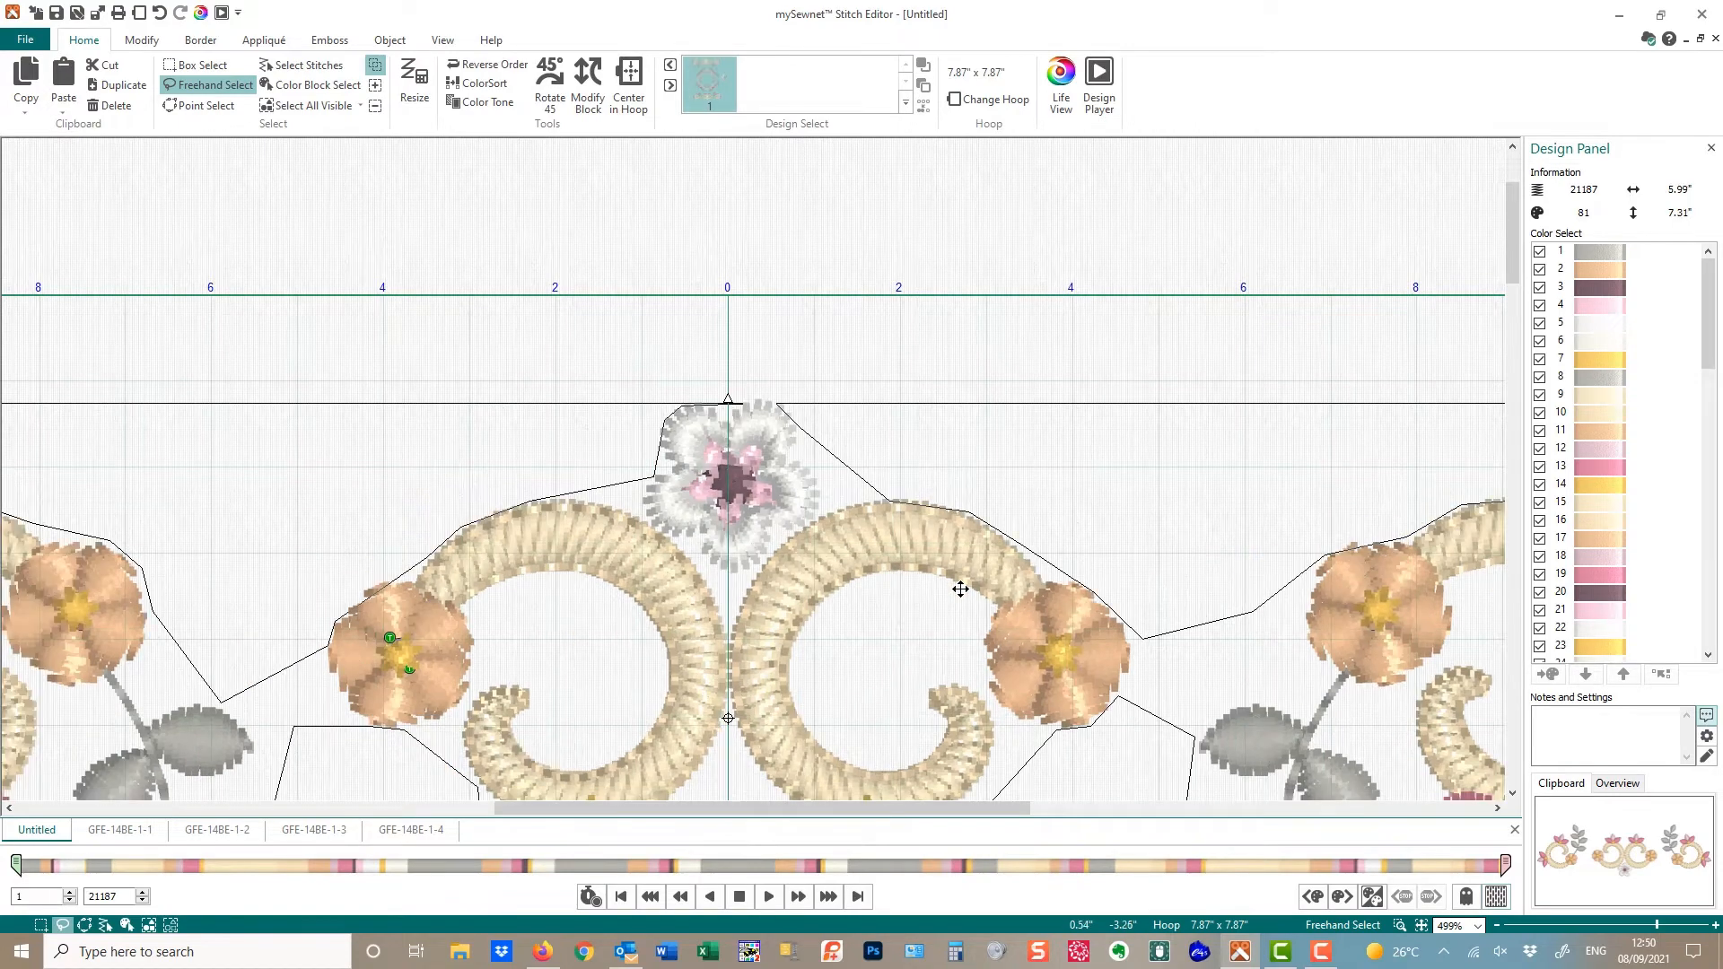
Compare both scroll rows' distances from the hoop edges and lower the upper row slightly so they match
{"action": "left_click", "coordinate": [1420, 927]}
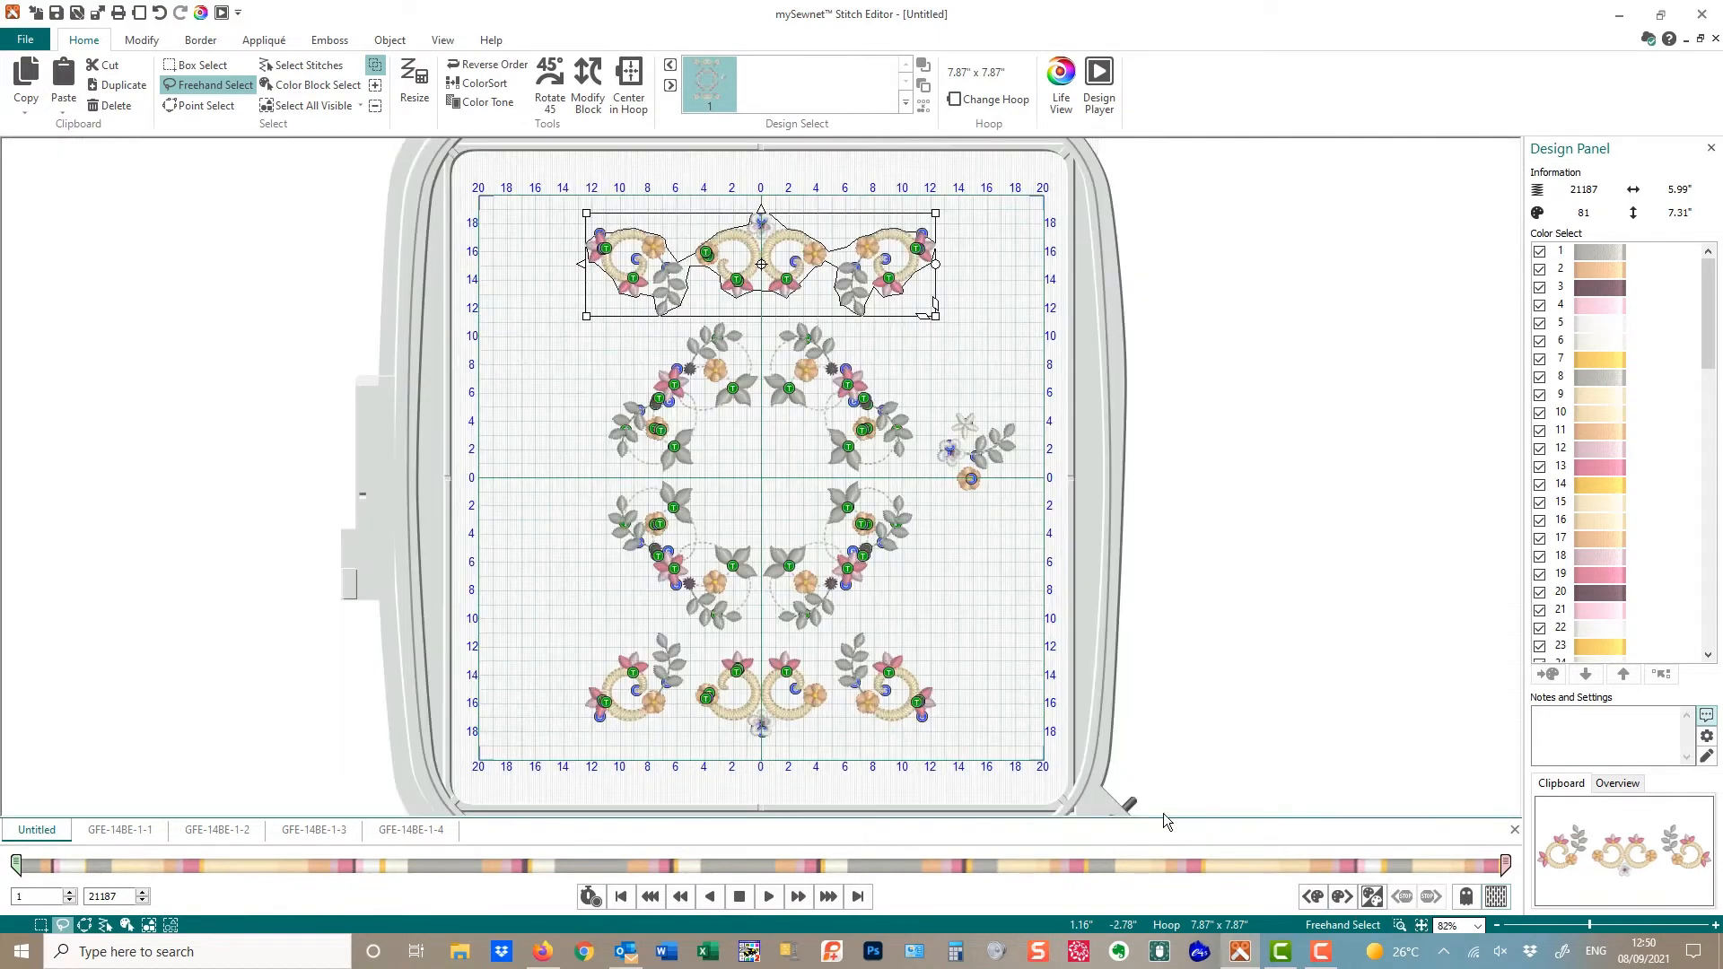
{"action": "left_click", "coordinate": [1397, 926]}
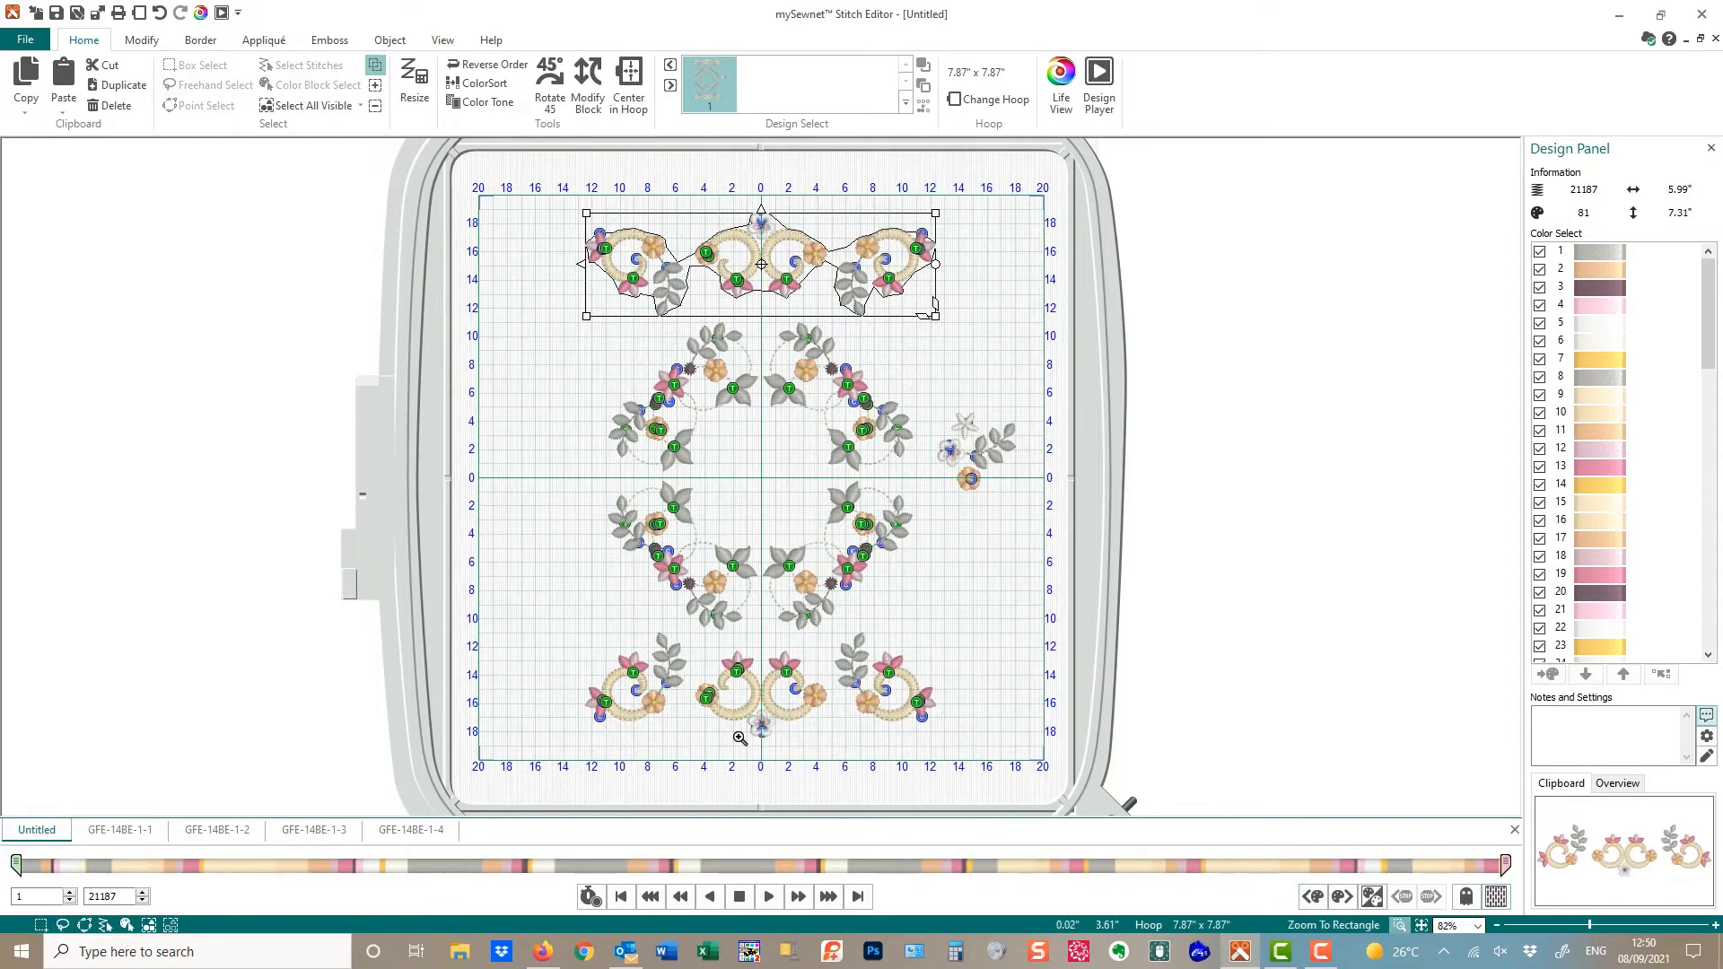
{"action": "left_click_drag", "start_coordinate": [534, 695], "coordinate": [855, 764]}
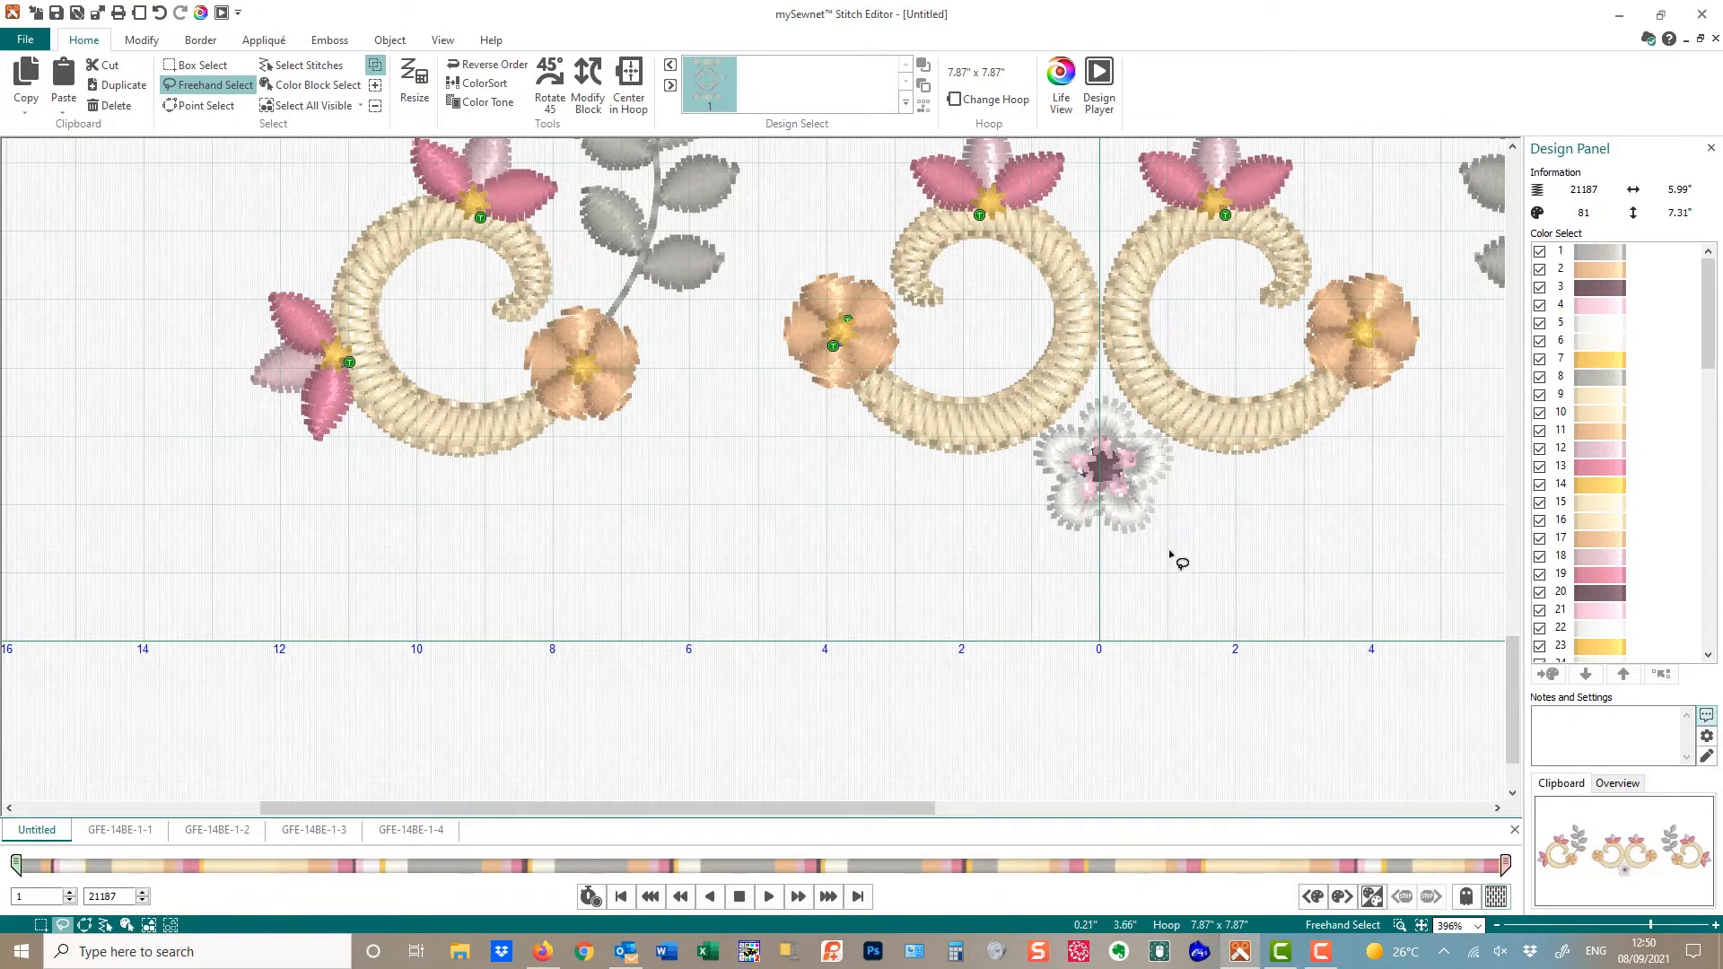
{"action": "left_click_drag", "start_coordinate": [1512, 702], "coordinate": [1556, 241]}
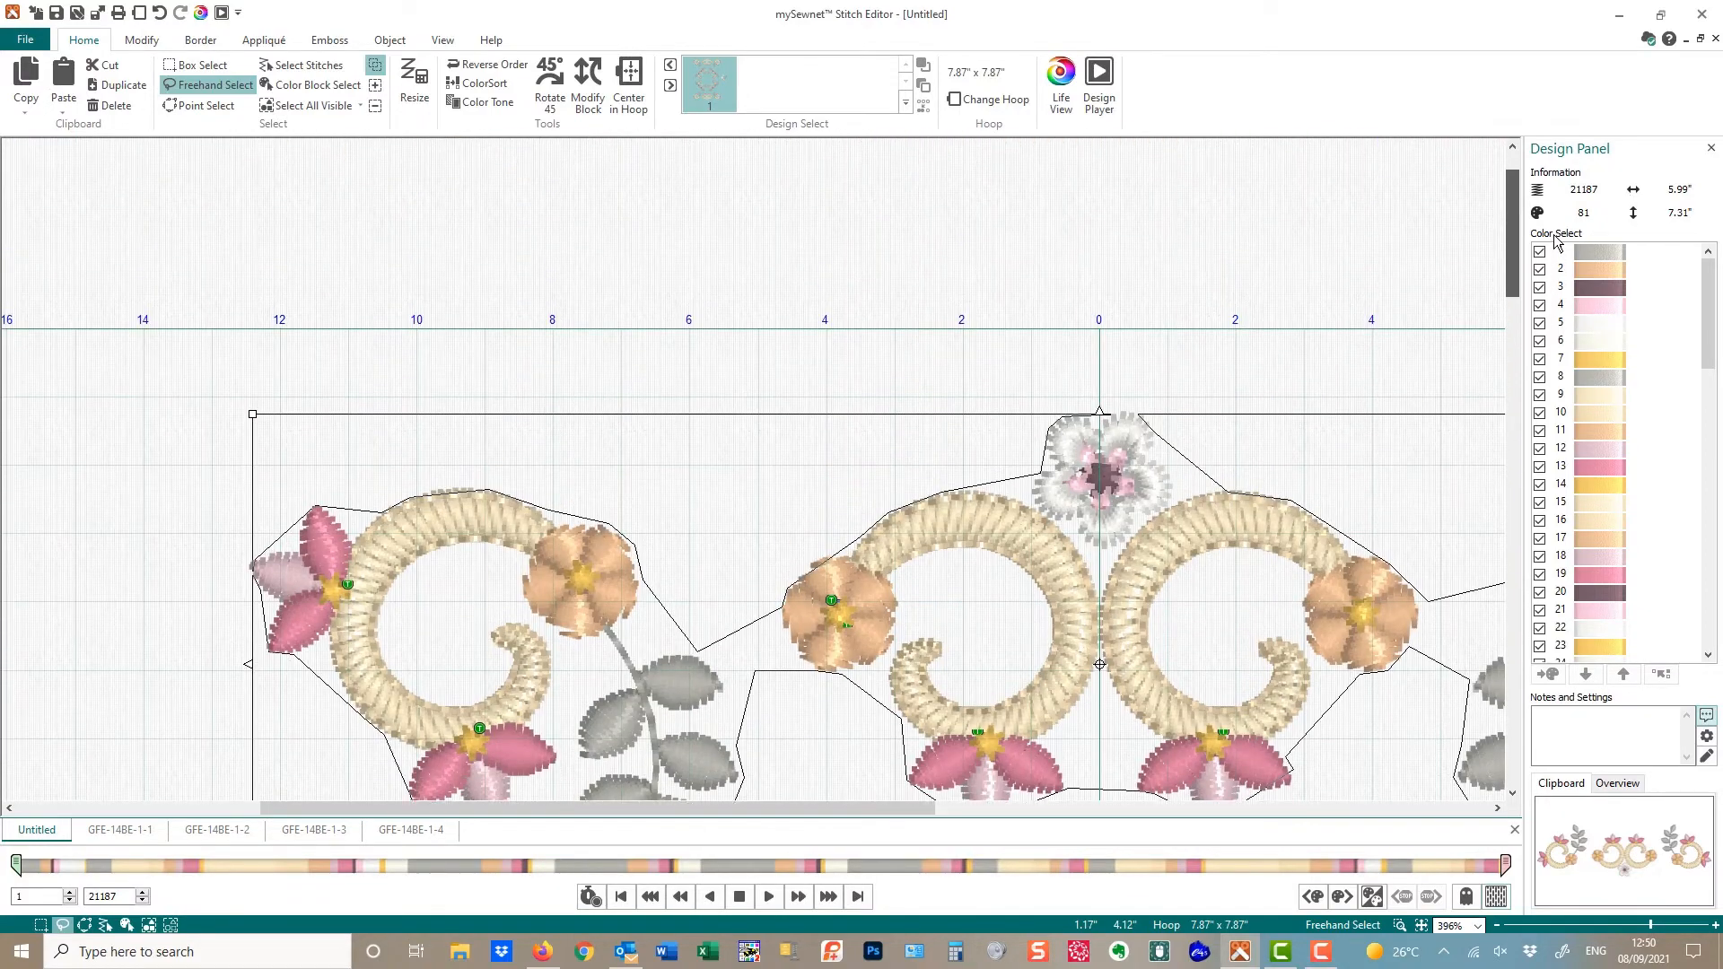
{"action": "left_click_drag", "start_coordinate": [1408, 485], "coordinate": [1408, 516]}
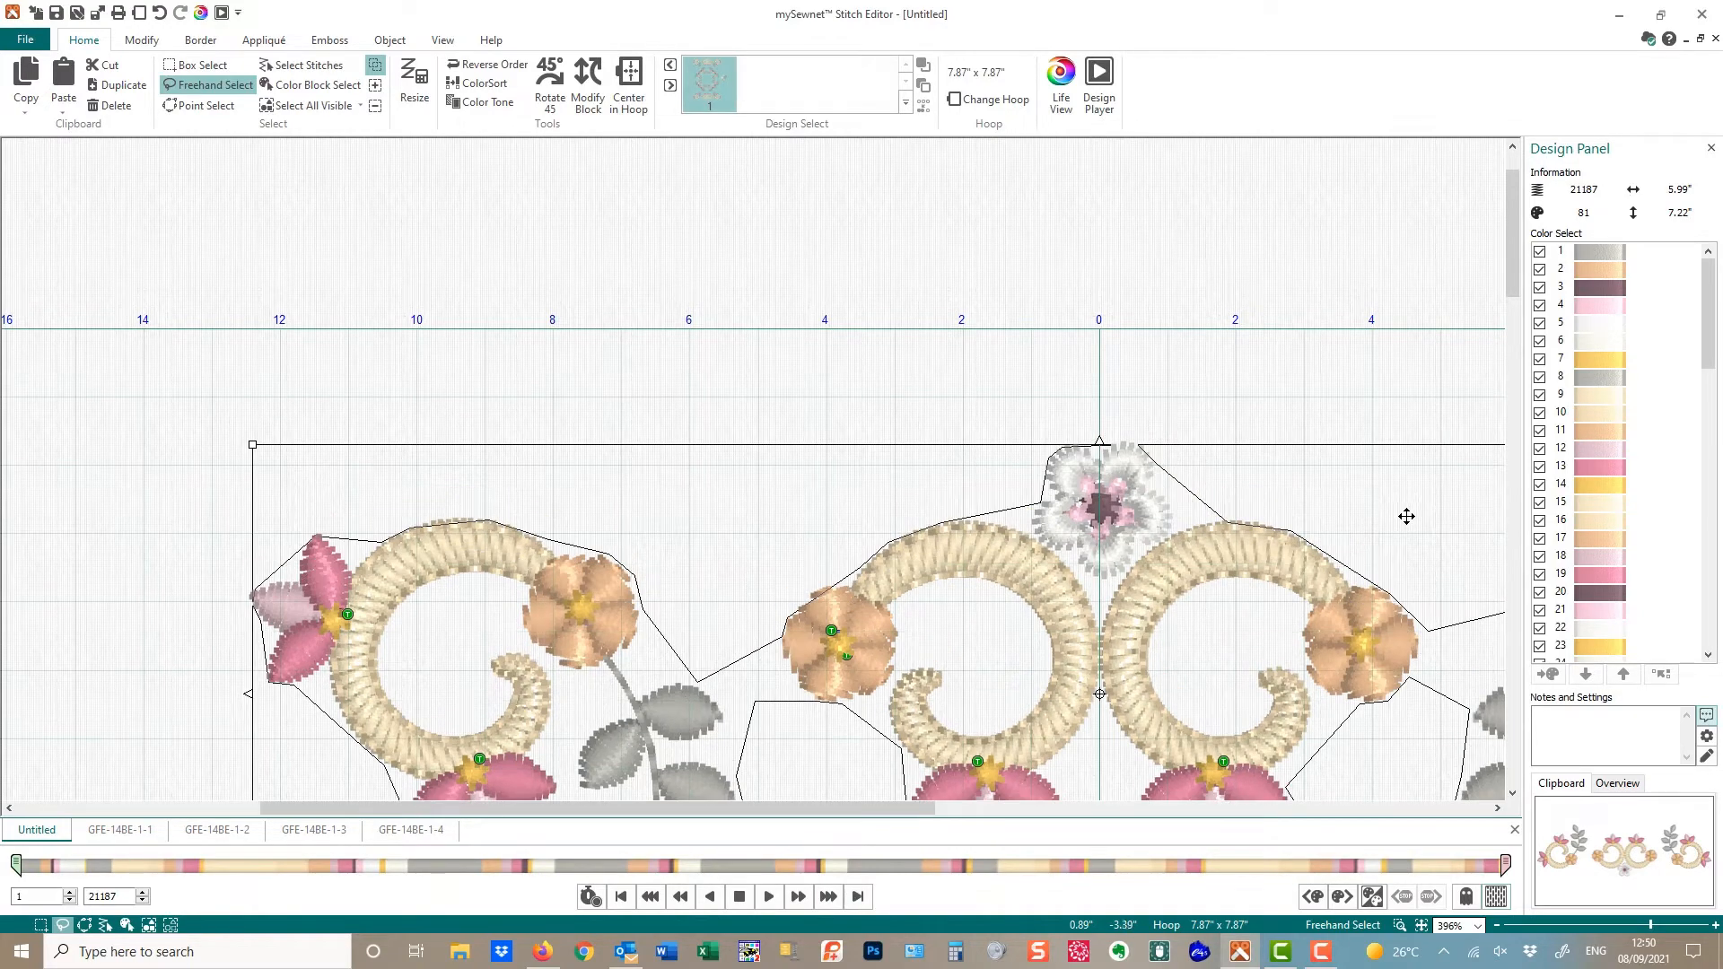
{"action": "left_click", "coordinate": [1421, 924]}
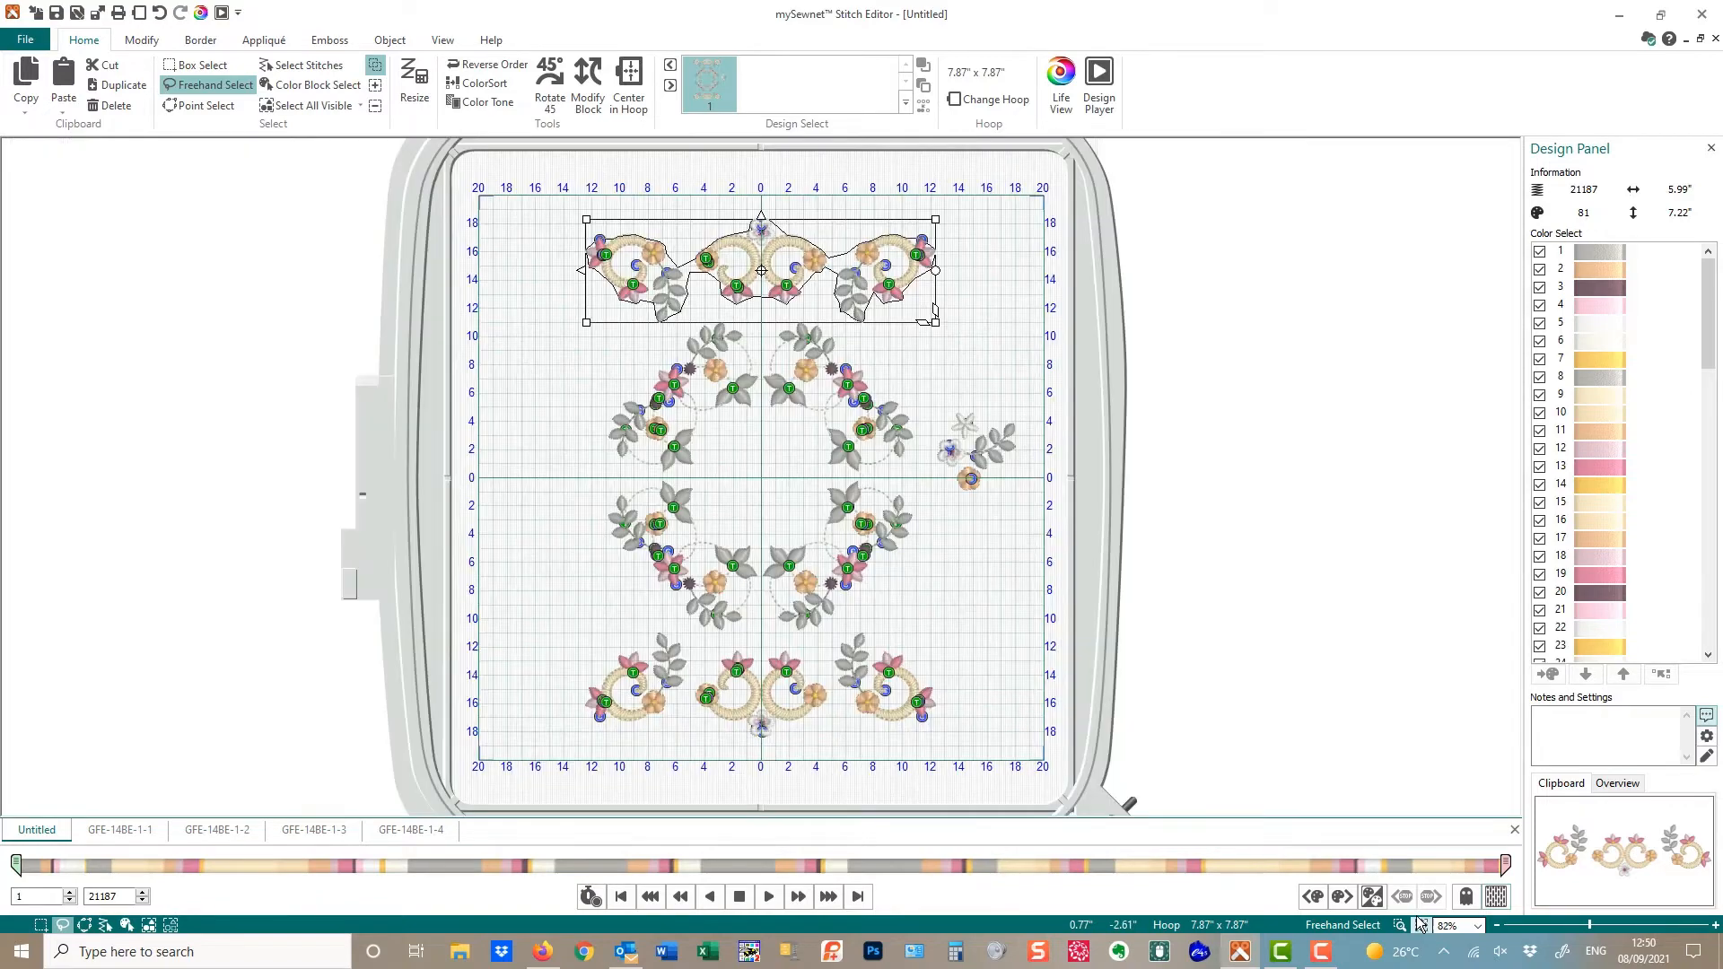
Review the deselected arrangement with the grid hidden, and bring back the grid with numbers along two sides
{"action": "left_click", "coordinate": [442, 41]}
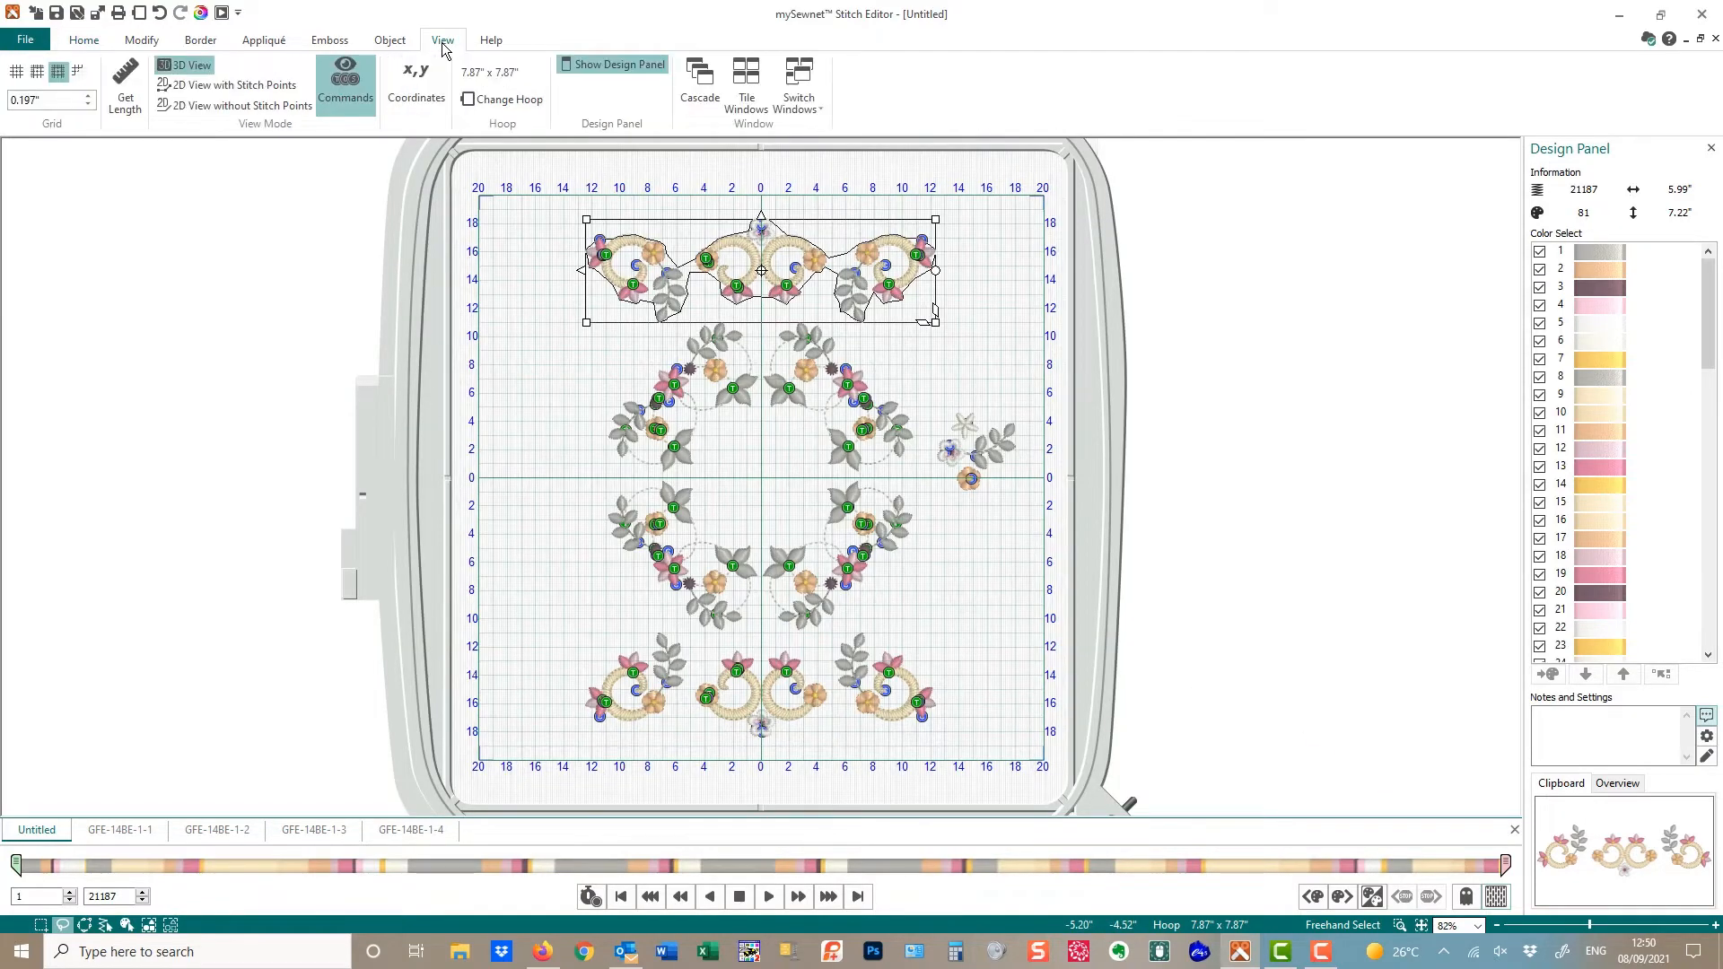
{"action": "left_click", "coordinate": [80, 75]}
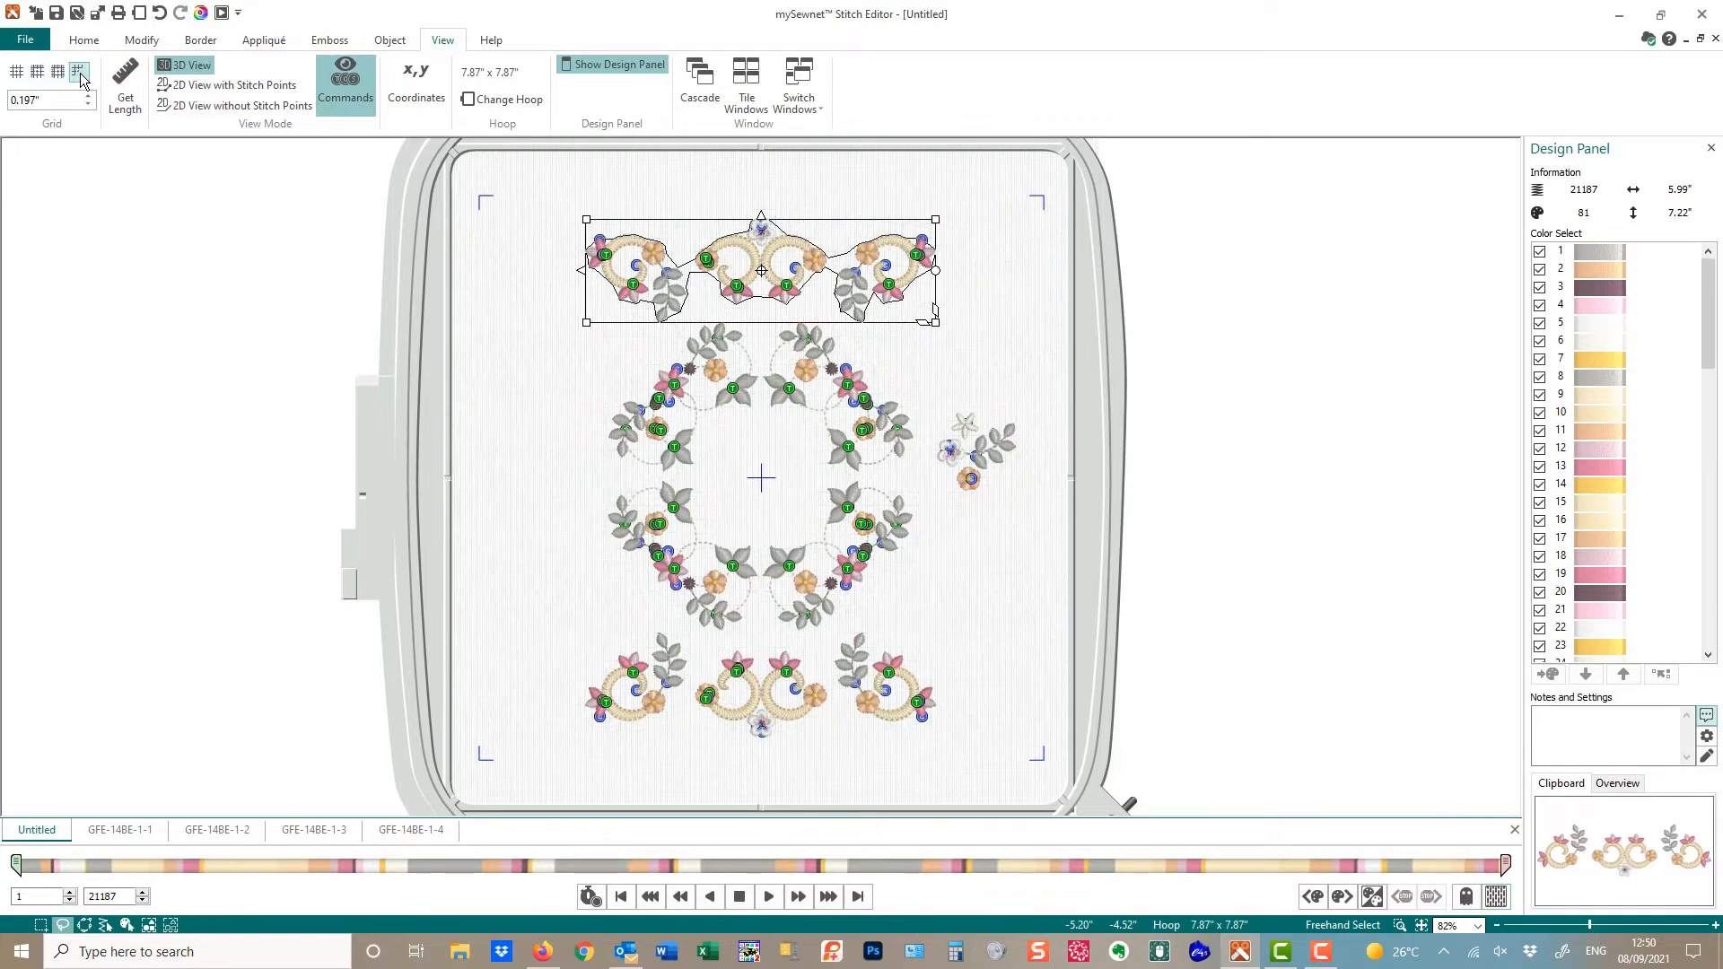
{"action": "left_click", "coordinate": [496, 275]}
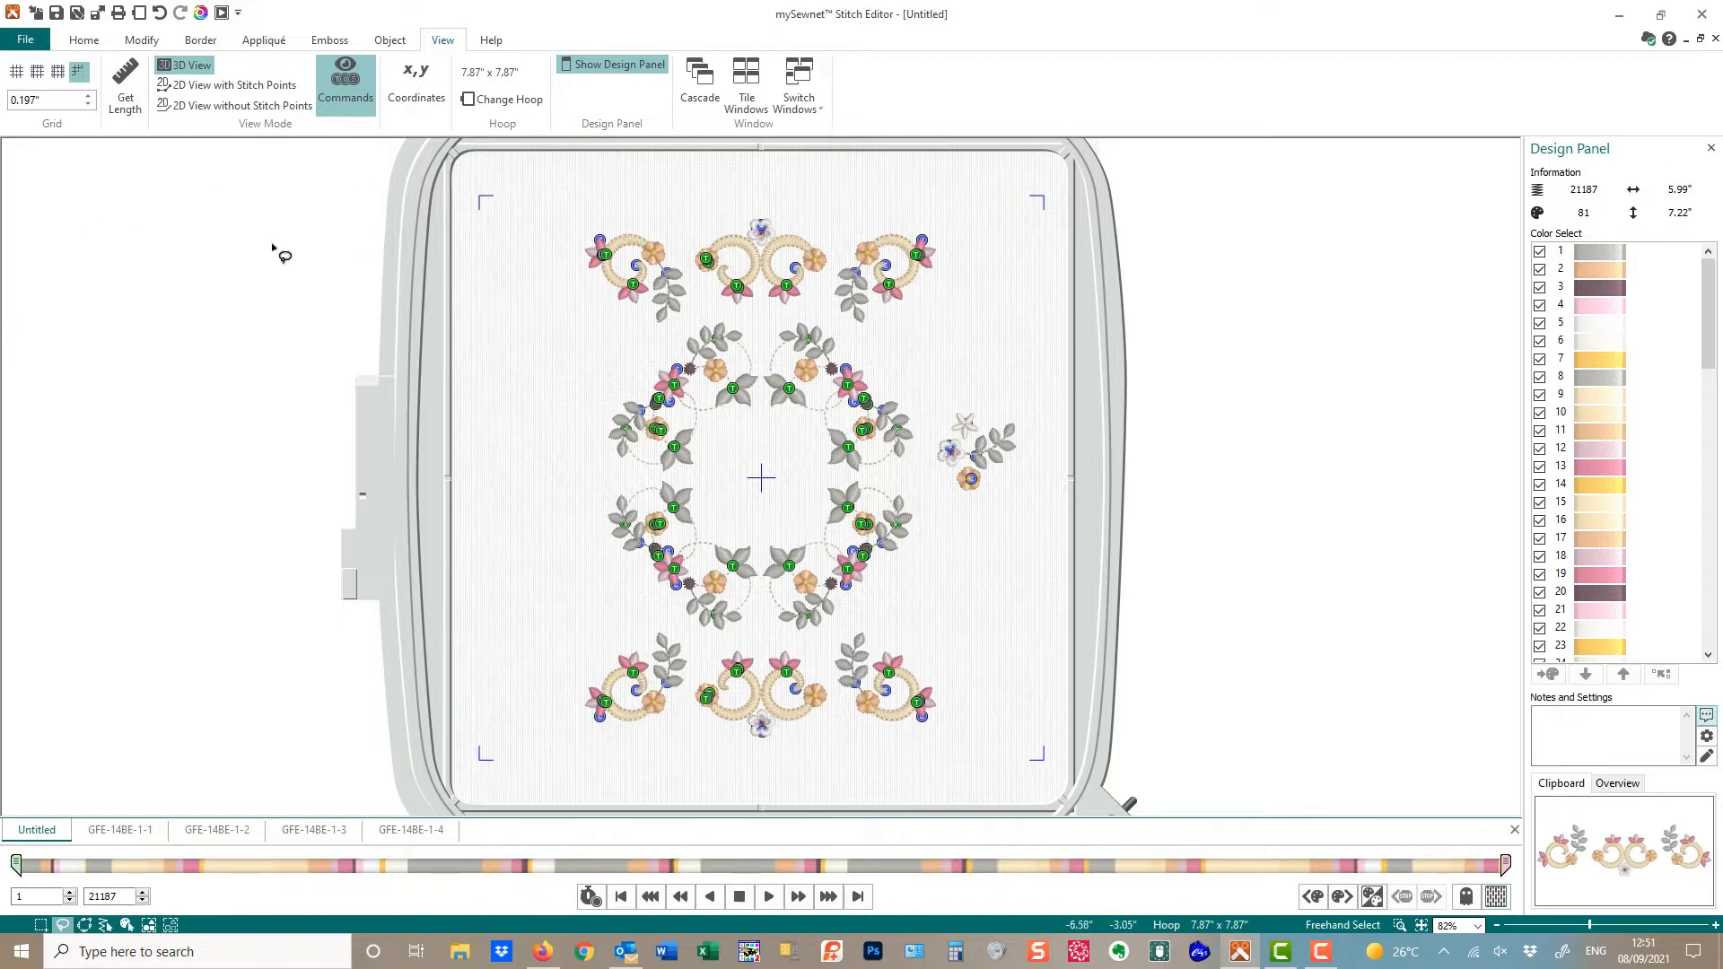
{"action": "left_click", "coordinate": [40, 75]}
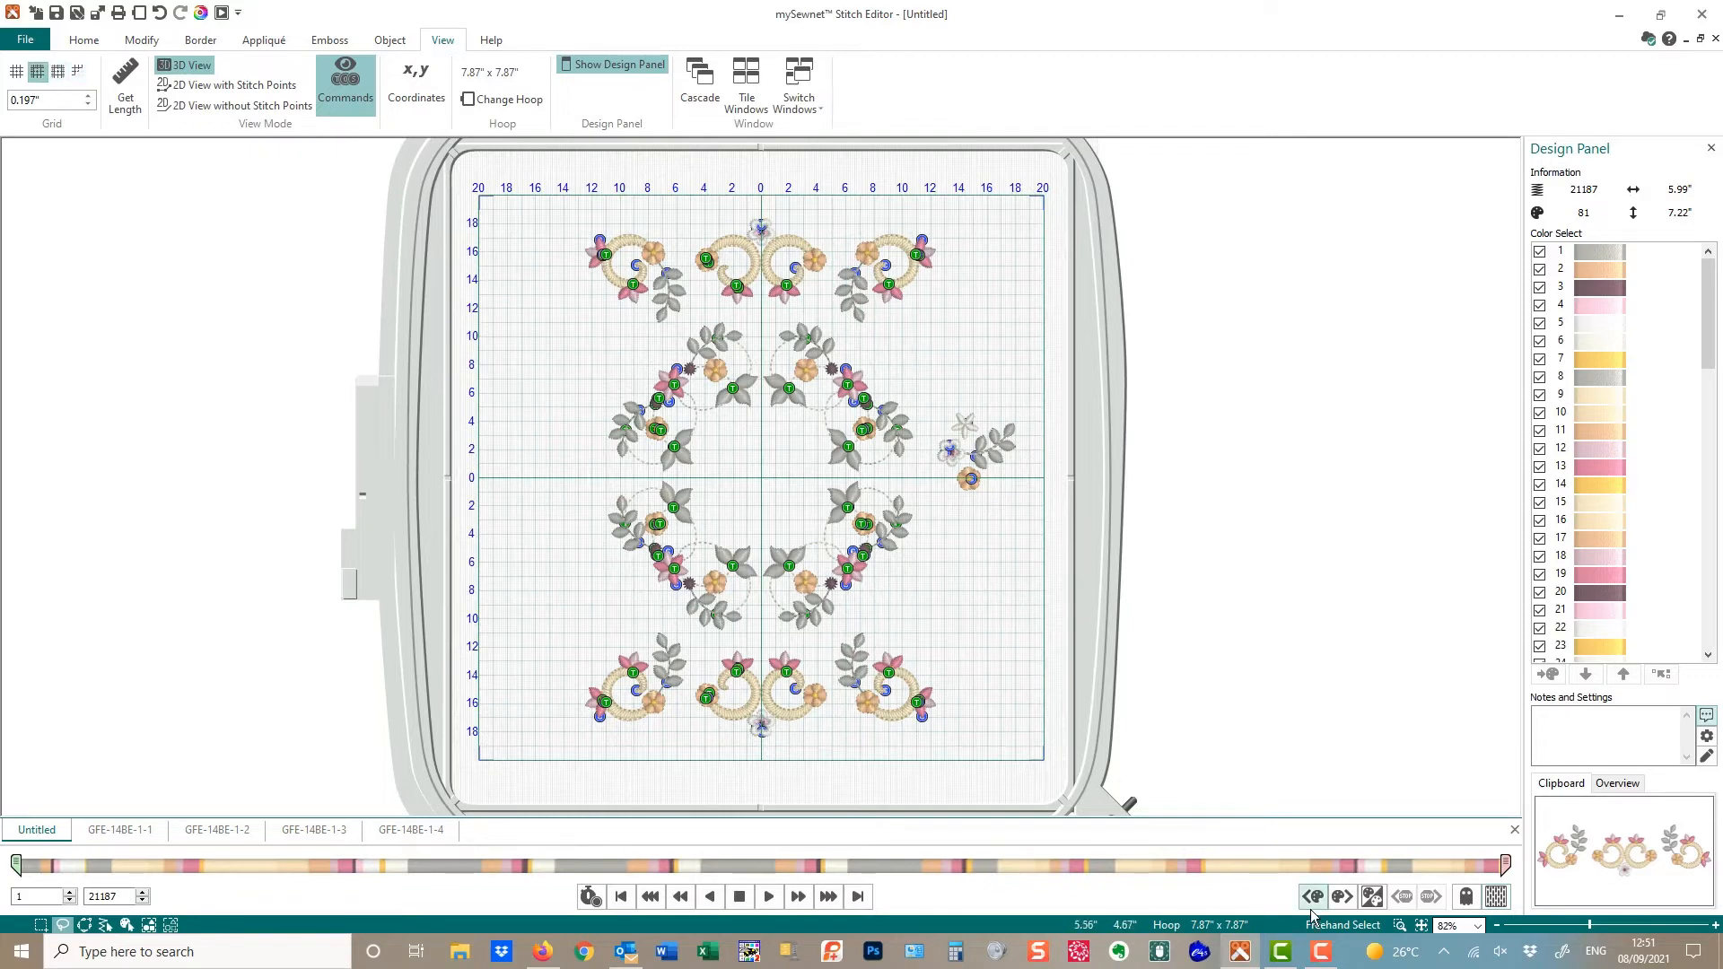
{"action": "left_click", "coordinate": [1399, 925]}
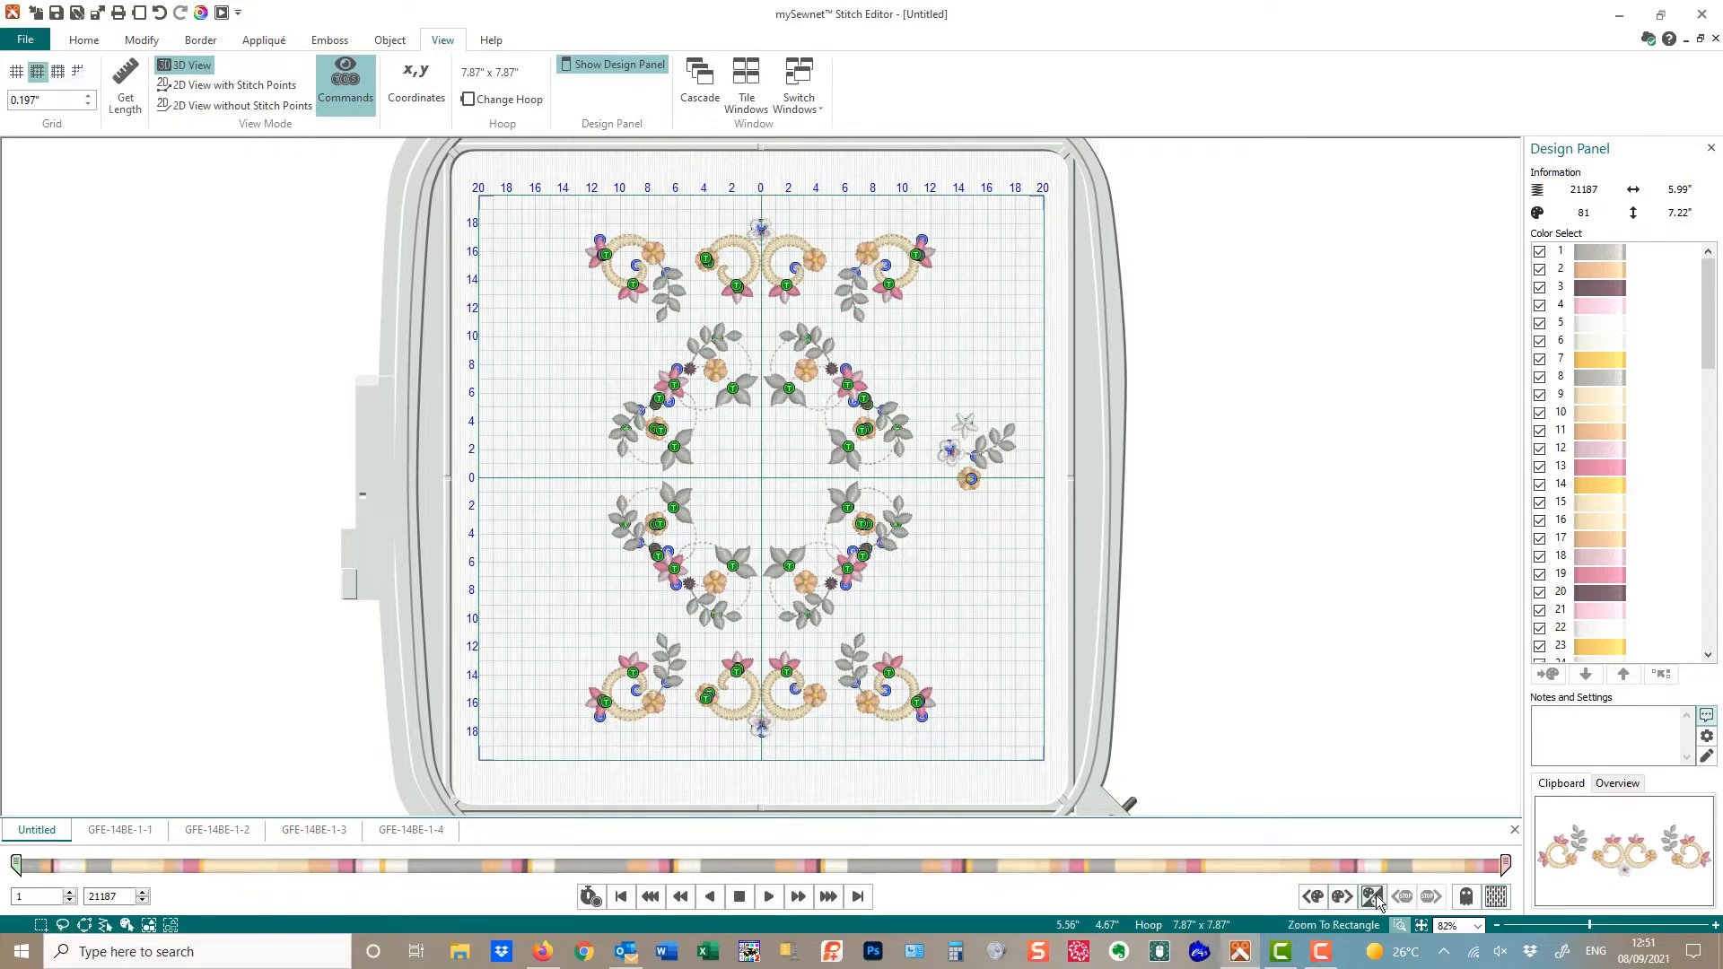
Select the flower-and-leaf spray with a freehand outline and move it close to the right-hand garlands, centred on the horizontal centre line
{"action": "left_click_drag", "start_coordinate": [467, 302], "coordinate": [1144, 659]}
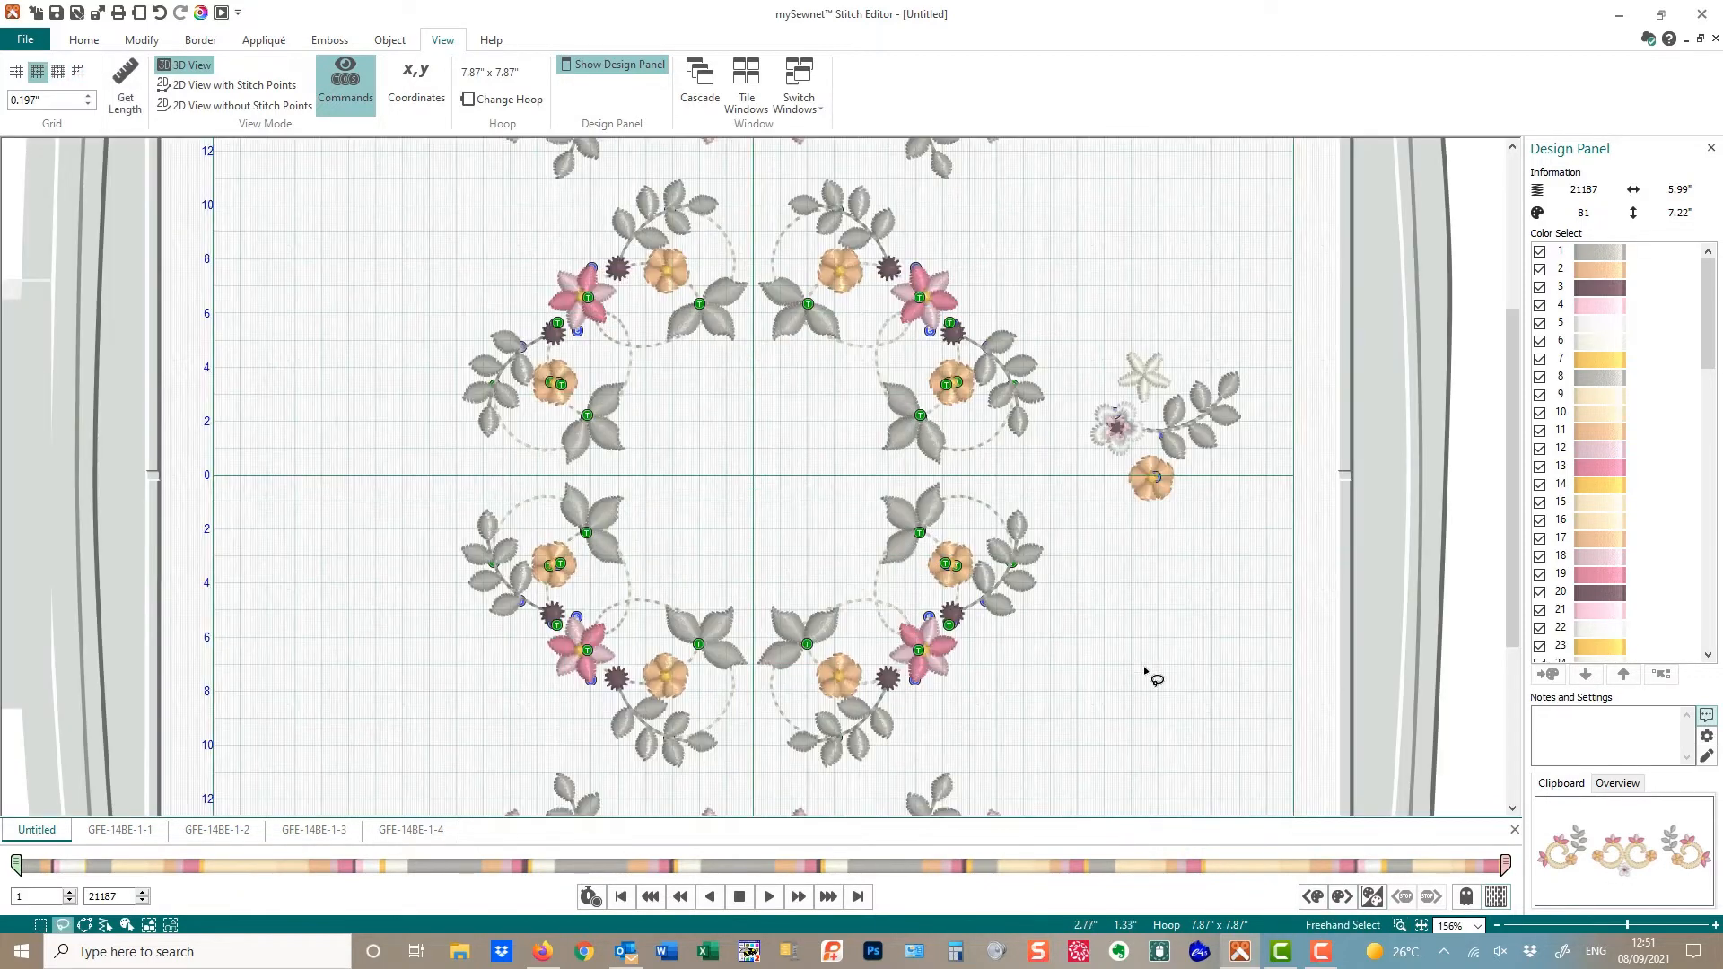
{"action": "left_click", "coordinate": [141, 42]}
{"action": "left_click", "coordinate": [98, 42]}
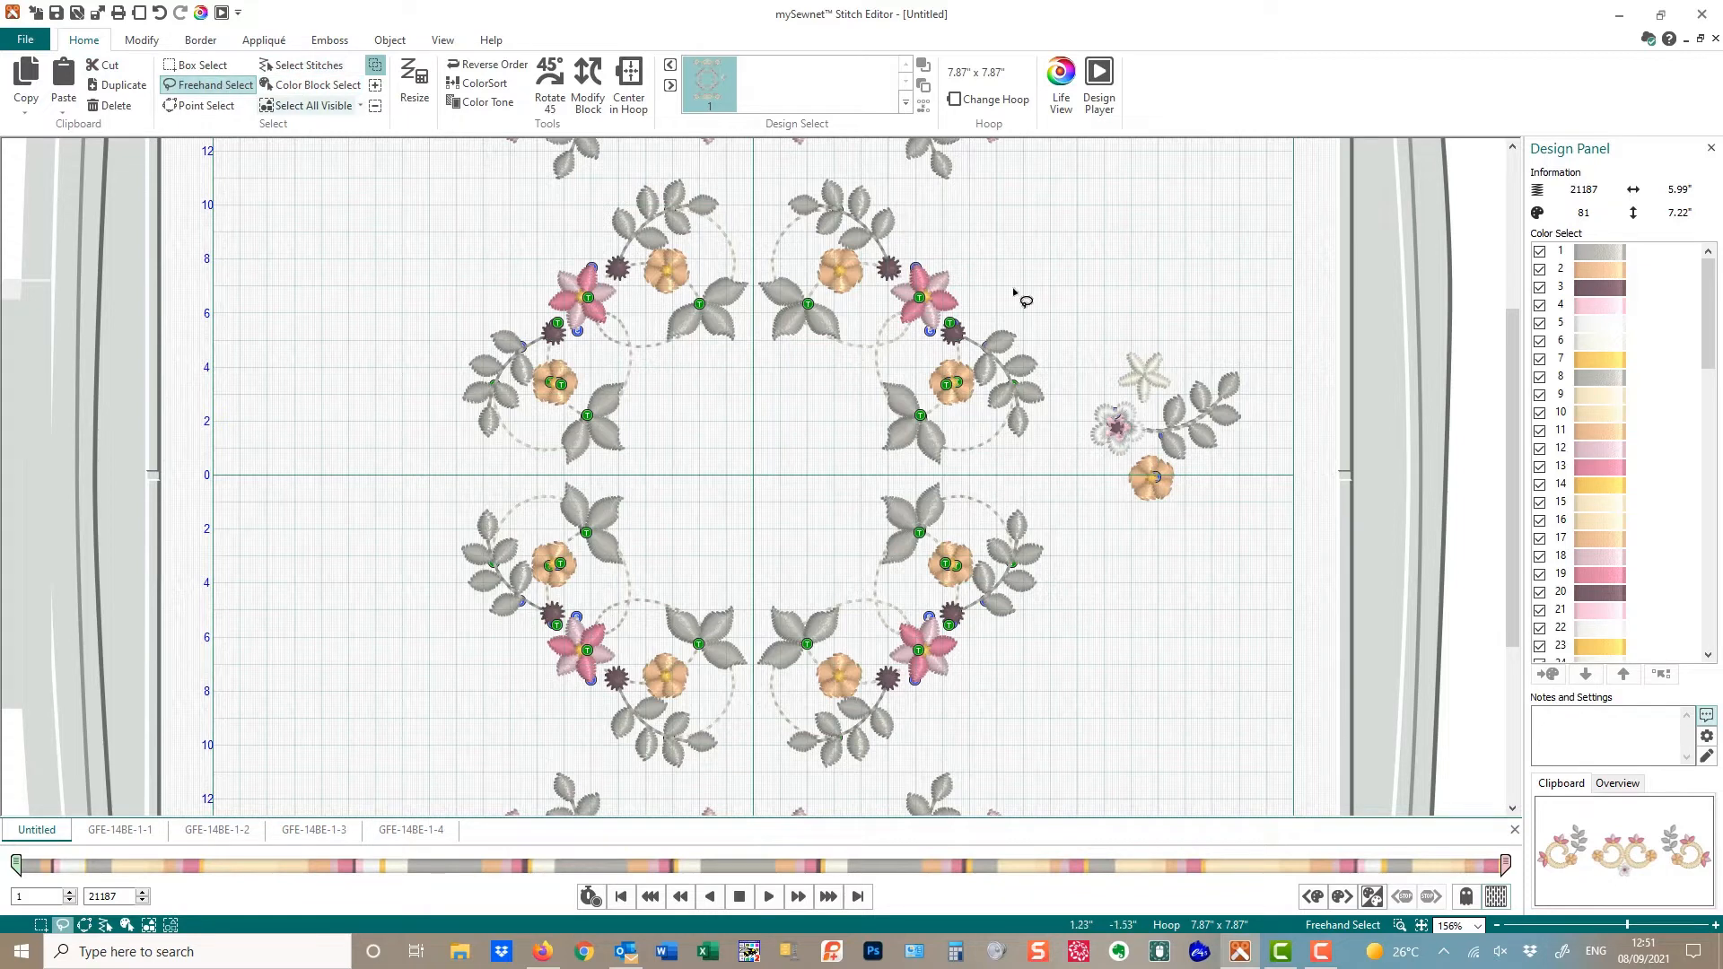
{"action": "mouse_move", "coordinate": [1097, 319]}
{"action": "left_mouse_down"}
{"action": "mouse_move", "coordinate": [1247, 316]}
{"action": "mouse_move", "coordinate": [1291, 389]}
{"action": "mouse_move", "coordinate": [1297, 473]}
{"action": "mouse_move", "coordinate": [1245, 547]}
{"action": "mouse_move", "coordinate": [1185, 544]}
{"action": "mouse_move", "coordinate": [1090, 487]}
{"action": "mouse_move", "coordinate": [1073, 451]}
{"action": "mouse_move", "coordinate": [1079, 374]}
{"action": "mouse_move", "coordinate": [1121, 297]}
{"action": "left_mouse_up"}
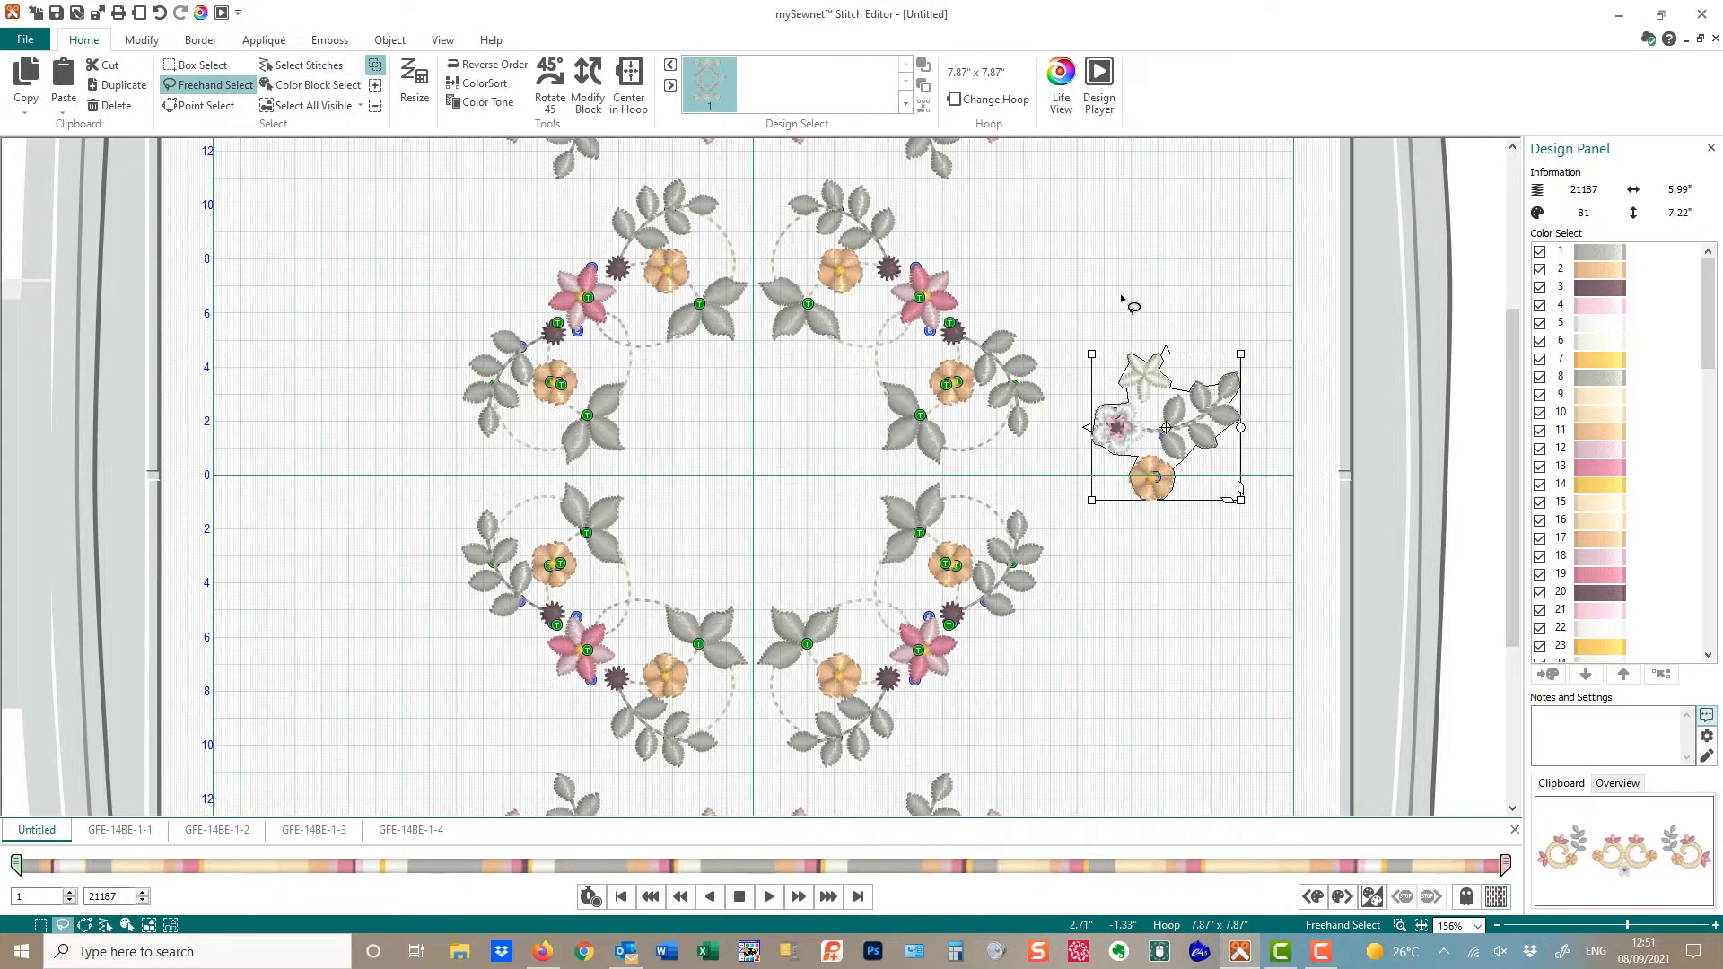
{"action": "left_click_drag", "start_coordinate": [1185, 418], "coordinate": [364, 357]}
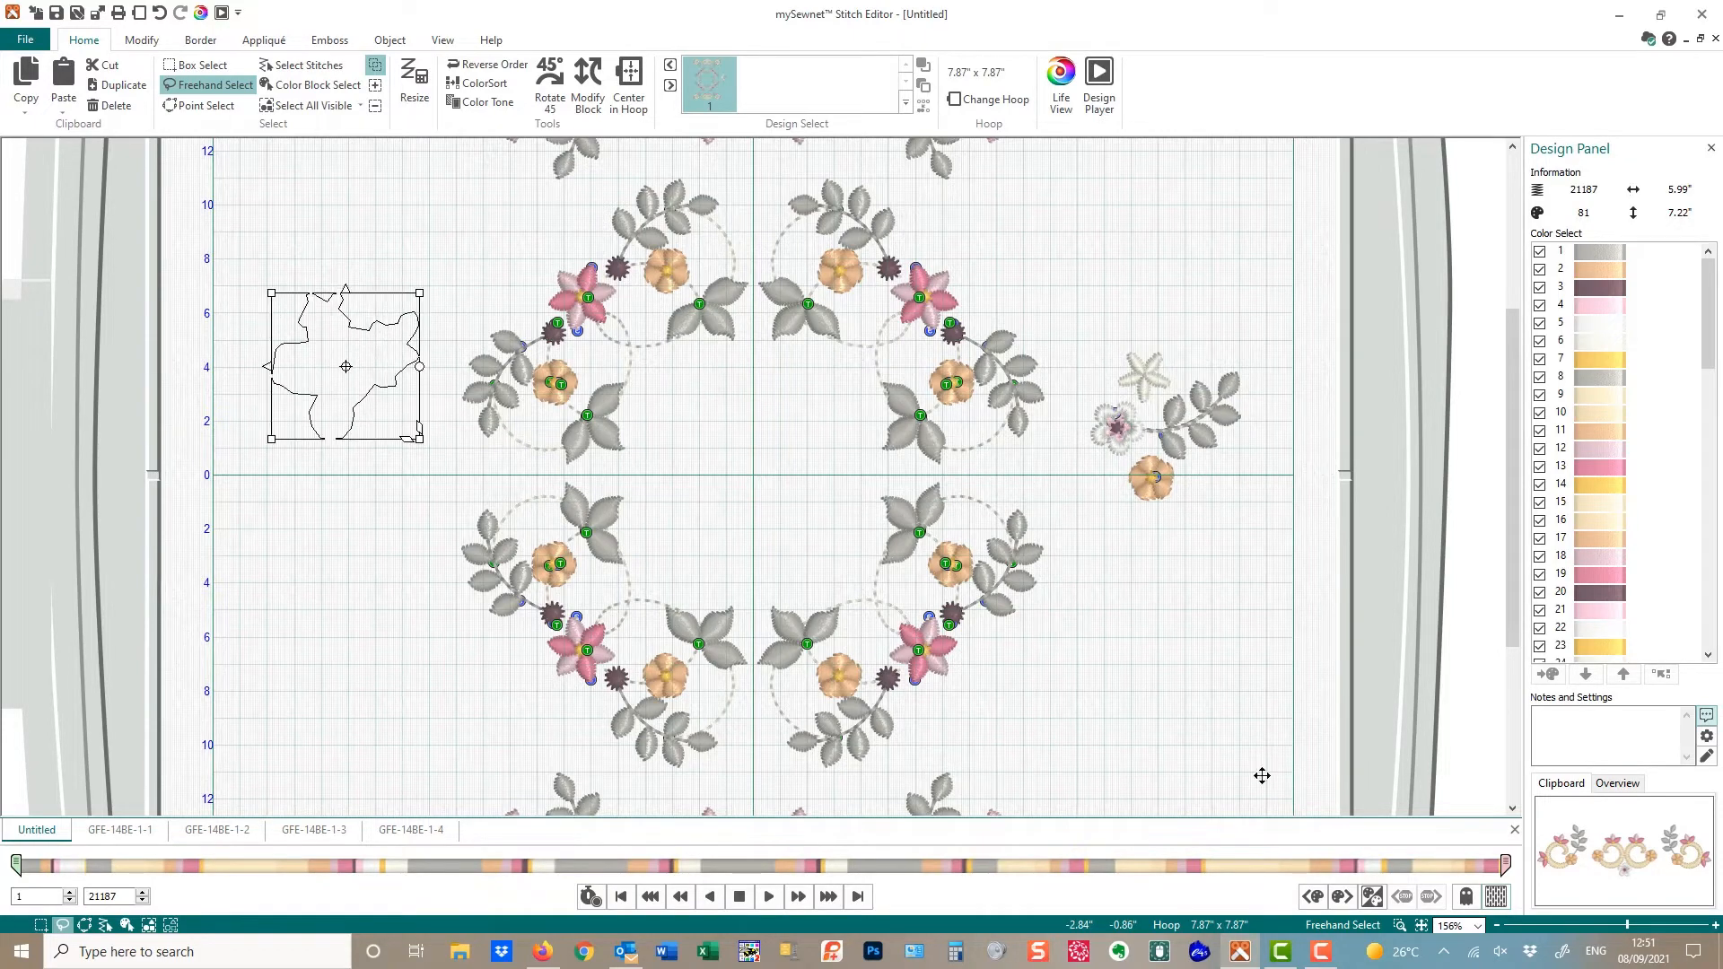
{"action": "left_click", "coordinate": [1422, 926]}
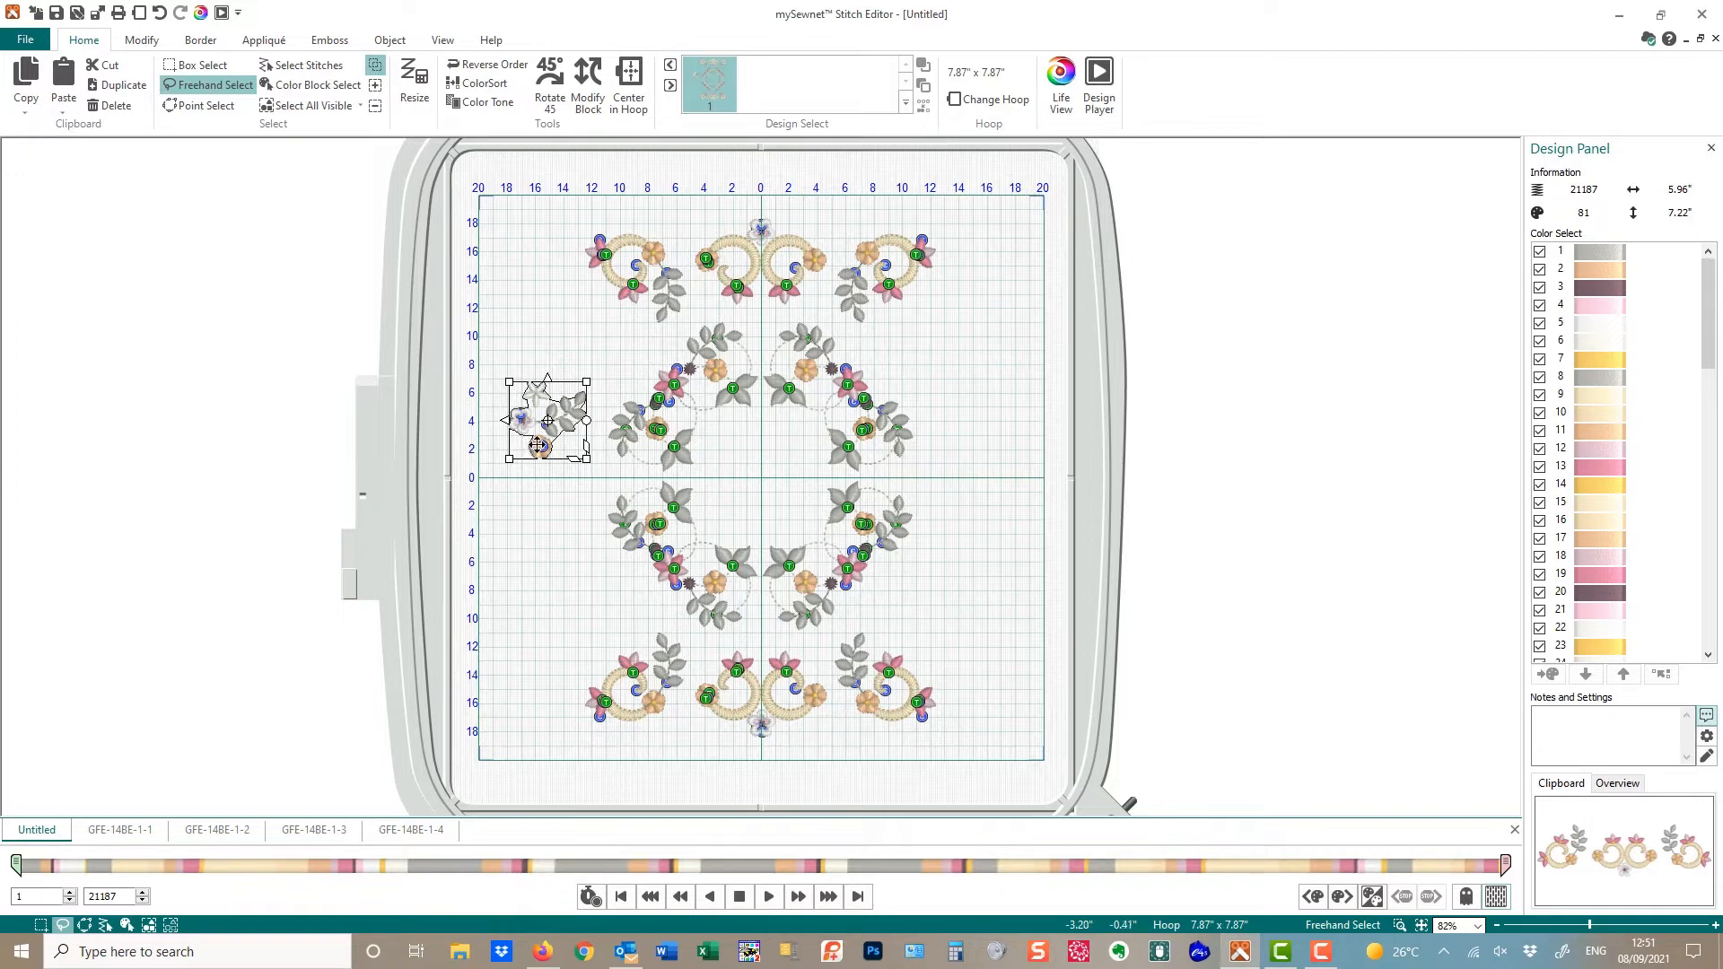
{"action": "mouse_move", "coordinate": [542, 438]}
{"action": "left_mouse_down"}
{"action": "mouse_move", "coordinate": [588, 422]}
{"action": "mouse_move", "coordinate": [950, 488]}
{"action": "mouse_move", "coordinate": [937, 495]}
{"action": "left_mouse_up"}
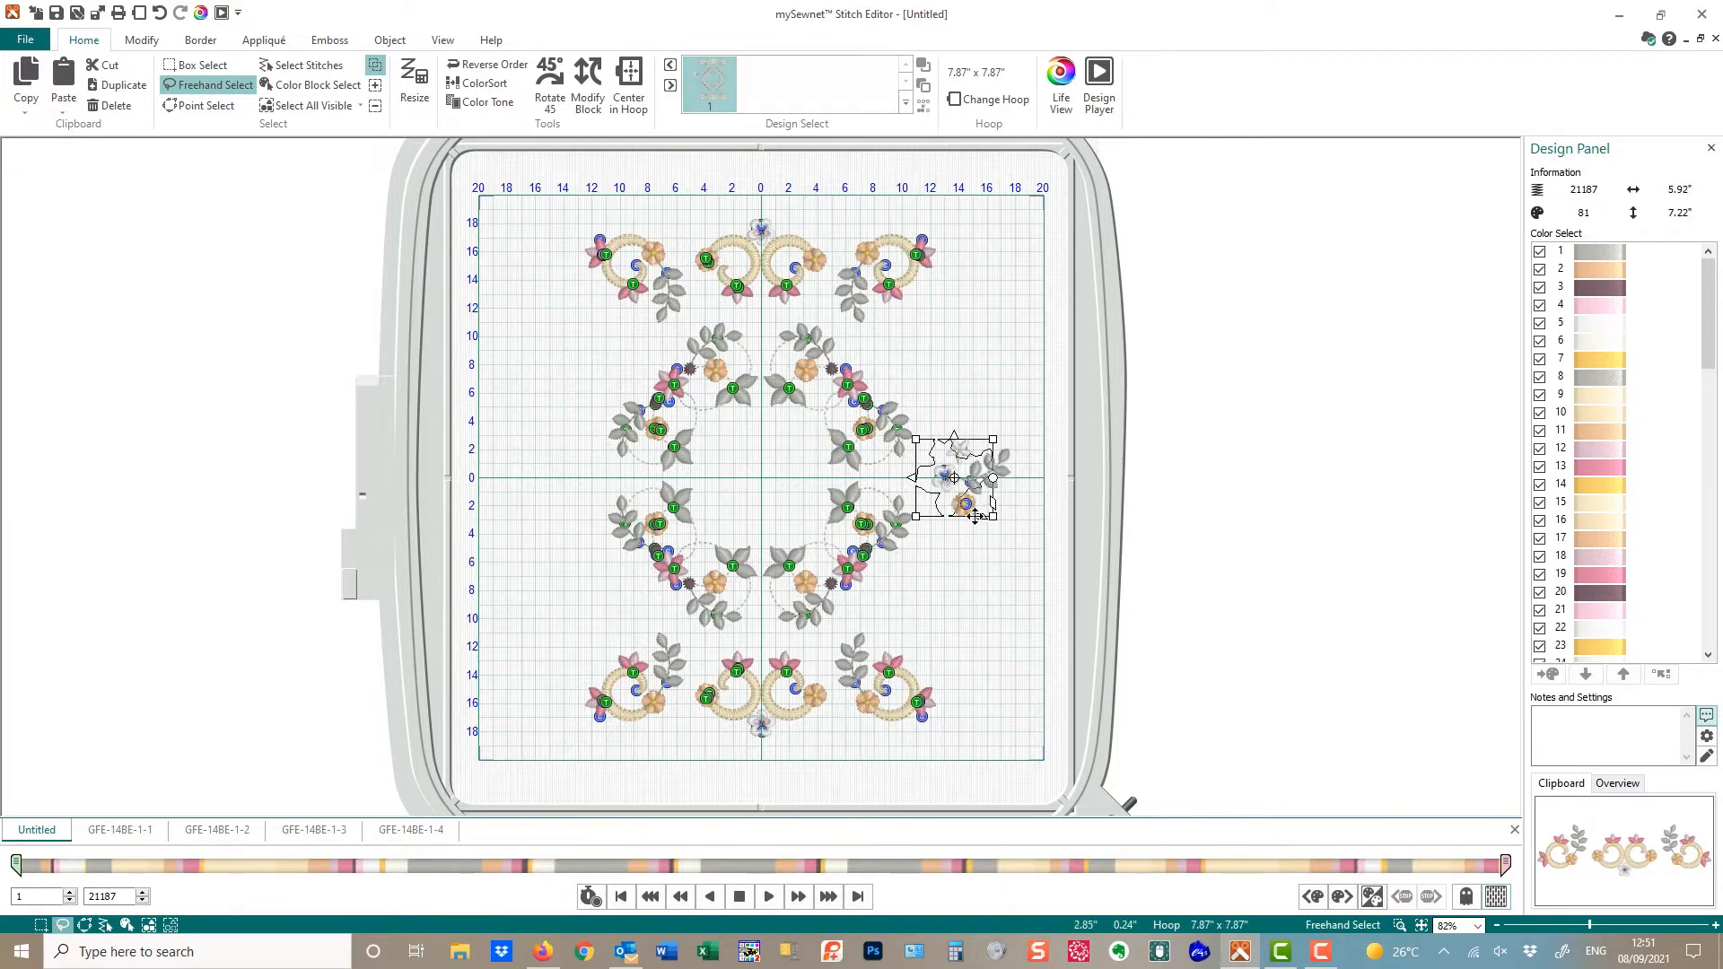
Copy and paste the flower-and-leaf spray, mirror the copy horizontally and place it beside the left-hand garlands on the horizontal centre line
{"action": "left_click", "coordinate": [1396, 923]}
{"action": "mouse_move", "coordinate": [401, 302]}
{"action": "left_mouse_down"}
{"action": "mouse_move", "coordinate": [543, 346]}
{"action": "mouse_move", "coordinate": [1158, 664]}
{"action": "left_mouse_up"}
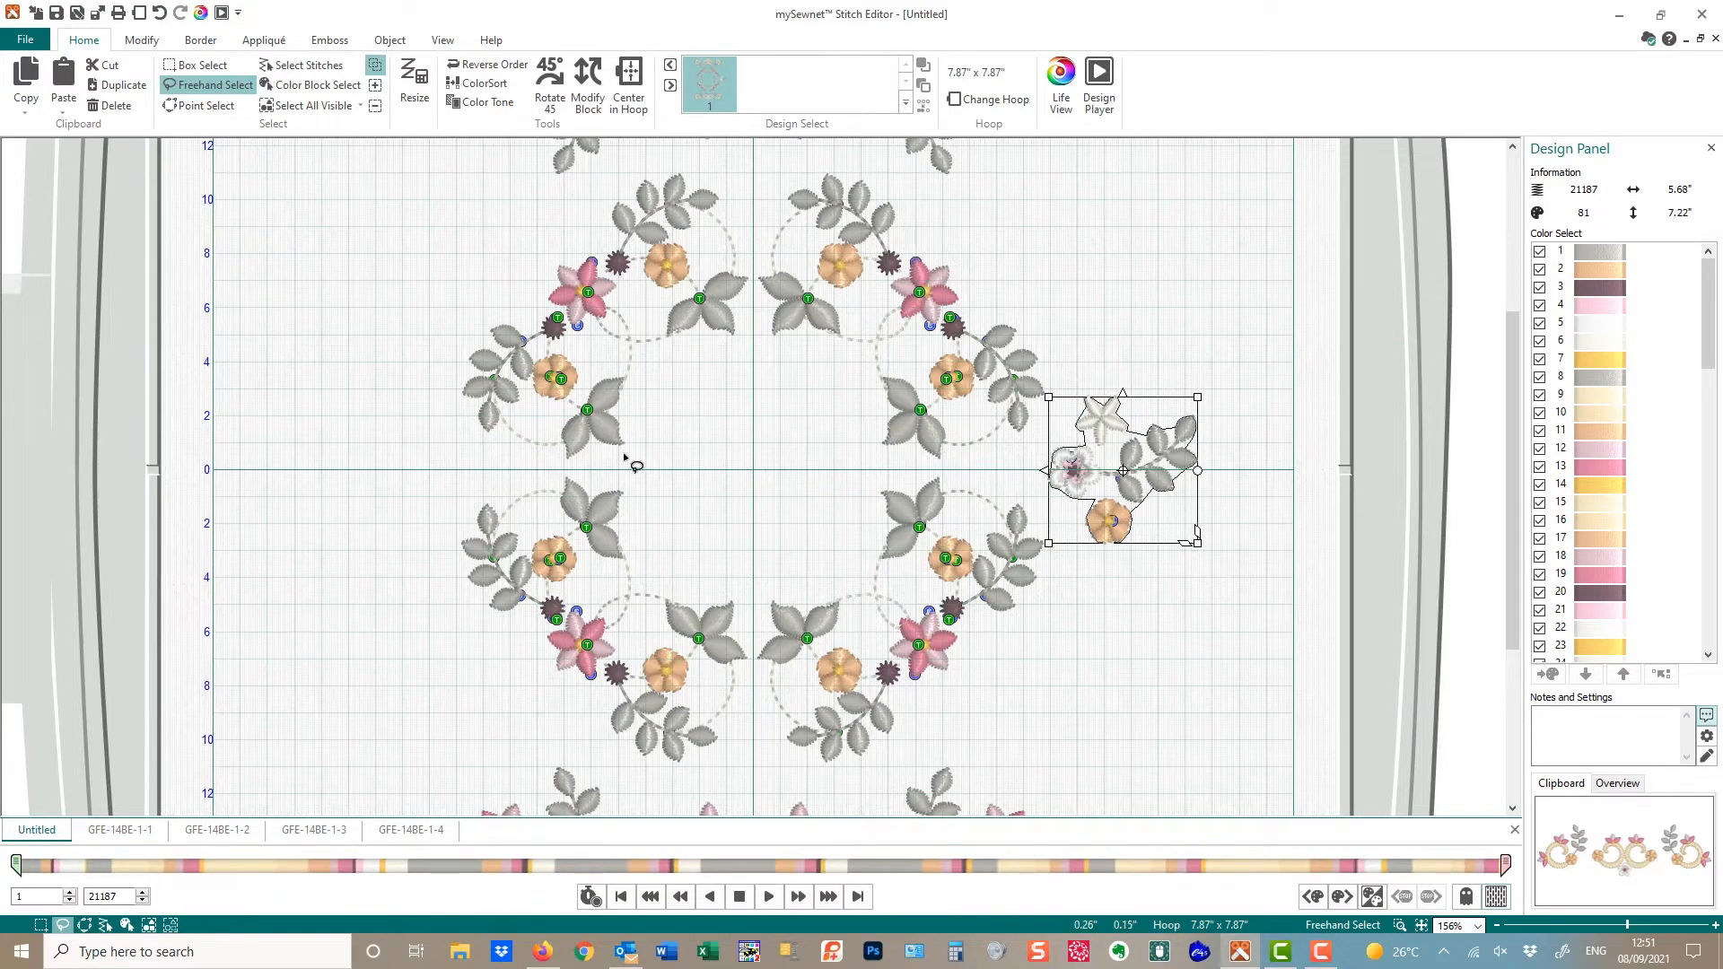
{"action": "left_click", "coordinate": [45, 71]}
{"action": "left_click", "coordinate": [63, 79]}
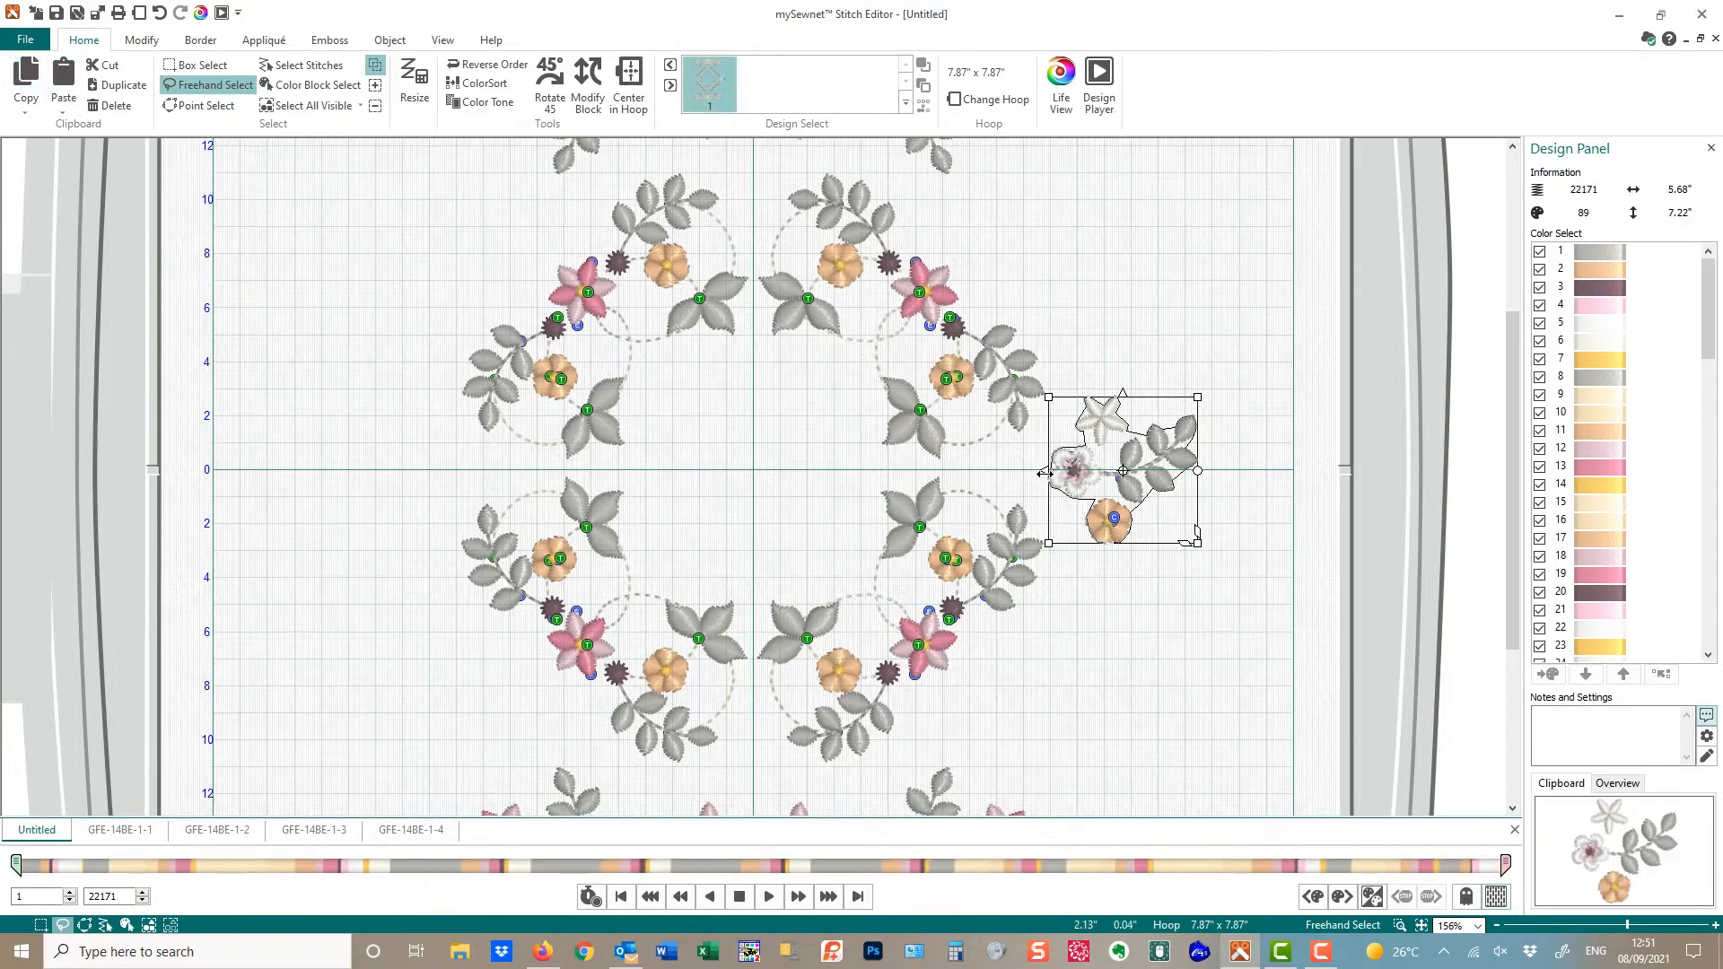
{"action": "mouse_move", "coordinate": [1045, 473]}
{"action": "left_mouse_down"}
{"action": "mouse_move", "coordinate": [308, 460]}
{"action": "mouse_move", "coordinate": [323, 466]}
{"action": "left_mouse_up"}
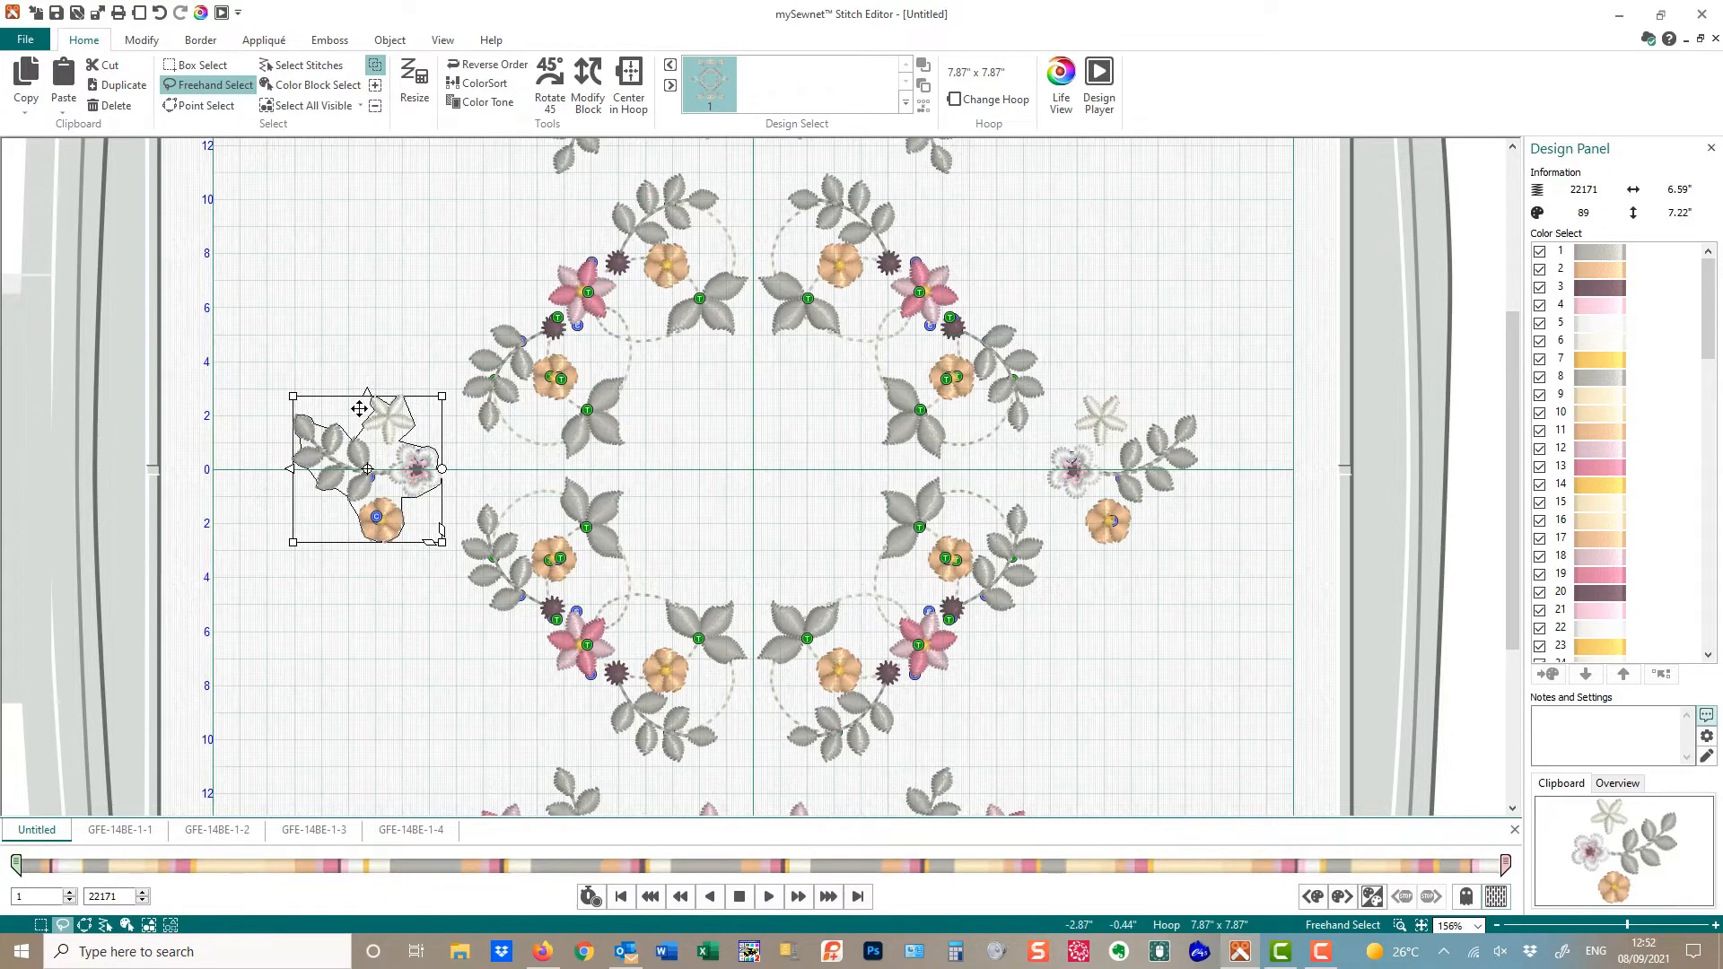
Mirror the left spray vertically, nudge it right until it sits closer to the garlands, and deselect it
{"action": "key", "text": "ctrl+k"}
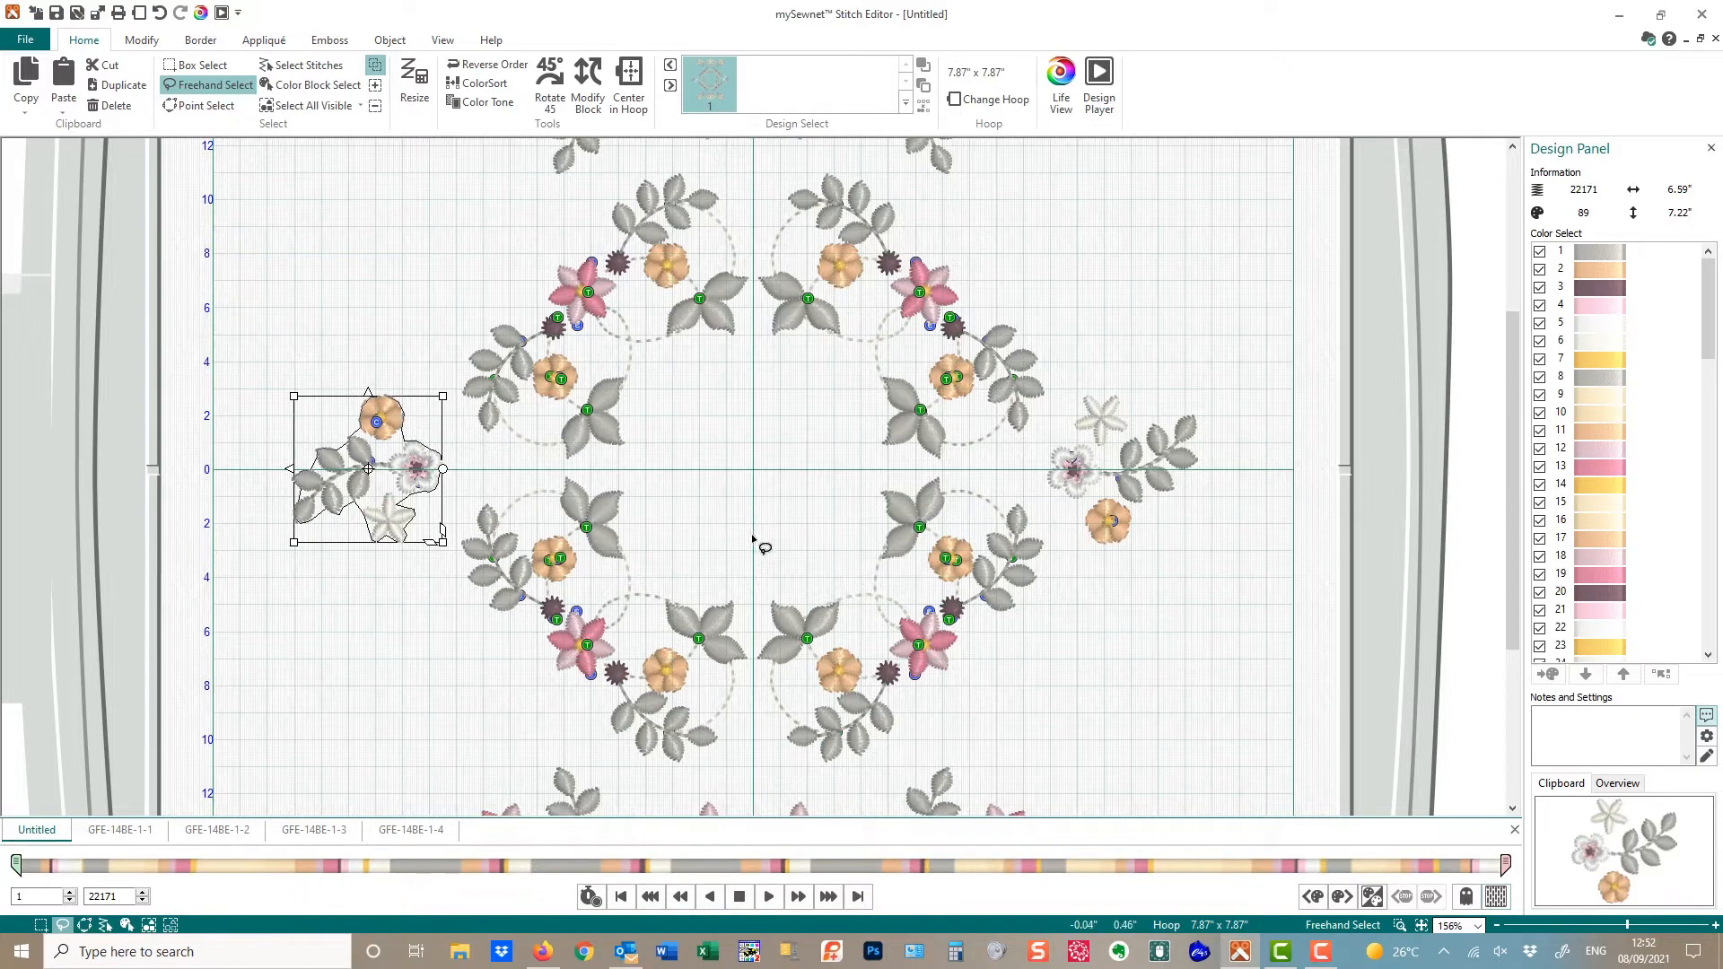
{"action": "key", "text": "Right"}
{"action": "key", "text": "Right"}
{"action": "key", "text": "Right"}
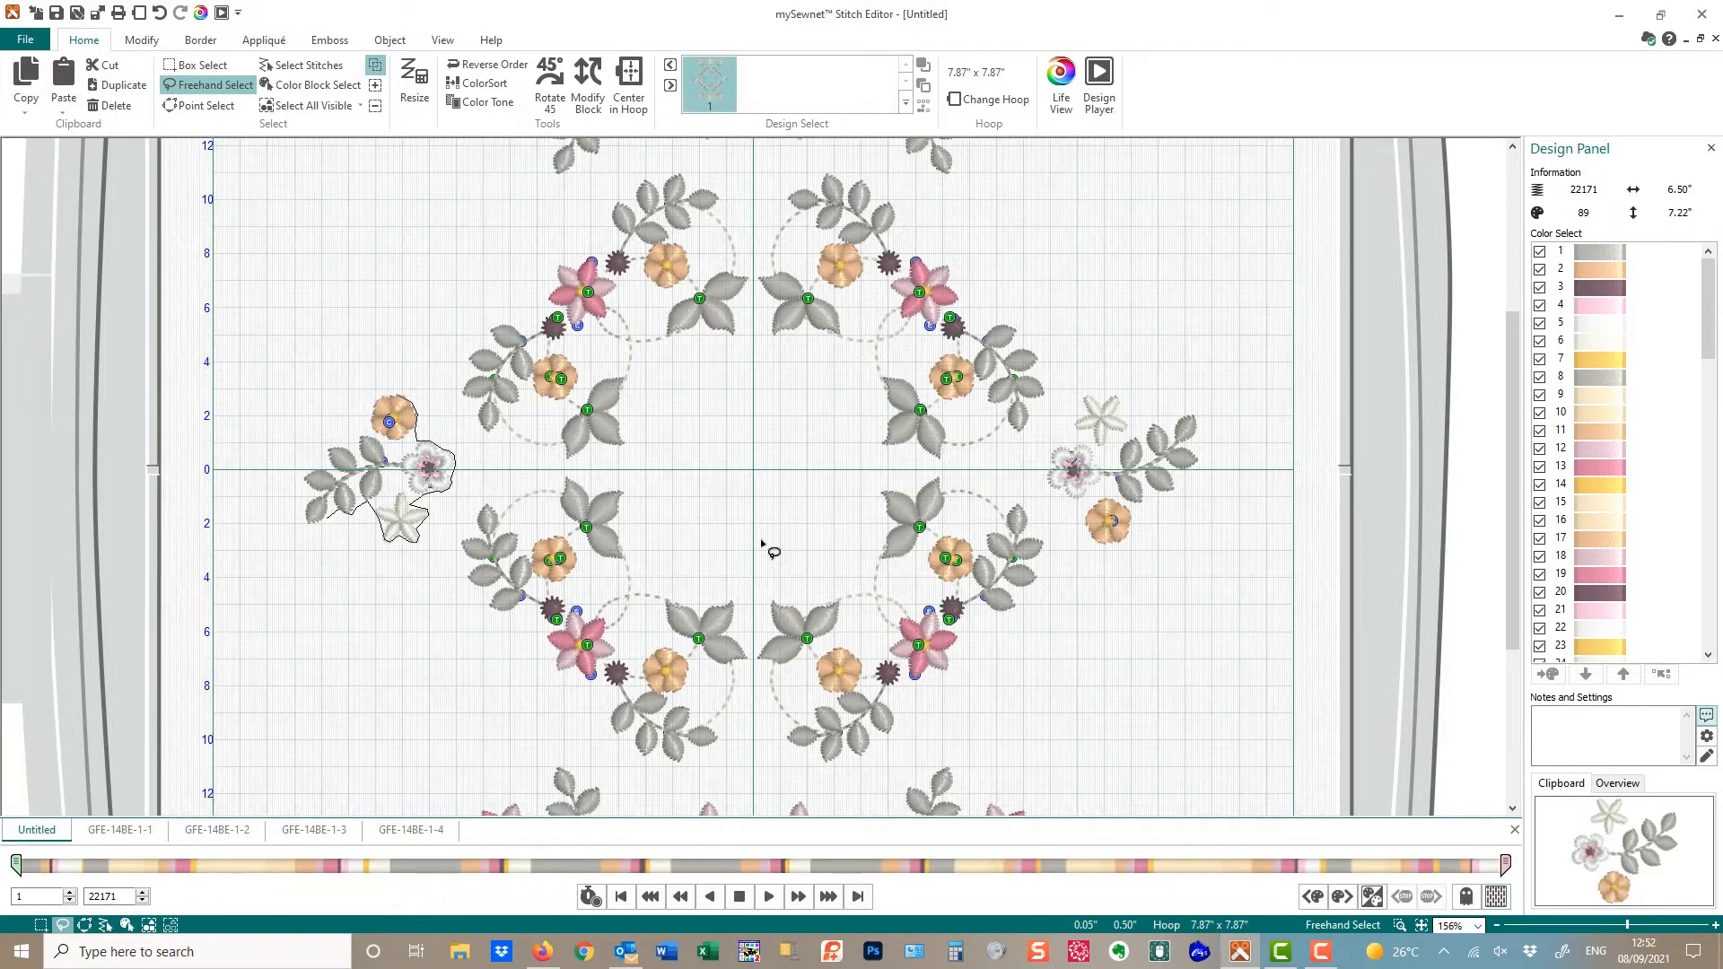
{"action": "key", "text": "Right"}
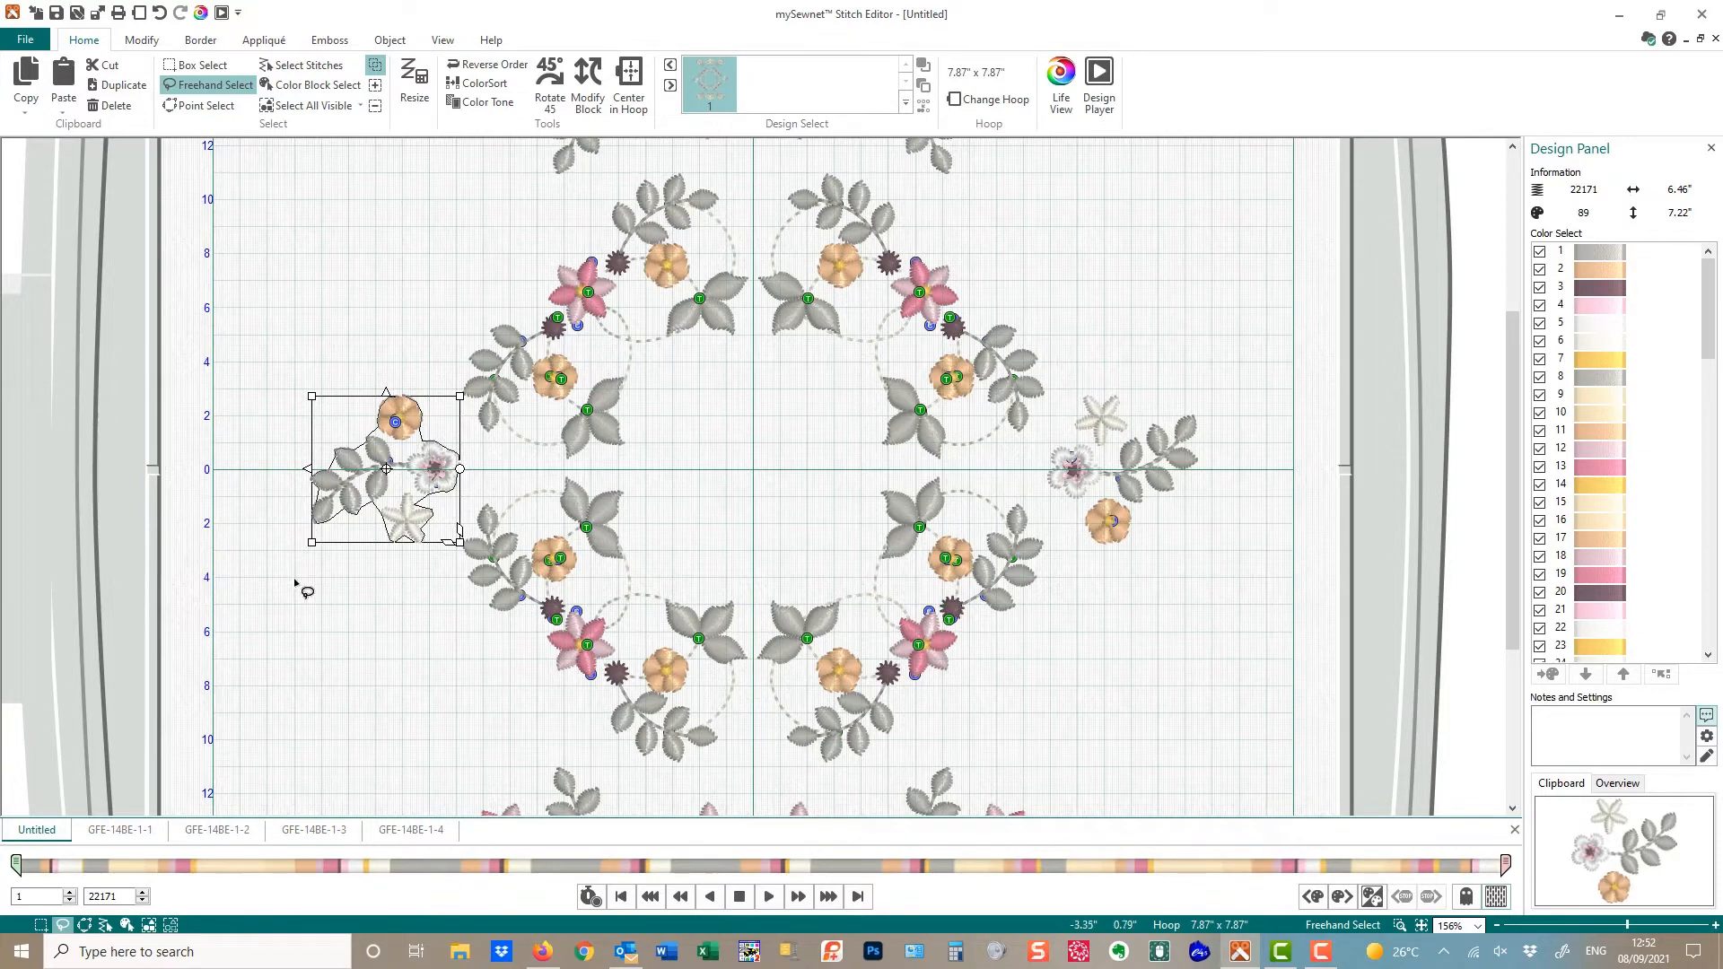
{"action": "left_click", "coordinate": [319, 604]}
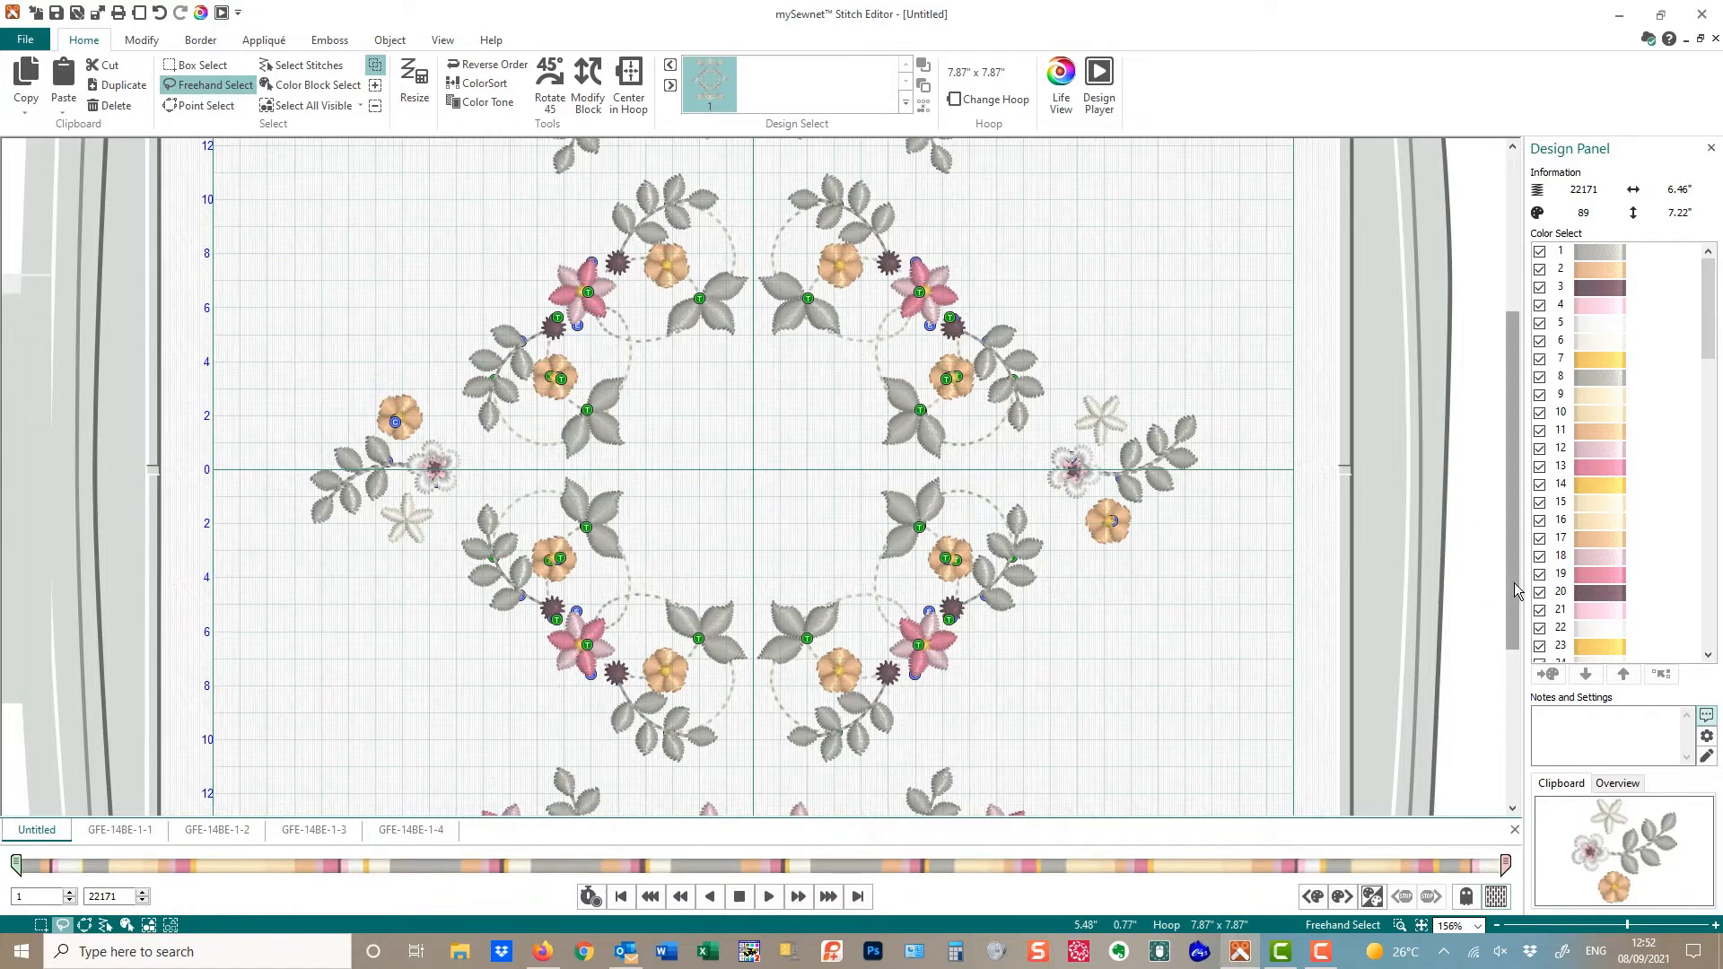
Duplicate the upper-right scroll with its flowers and leaves, mirror the copy horizontally and move it out to the right of the original
{"action": "mouse_move", "coordinate": [1515, 583]}
{"action": "left_mouse_down"}
{"action": "mouse_move", "coordinate": [1510, 526]}
{"action": "mouse_move", "coordinate": [1509, 551]}
{"action": "left_mouse_up"}
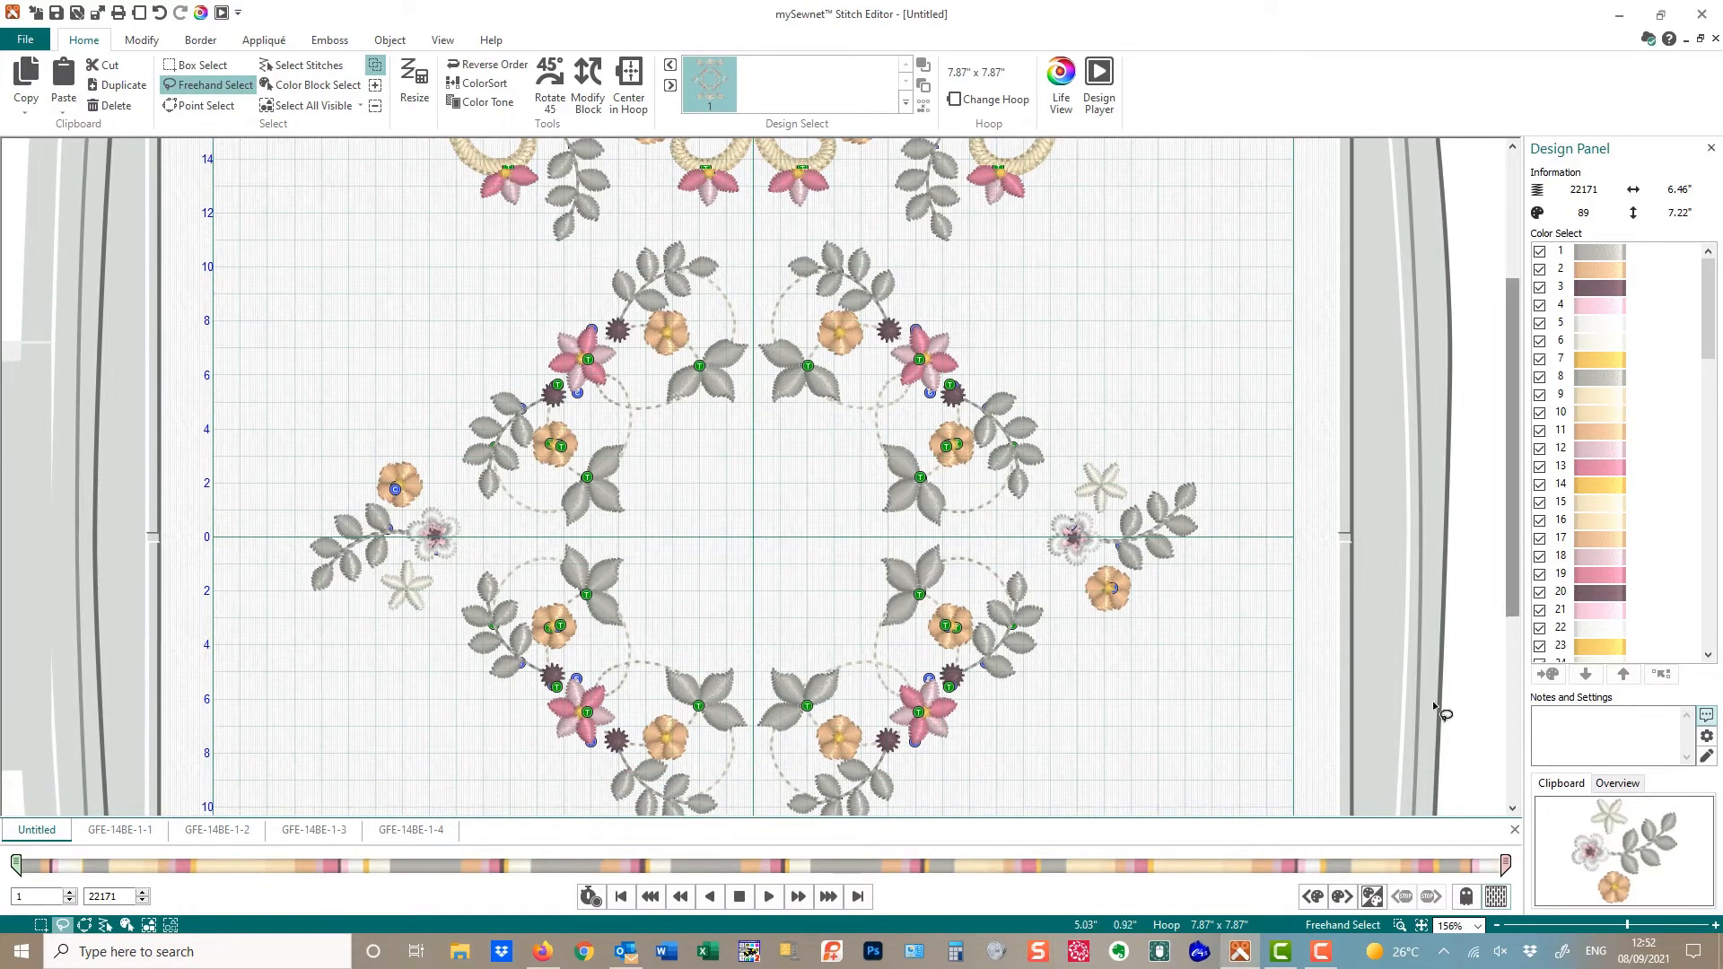
{"action": "left_click", "coordinate": [1425, 925]}
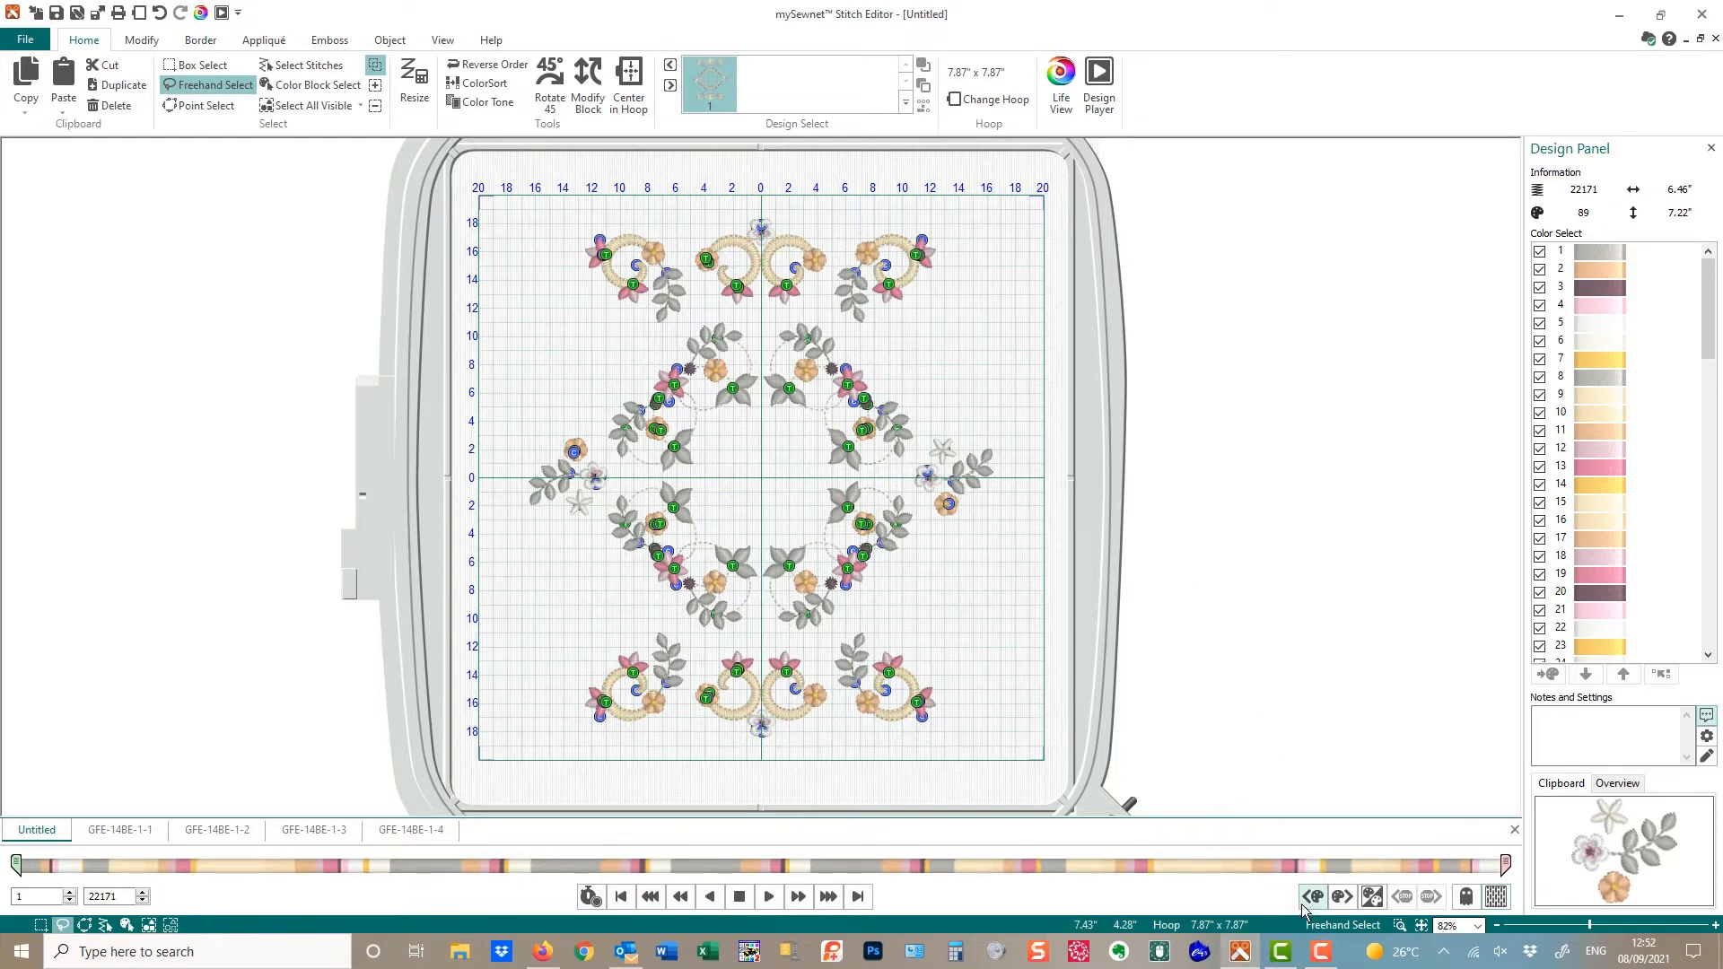
{"action": "left_click", "coordinate": [1403, 927]}
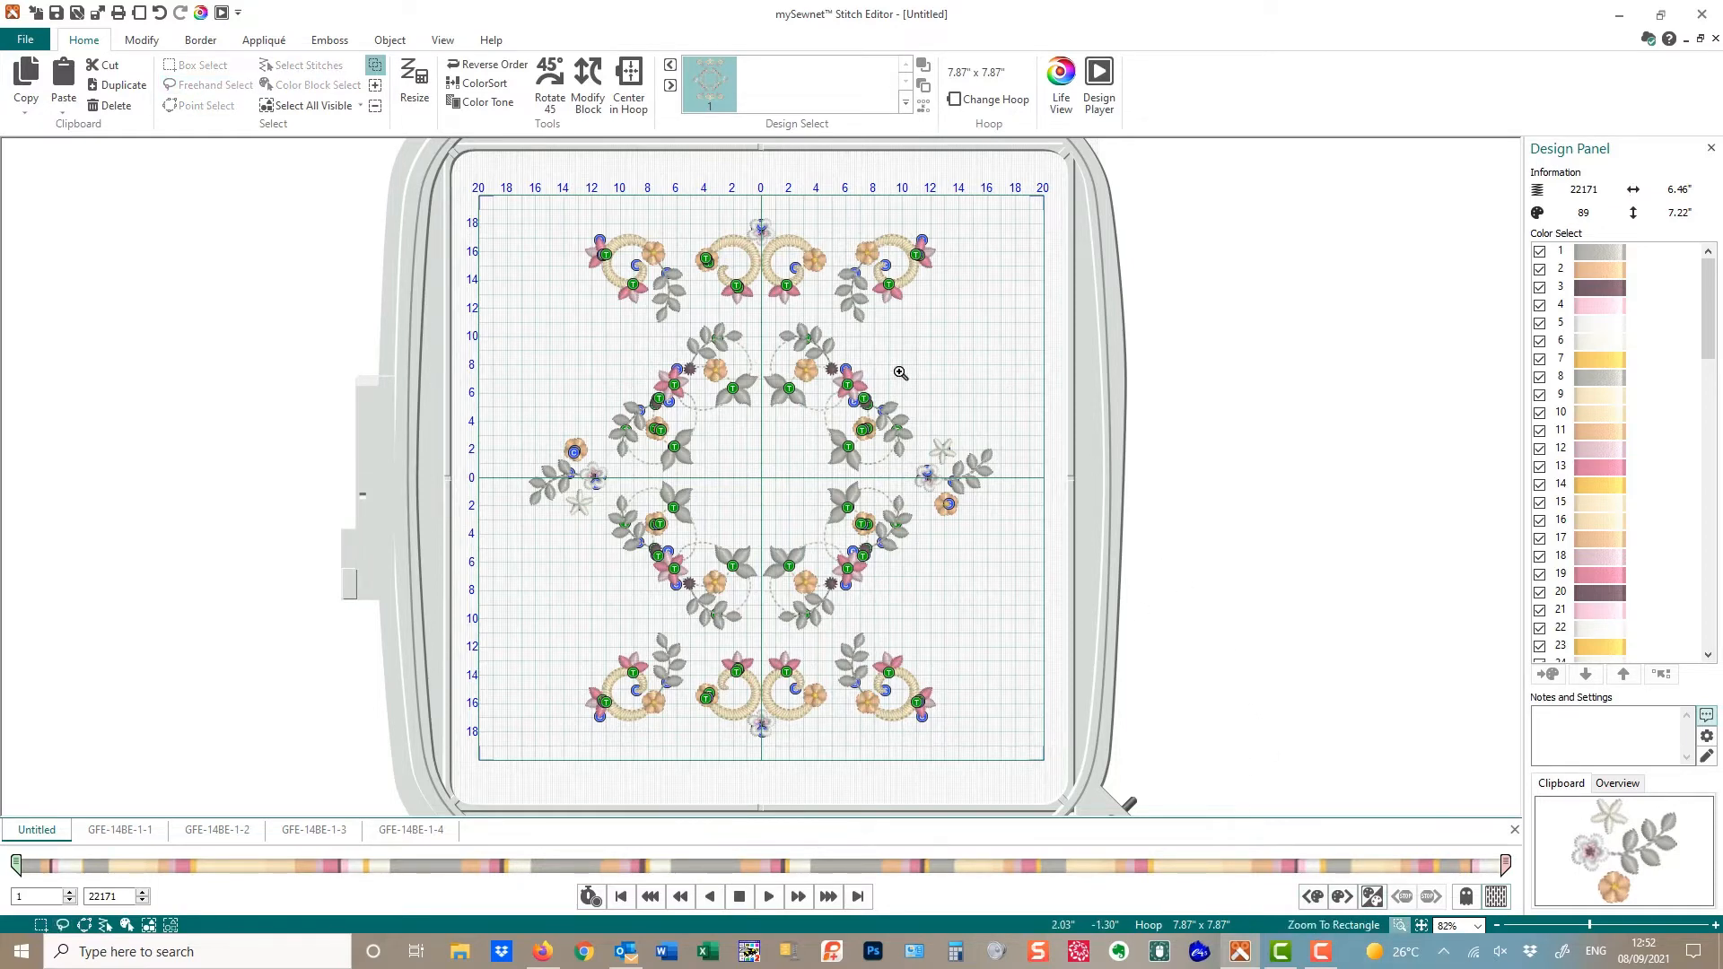
{"action": "left_click_drag", "start_coordinate": [822, 175], "coordinate": [1003, 359]}
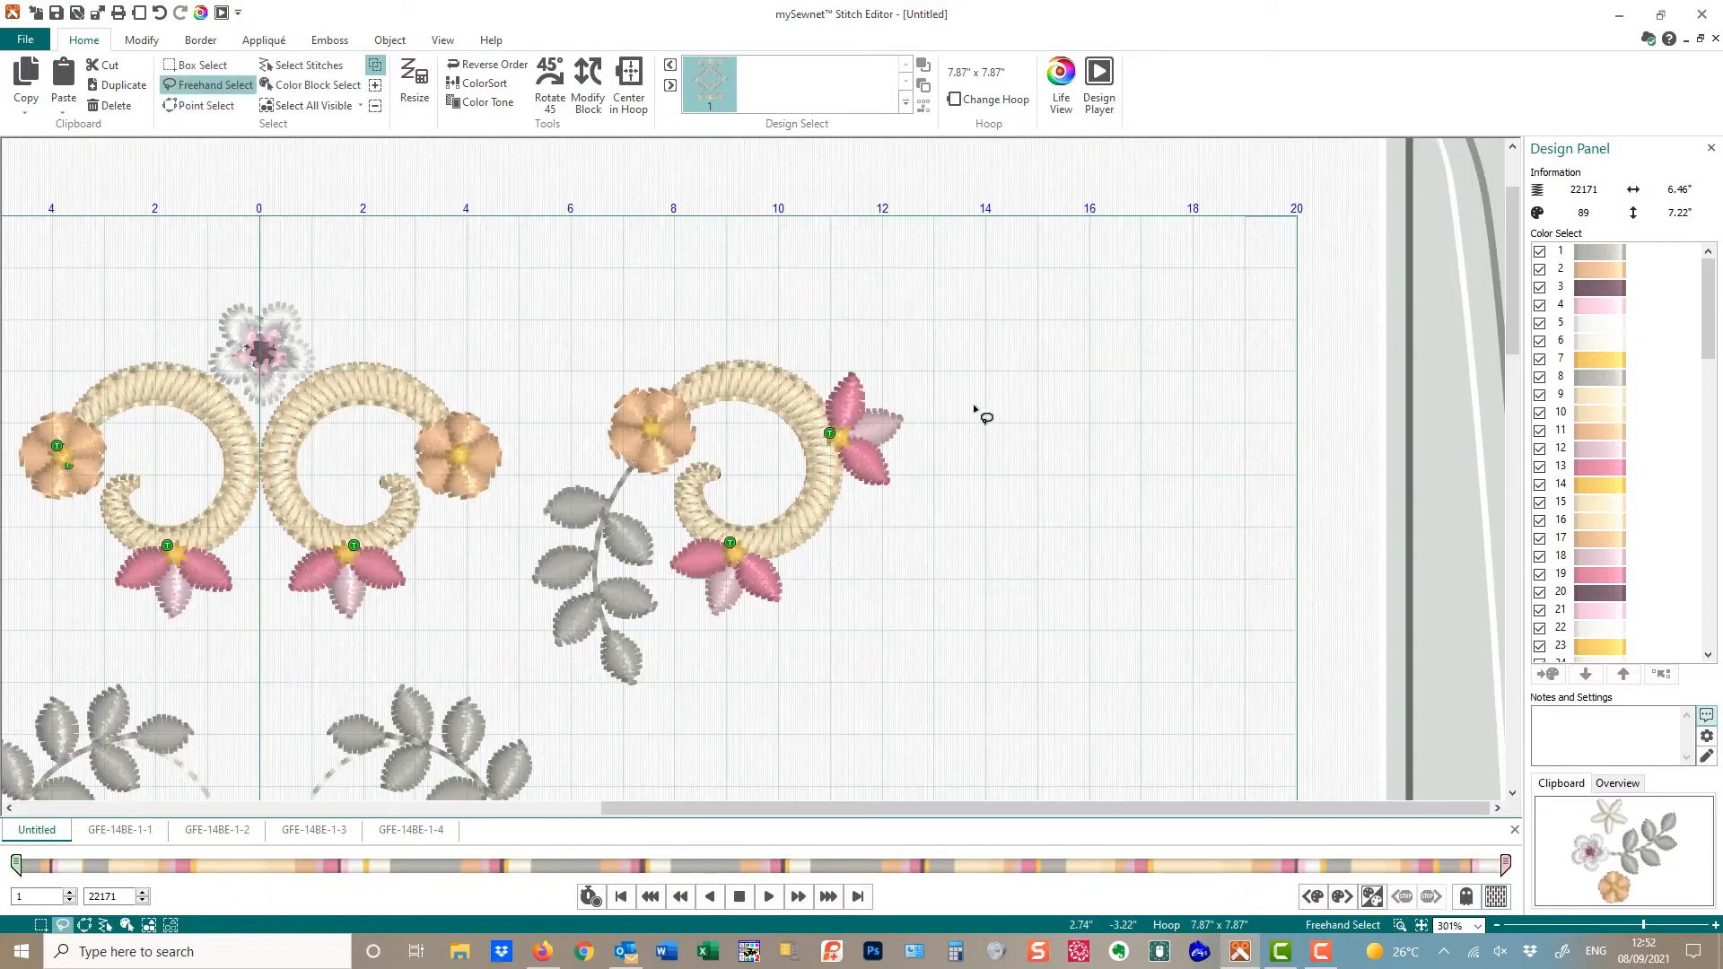
{"action": "mouse_move", "coordinate": [583, 318]}
{"action": "left_mouse_down"}
{"action": "mouse_move", "coordinate": [898, 270]}
{"action": "mouse_move", "coordinate": [1021, 423]}
{"action": "mouse_move", "coordinate": [986, 678]}
{"action": "mouse_move", "coordinate": [786, 718]}
{"action": "mouse_move", "coordinate": [617, 718]}
{"action": "mouse_move", "coordinate": [543, 697]}
{"action": "mouse_move", "coordinate": [510, 616]}
{"action": "mouse_move", "coordinate": [515, 522]}
{"action": "mouse_move", "coordinate": [588, 316]}
{"action": "left_mouse_up"}
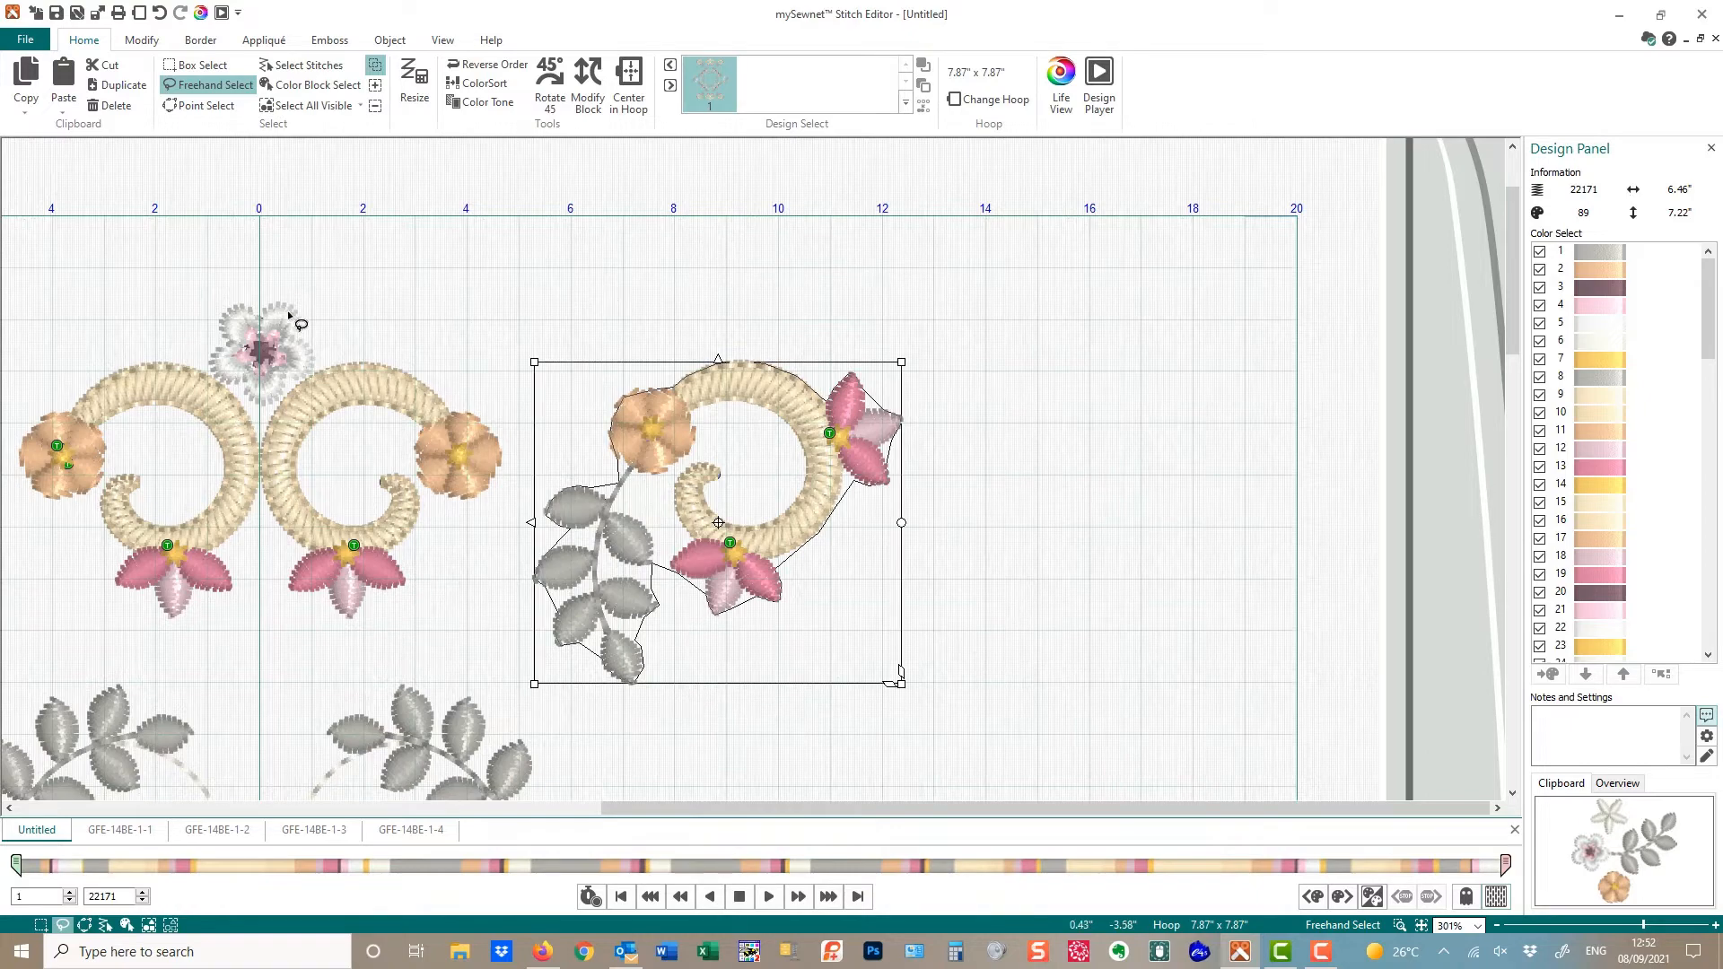
{"action": "left_click", "coordinate": [26, 79]}
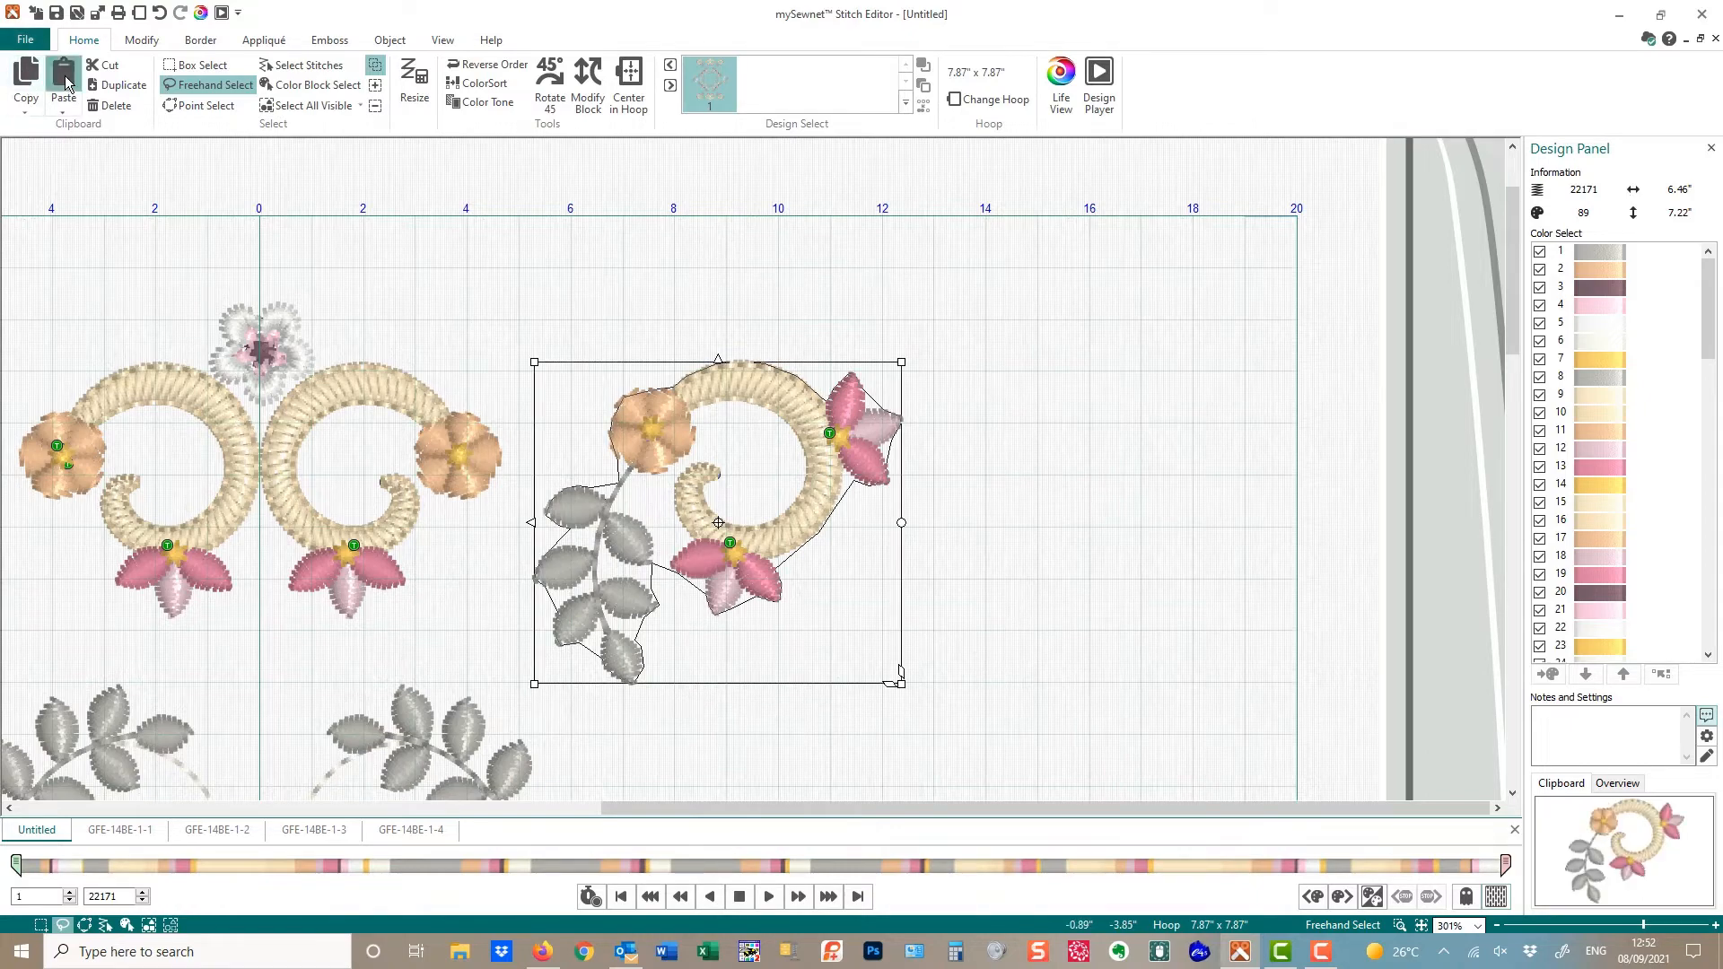
{"action": "key", "text": "ctrl+v"}
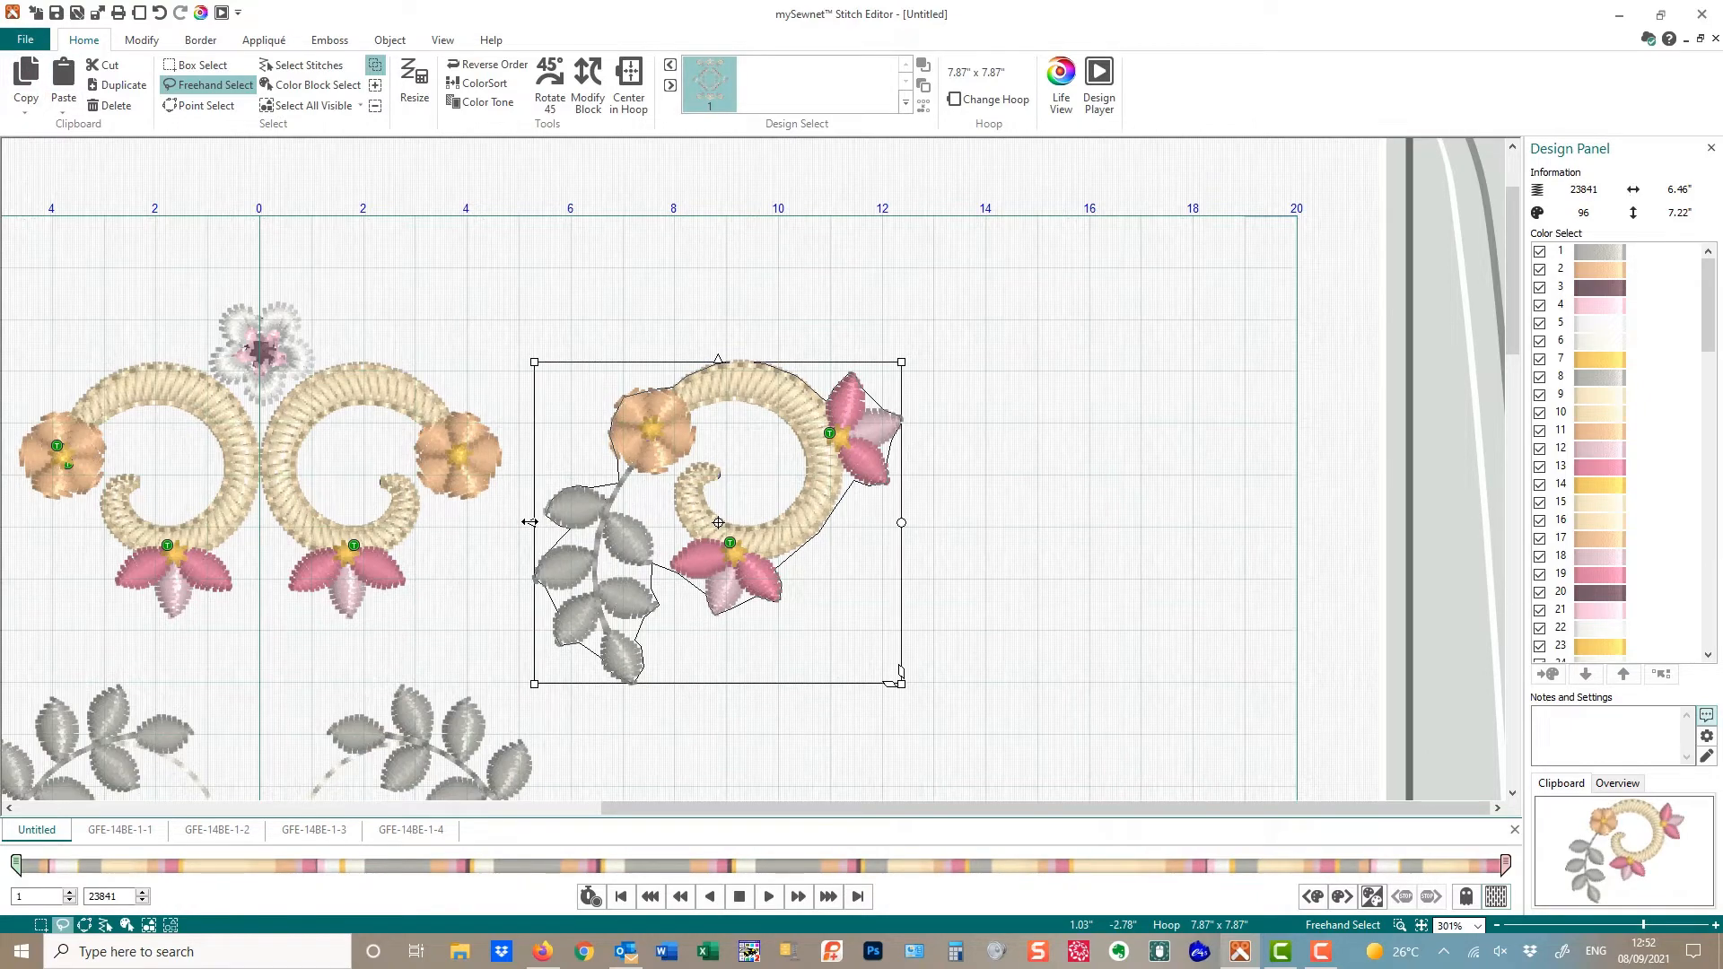
{"action": "key", "text": "ctrl+h"}
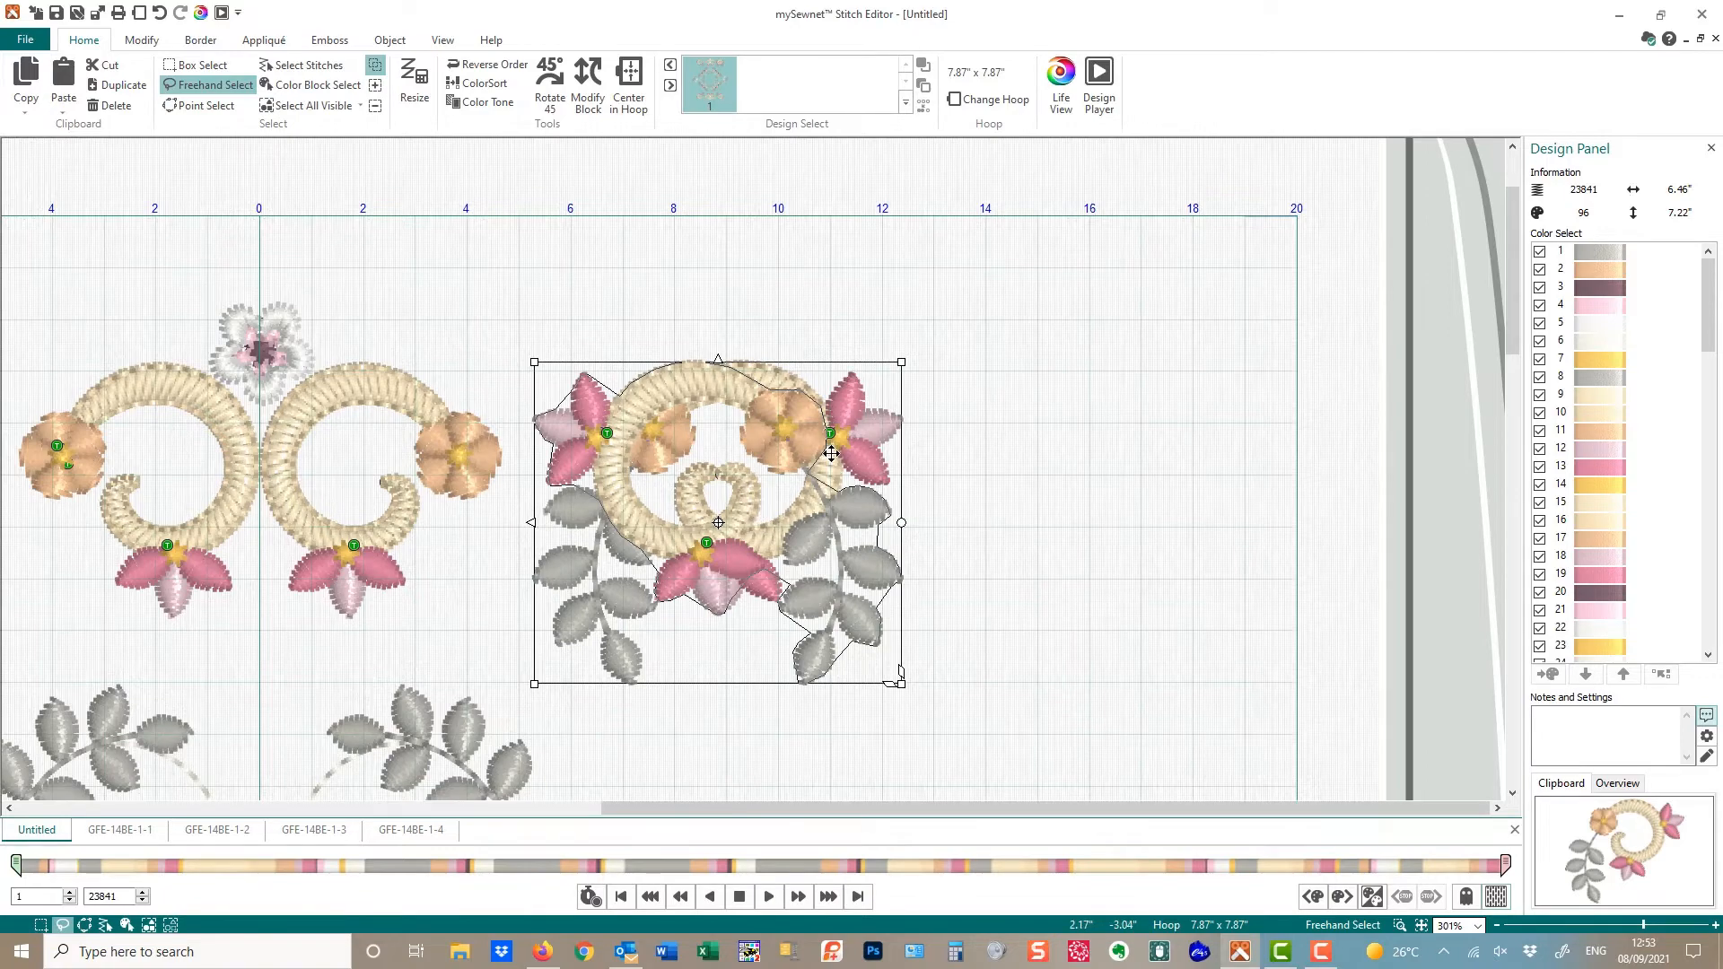
{"action": "left_click_drag", "start_coordinate": [830, 453], "coordinate": [1213, 446]}
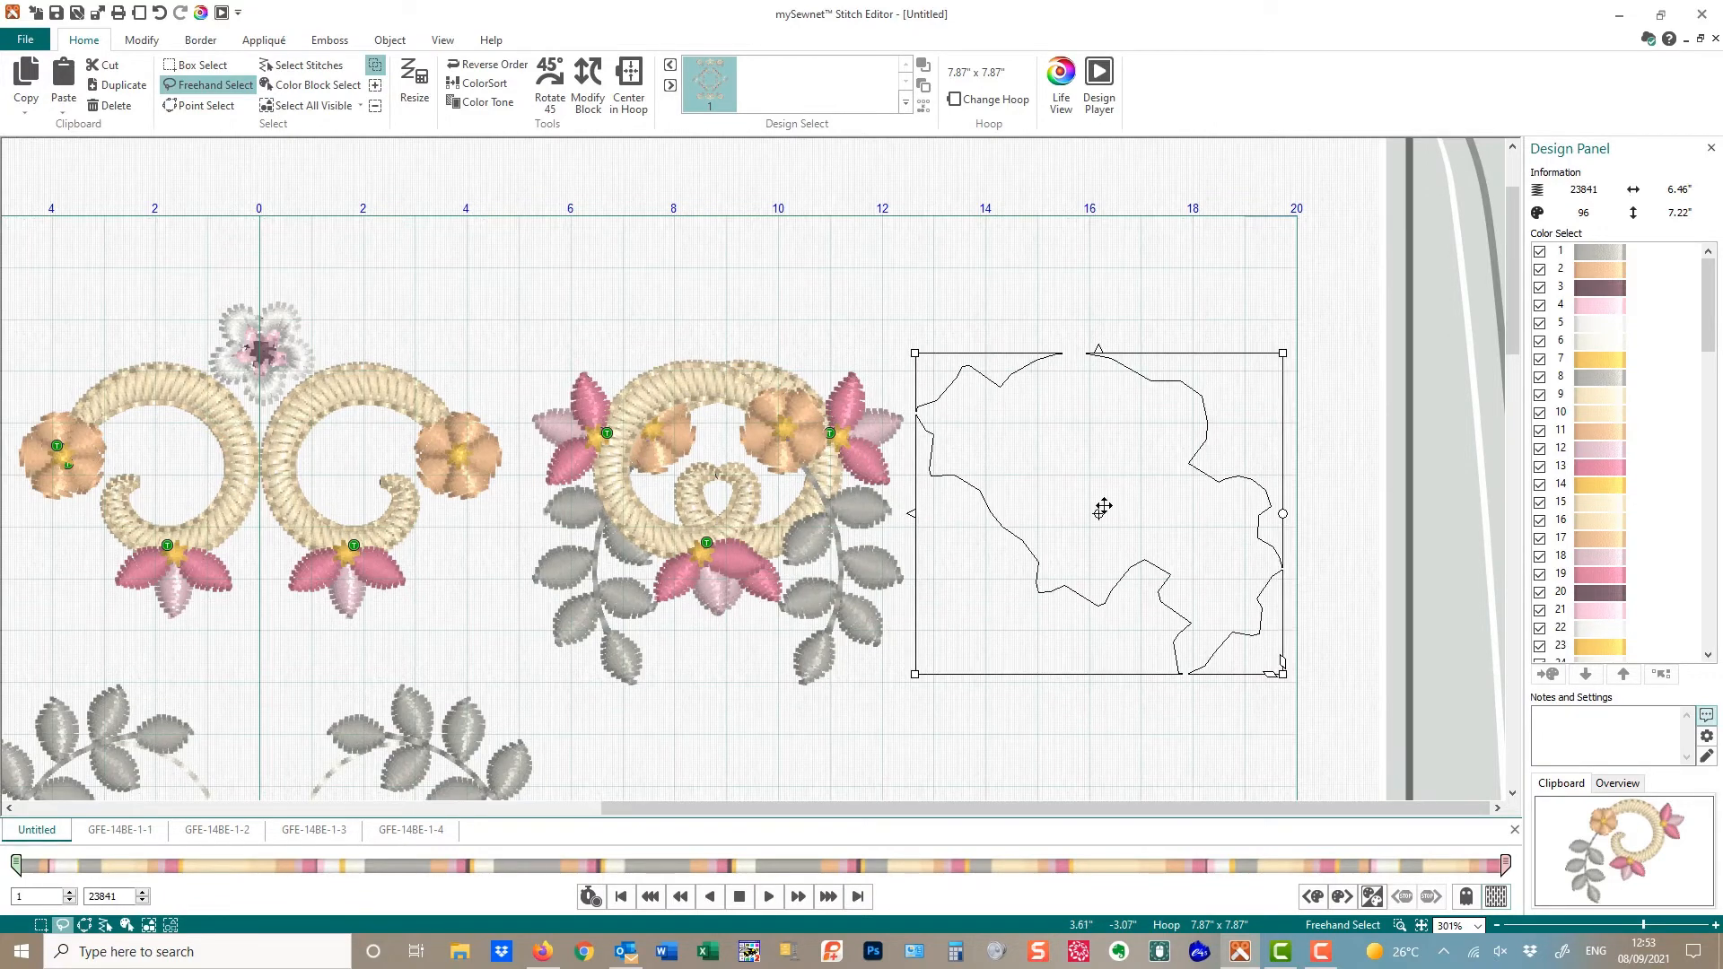
Rotate the mirrored scroll copy 90 degrees clockwise and place it diagonally below the upper-right scroll to form a corner, then deselect it
{"action": "left_click", "coordinate": [560, 85]}
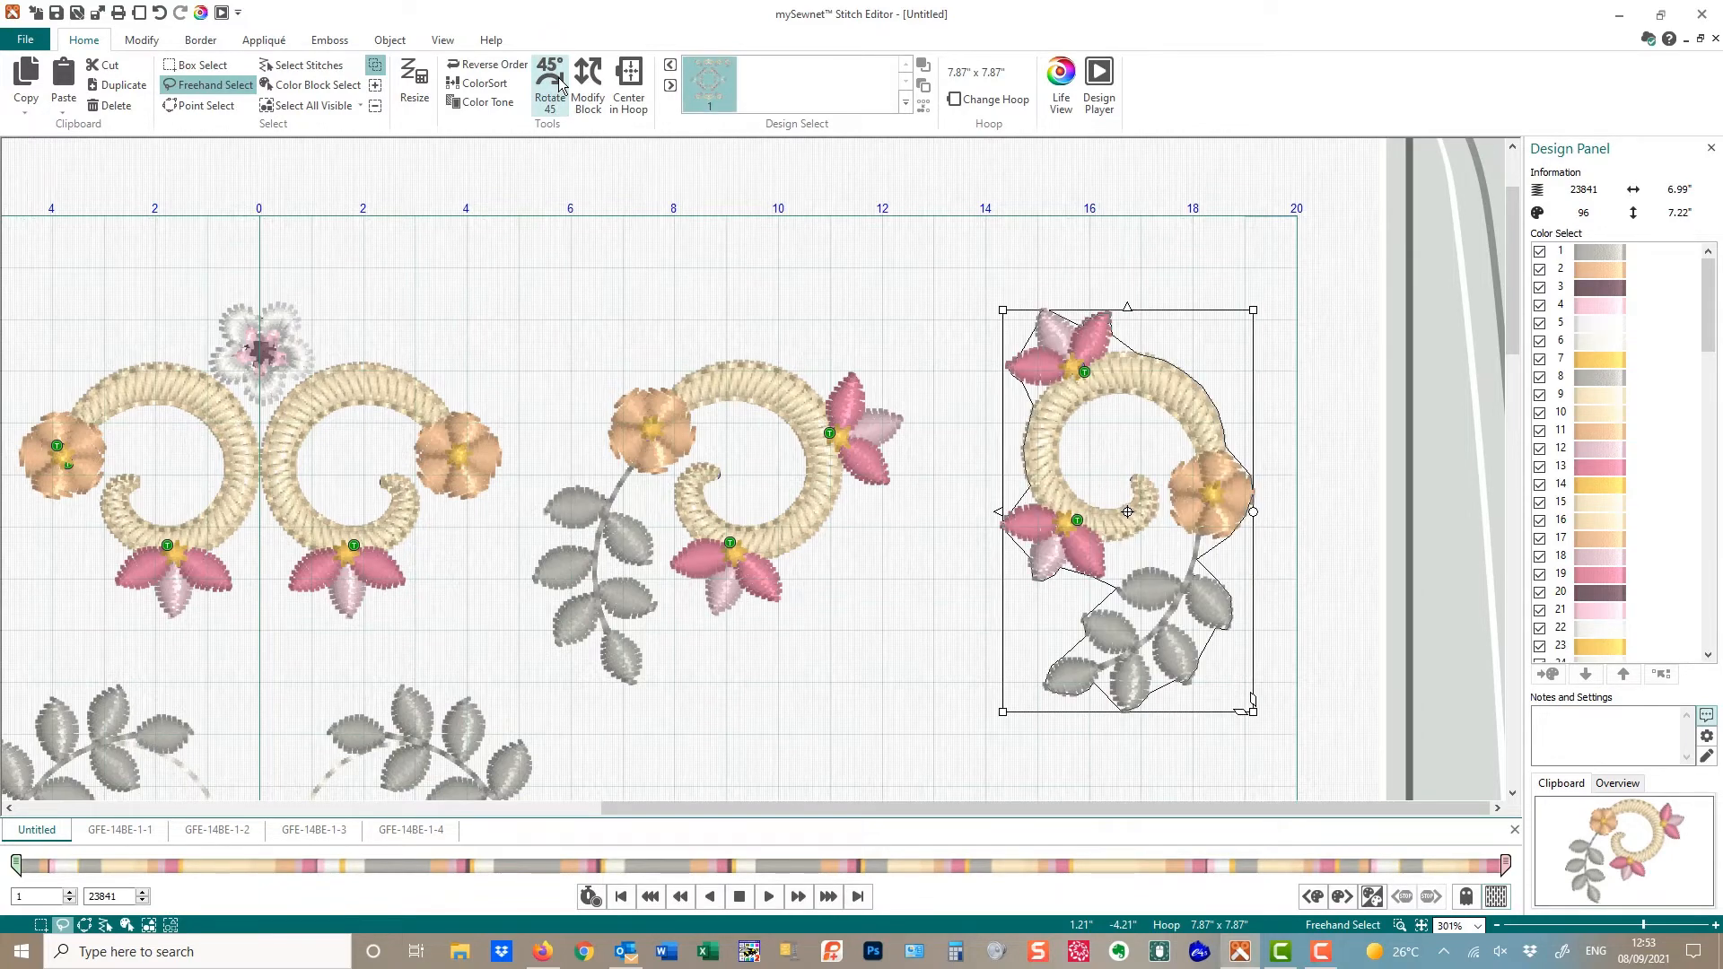
{"action": "left_click", "coordinate": [560, 87]}
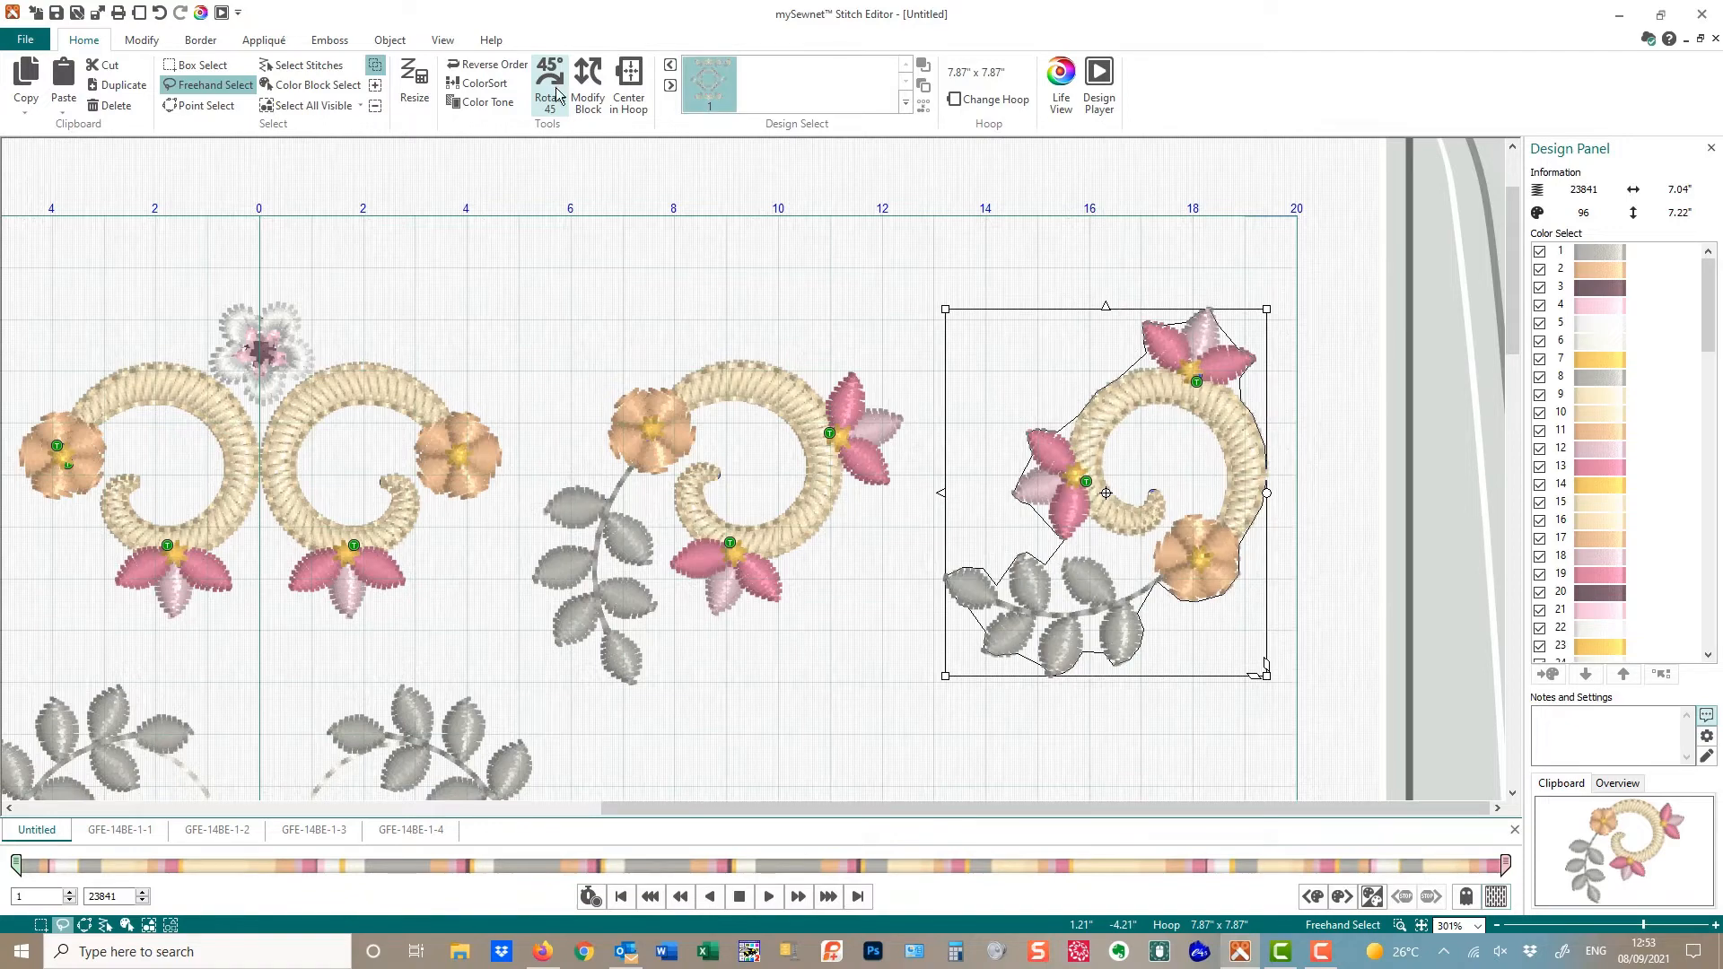
{"action": "left_click_drag", "start_coordinate": [1211, 453], "coordinate": [965, 634]}
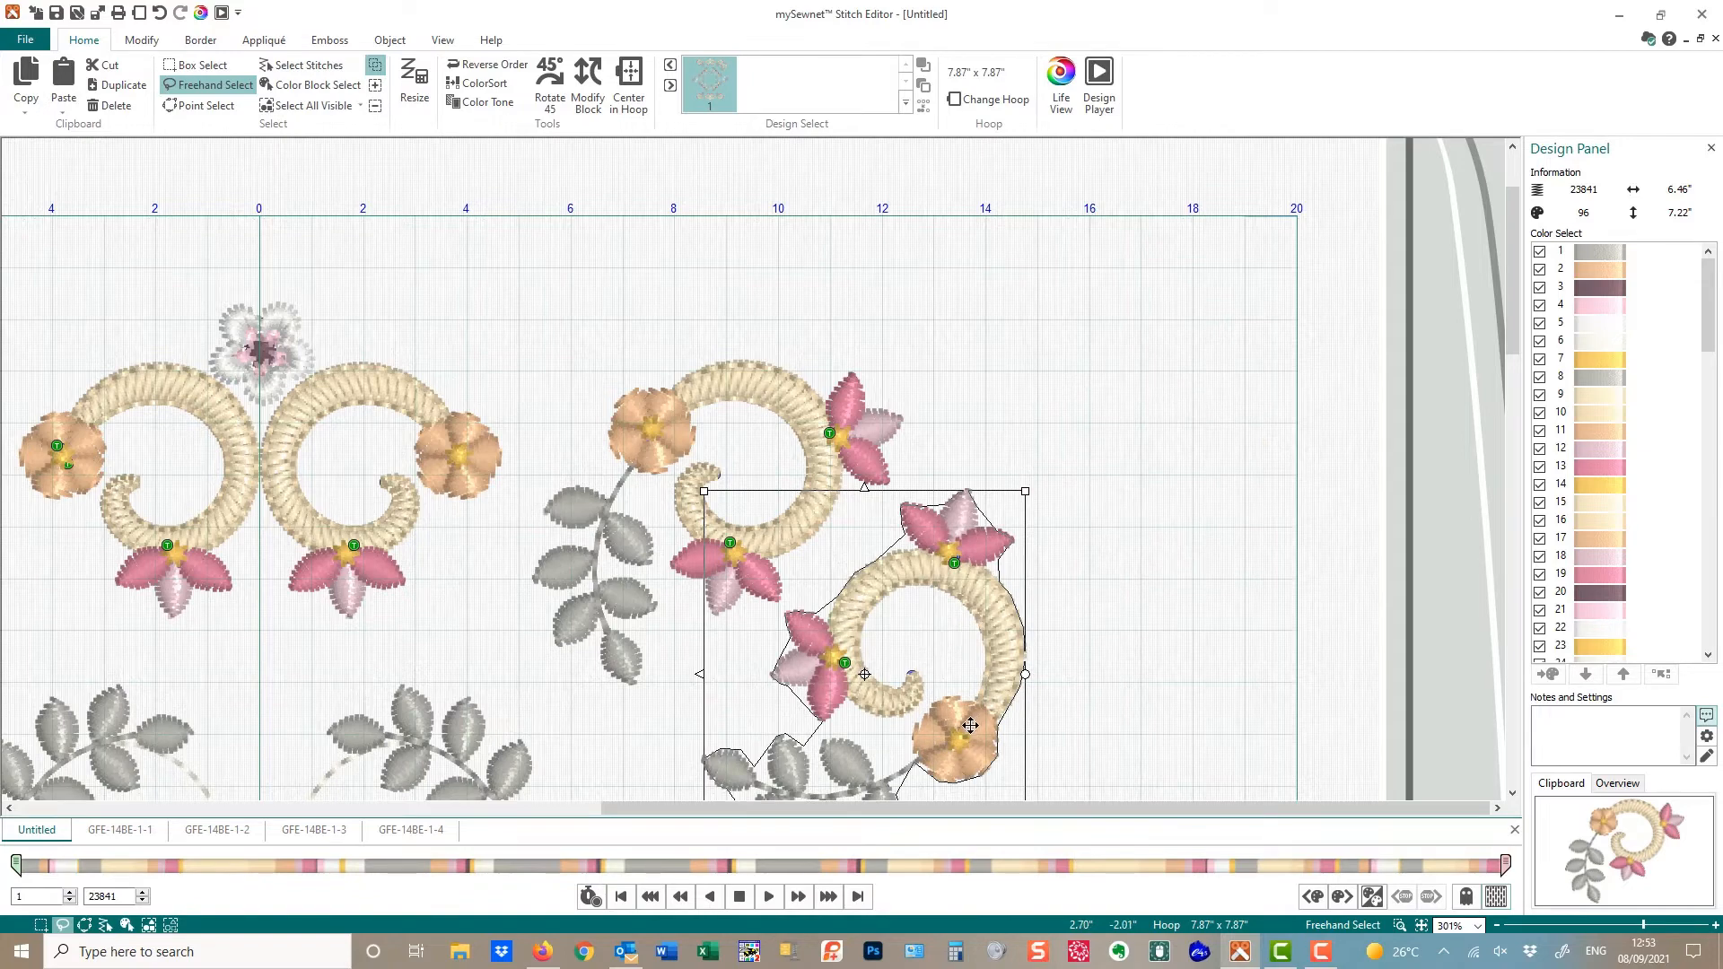
{"action": "scroll", "coordinate": [971, 725], "scroll_direction": "down", "scroll_amount": 3}
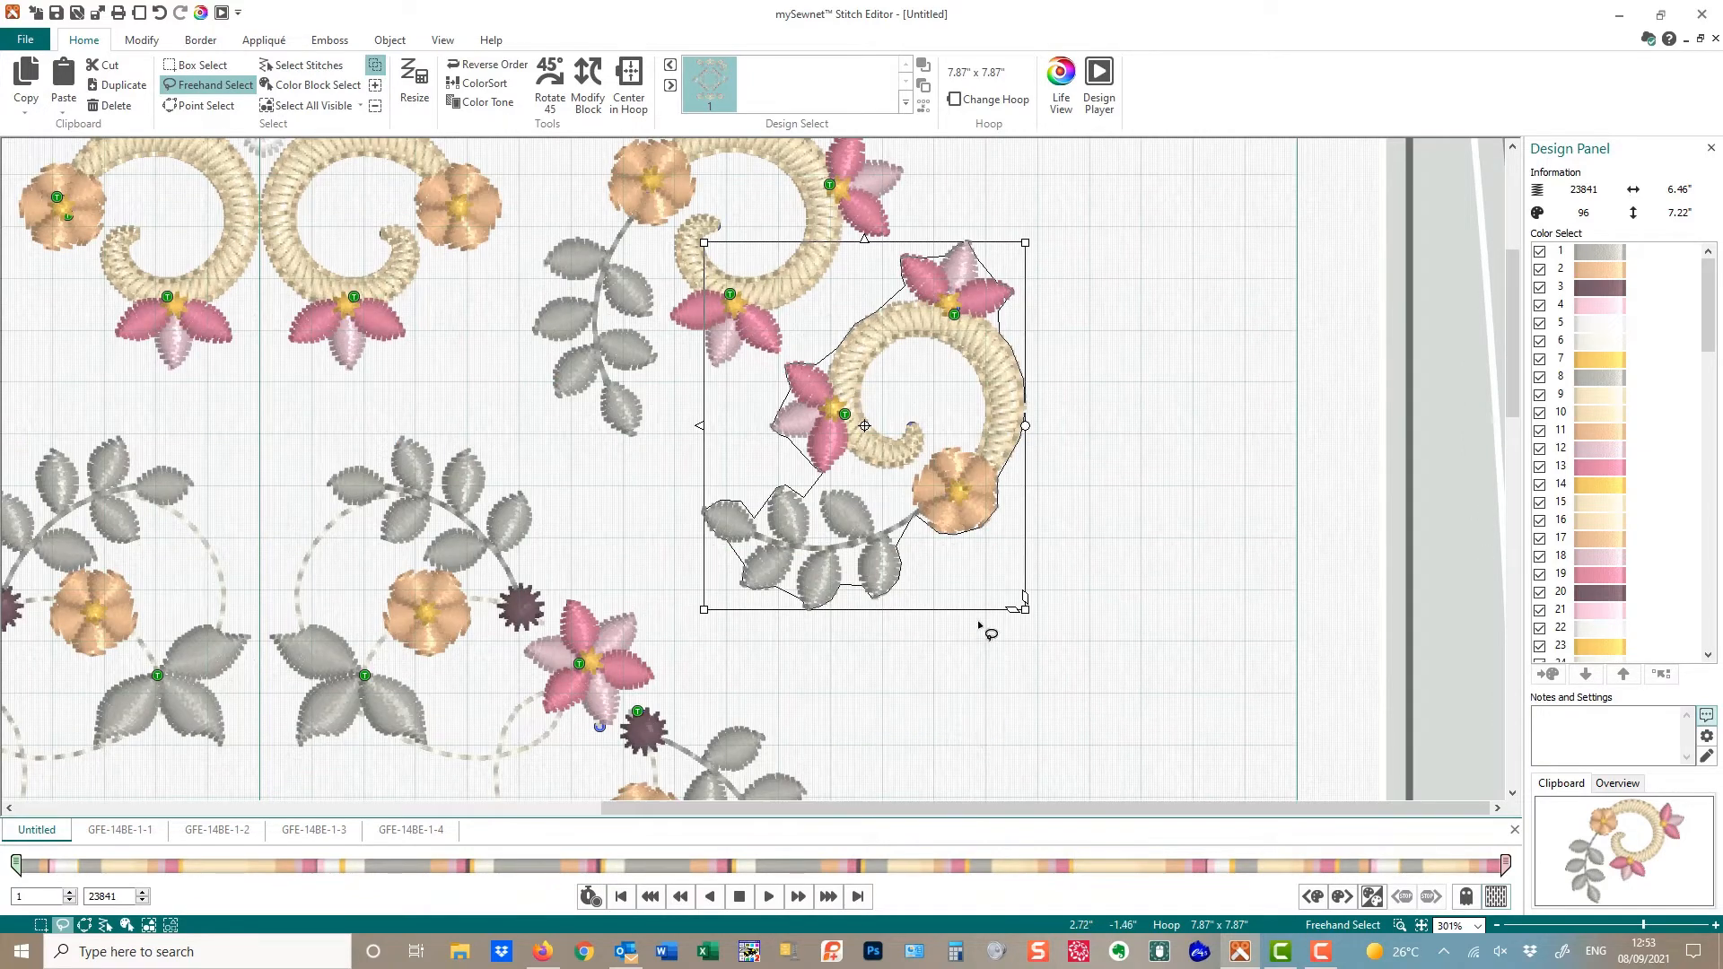
{"action": "left_click_drag", "start_coordinate": [938, 590], "coordinate": [942, 586]}
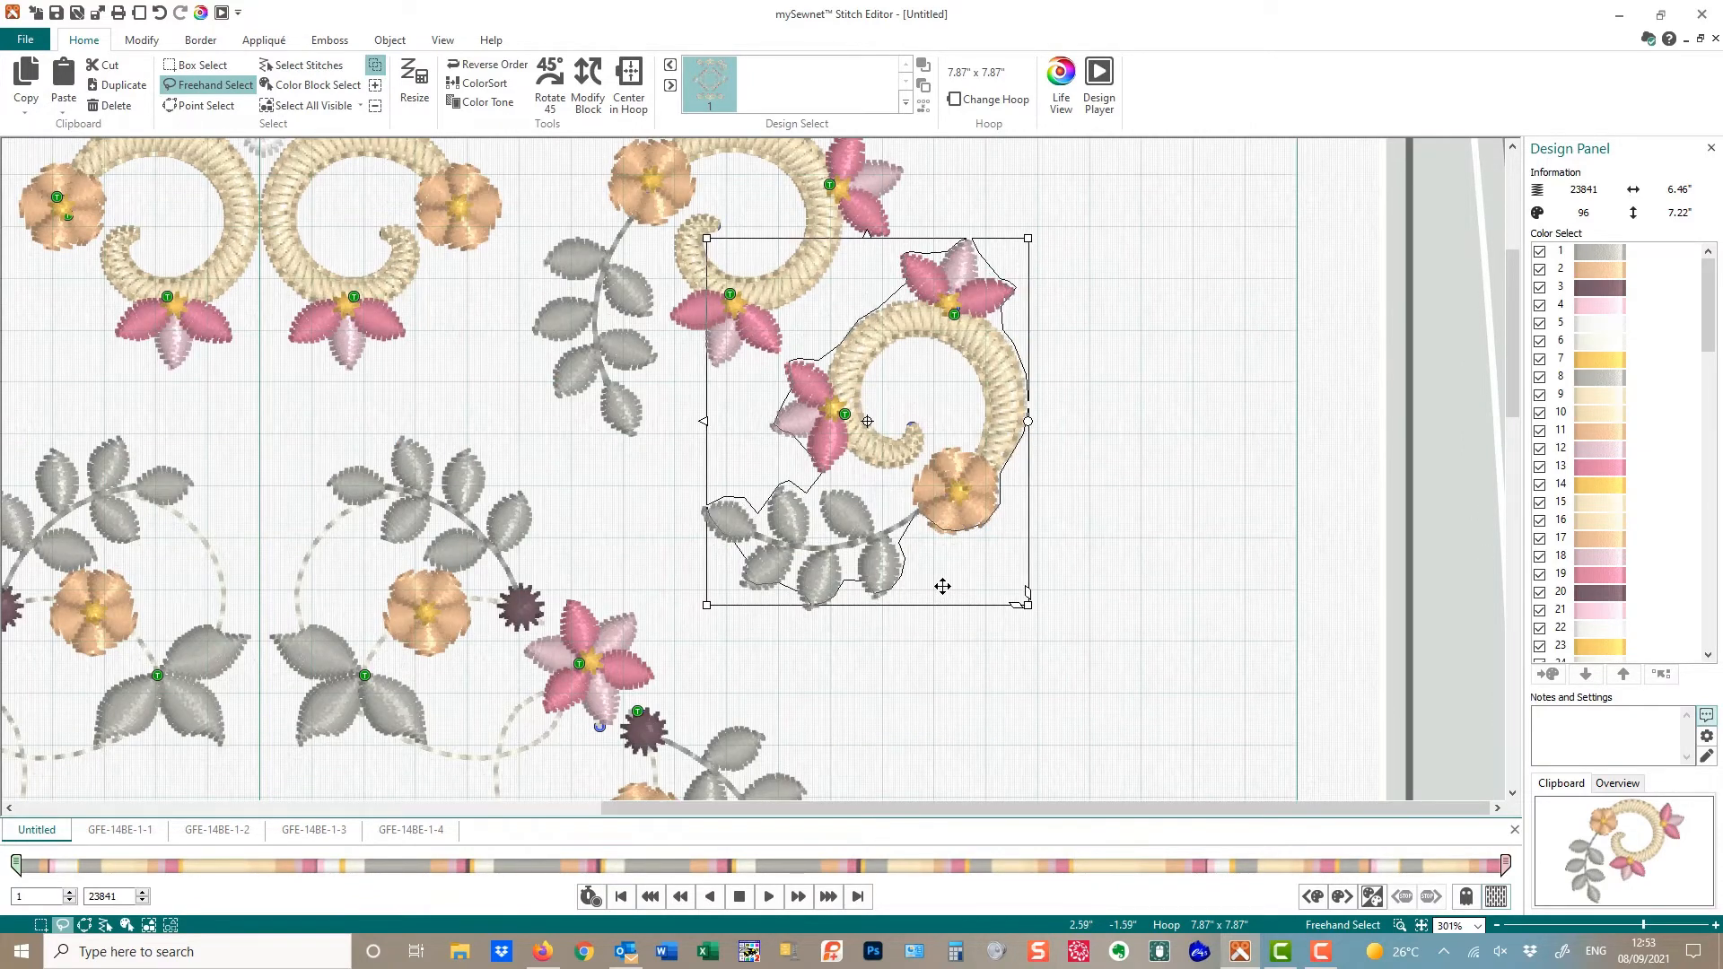
{"action": "left_click", "coordinate": [990, 717]}
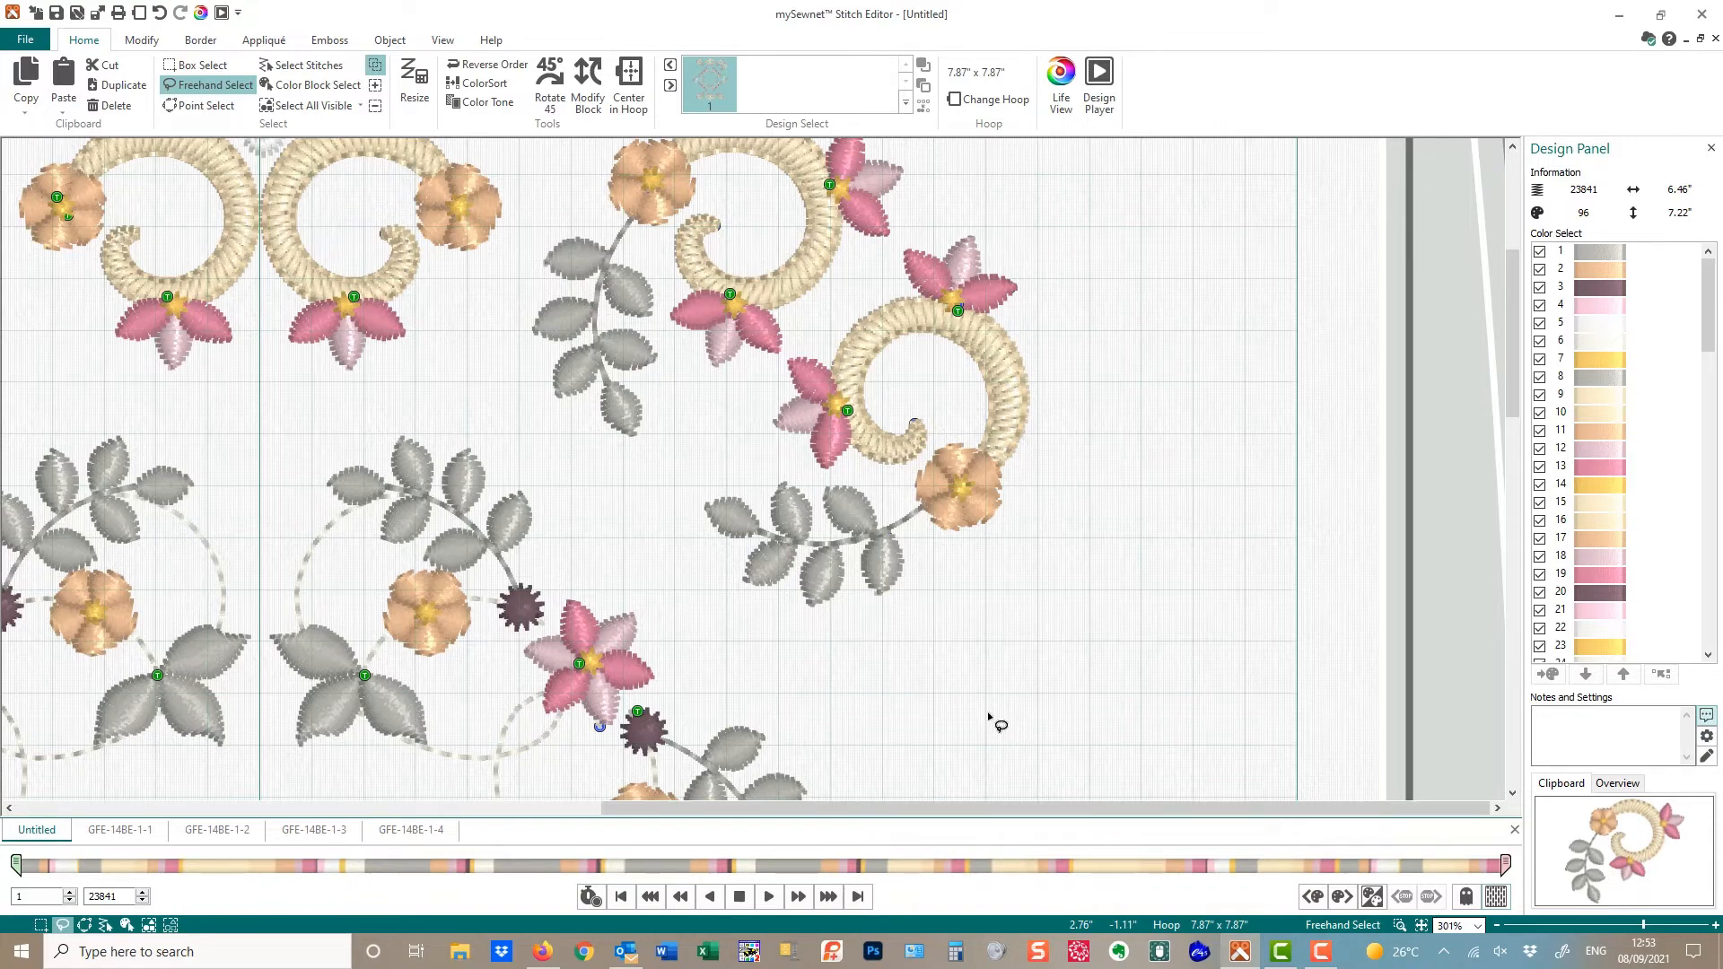
Copy the two-scroll group in the upper-right corner and delete the single scroll motif in the upper-left corner
{"action": "left_click", "coordinate": [1422, 926]}
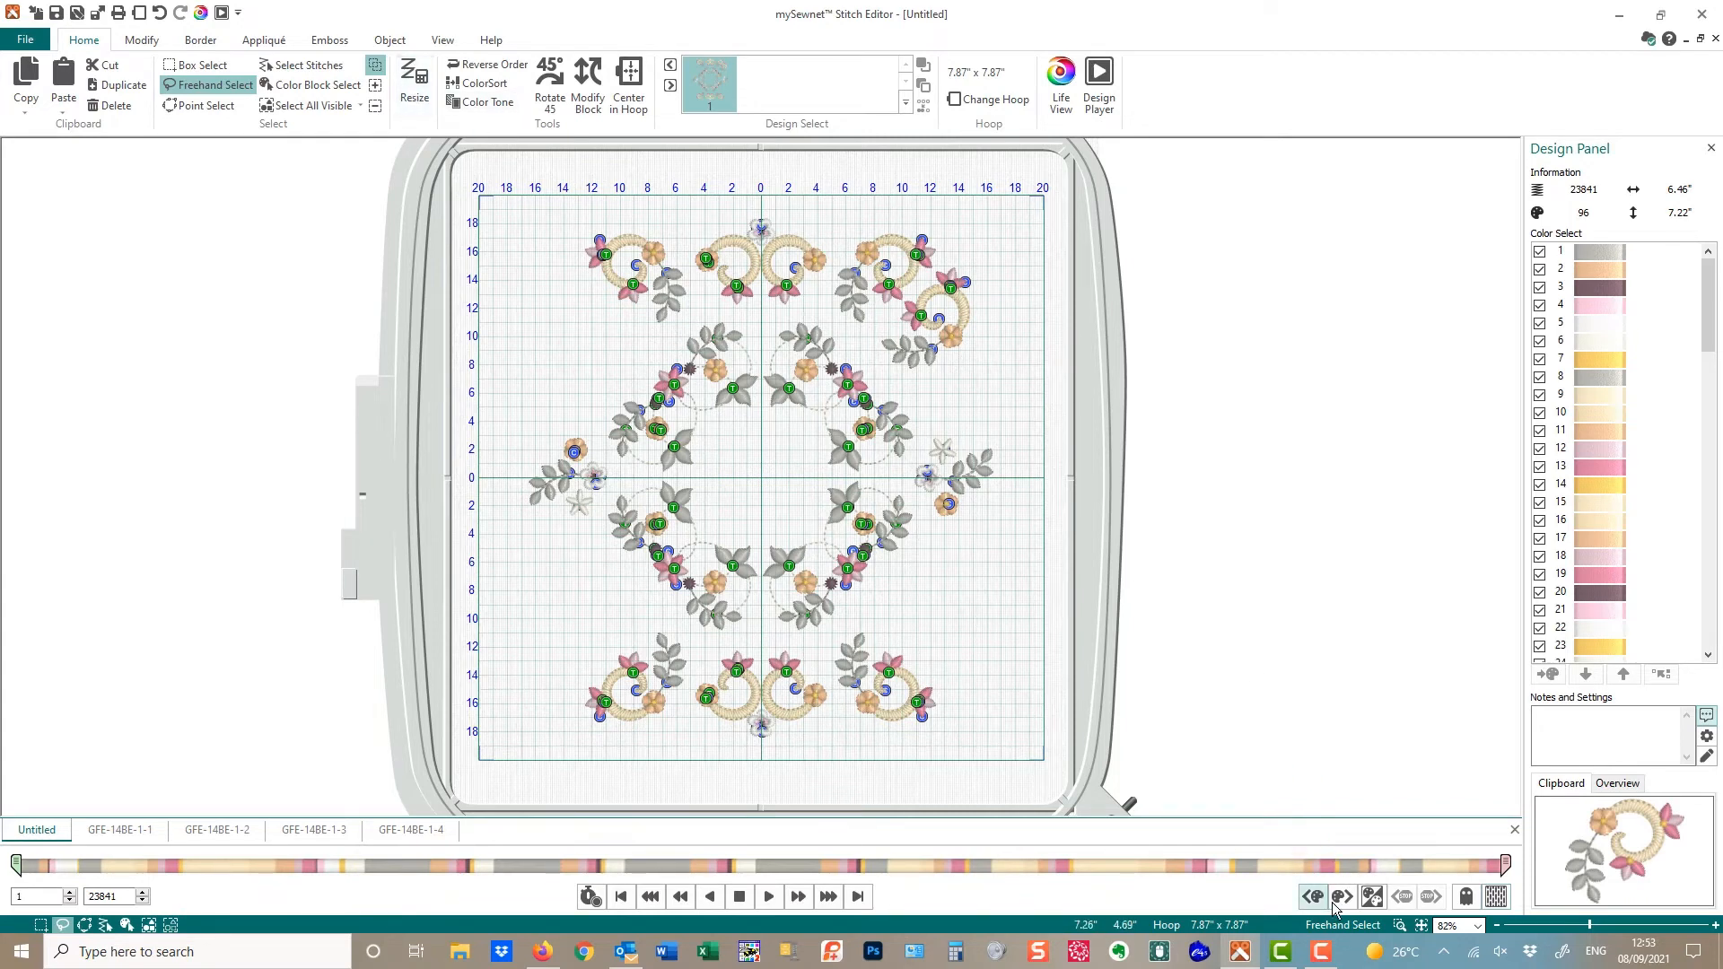
{"action": "left_click", "coordinate": [1400, 925]}
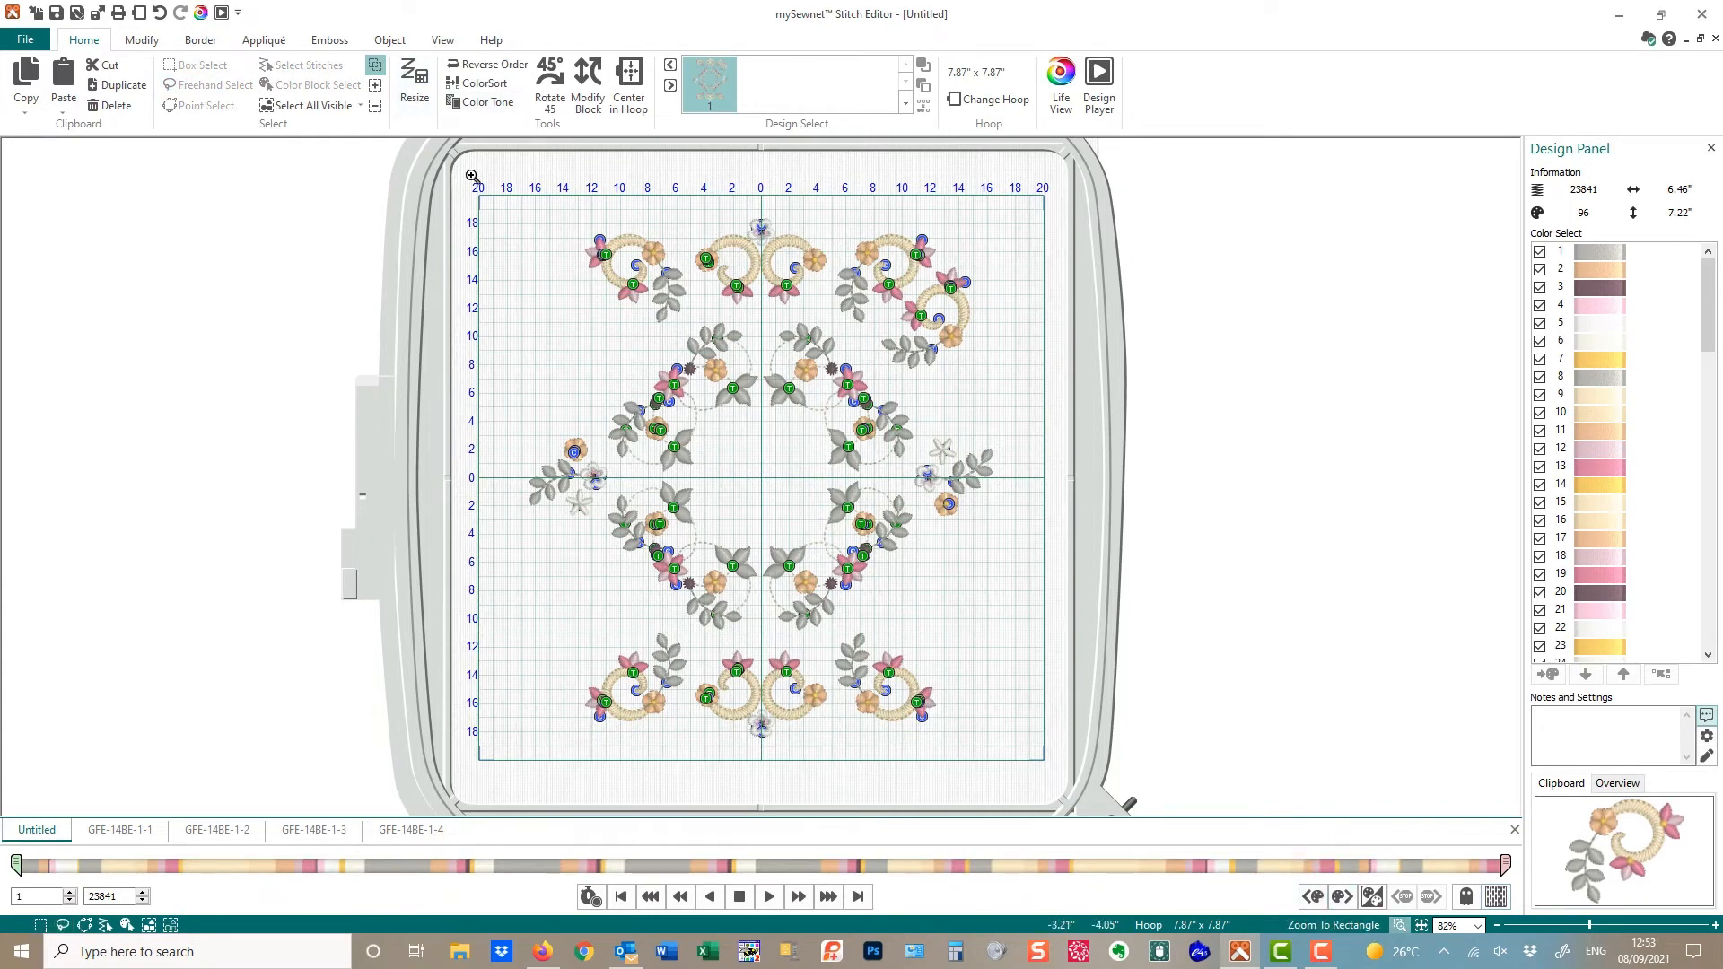
{"action": "mouse_move", "coordinate": [473, 171]}
{"action": "left_mouse_down"}
{"action": "mouse_move", "coordinate": [837, 270]}
{"action": "mouse_move", "coordinate": [1029, 396]}
{"action": "left_mouse_up"}
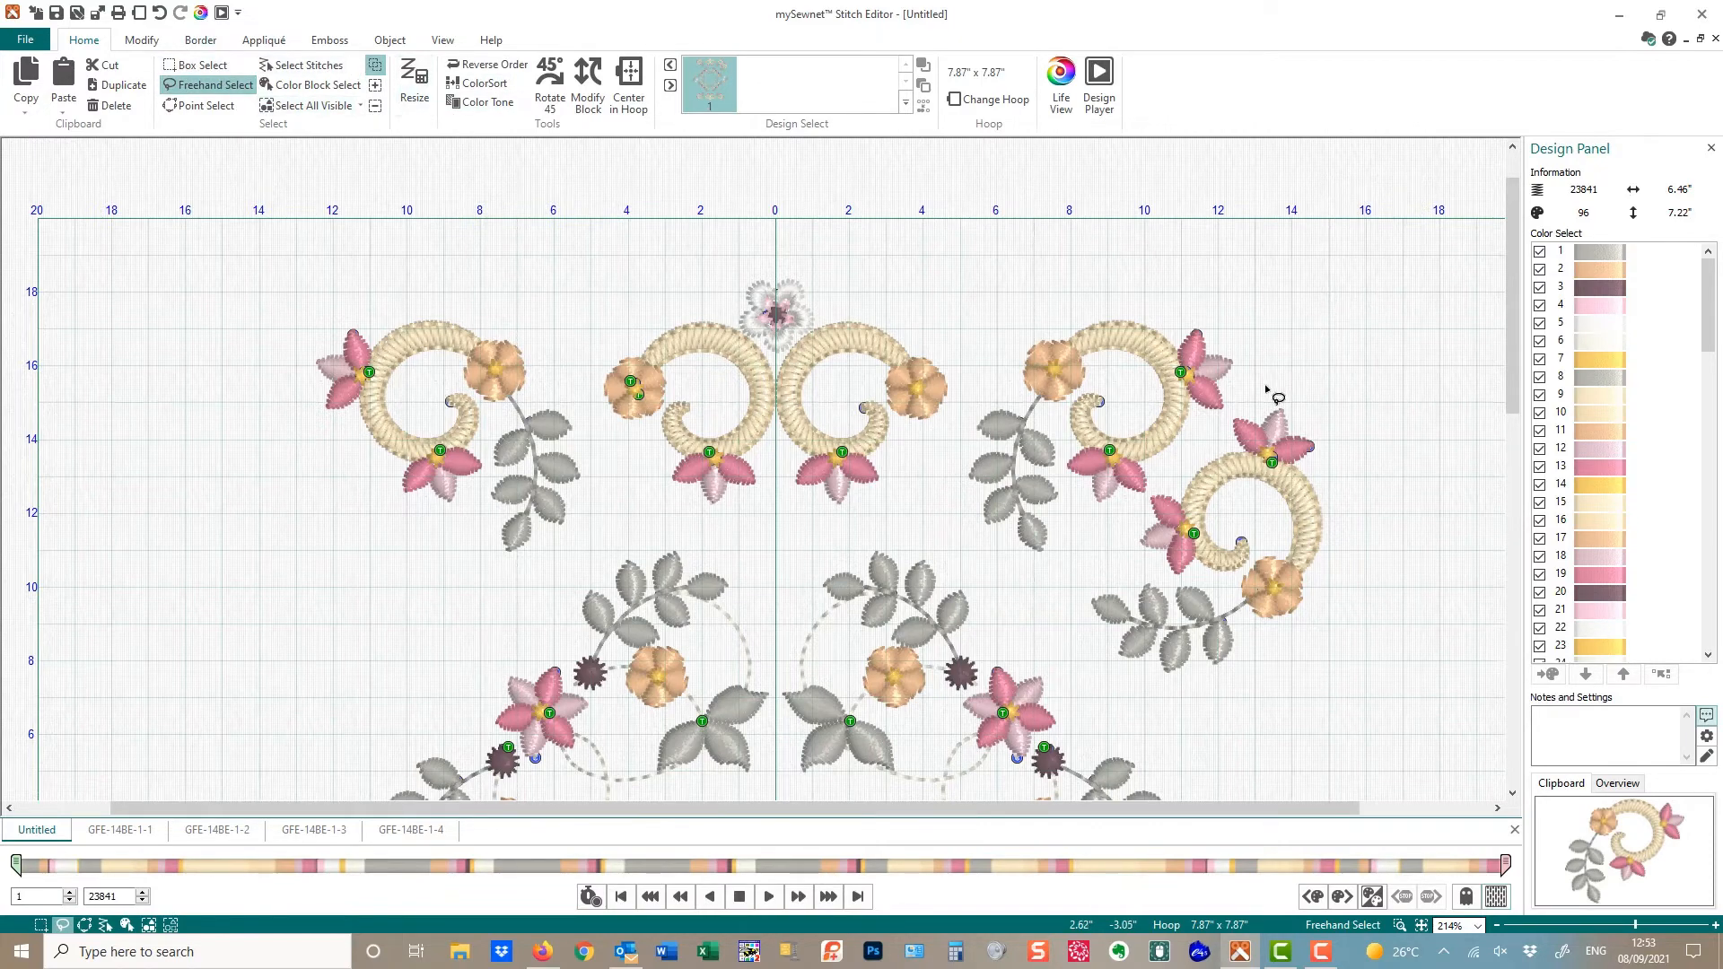
{"action": "mouse_move", "coordinate": [1262, 386]}
{"action": "left_mouse_down"}
{"action": "mouse_move", "coordinate": [1333, 383]}
{"action": "mouse_move", "coordinate": [1404, 469]}
{"action": "mouse_move", "coordinate": [1424, 626]}
{"action": "mouse_move", "coordinate": [1352, 684]}
{"action": "mouse_move", "coordinate": [1169, 700]}
{"action": "mouse_move", "coordinate": [1088, 683]}
{"action": "mouse_move", "coordinate": [954, 528]}
{"action": "mouse_move", "coordinate": [946, 487]}
{"action": "mouse_move", "coordinate": [1002, 309]}
{"action": "mouse_move", "coordinate": [1065, 271]}
{"action": "mouse_move", "coordinate": [1215, 278]}
{"action": "mouse_move", "coordinate": [1275, 315]}
{"action": "mouse_move", "coordinate": [1276, 380]}
{"action": "left_mouse_up"}
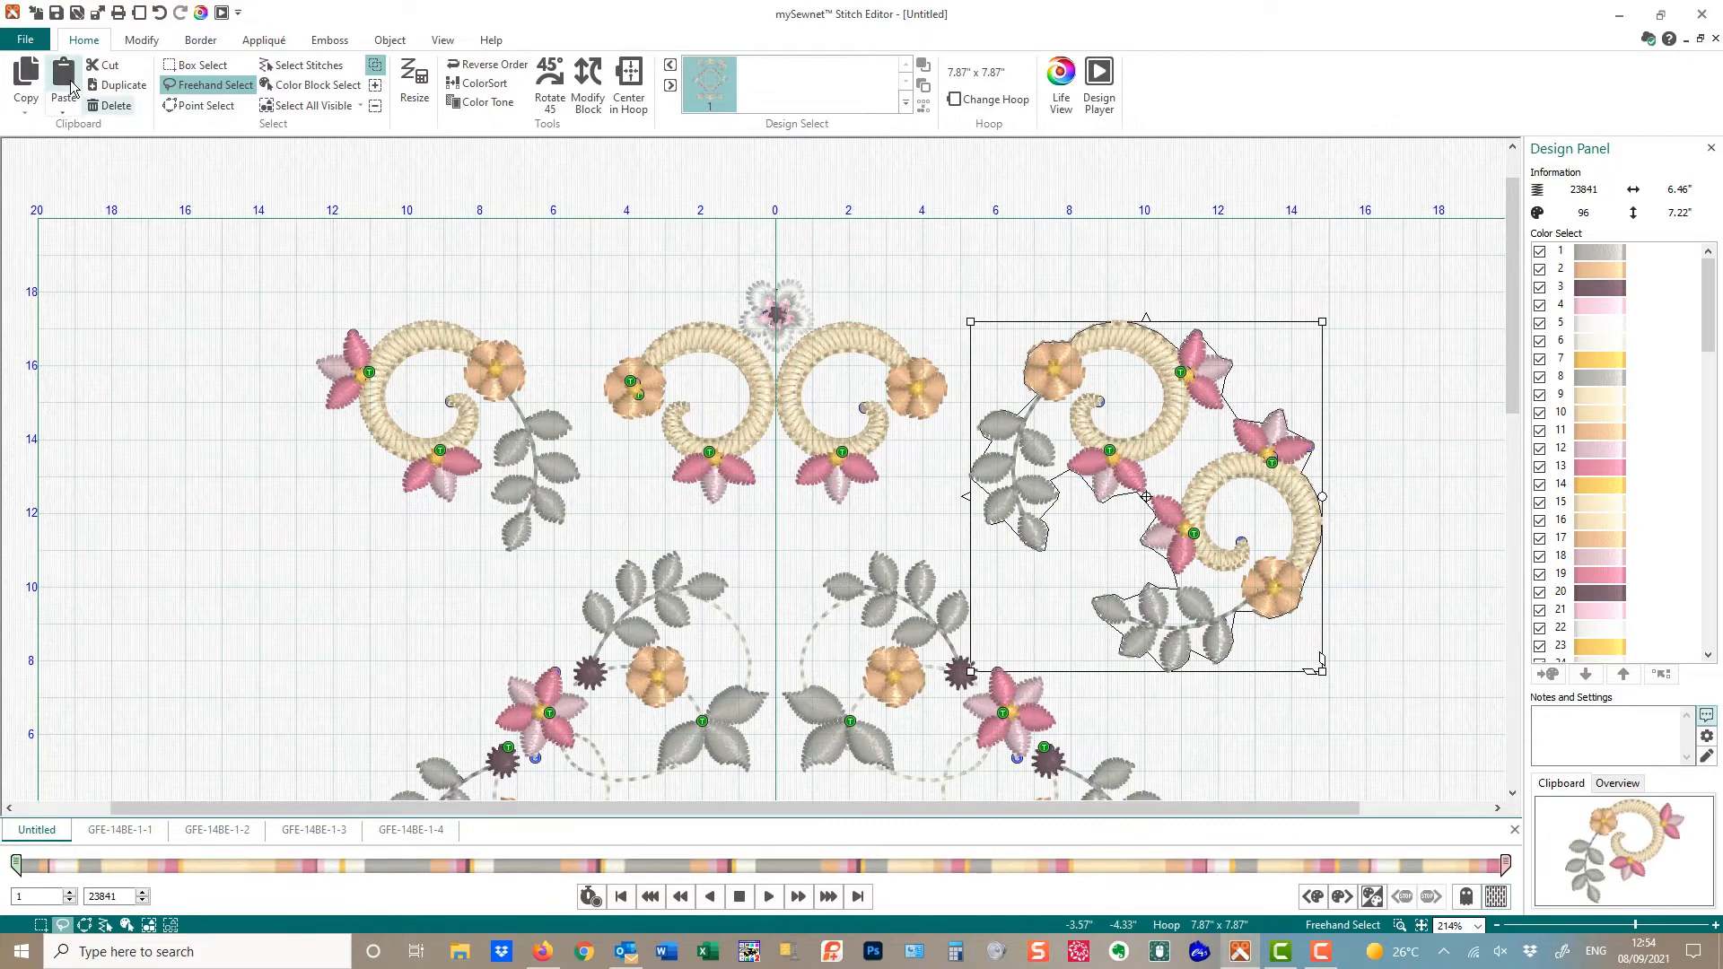
{"action": "left_click", "coordinate": [27, 75]}
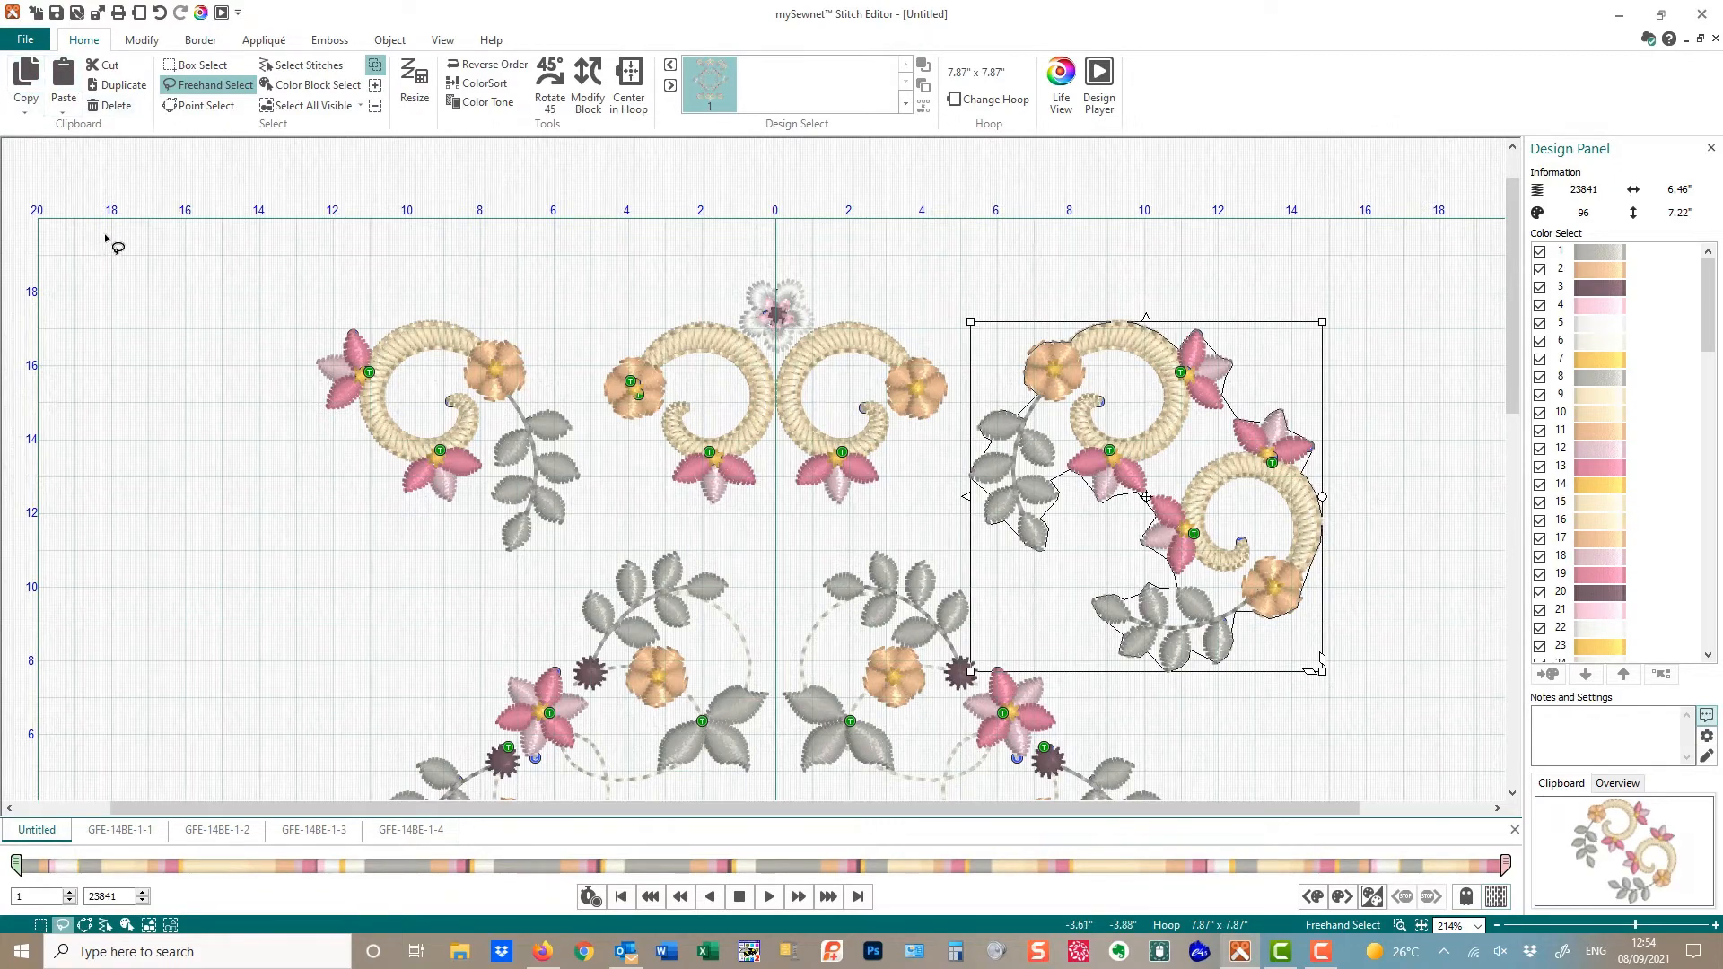
{"action": "mouse_move", "coordinate": [182, 275]}
{"action": "left_mouse_down"}
{"action": "mouse_move", "coordinate": [332, 266]}
{"action": "mouse_move", "coordinate": [506, 306]}
{"action": "mouse_move", "coordinate": [561, 355]}
{"action": "mouse_move", "coordinate": [589, 531]}
{"action": "mouse_move", "coordinate": [480, 579]}
{"action": "mouse_move", "coordinate": [350, 541]}
{"action": "mouse_move", "coordinate": [256, 256]}
{"action": "left_mouse_up"}
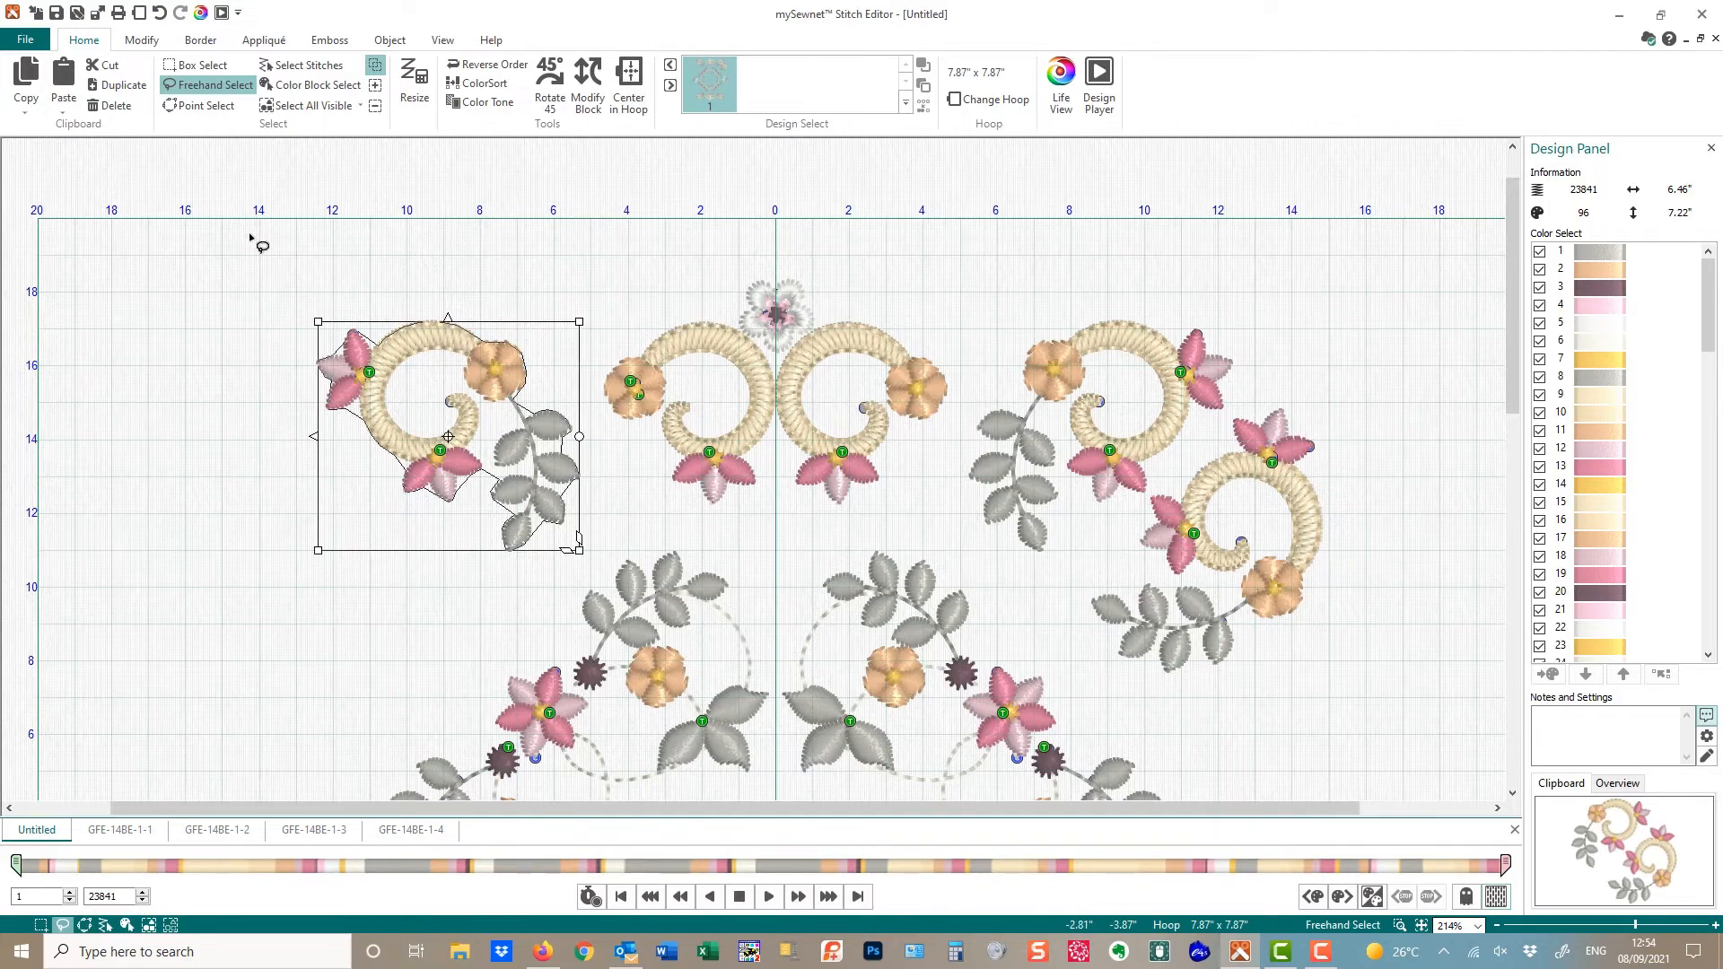
{"action": "left_click", "coordinate": [110, 106]}
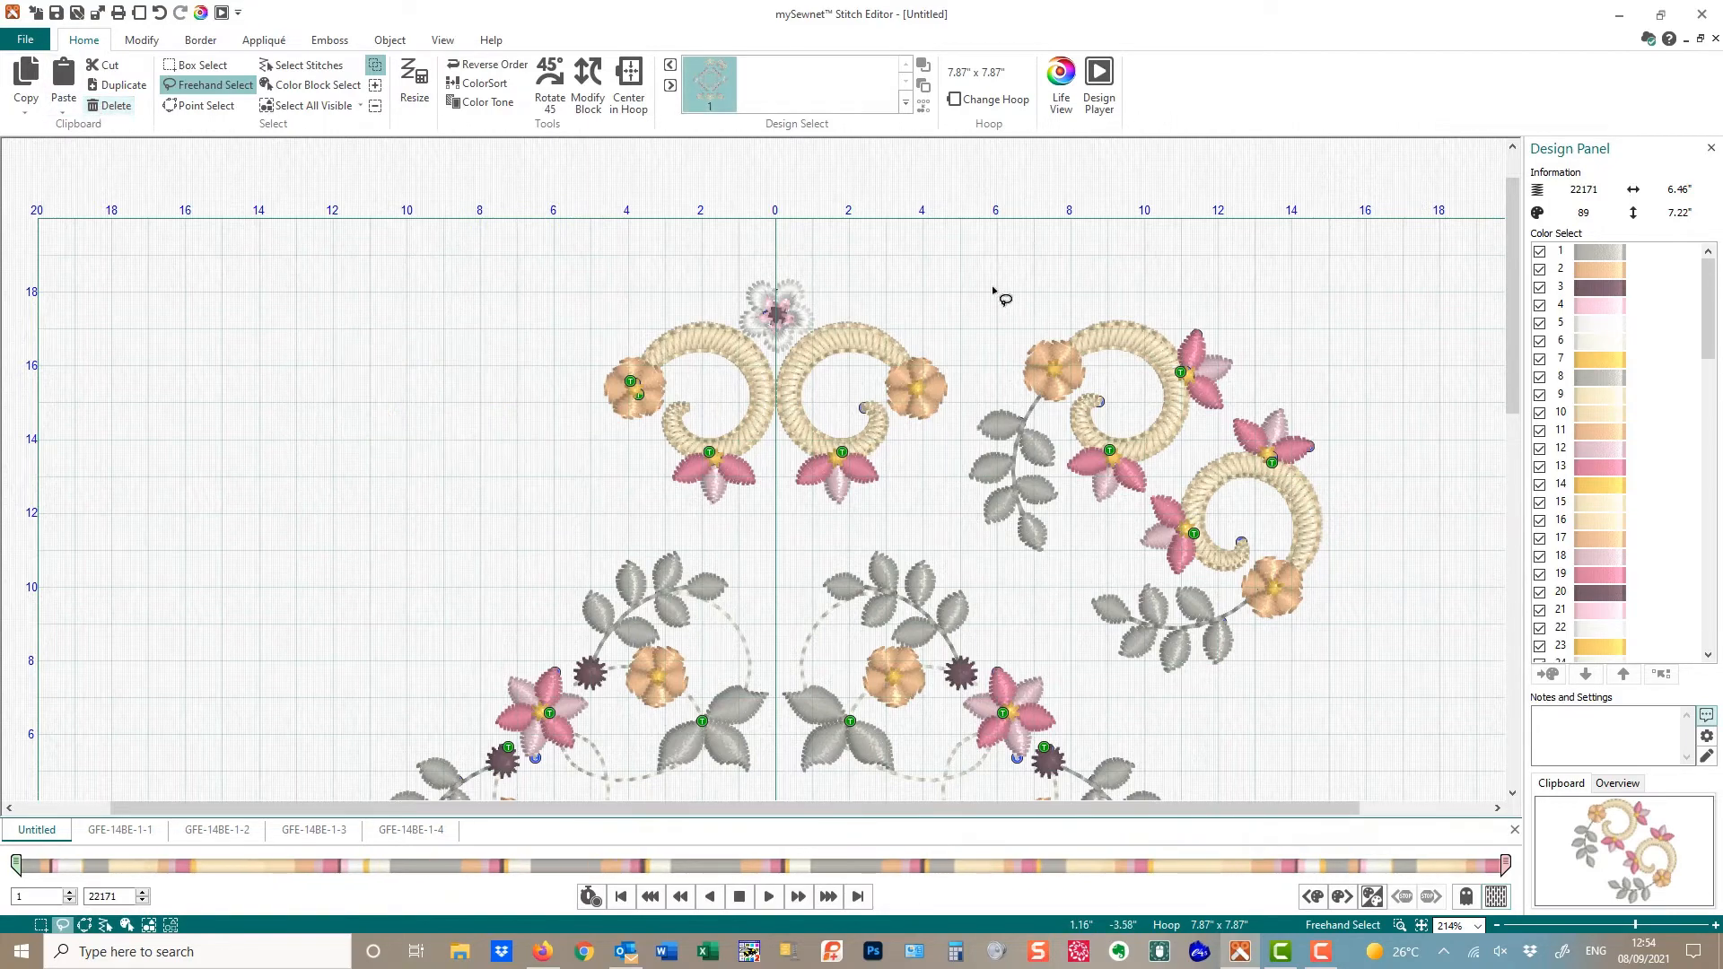
Paste a copy of the upper-right two-scroll corner, mirror it horizontally and place it in the upper-left corner level with the original
{"action": "mouse_move", "coordinate": [962, 275]}
{"action": "left_mouse_down"}
{"action": "mouse_move", "coordinate": [1178, 277]}
{"action": "mouse_move", "coordinate": [1383, 364]}
{"action": "mouse_move", "coordinate": [1419, 559]}
{"action": "mouse_move", "coordinate": [1348, 685]}
{"action": "mouse_move", "coordinate": [1113, 706]}
{"action": "mouse_move", "coordinate": [1012, 622]}
{"action": "mouse_move", "coordinate": [941, 489]}
{"action": "mouse_move", "coordinate": [987, 280]}
{"action": "left_mouse_up"}
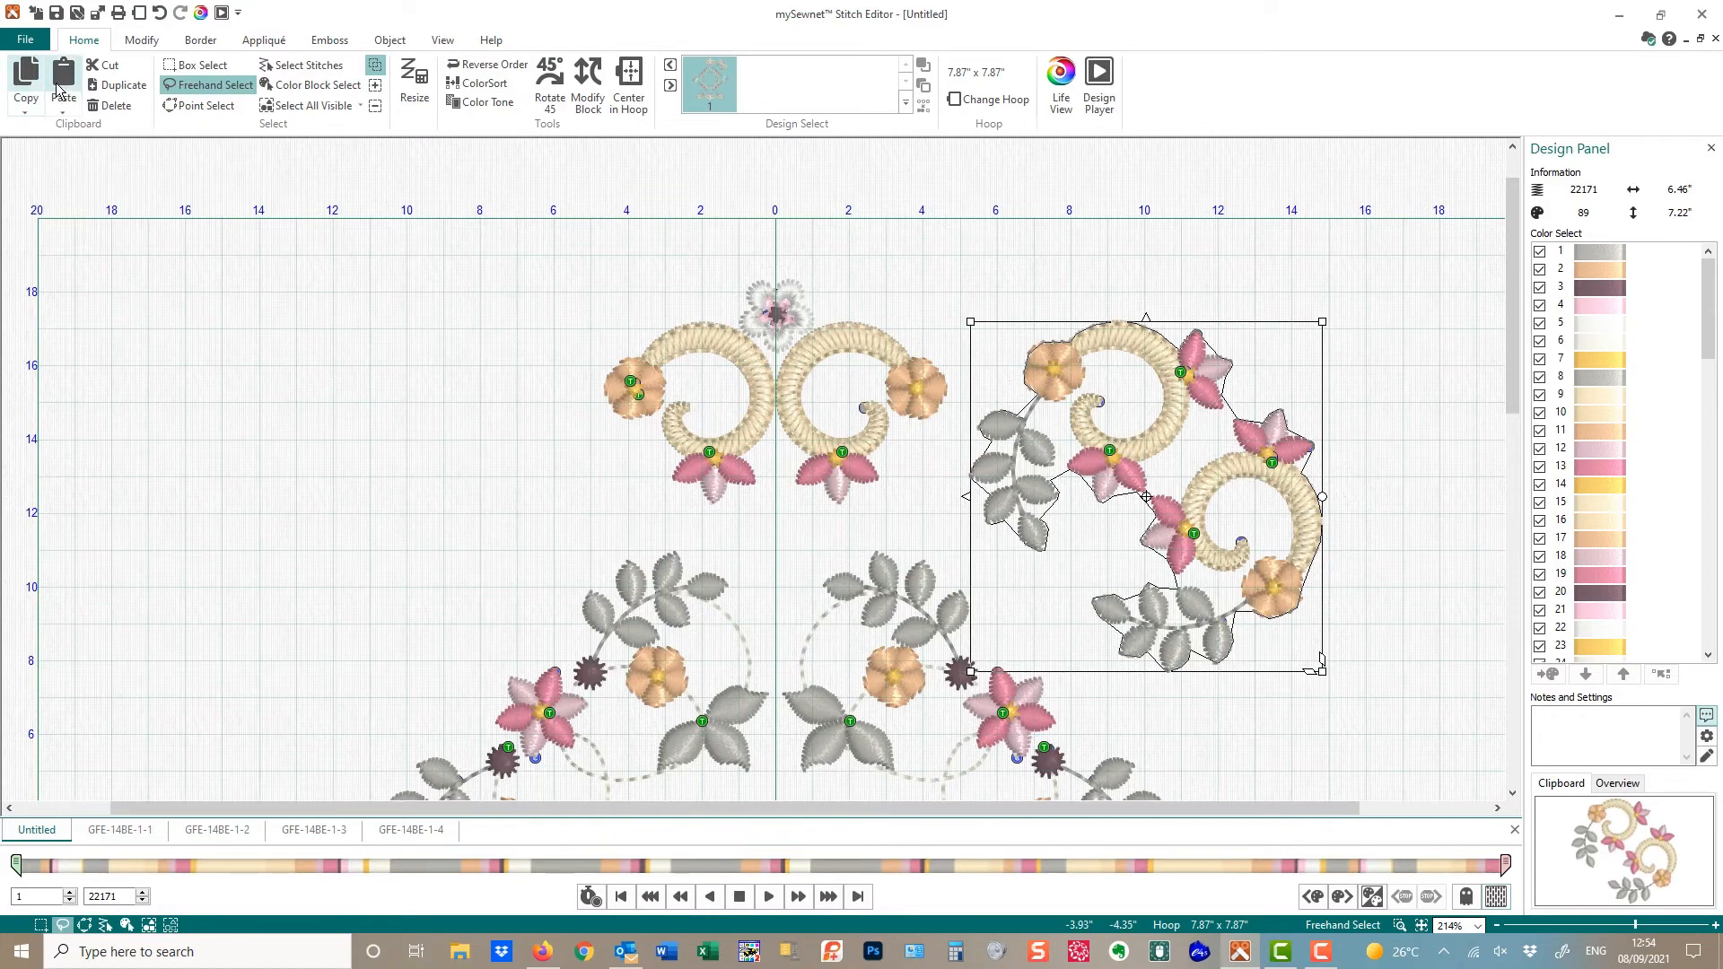
{"action": "key", "text": "ctrl+v"}
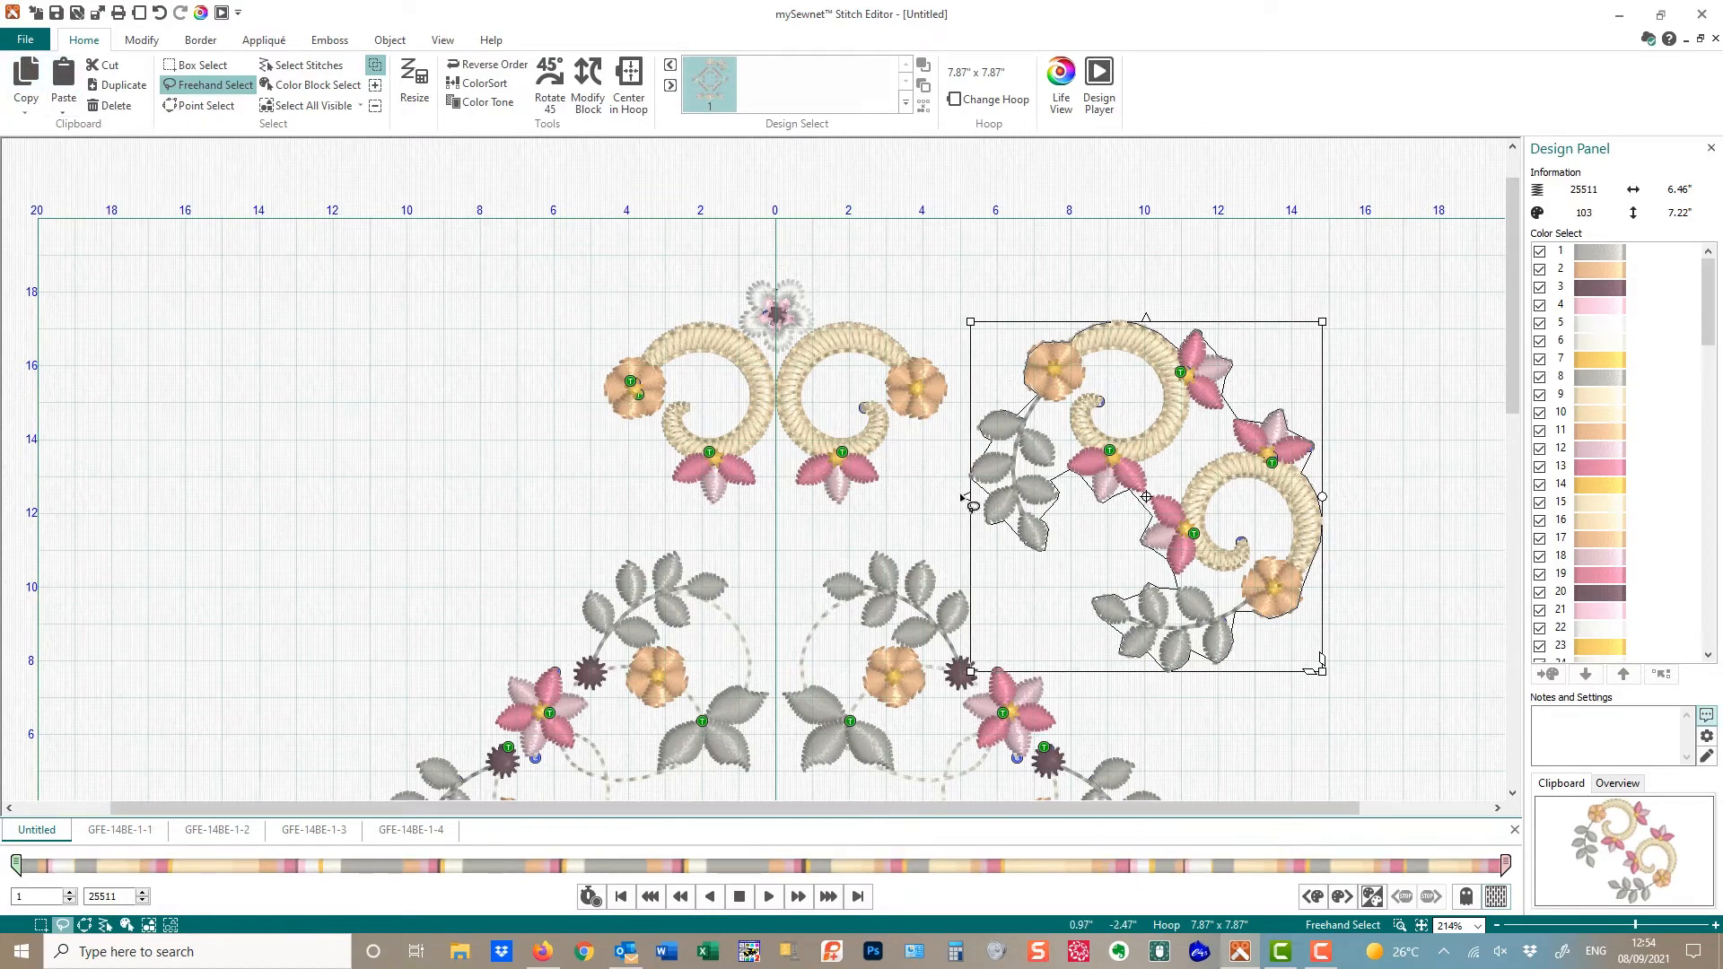
{"action": "left_click", "coordinate": [971, 499]}
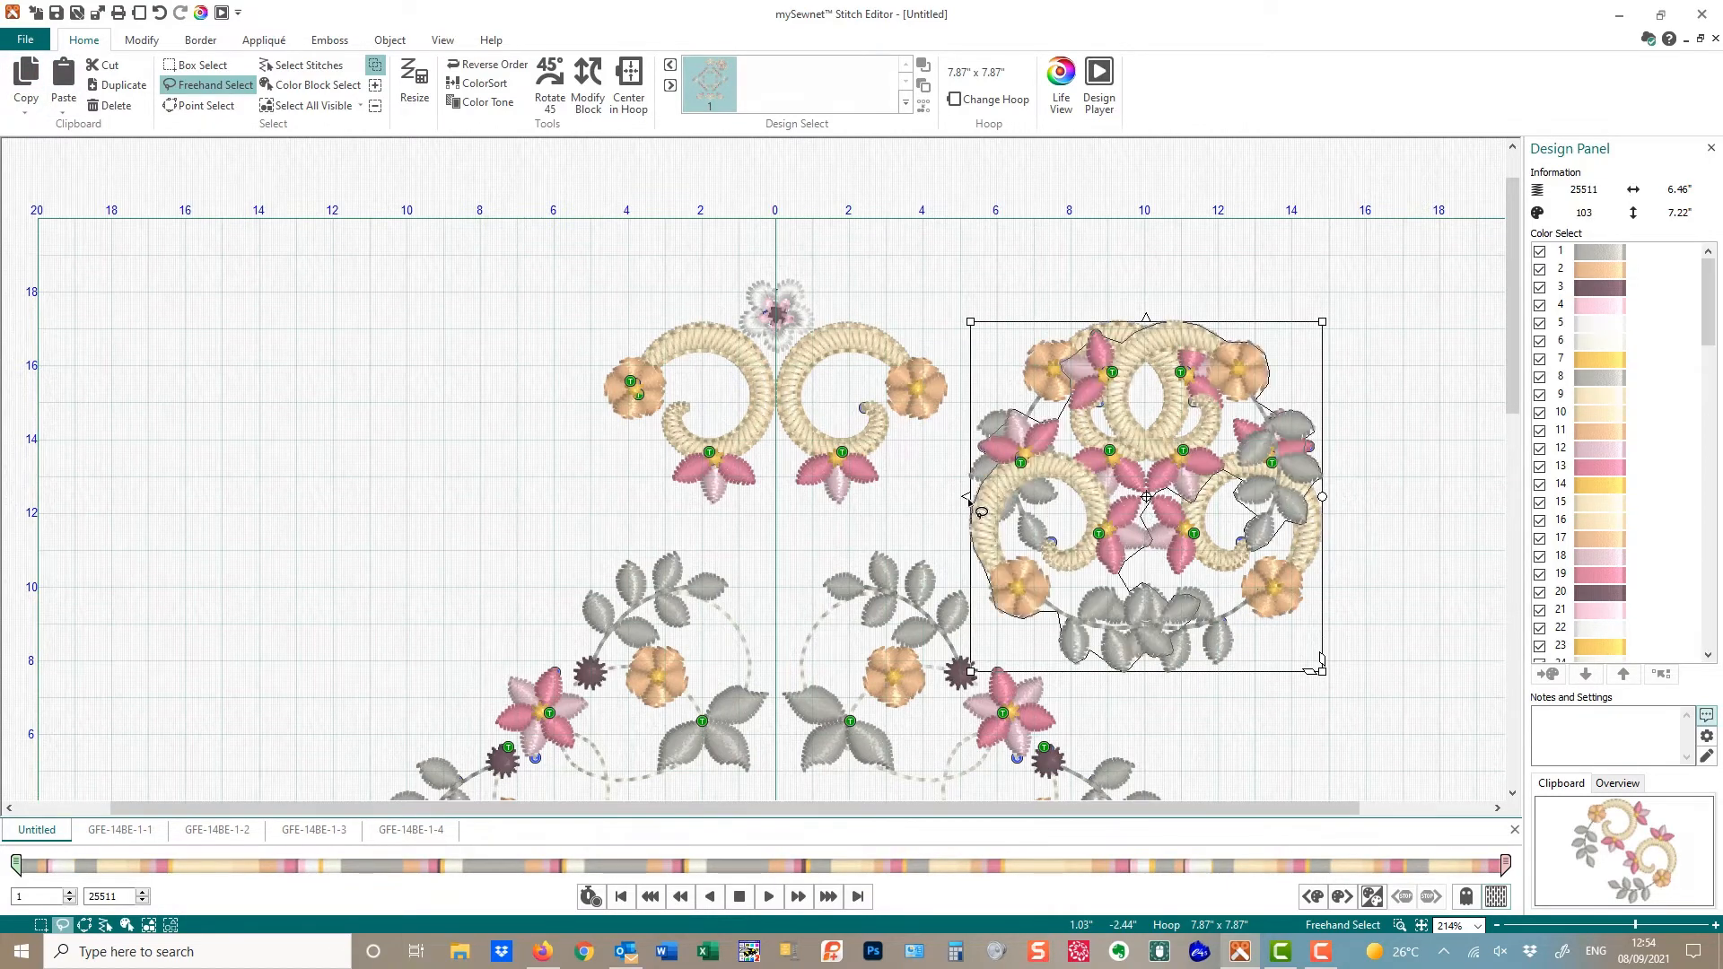
{"action": "left_click_drag", "start_coordinate": [1073, 513], "coordinate": [314, 476]}
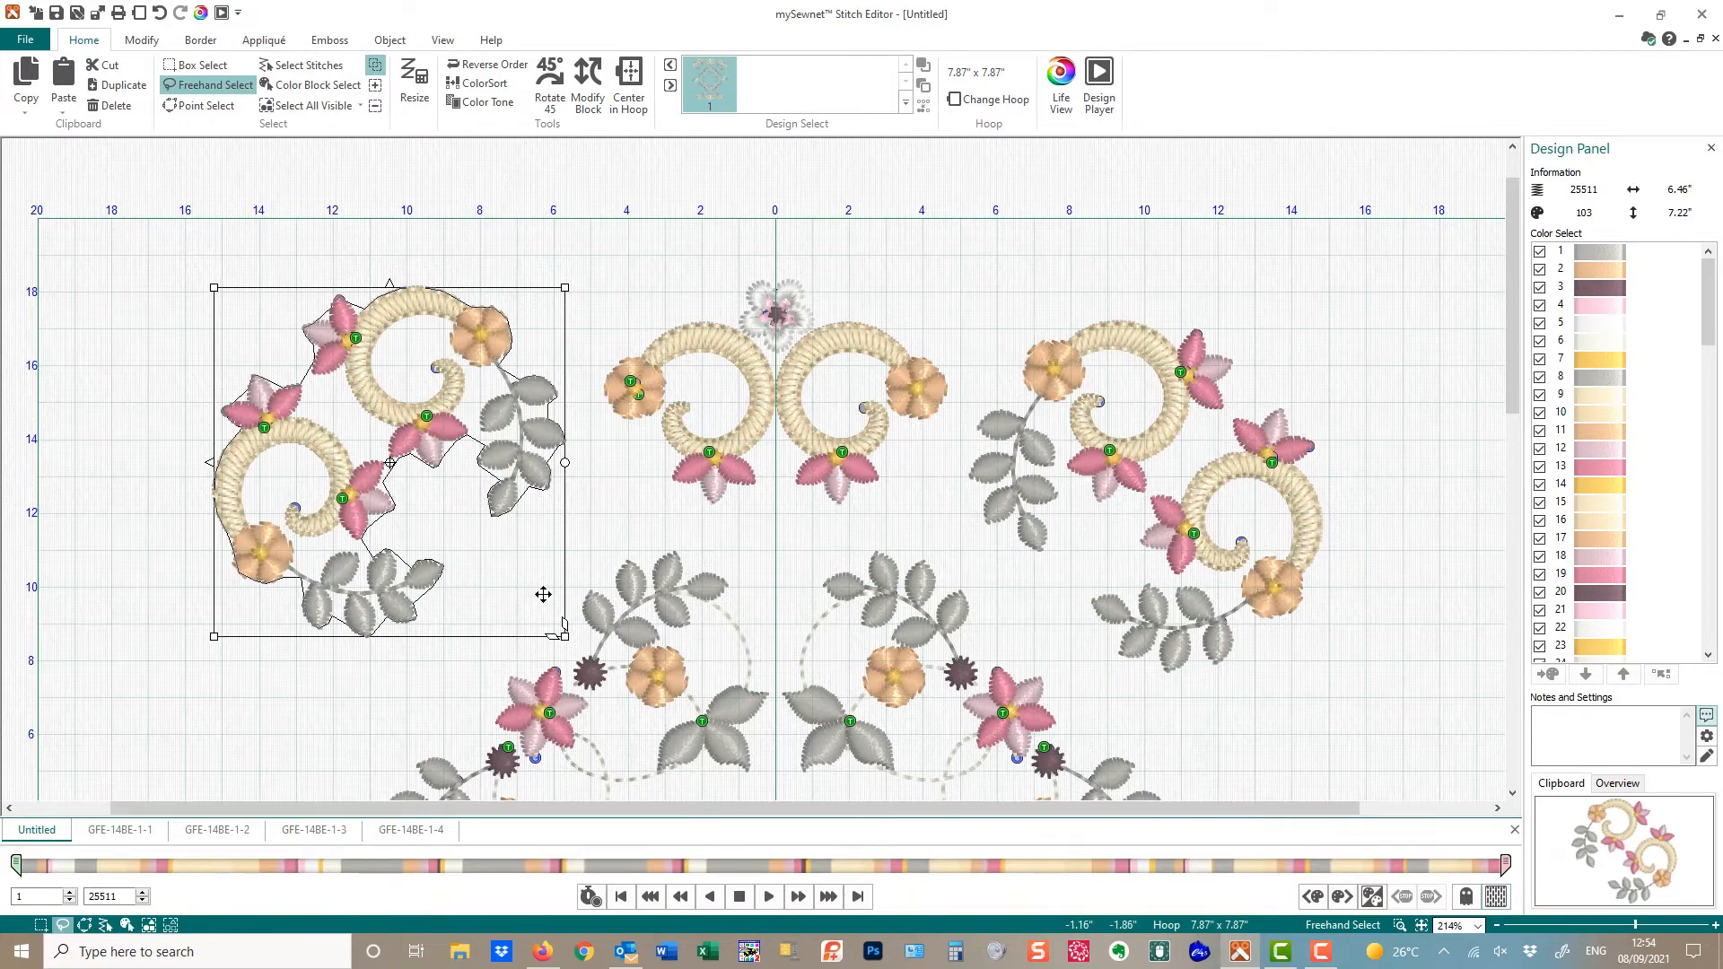
{"action": "left_click_drag", "start_coordinate": [513, 583], "coordinate": [541, 609]}
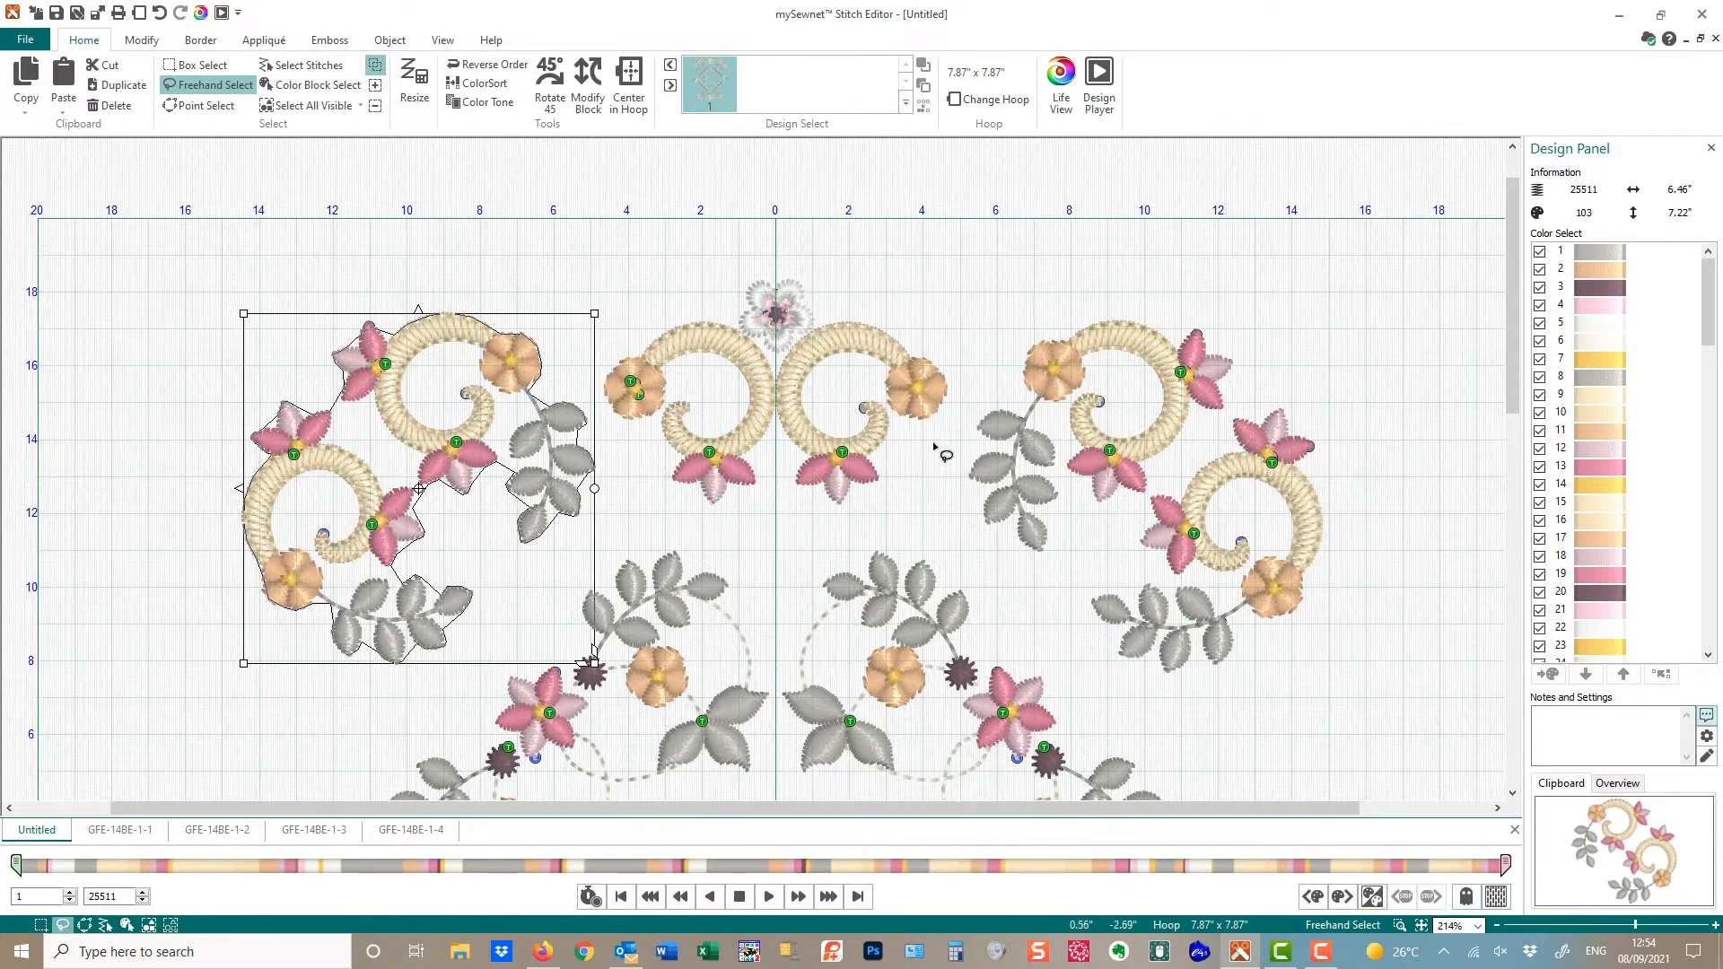
{"action": "left_click_drag", "start_coordinate": [531, 585], "coordinate": [539, 602]}
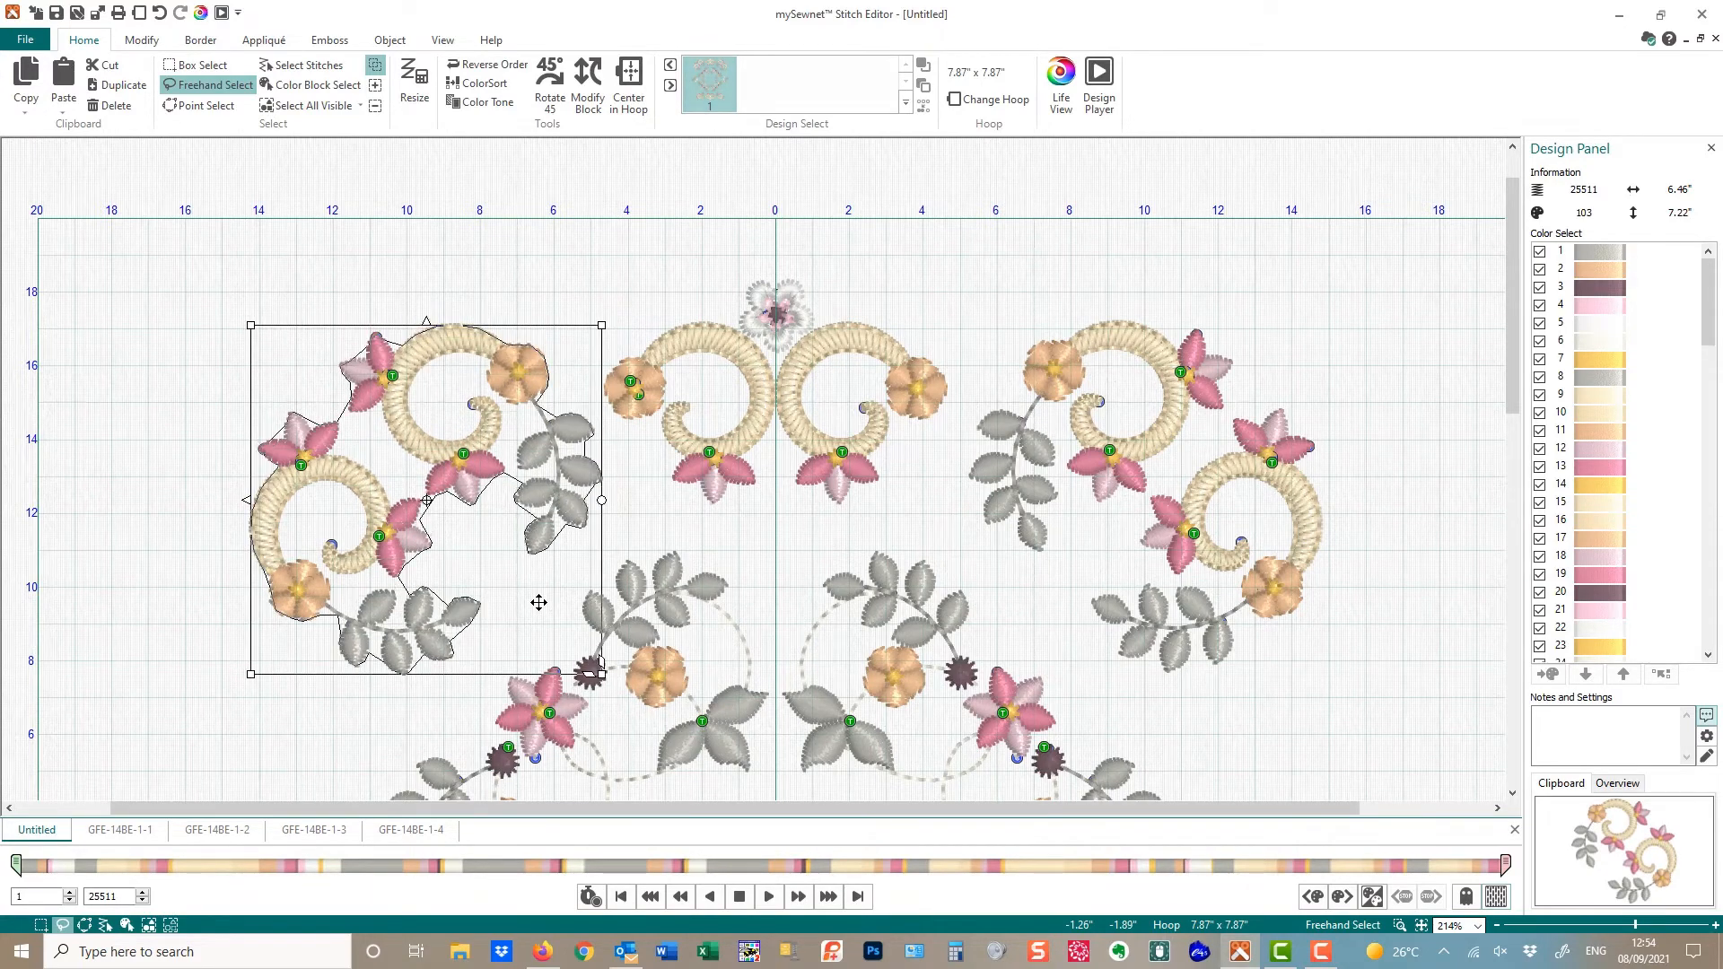
Nudge the upper-left corner group up and outward until it mirrors the upper-right one, then select both corners to check their centring
{"action": "key", "text": "Up"}
{"action": "key", "text": "Up"}
{"action": "key", "text": "Up"}
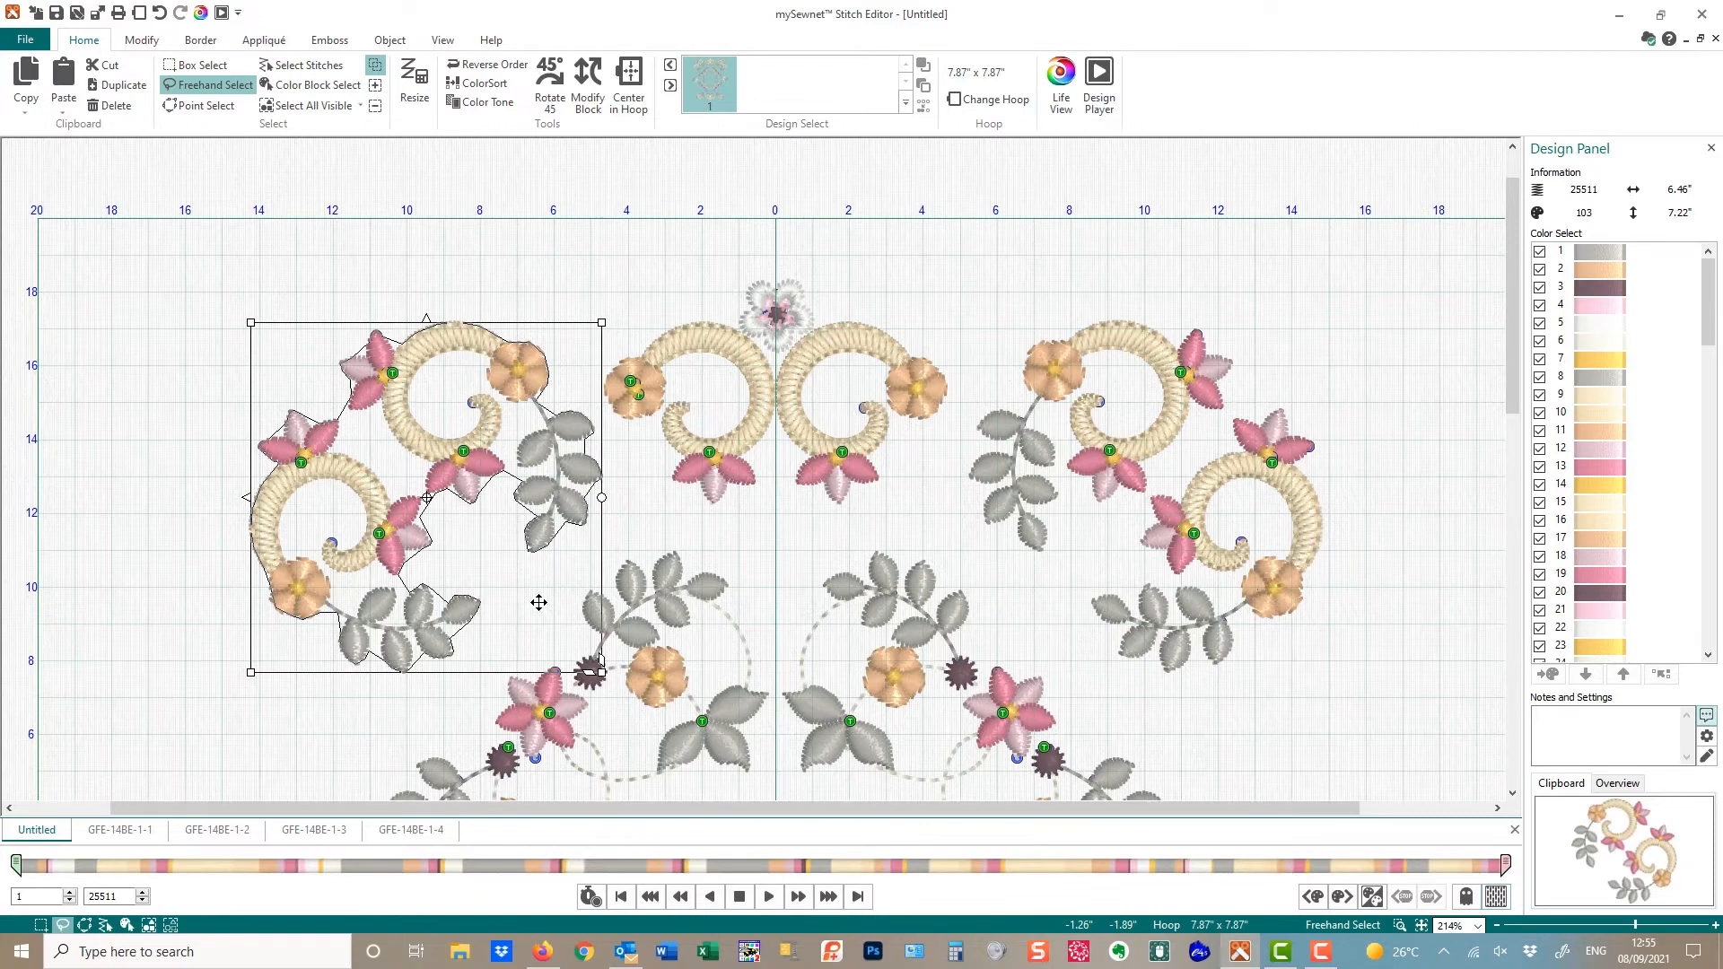
{"action": "key", "text": "Right"}
{"action": "key", "text": "Right"}
{"action": "key", "text": "Right"}
{"action": "key", "text": "Right"}
{"action": "key", "text": "Right"}
{"action": "key", "text": "Right"}
{"action": "key", "text": "Right"}
{"action": "key", "text": "Right"}
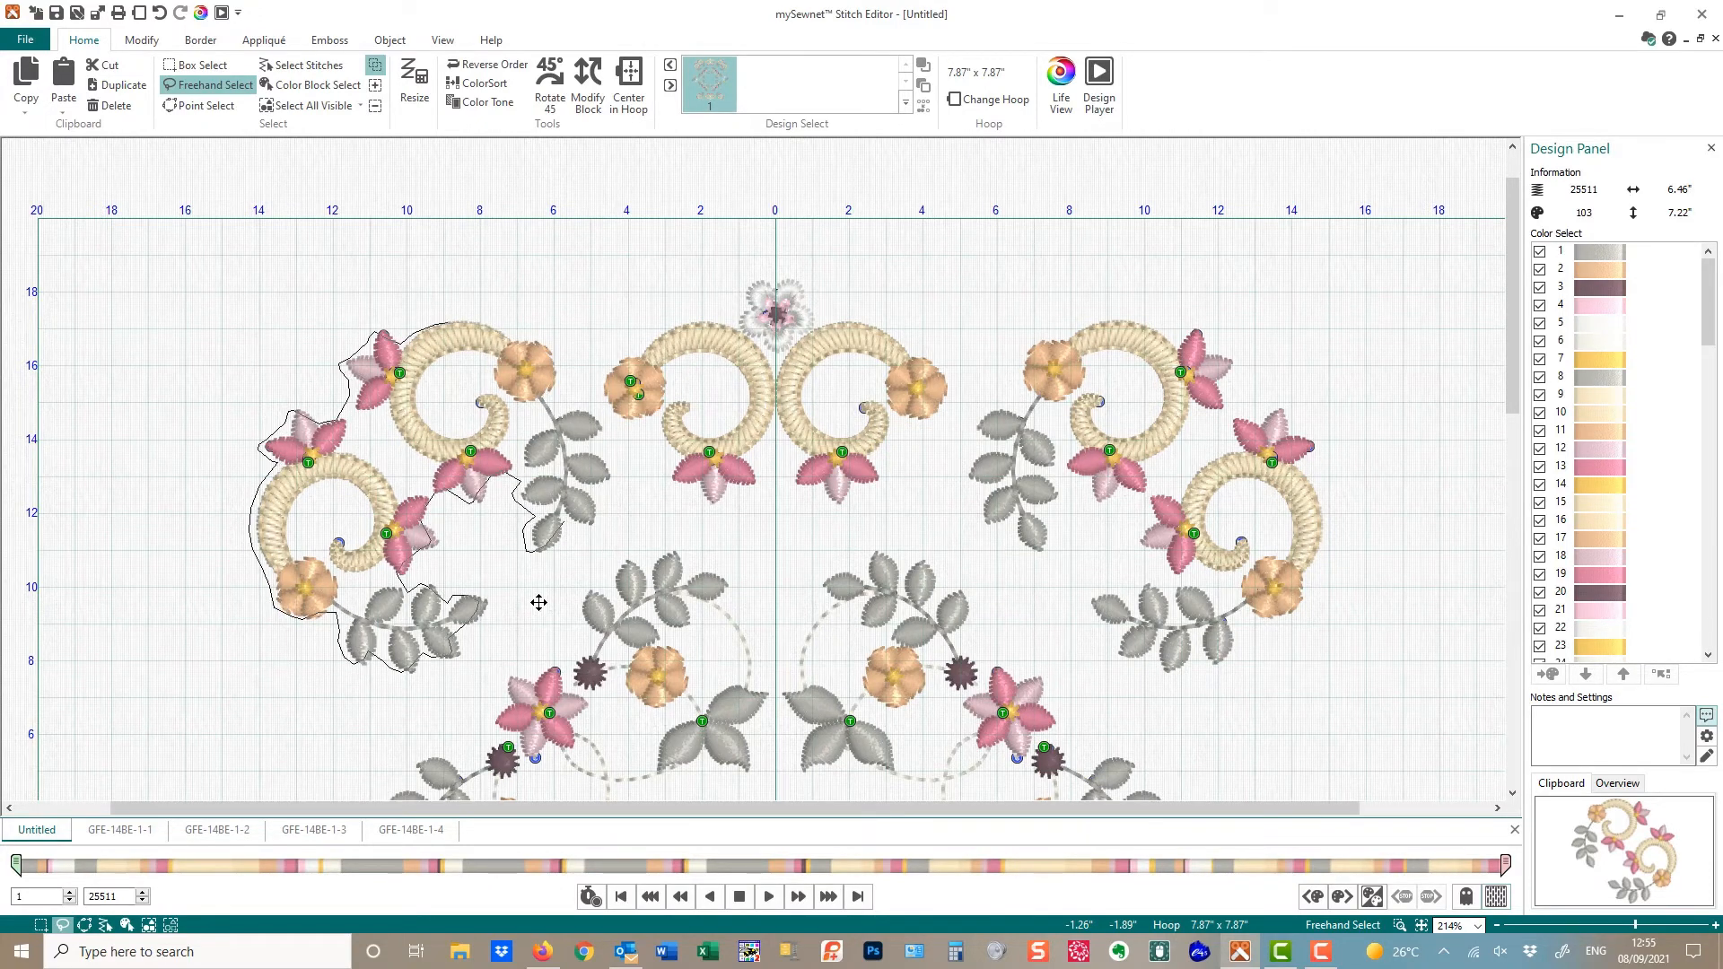
{"action": "key", "text": "Left"}
{"action": "key", "text": "Left"}
{"action": "key", "text": "Left"}
{"action": "key", "text": "Left"}
{"action": "key", "text": "Left"}
{"action": "key", "text": "Left"}
{"action": "key", "text": "Left"}
{"action": "key", "text": "Left"}
{"action": "key", "text": "Left"}
{"action": "key", "text": "Left"}
{"action": "key", "text": "Left"}
{"action": "key", "text": "Left"}
{"action": "key", "text": "Left"}
{"action": "key", "text": "Left"}
{"action": "key", "text": "Left"}
{"action": "key", "text": "Left"}
{"action": "key", "text": "Left"}
{"action": "key", "text": "Left"}
{"action": "key", "text": "Left"}
{"action": "key", "text": "Left"}
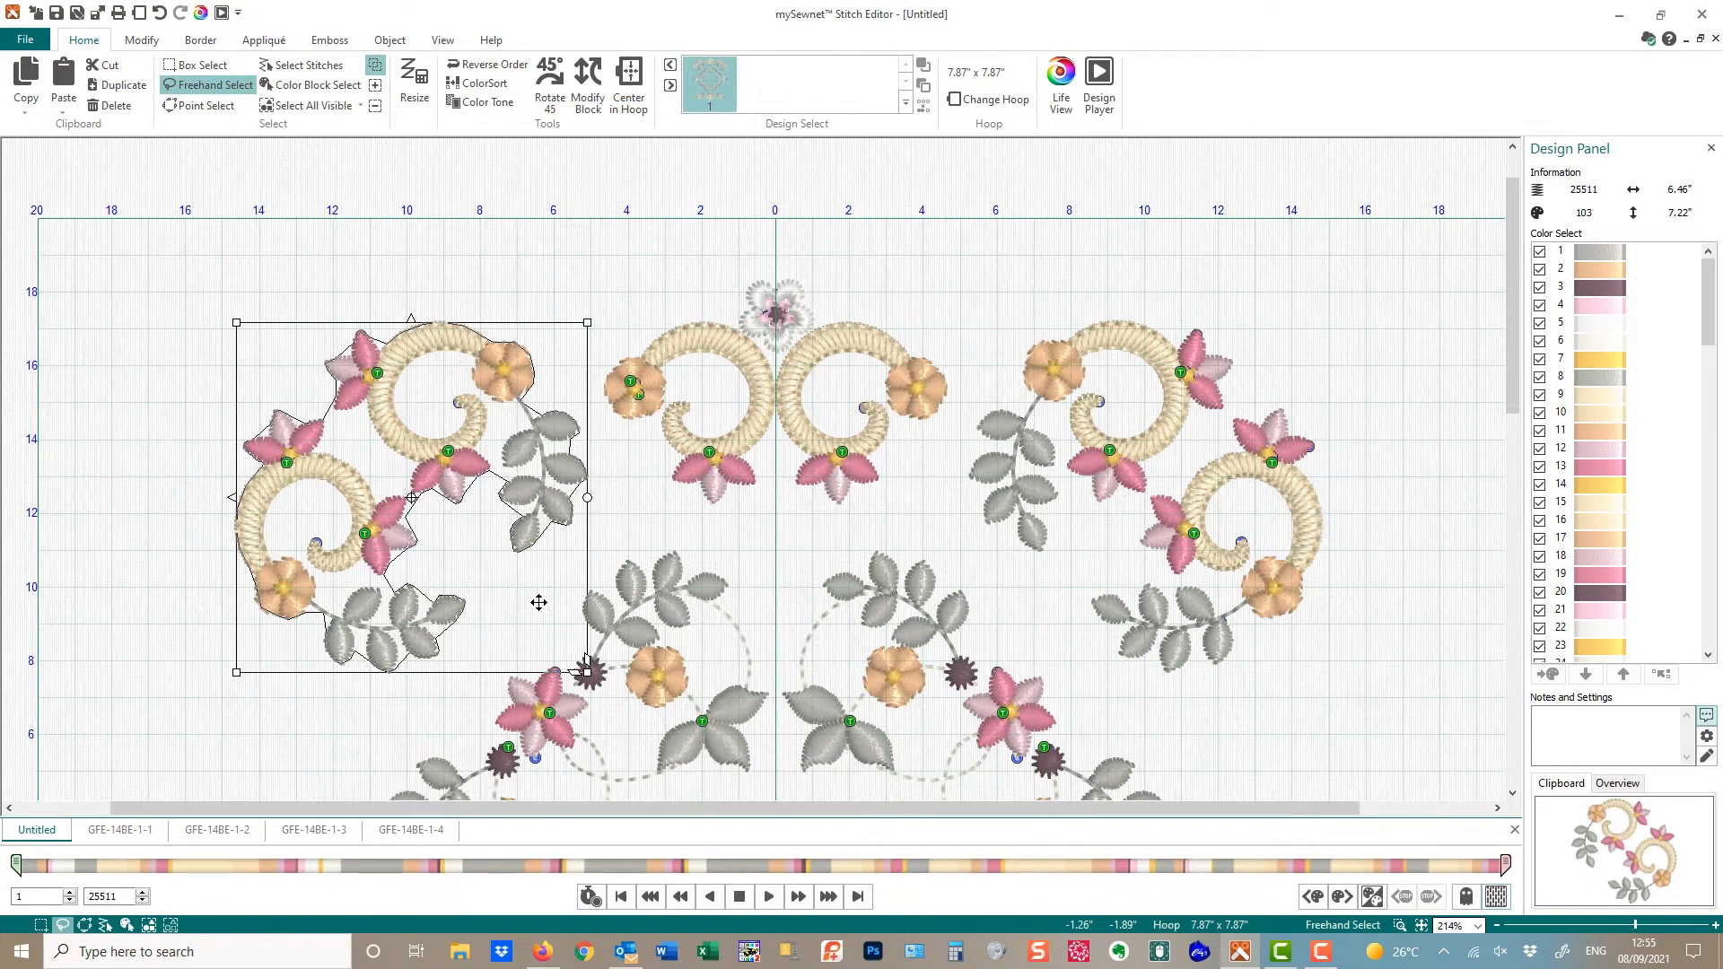
{"action": "key", "text": "Left"}
{"action": "key", "text": "Left"}
{"action": "key", "text": "Left"}
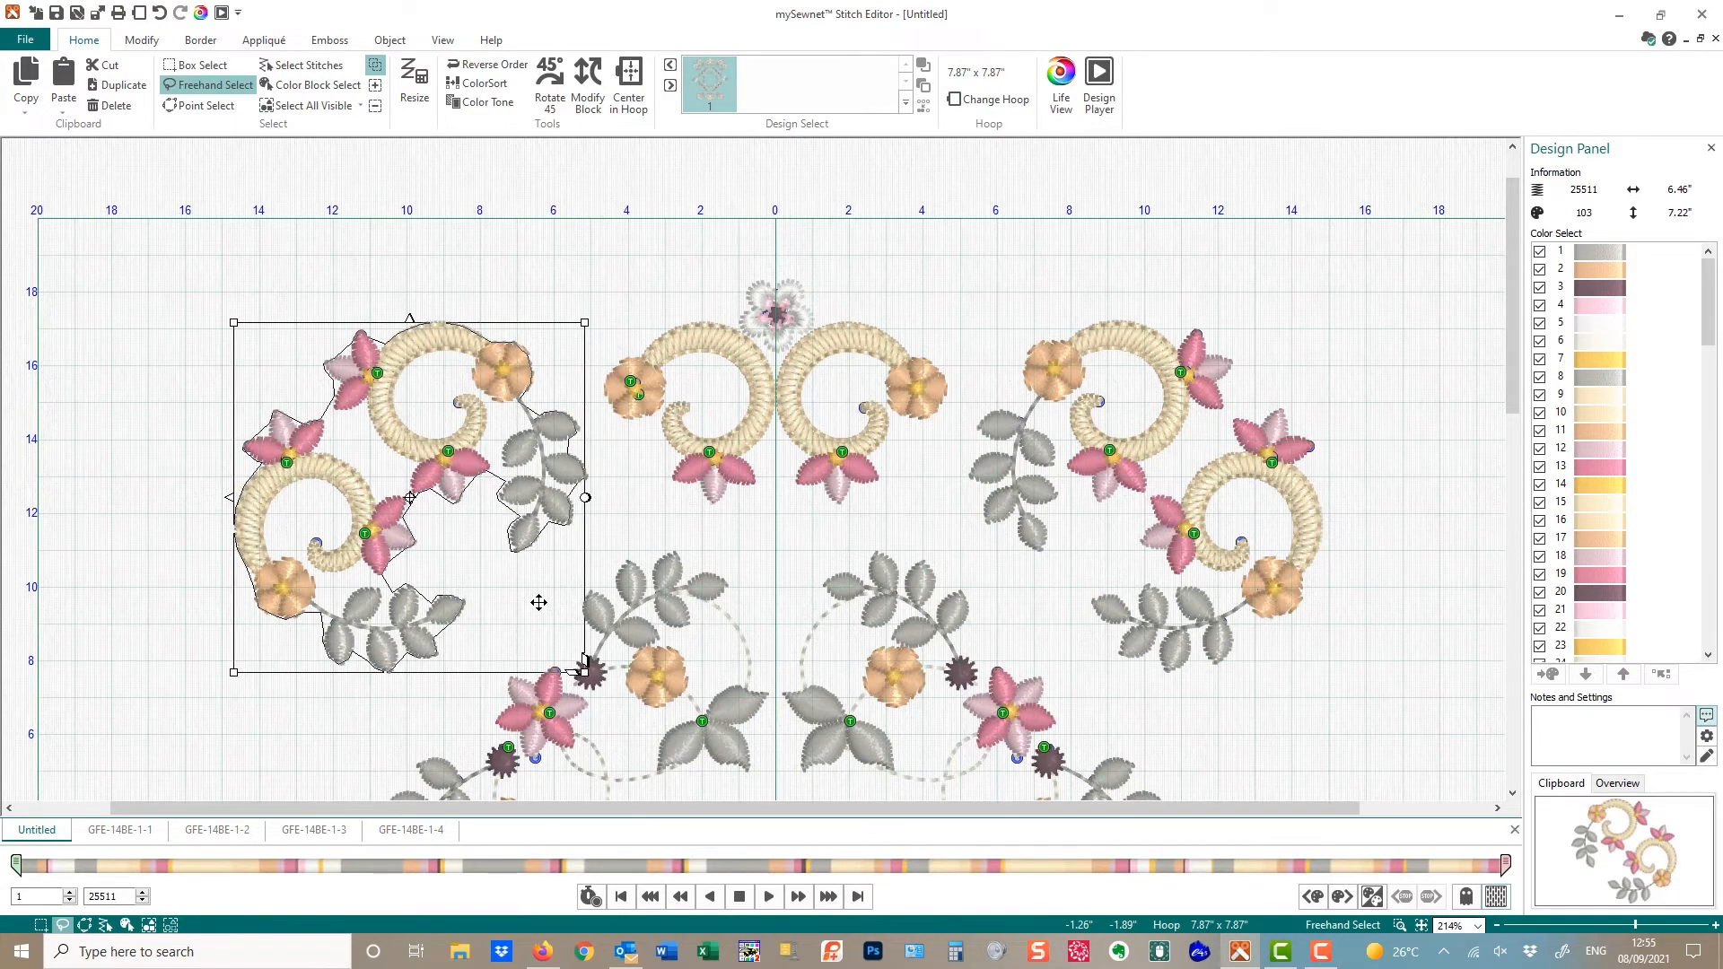
{"action": "key", "text": "Left"}
{"action": "key", "text": "Left"}
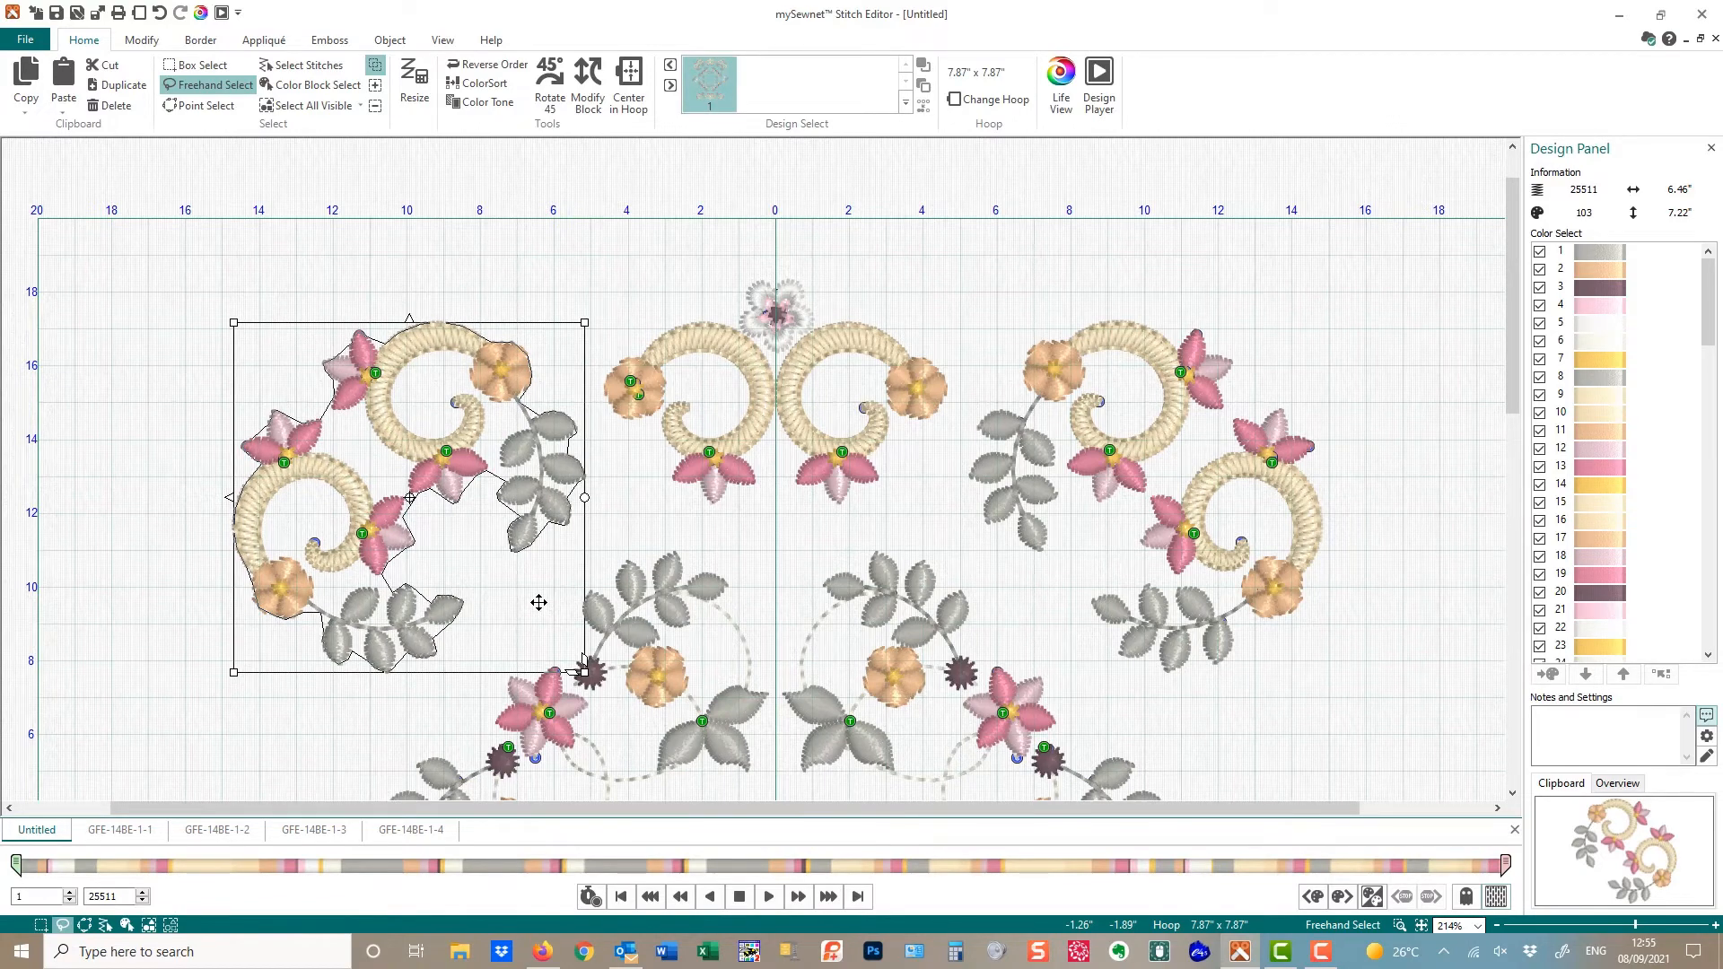
{"action": "key", "text": "Left"}
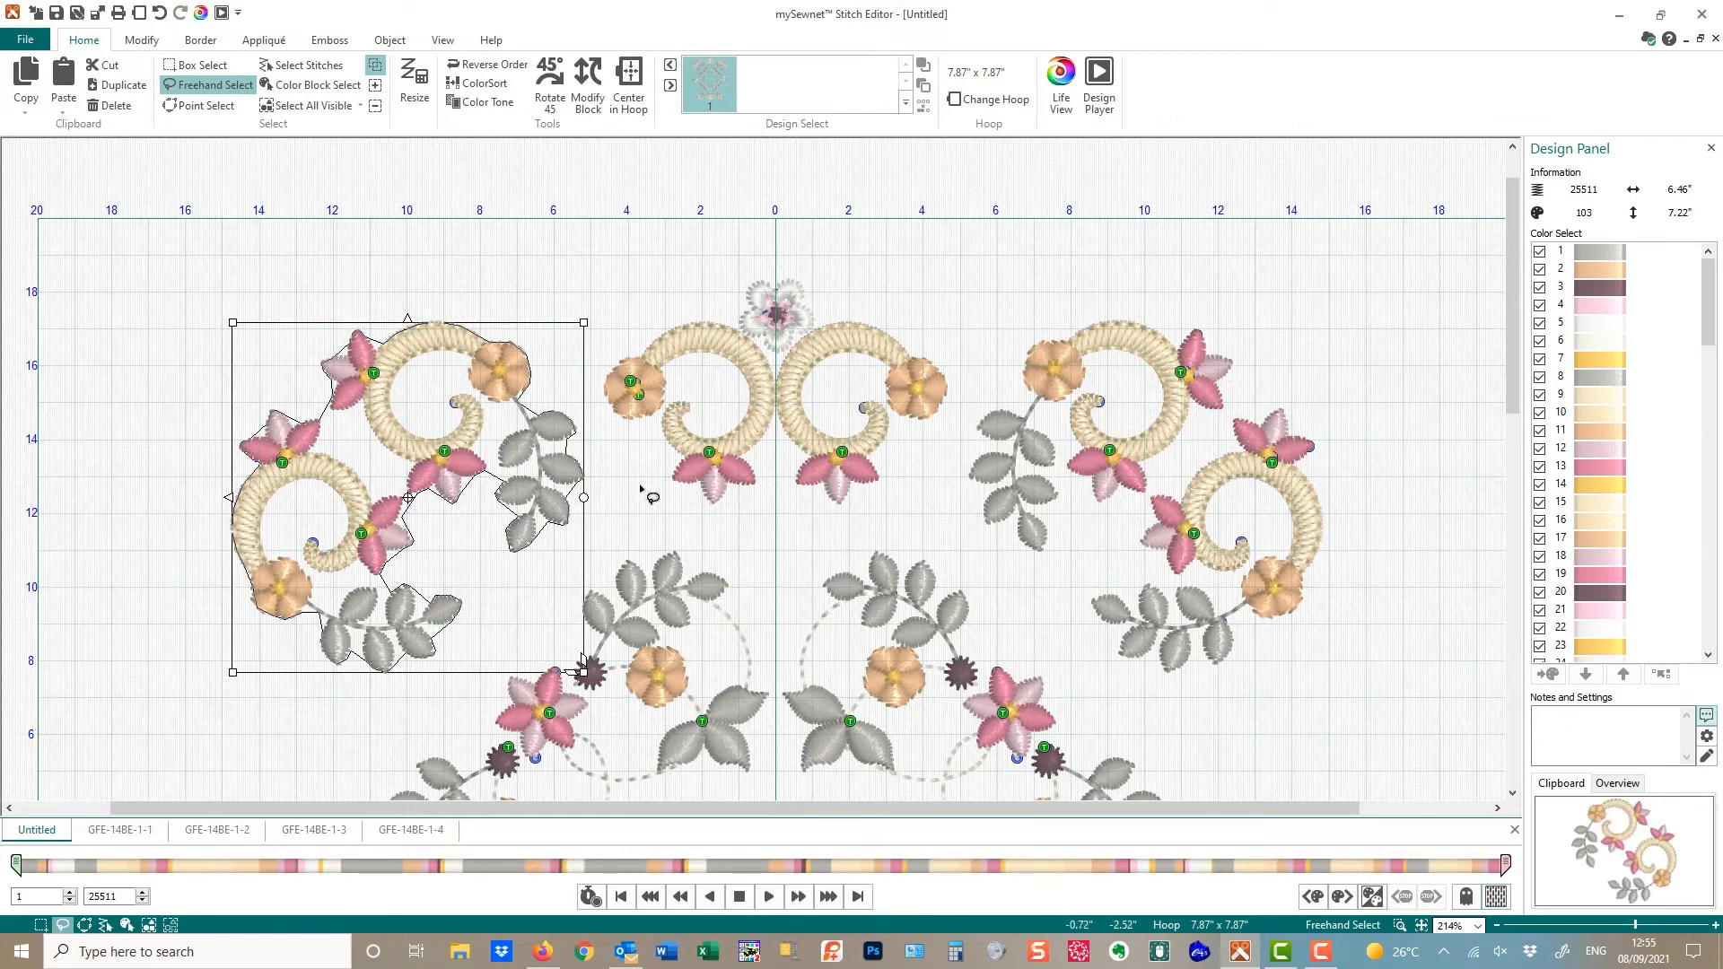
{"action": "key", "text": "Left"}
{"action": "key", "text": "Left"}
{"action": "key", "text": "Left"}
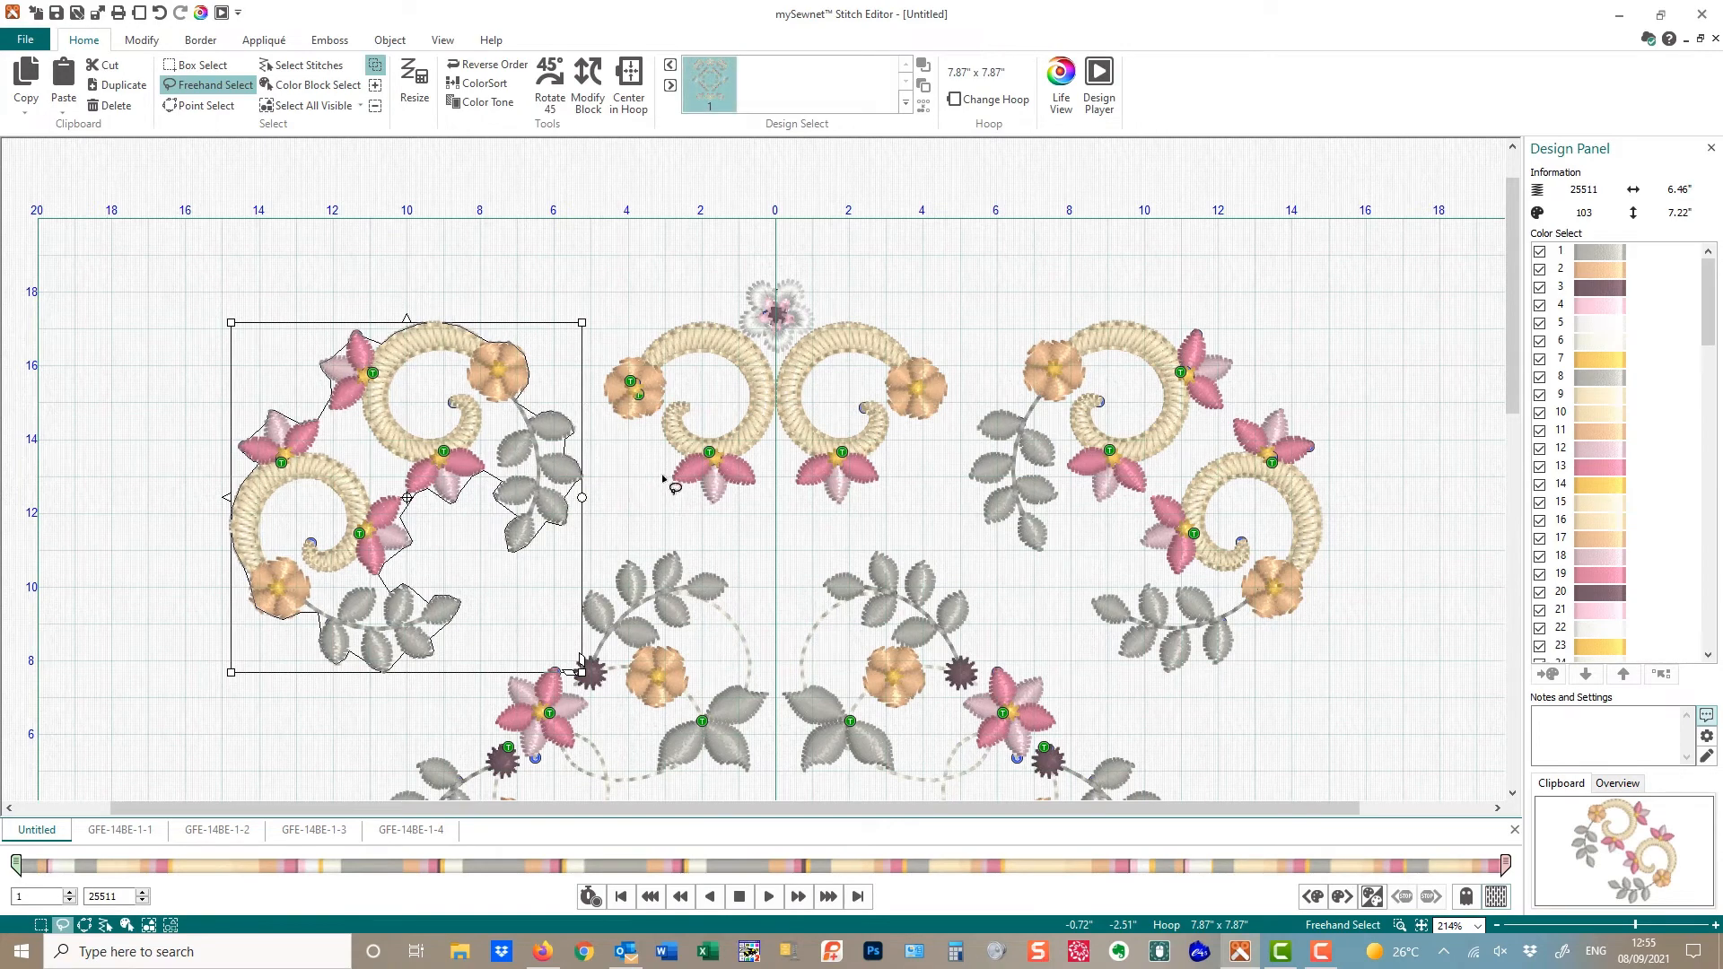
{"action": "left_click", "coordinate": [1327, 315]}
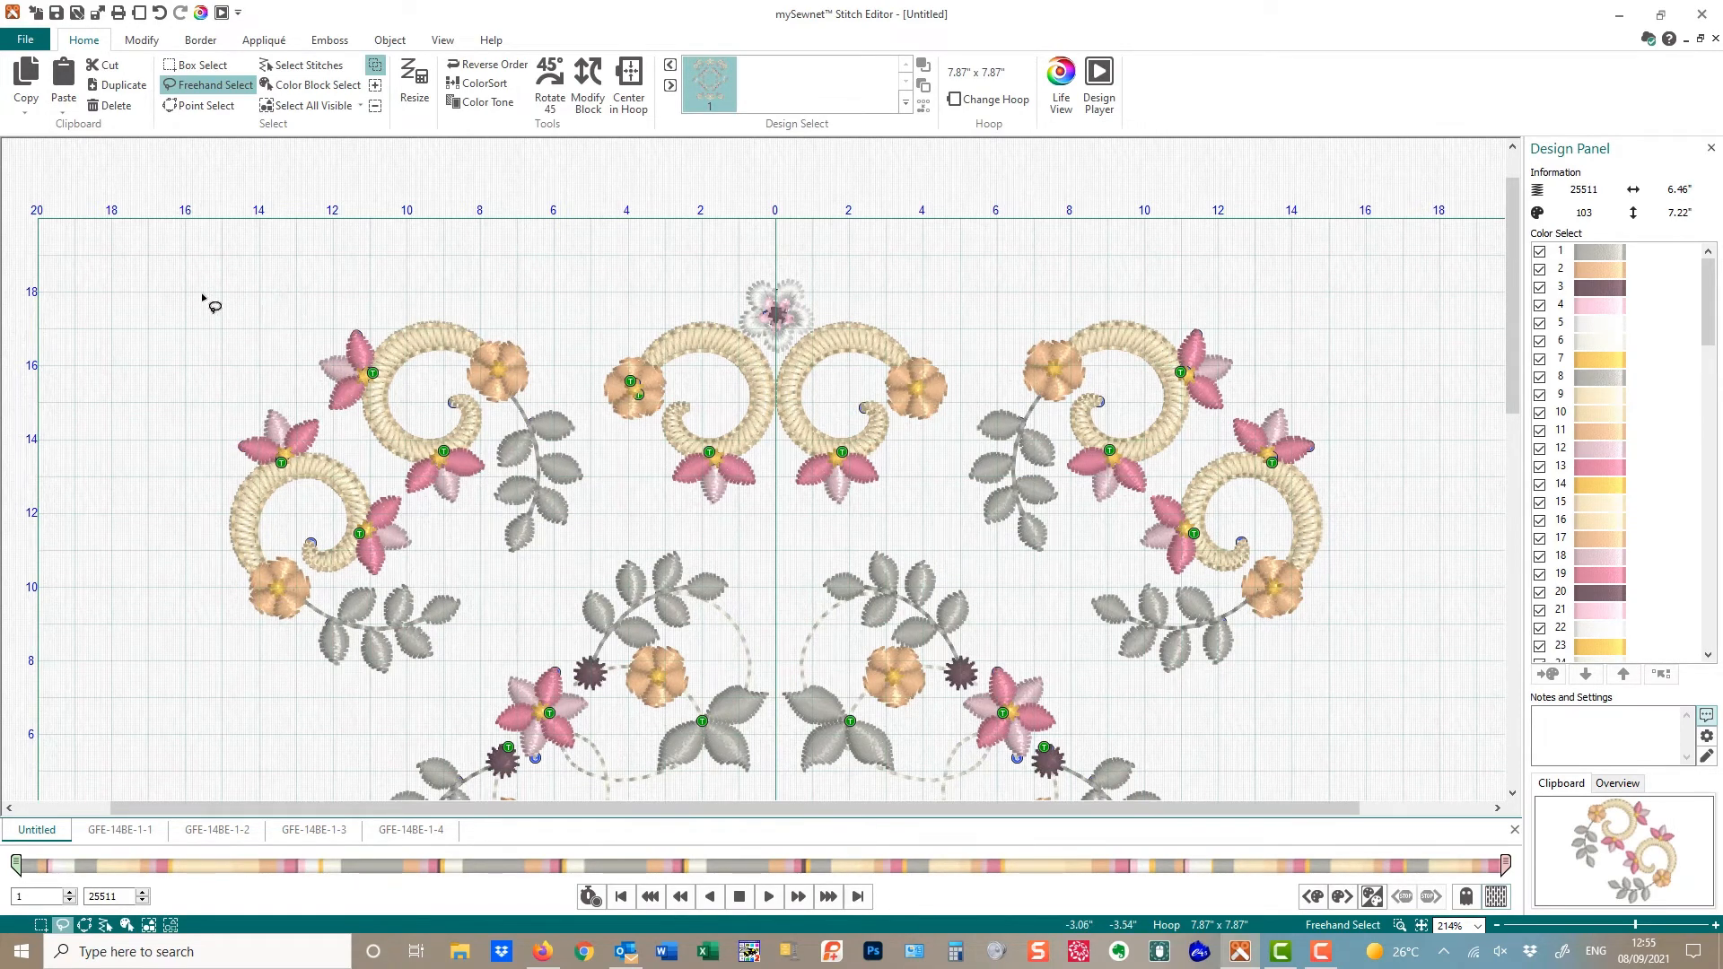
{"action": "mouse_move", "coordinate": [203, 297]}
{"action": "left_mouse_down"}
{"action": "mouse_move", "coordinate": [464, 257]}
{"action": "mouse_move", "coordinate": [527, 276]}
{"action": "mouse_move", "coordinate": [643, 523]}
{"action": "mouse_move", "coordinate": [892, 527]}
{"action": "mouse_move", "coordinate": [954, 461]}
{"action": "mouse_move", "coordinate": [1019, 264]}
{"action": "mouse_move", "coordinate": [1136, 238]}
{"action": "mouse_move", "coordinate": [1411, 342]}
{"action": "mouse_move", "coordinate": [1435, 480]}
{"action": "mouse_move", "coordinate": [1367, 683]}
{"action": "mouse_move", "coordinate": [1218, 724]}
{"action": "mouse_move", "coordinate": [1112, 706]}
{"action": "mouse_move", "coordinate": [909, 509]}
{"action": "mouse_move", "coordinate": [843, 527]}
{"action": "mouse_move", "coordinate": [624, 525]}
{"action": "mouse_move", "coordinate": [564, 615]}
{"action": "mouse_move", "coordinate": [289, 707]}
{"action": "mouse_move", "coordinate": [208, 641]}
{"action": "mouse_move", "coordinate": [155, 418]}
{"action": "mouse_move", "coordinate": [253, 271]}
{"action": "left_mouse_up"}
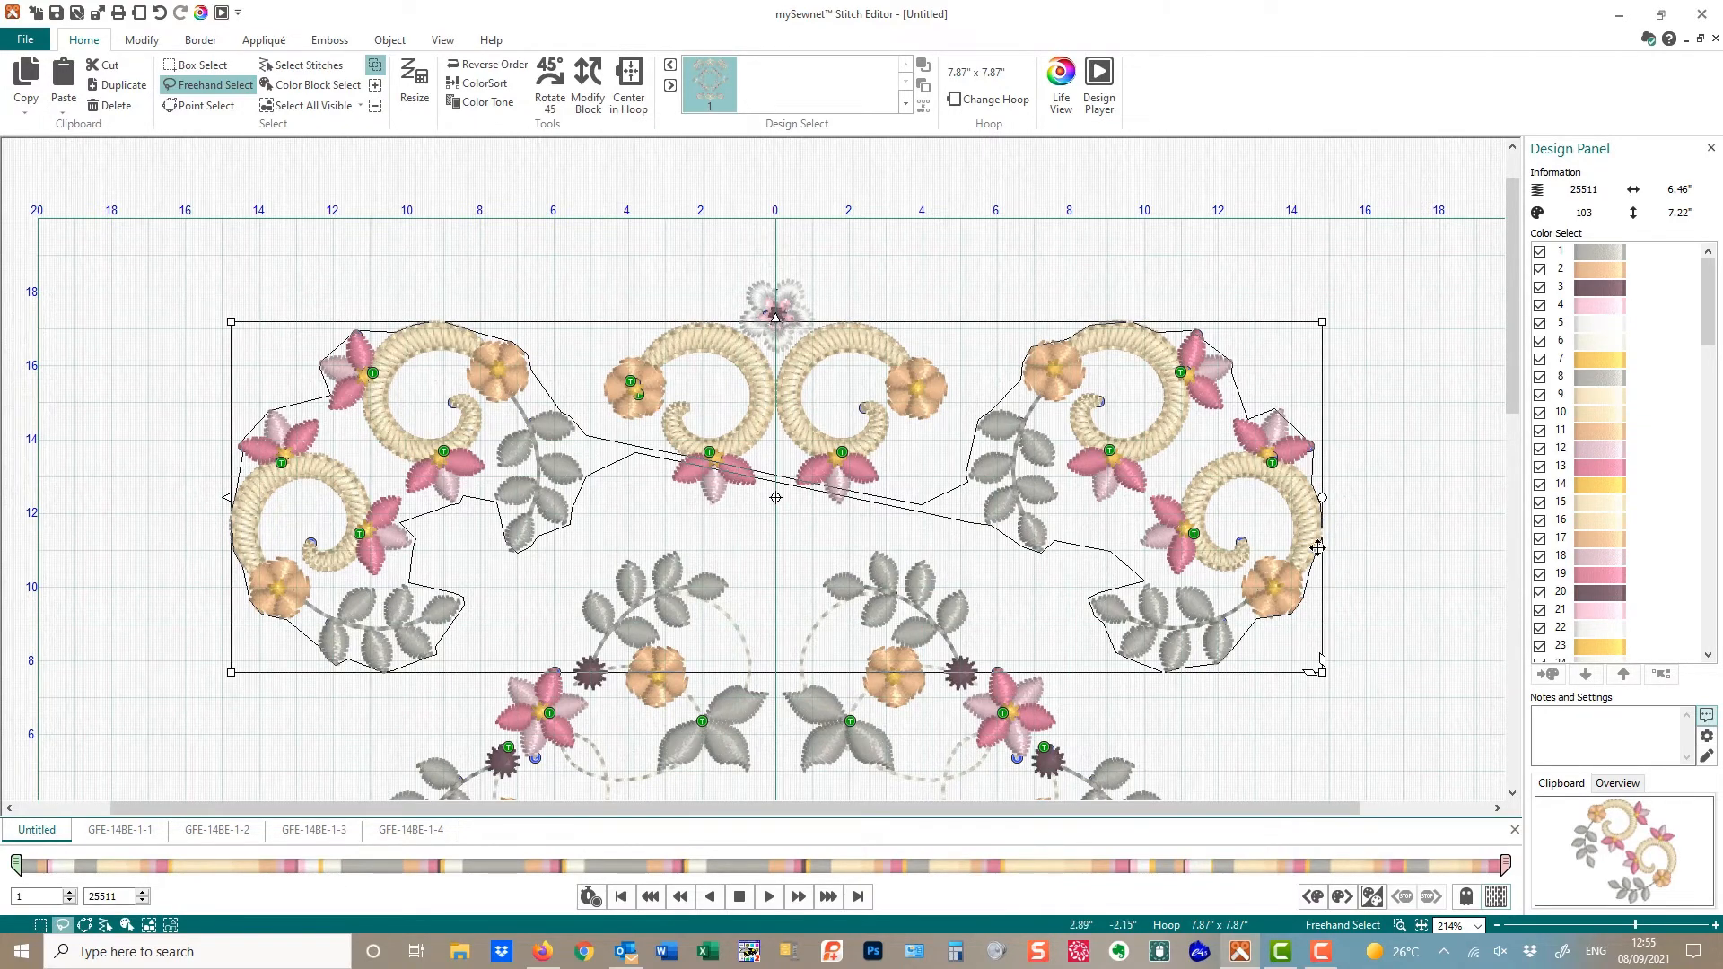
{"action": "left_click", "coordinate": [1382, 490]}
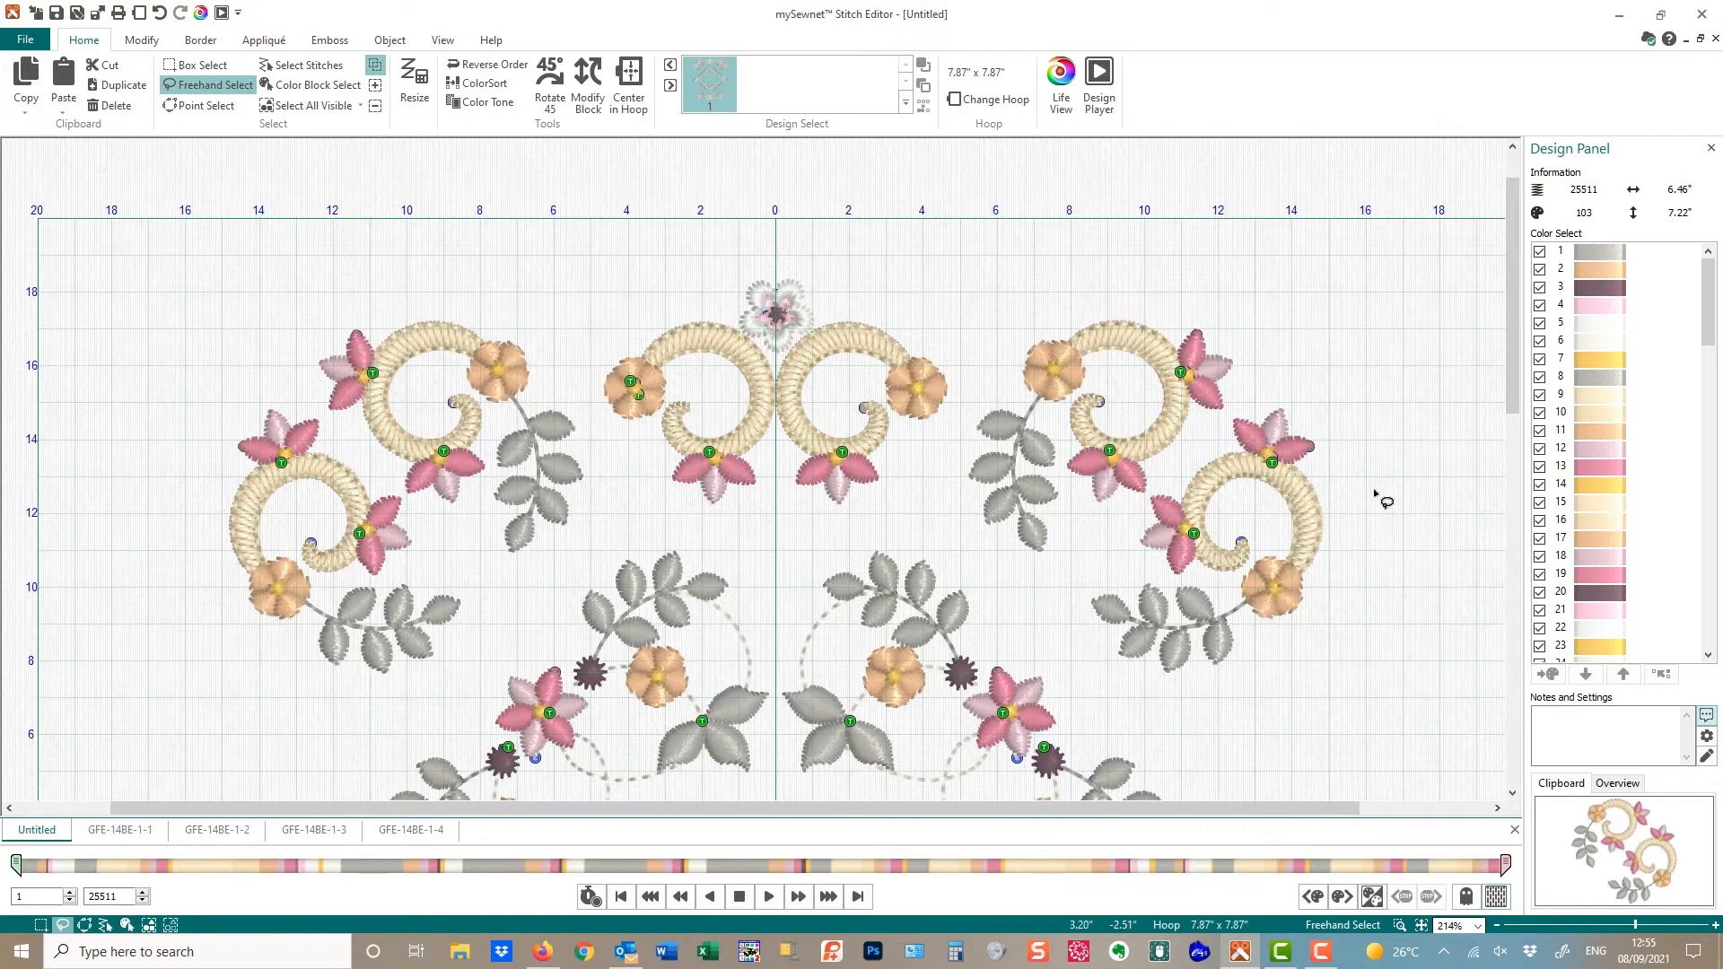
Select the entire lower row of scroll motifs, including the centre scrolls and flower, and delete it
{"action": "left_click", "coordinate": [1422, 925]}
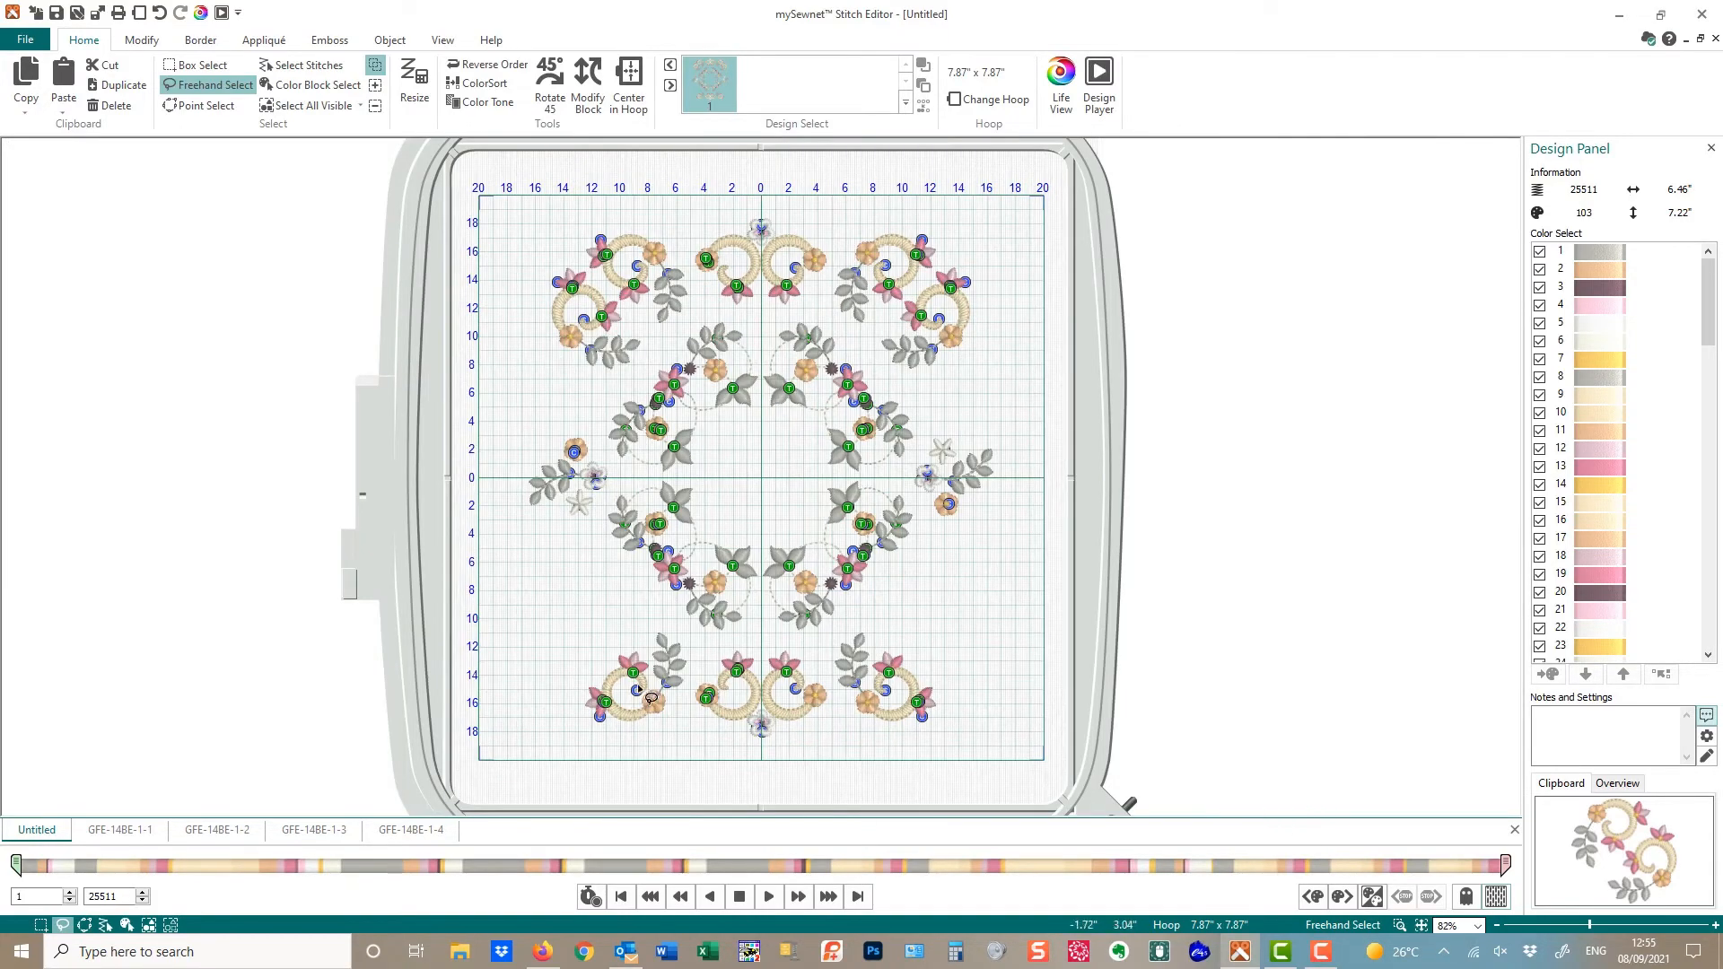
{"action": "mouse_move", "coordinate": [550, 613]}
{"action": "left_mouse_down"}
{"action": "mouse_move", "coordinate": [666, 613]}
{"action": "mouse_move", "coordinate": [709, 644]}
{"action": "mouse_move", "coordinate": [1004, 640]}
{"action": "mouse_move", "coordinate": [781, 796]}
{"action": "mouse_move", "coordinate": [530, 654]}
{"action": "mouse_move", "coordinate": [581, 629]}
{"action": "left_mouse_up"}
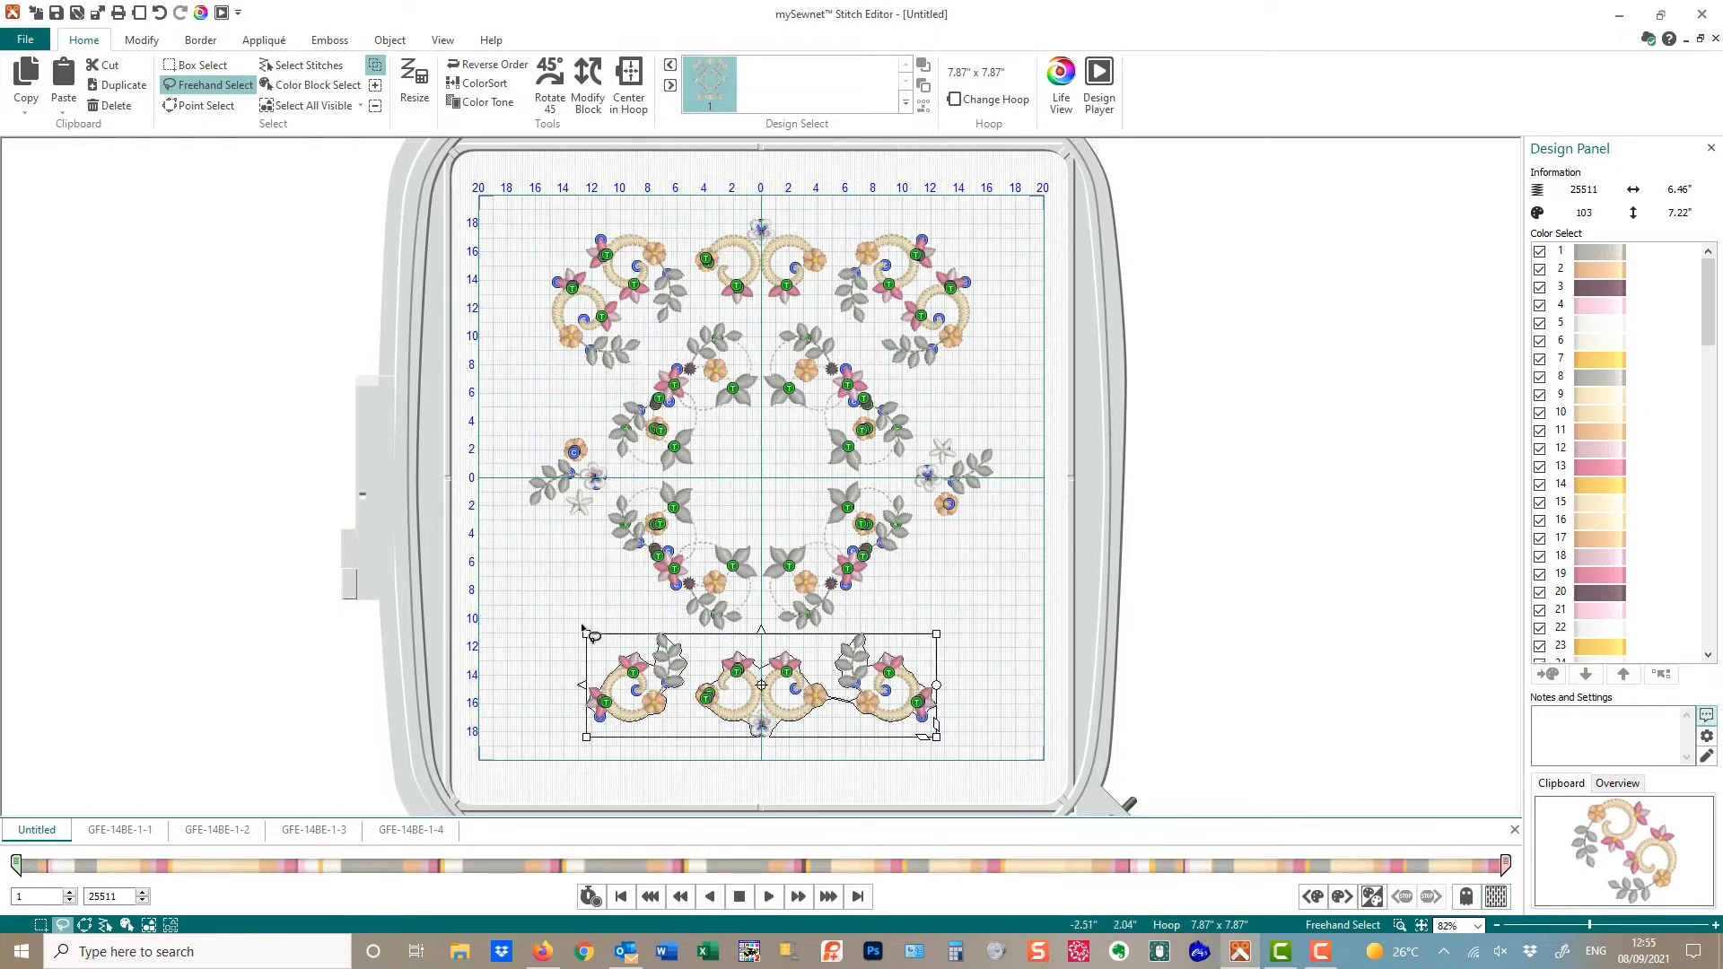
{"action": "key", "text": "Delete"}
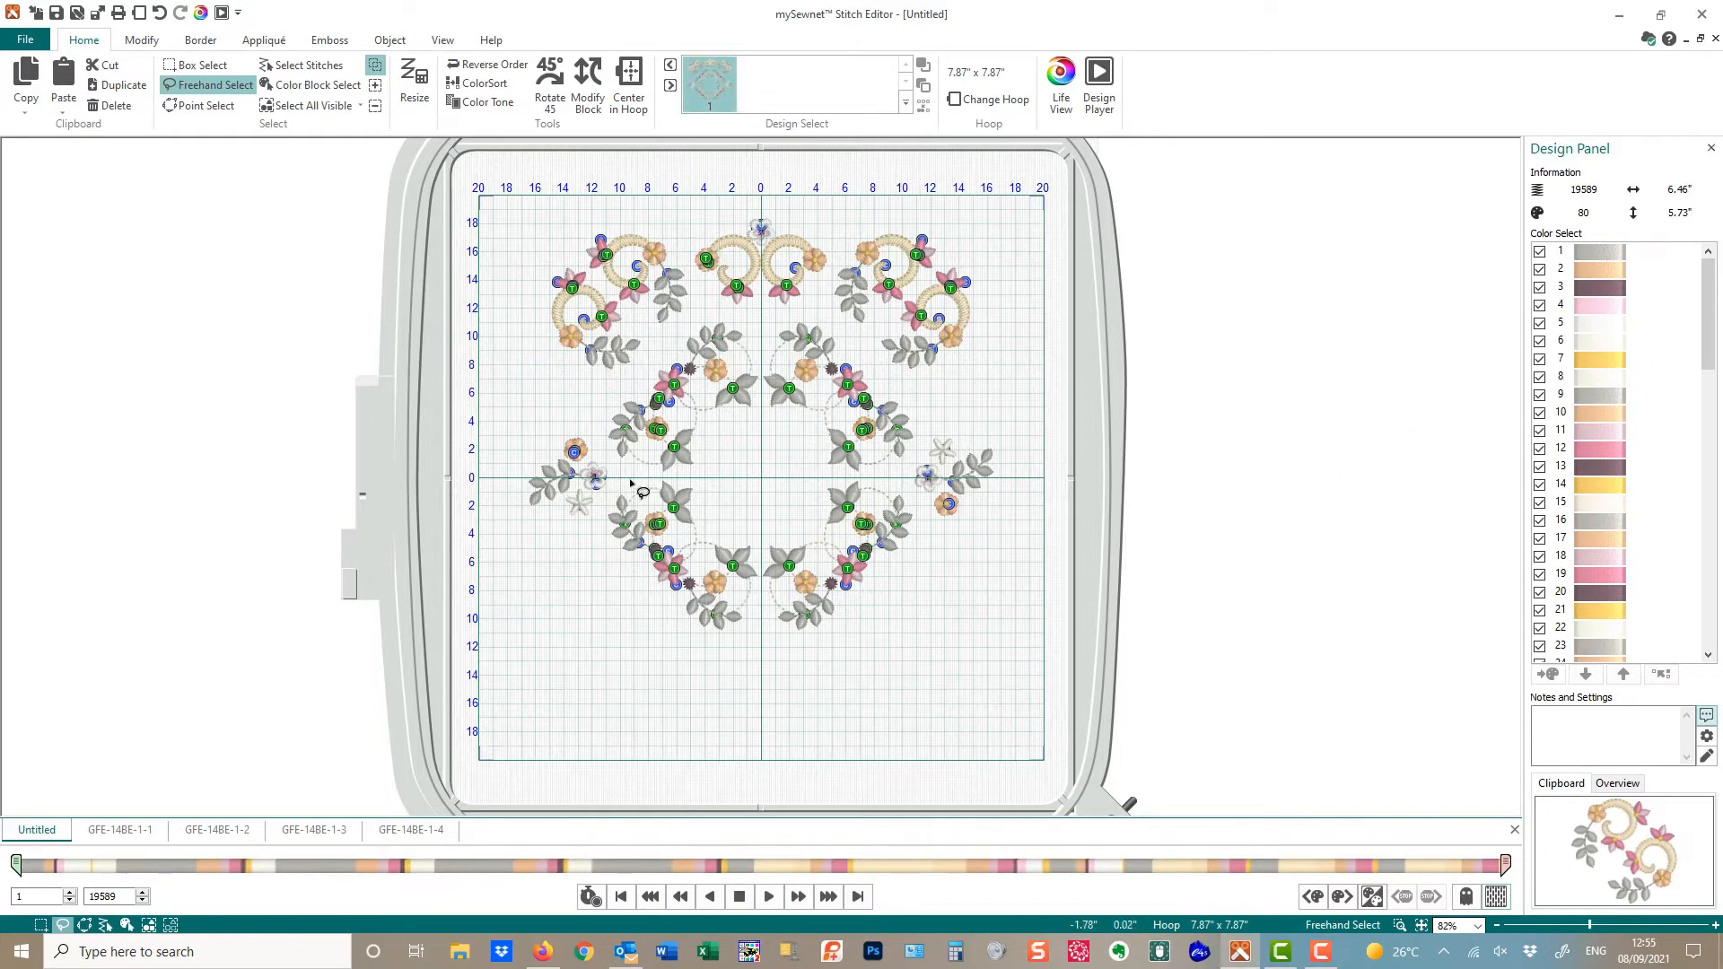
Copy the whole upper row of corners and centre scrolls, paste it, mirror the copy vertically and move it below the garlands
{"action": "left_click", "coordinate": [1399, 924]}
{"action": "mouse_move", "coordinate": [502, 180]}
{"action": "left_mouse_down"}
{"action": "mouse_move", "coordinate": [1075, 312]}
{"action": "mouse_move", "coordinate": [1106, 438]}
{"action": "left_mouse_up"}
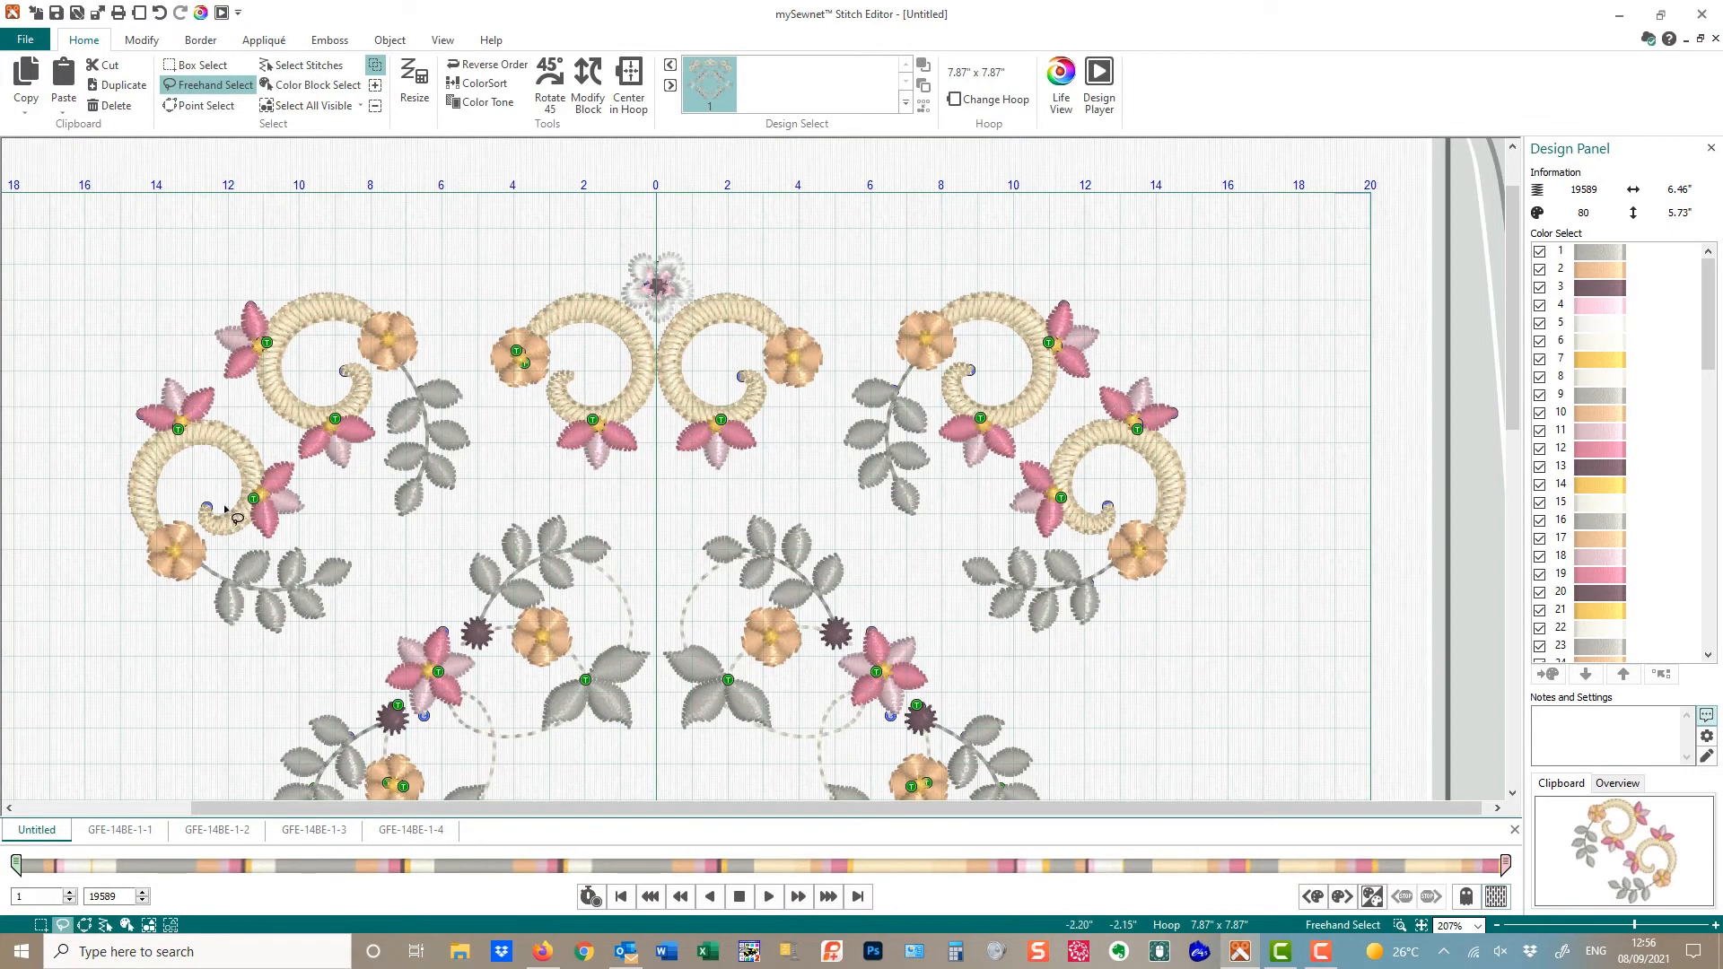
{"action": "mouse_move", "coordinate": [245, 260]}
{"action": "left_mouse_down"}
{"action": "mouse_move", "coordinate": [608, 209]}
{"action": "mouse_move", "coordinate": [955, 222]}
{"action": "mouse_move", "coordinate": [1272, 309]}
{"action": "mouse_move", "coordinate": [1319, 473]}
{"action": "mouse_move", "coordinate": [1214, 646]}
{"action": "mouse_move", "coordinate": [1052, 663]}
{"action": "mouse_move", "coordinate": [980, 654]}
{"action": "mouse_move", "coordinate": [876, 536]}
{"action": "mouse_move", "coordinate": [795, 501]}
{"action": "mouse_move", "coordinate": [483, 490]}
{"action": "mouse_move", "coordinate": [383, 623]}
{"action": "mouse_move", "coordinate": [263, 697]}
{"action": "mouse_move", "coordinate": [127, 648]}
{"action": "mouse_move", "coordinate": [84, 518]}
{"action": "mouse_move", "coordinate": [104, 348]}
{"action": "mouse_move", "coordinate": [271, 245]}
{"action": "left_mouse_up"}
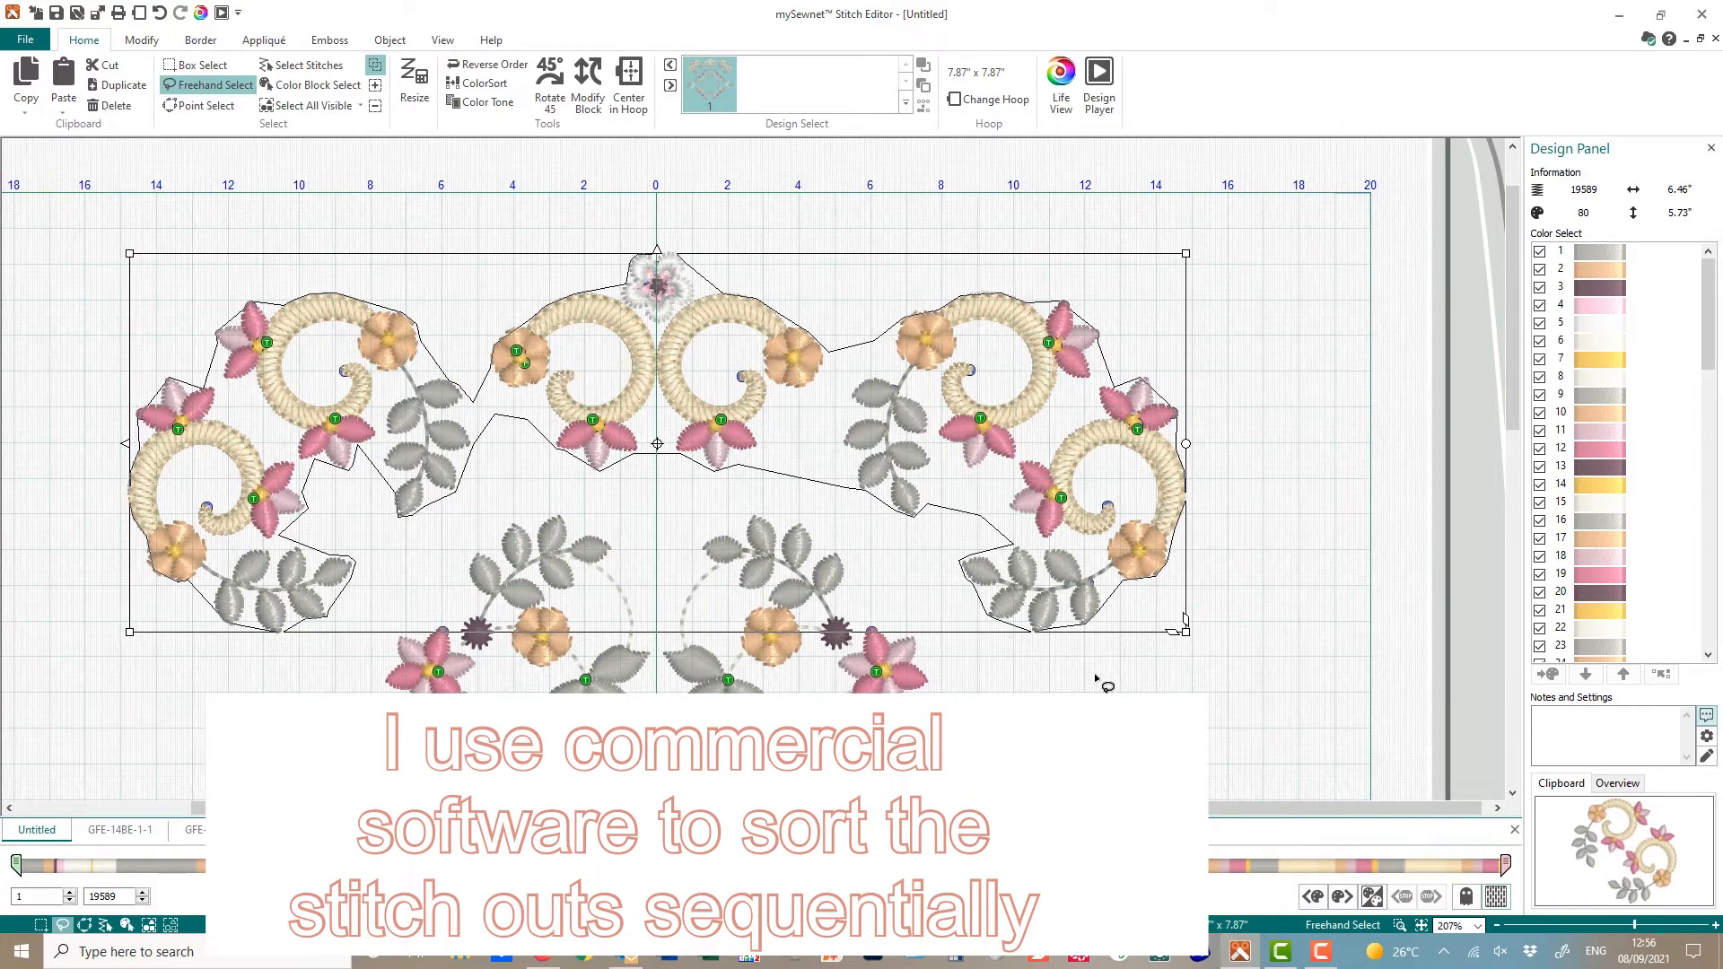
{"action": "left_click", "coordinate": [1420, 926]}
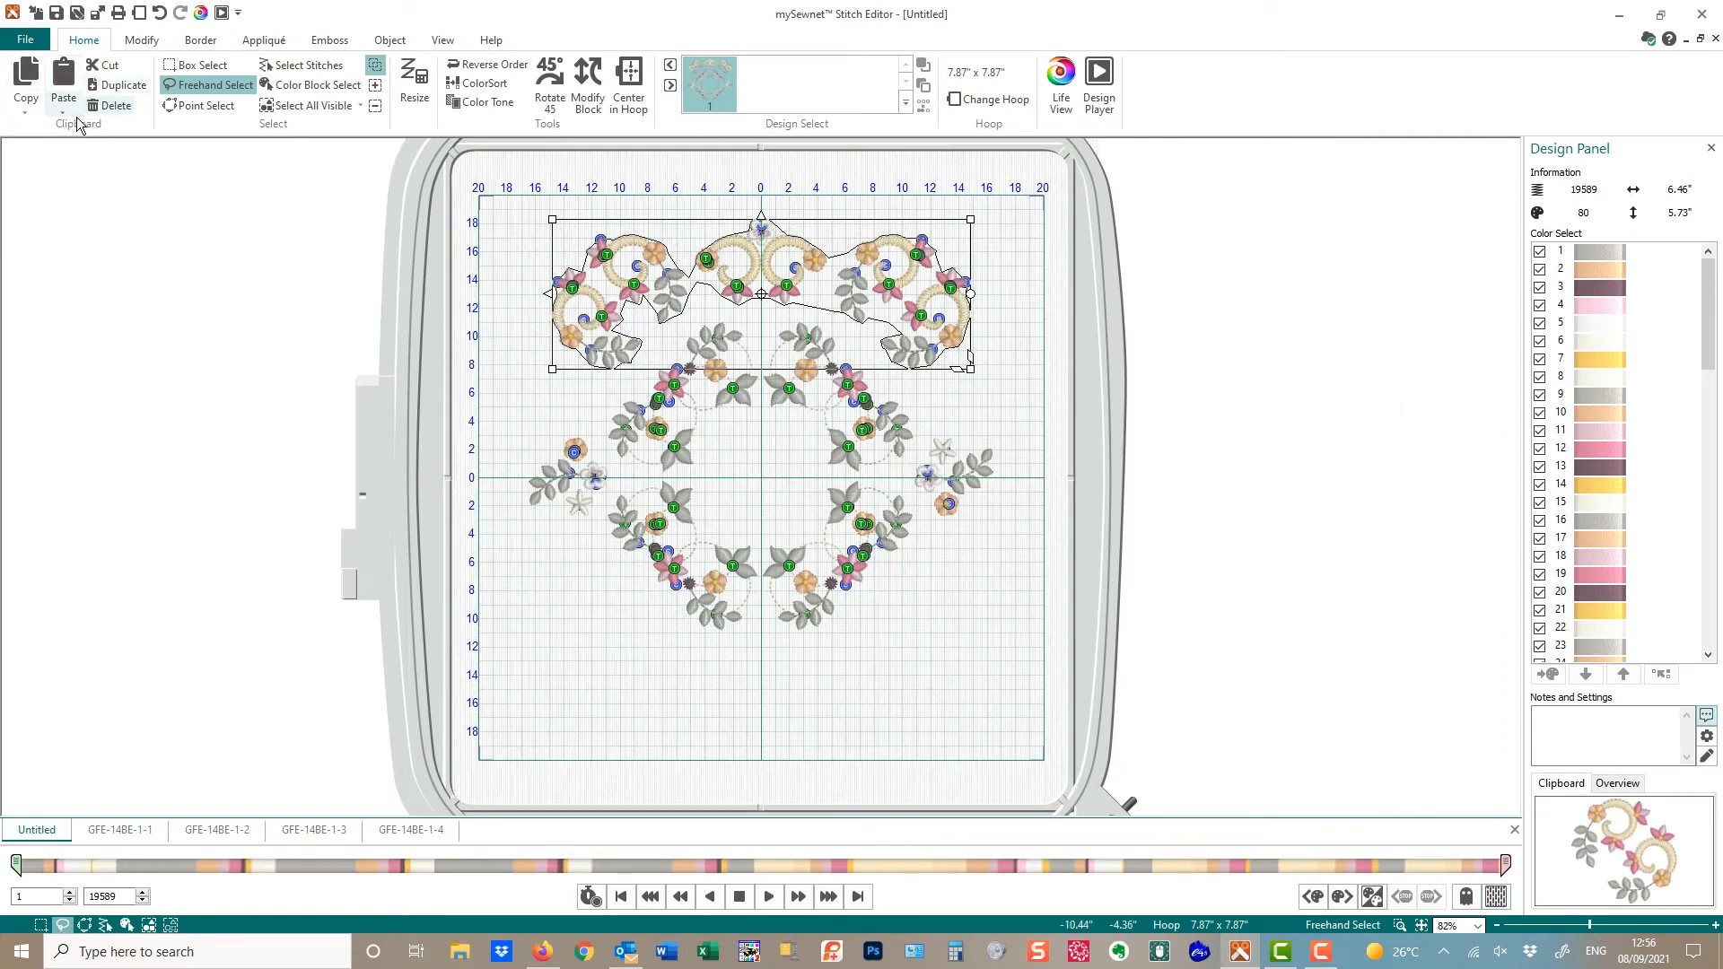
{"action": "left_click", "coordinate": [26, 79]}
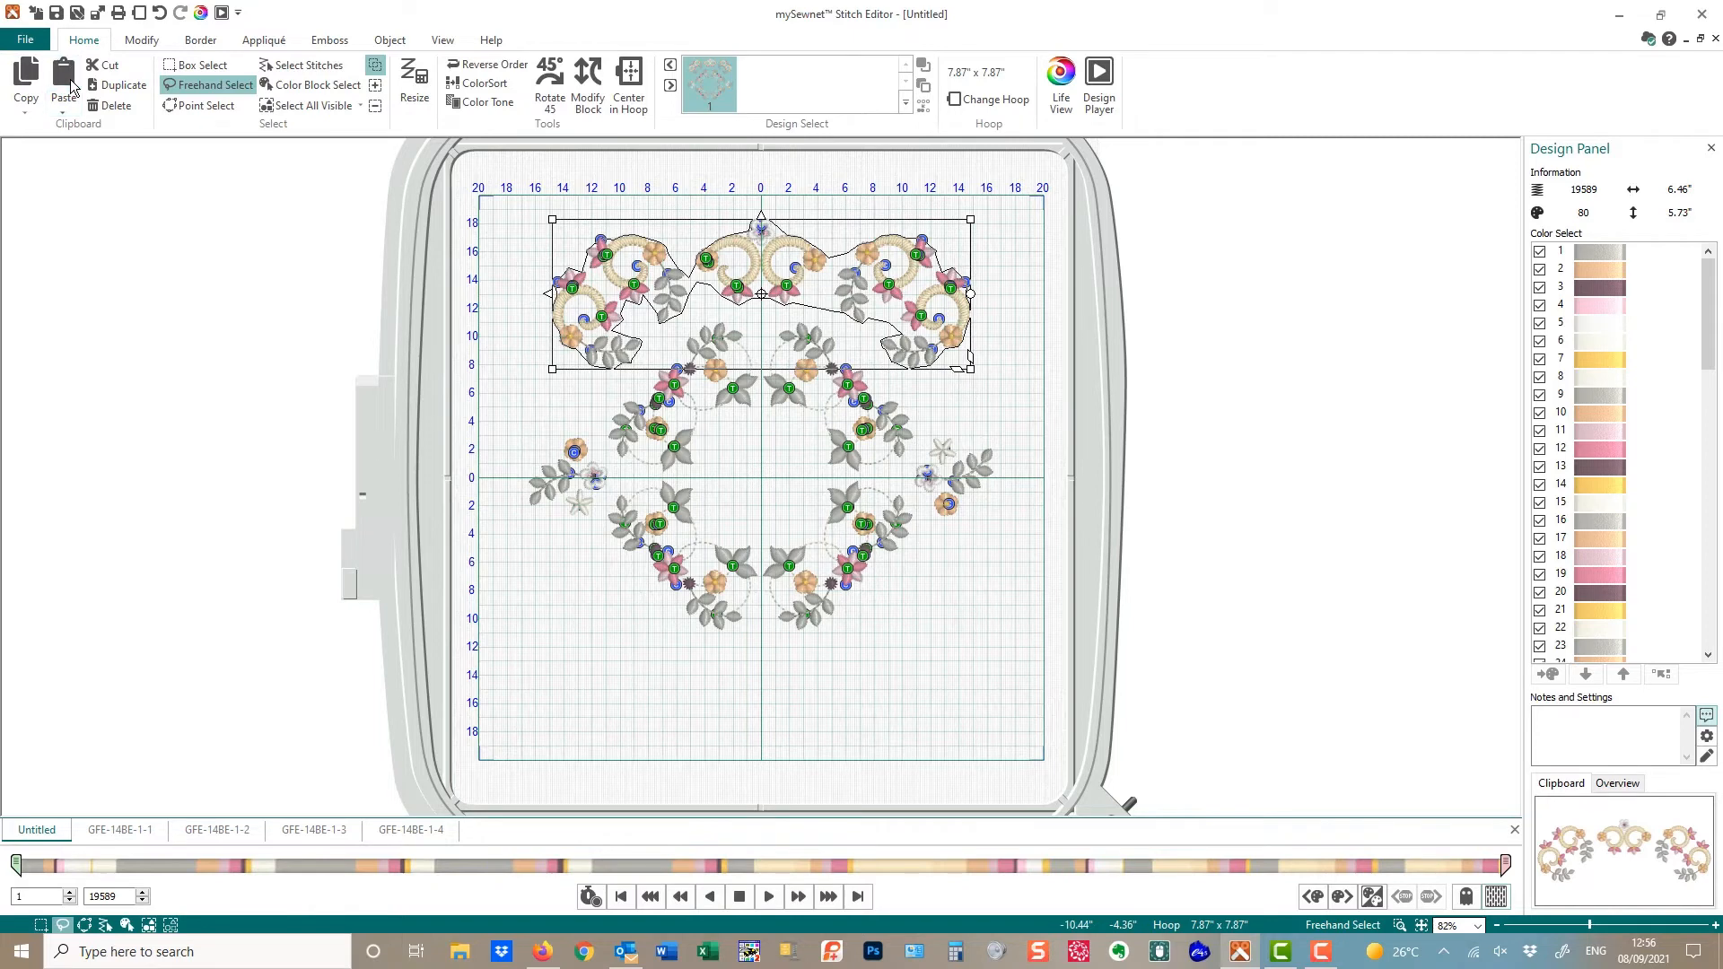
{"action": "left_click", "coordinate": [70, 85]}
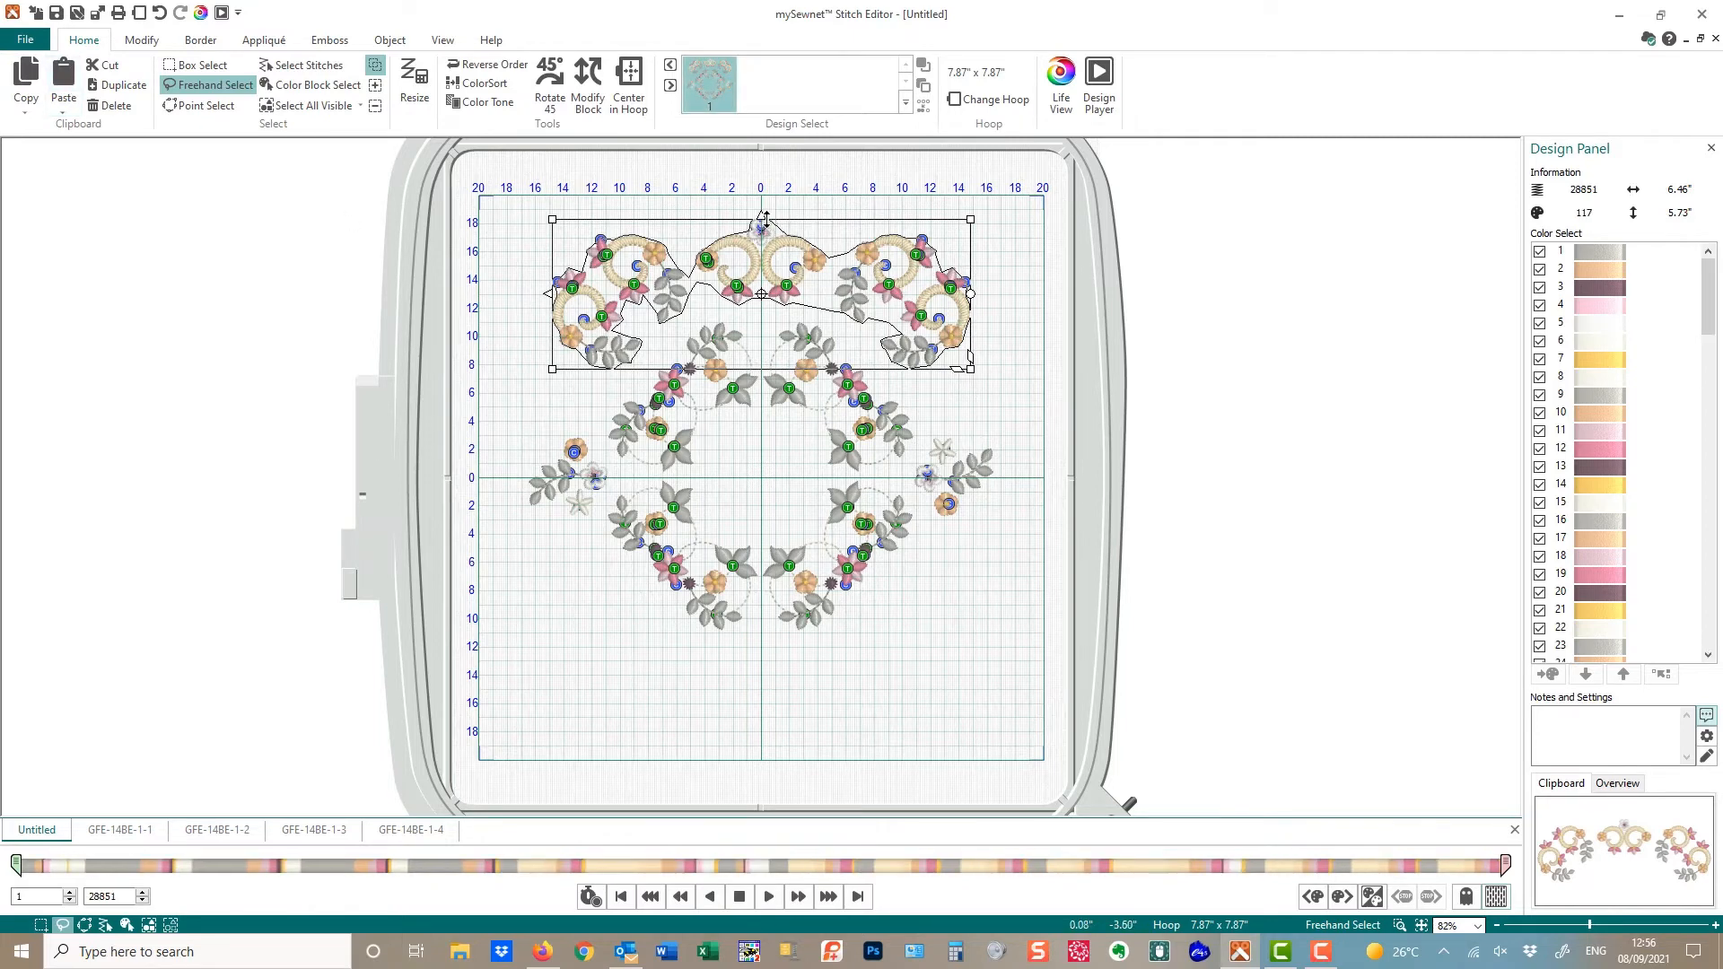
{"action": "key", "text": "ctrl+j"}
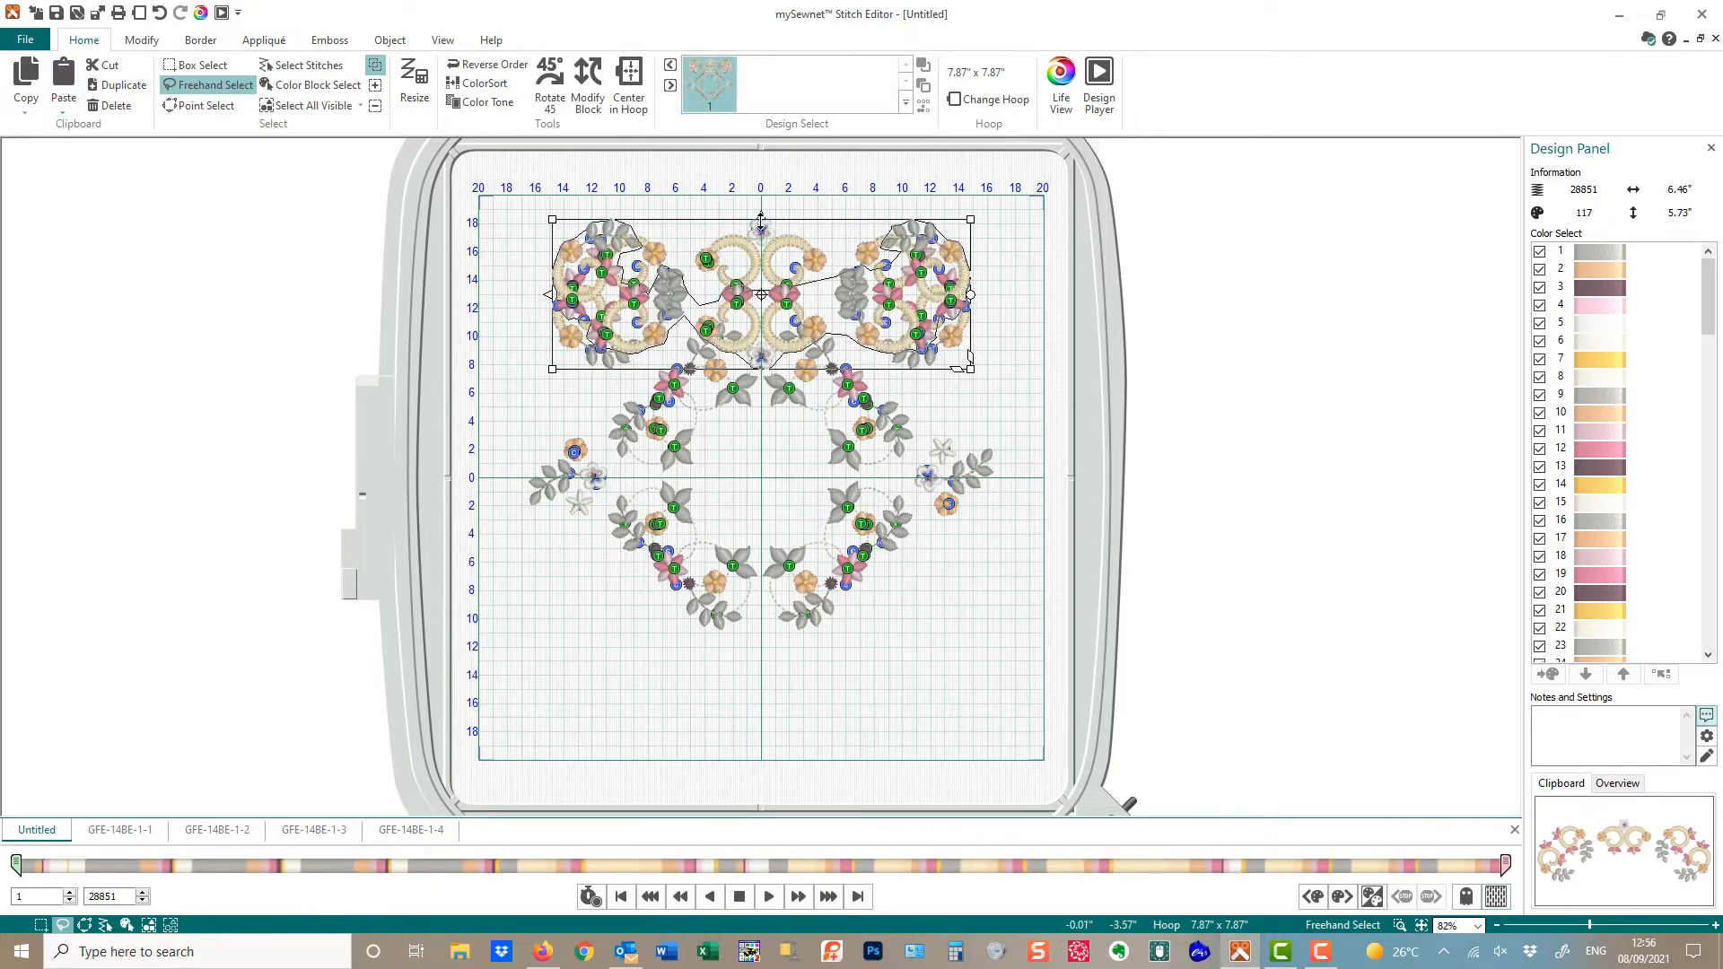
{"action": "left_click_drag", "start_coordinate": [760, 320], "coordinate": [777, 691]}
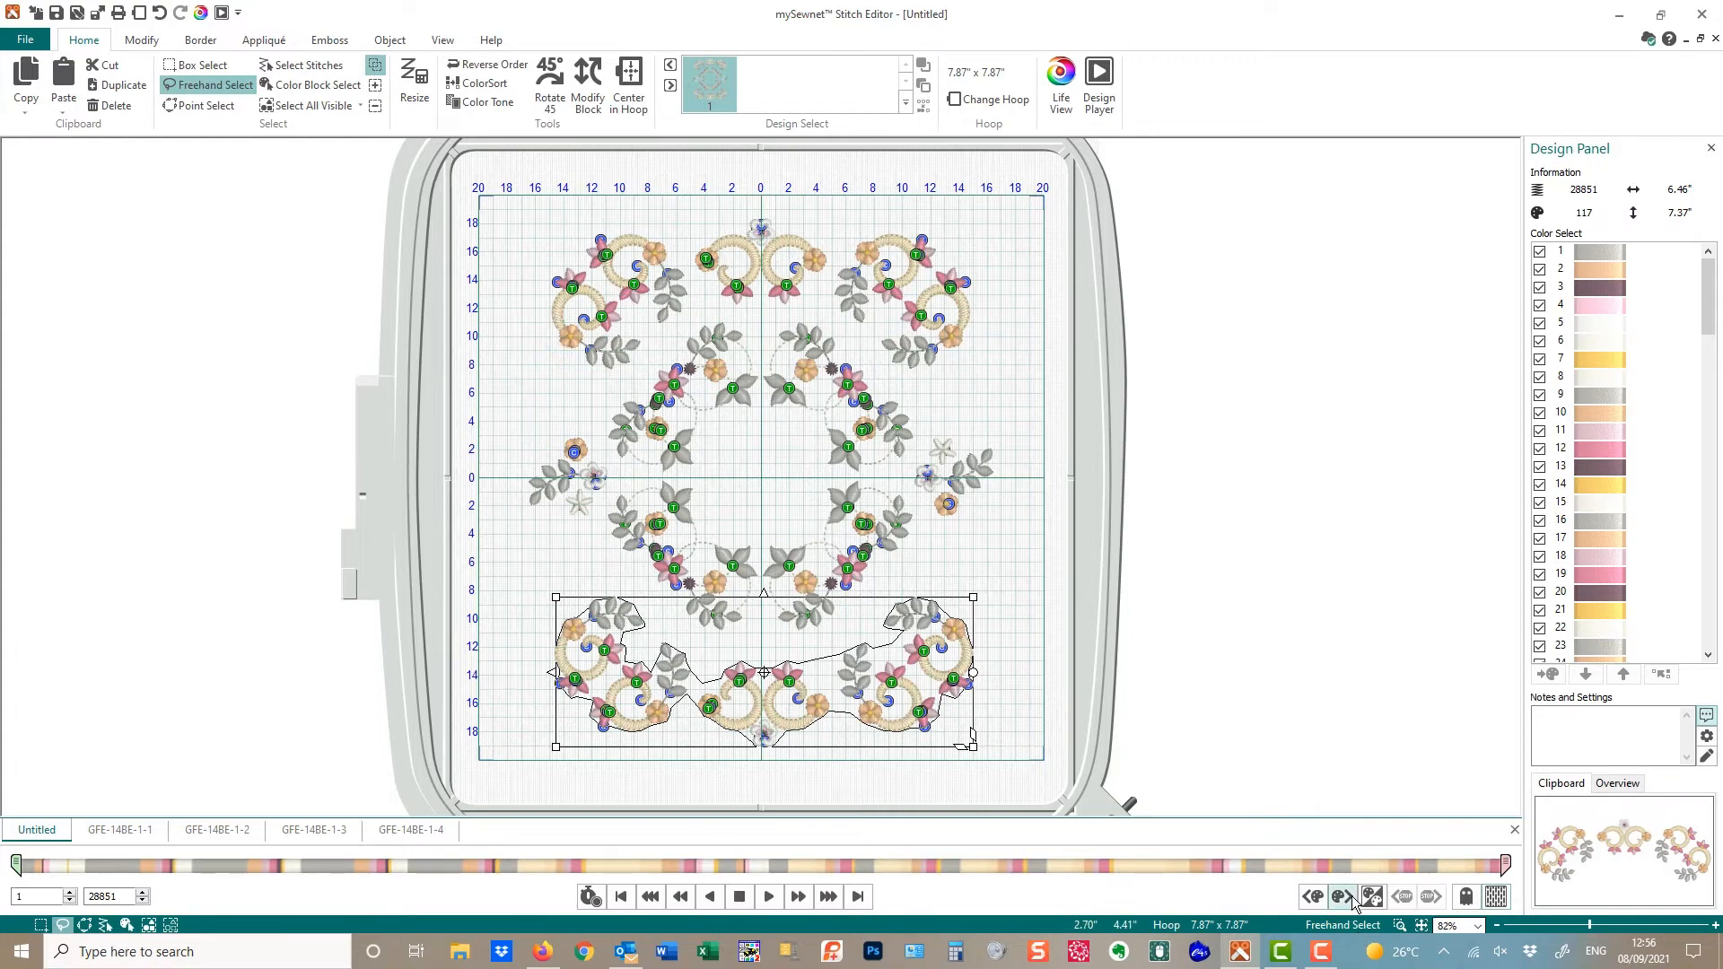
Align the pasted lower row with the vertical centre line, slightly closer to the garlands, and deselect it
{"action": "left_click", "coordinate": [1400, 925]}
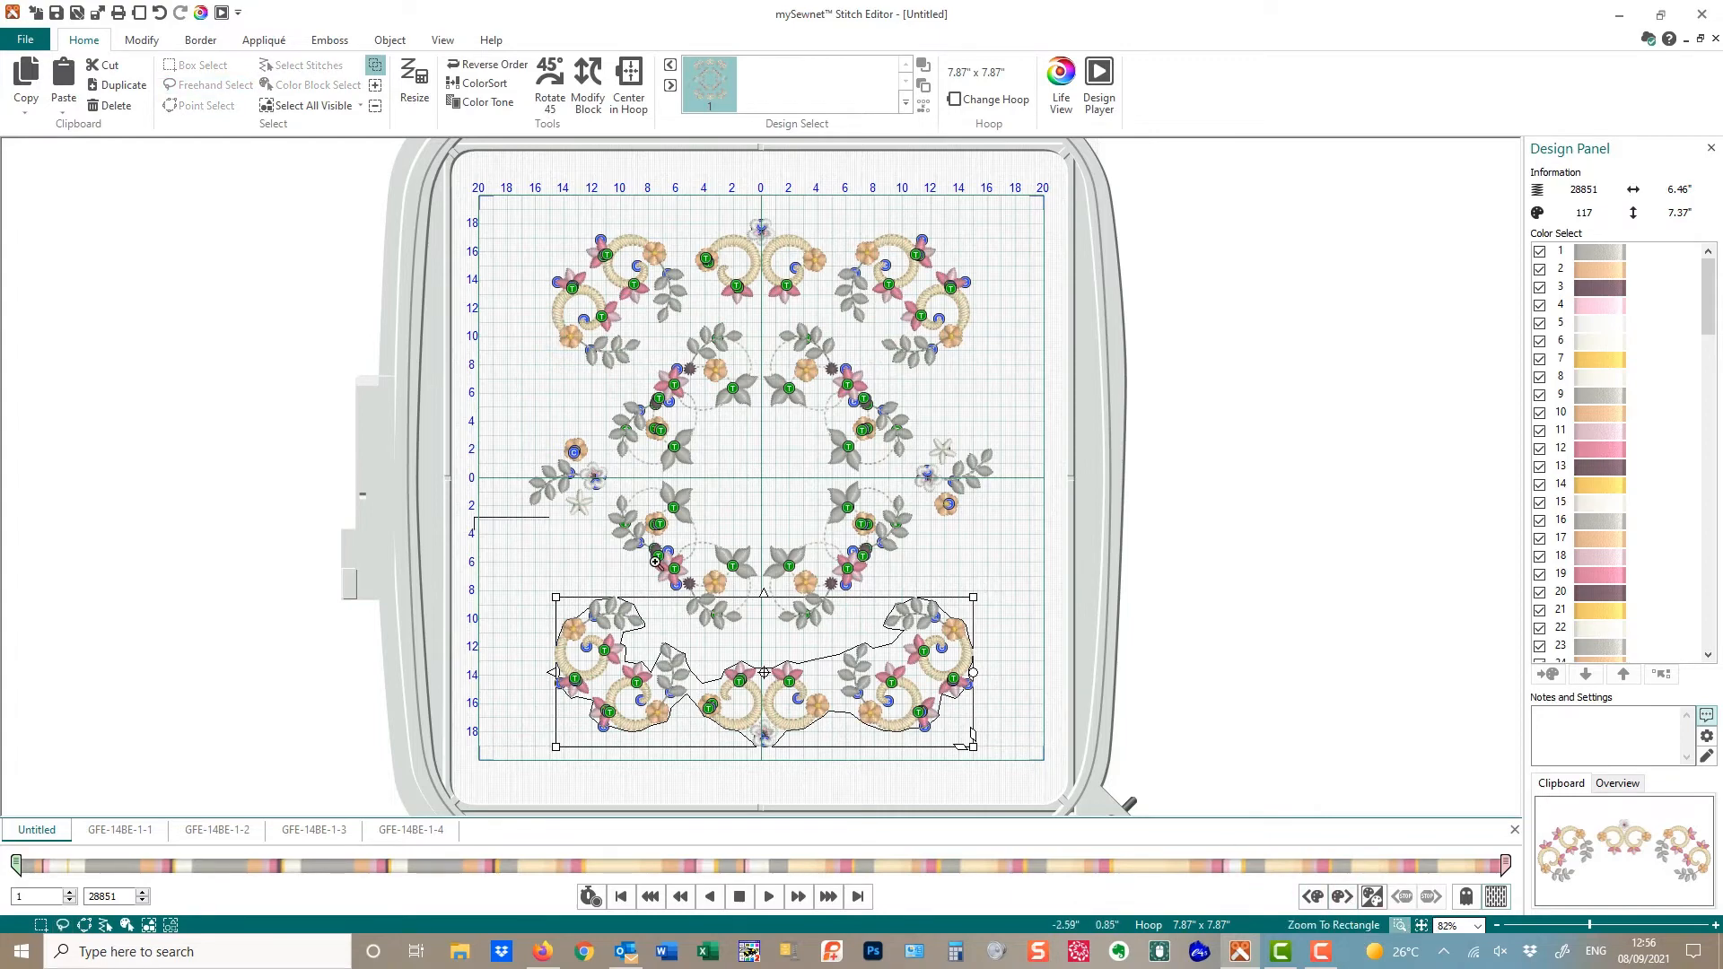
{"action": "left_click_drag", "start_coordinate": [477, 521], "coordinate": [1047, 723]}
{"action": "left_click_drag", "start_coordinate": [770, 585], "coordinate": [774, 531]}
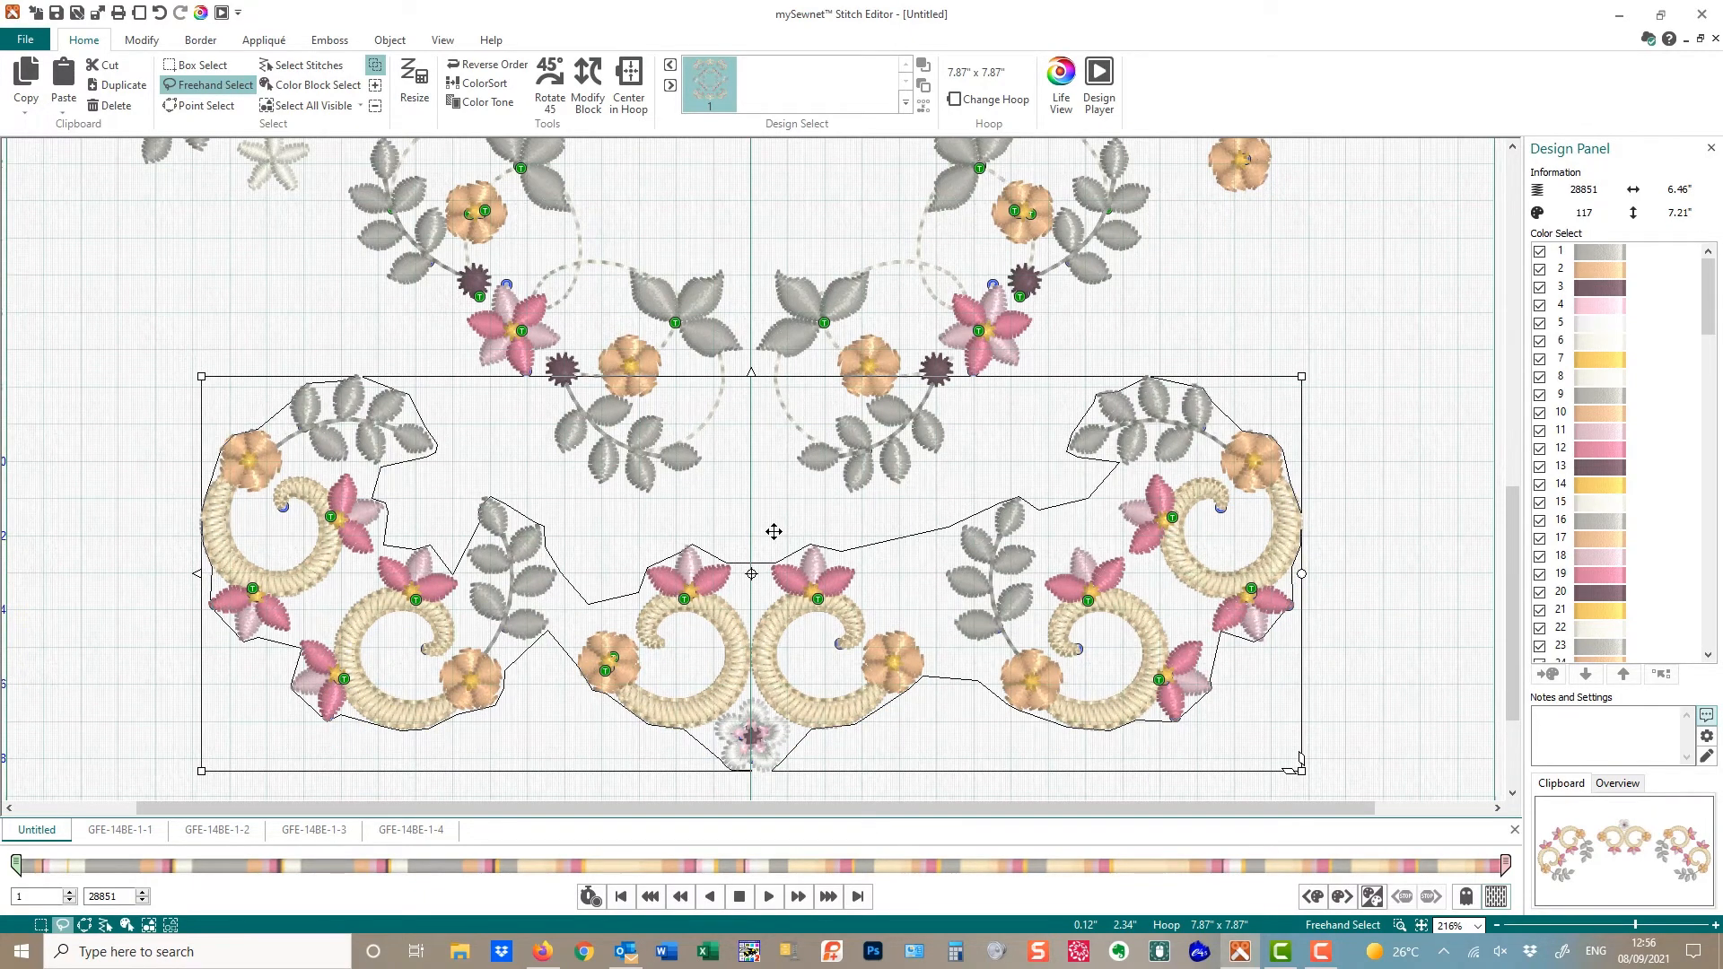
{"action": "left_click", "coordinate": [1422, 925]}
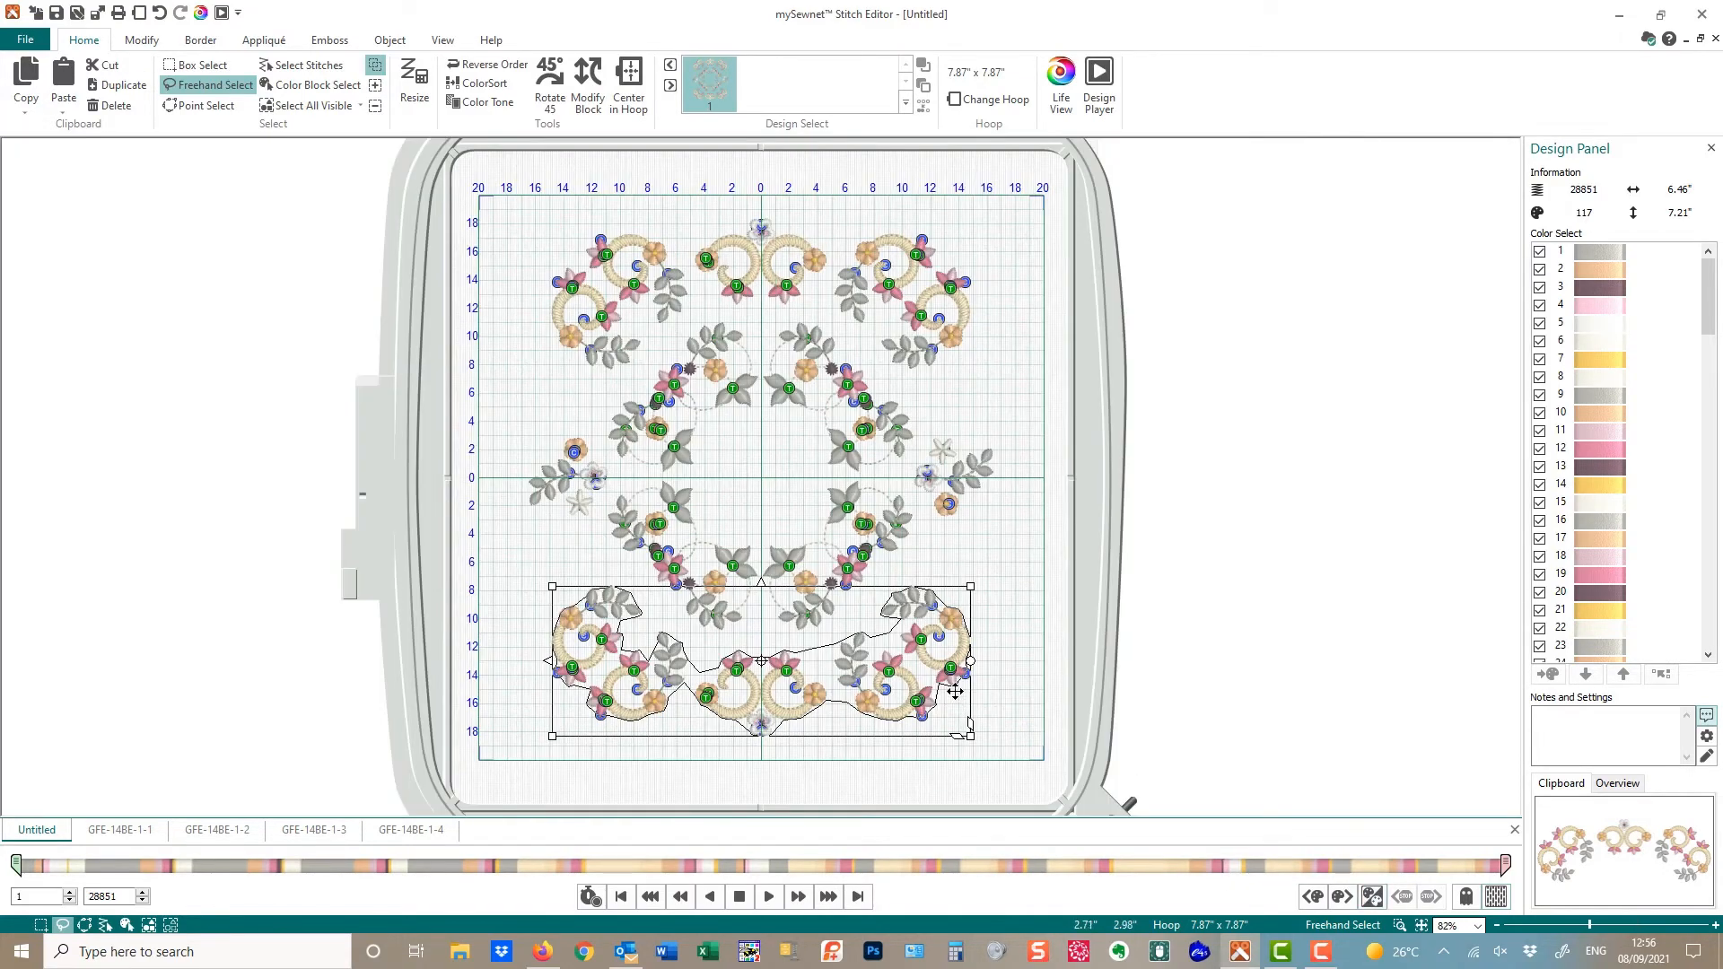
{"action": "left_click", "coordinate": [540, 230]}
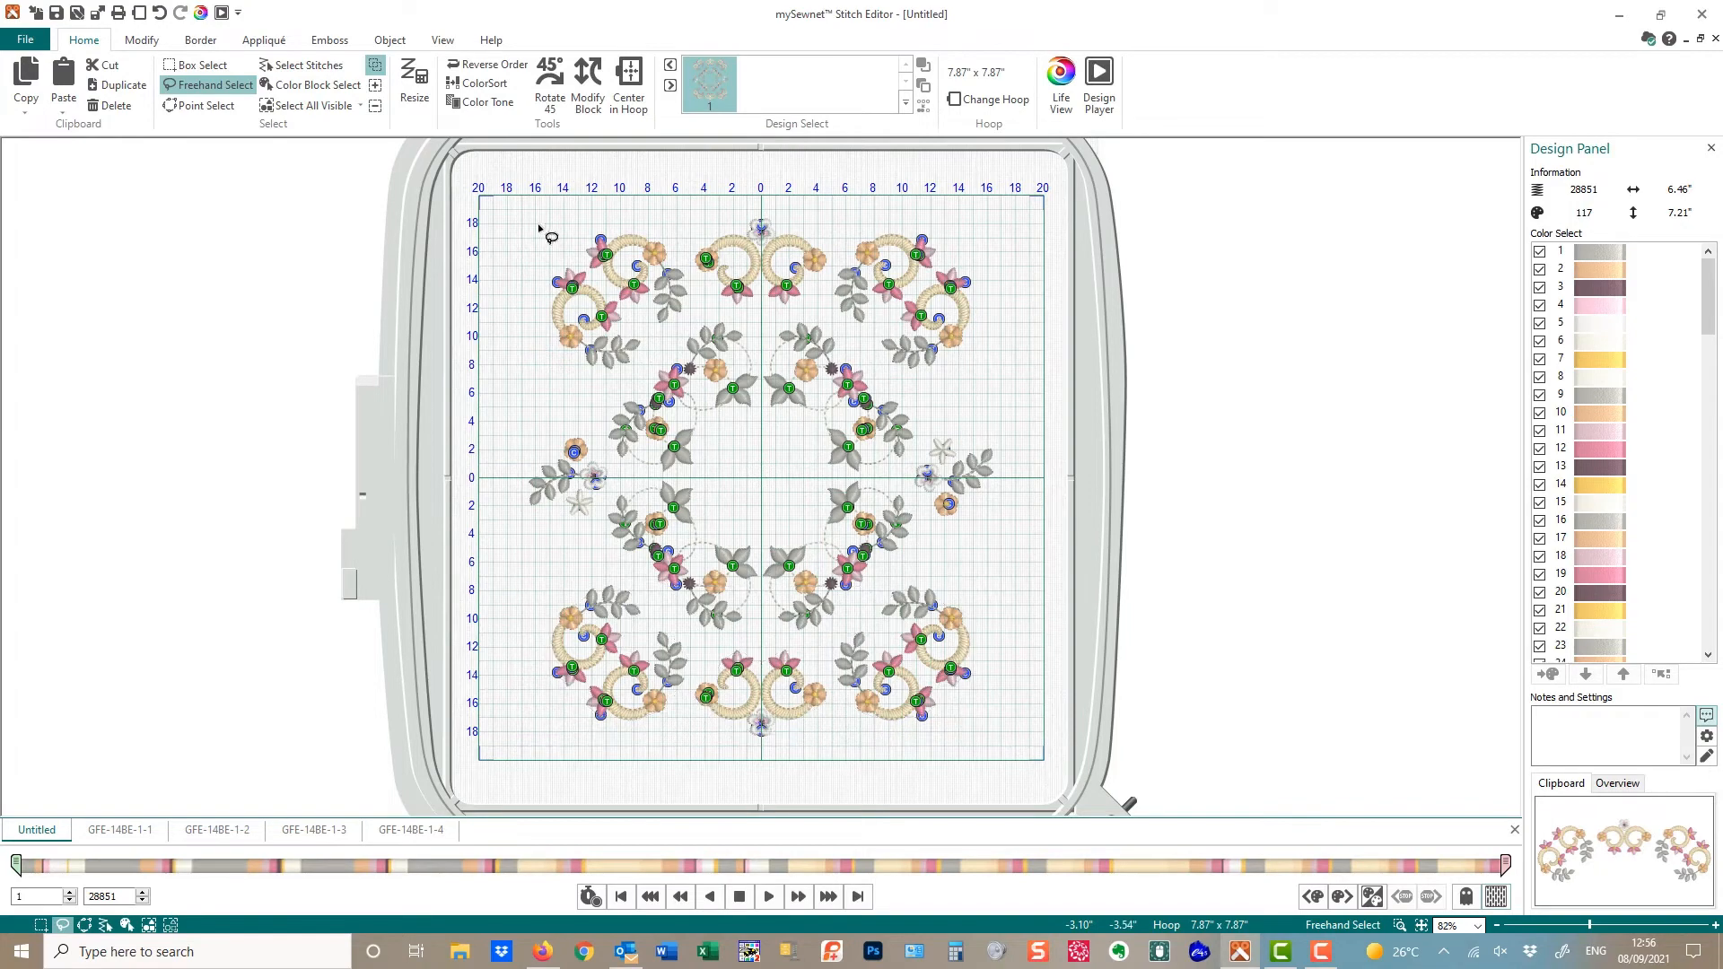
Select the complete lower row of scrolls and corners and nudge it up closer to the garlands
{"action": "left_click", "coordinate": [1399, 922]}
{"action": "mouse_move", "coordinate": [455, 190]}
{"action": "left_mouse_down"}
{"action": "mouse_move", "coordinate": [1020, 224]}
{"action": "mouse_move", "coordinate": [1058, 411]}
{"action": "left_mouse_up"}
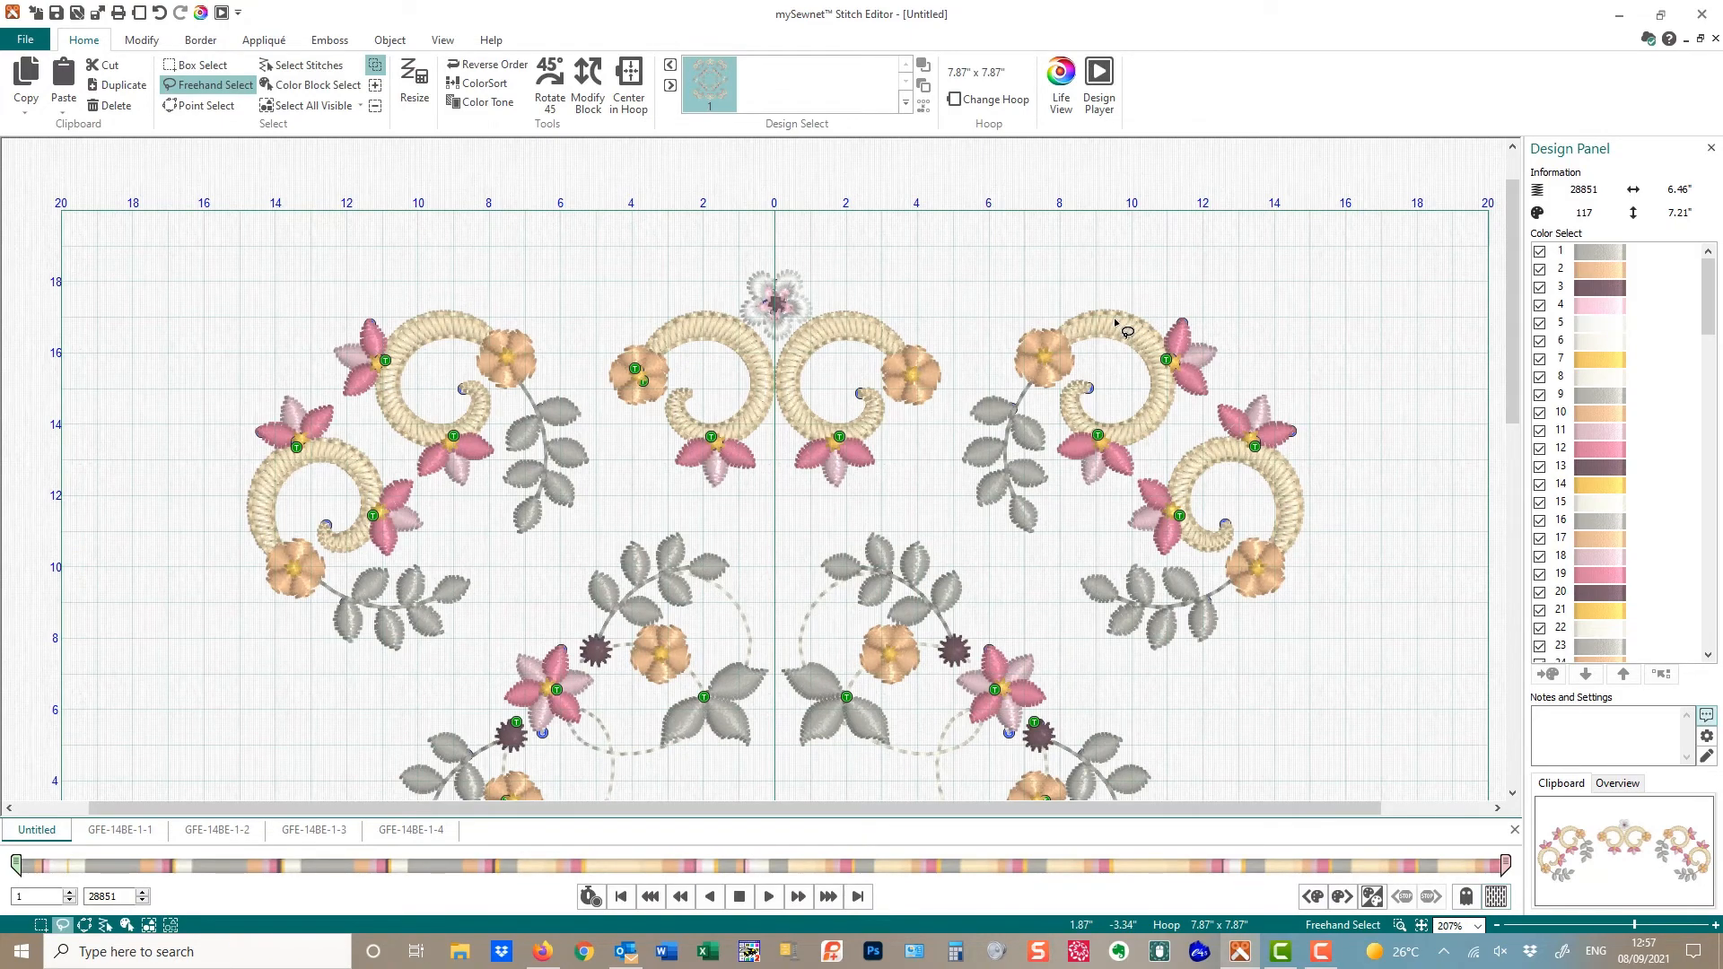
{"action": "left_click_drag", "start_coordinate": [1513, 377], "coordinate": [1535, 704]}
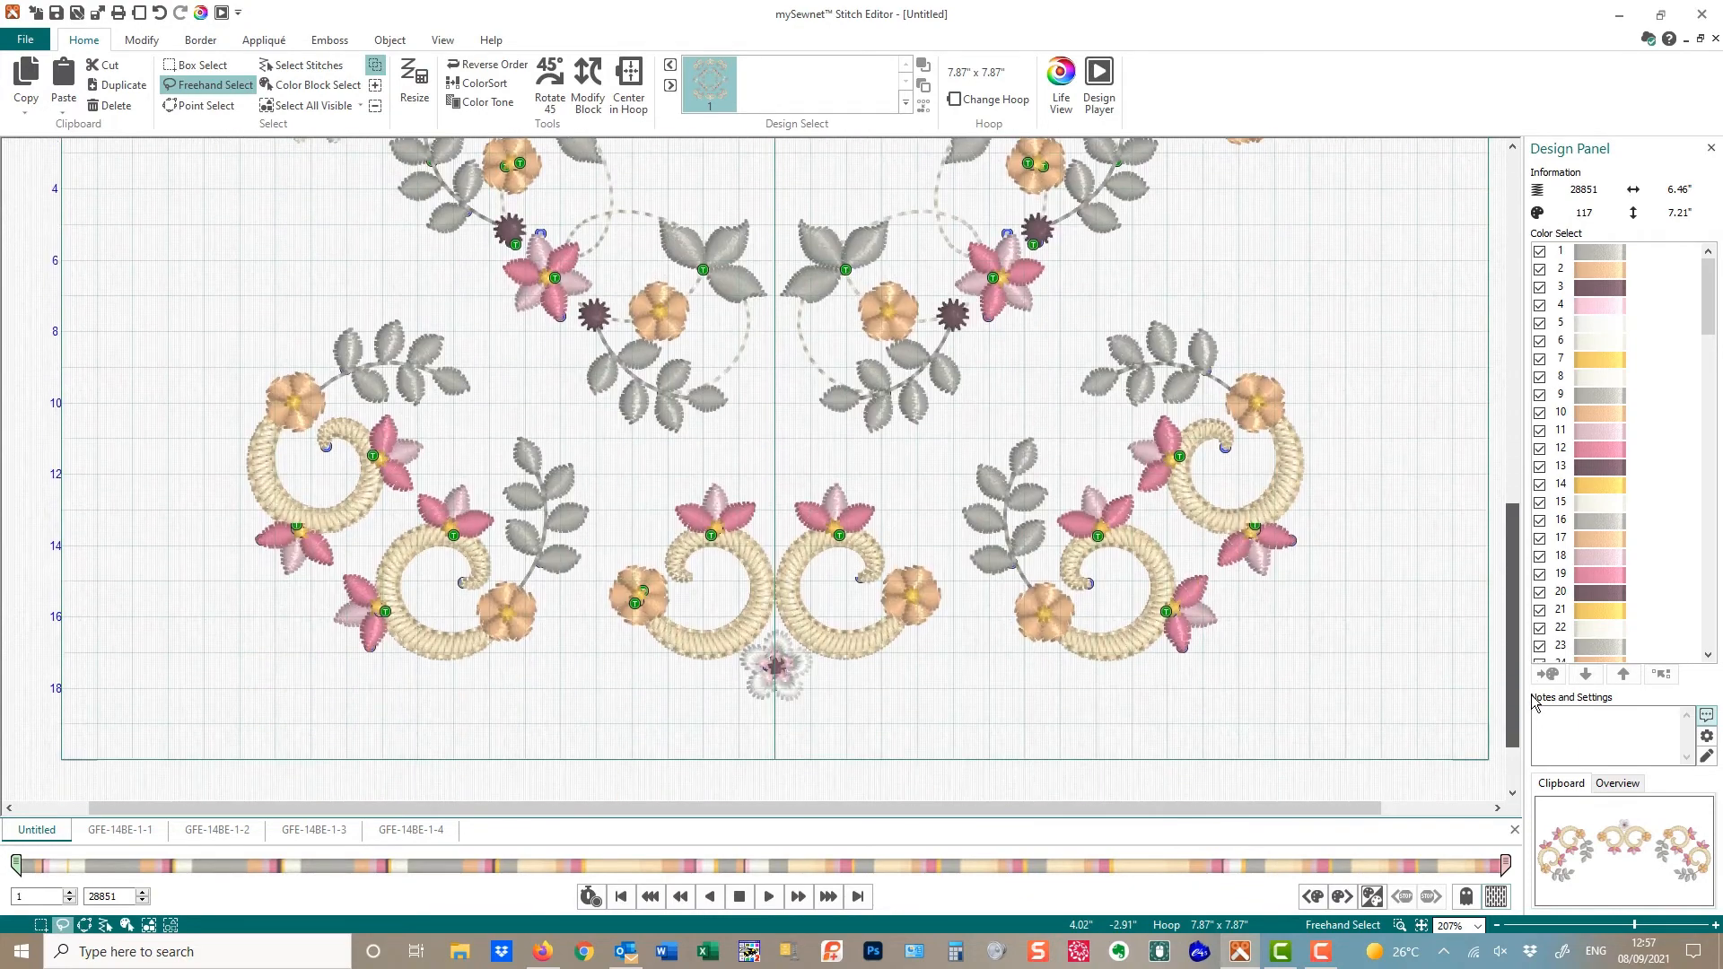
{"action": "mouse_move", "coordinate": [213, 275]}
{"action": "left_mouse_down"}
{"action": "mouse_move", "coordinate": [443, 285]}
{"action": "mouse_move", "coordinate": [574, 426]}
{"action": "mouse_move", "coordinate": [661, 466]}
{"action": "mouse_move", "coordinate": [776, 464]}
{"action": "mouse_move", "coordinate": [889, 461]}
{"action": "mouse_move", "coordinate": [1004, 423]}
{"action": "mouse_move", "coordinate": [1069, 329]}
{"action": "mouse_move", "coordinate": [1179, 264]}
{"action": "mouse_move", "coordinate": [1362, 350]}
{"action": "mouse_move", "coordinate": [1350, 676]}
{"action": "mouse_move", "coordinate": [1012, 830]}
{"action": "mouse_move", "coordinate": [698, 821]}
{"action": "mouse_move", "coordinate": [120, 680]}
{"action": "mouse_move", "coordinate": [106, 470]}
{"action": "mouse_move", "coordinate": [260, 275]}
{"action": "left_mouse_up"}
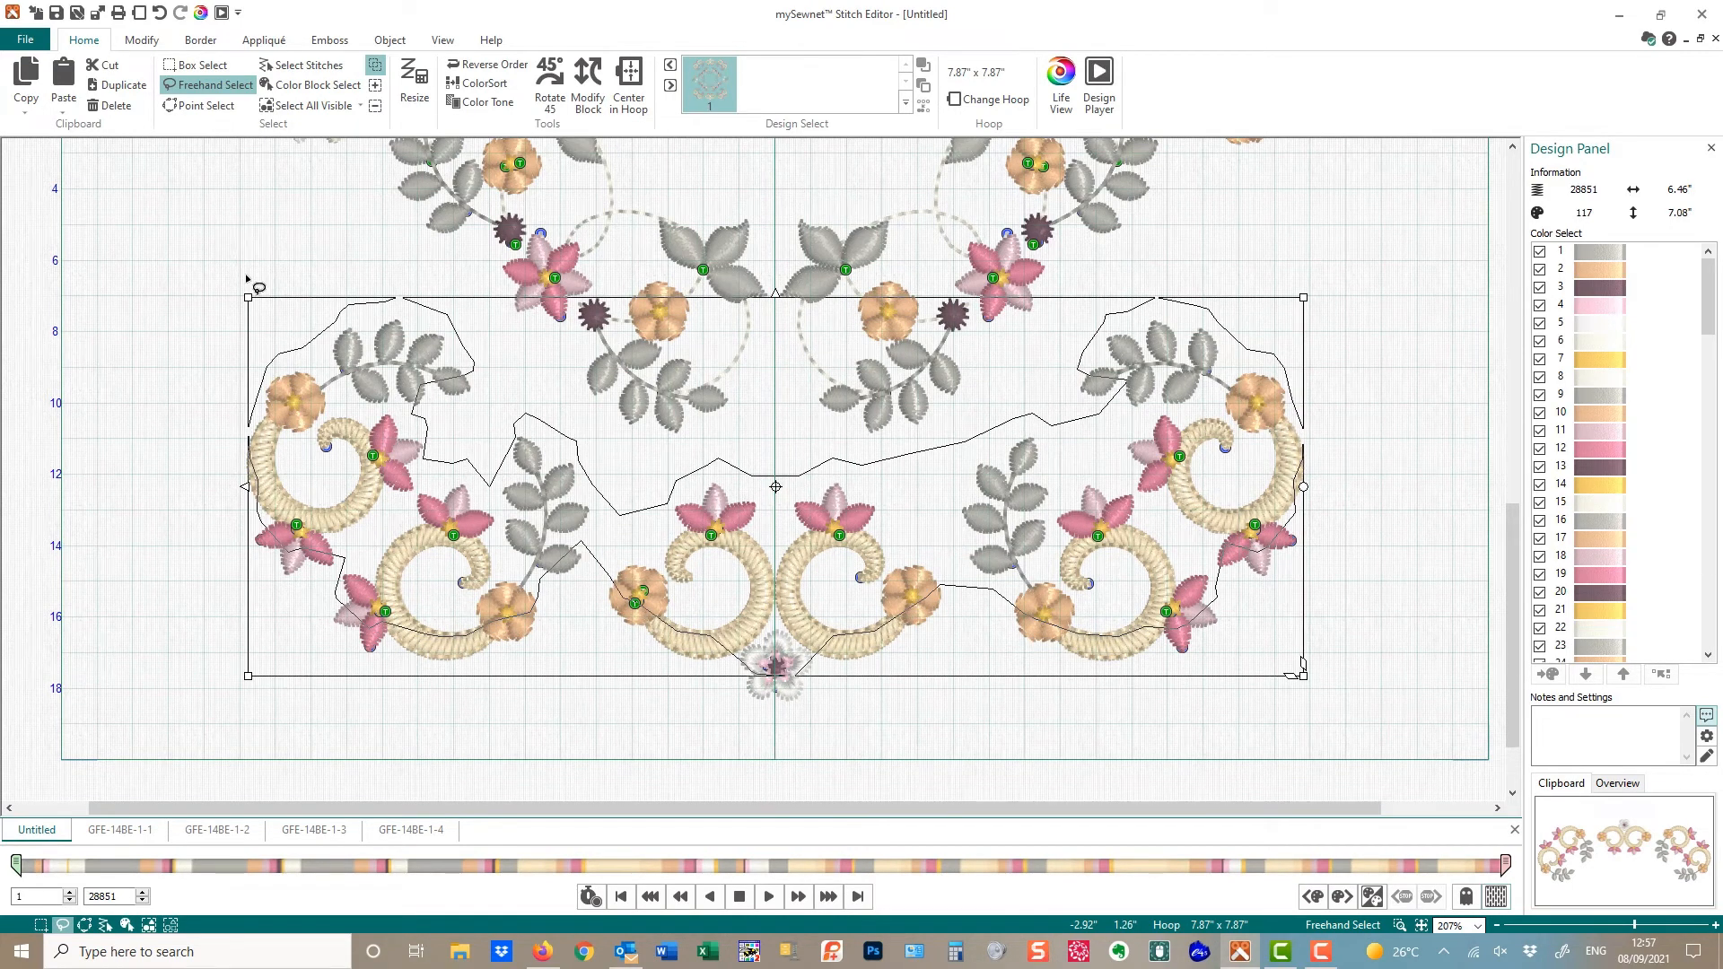
{"action": "key", "text": "Up"}
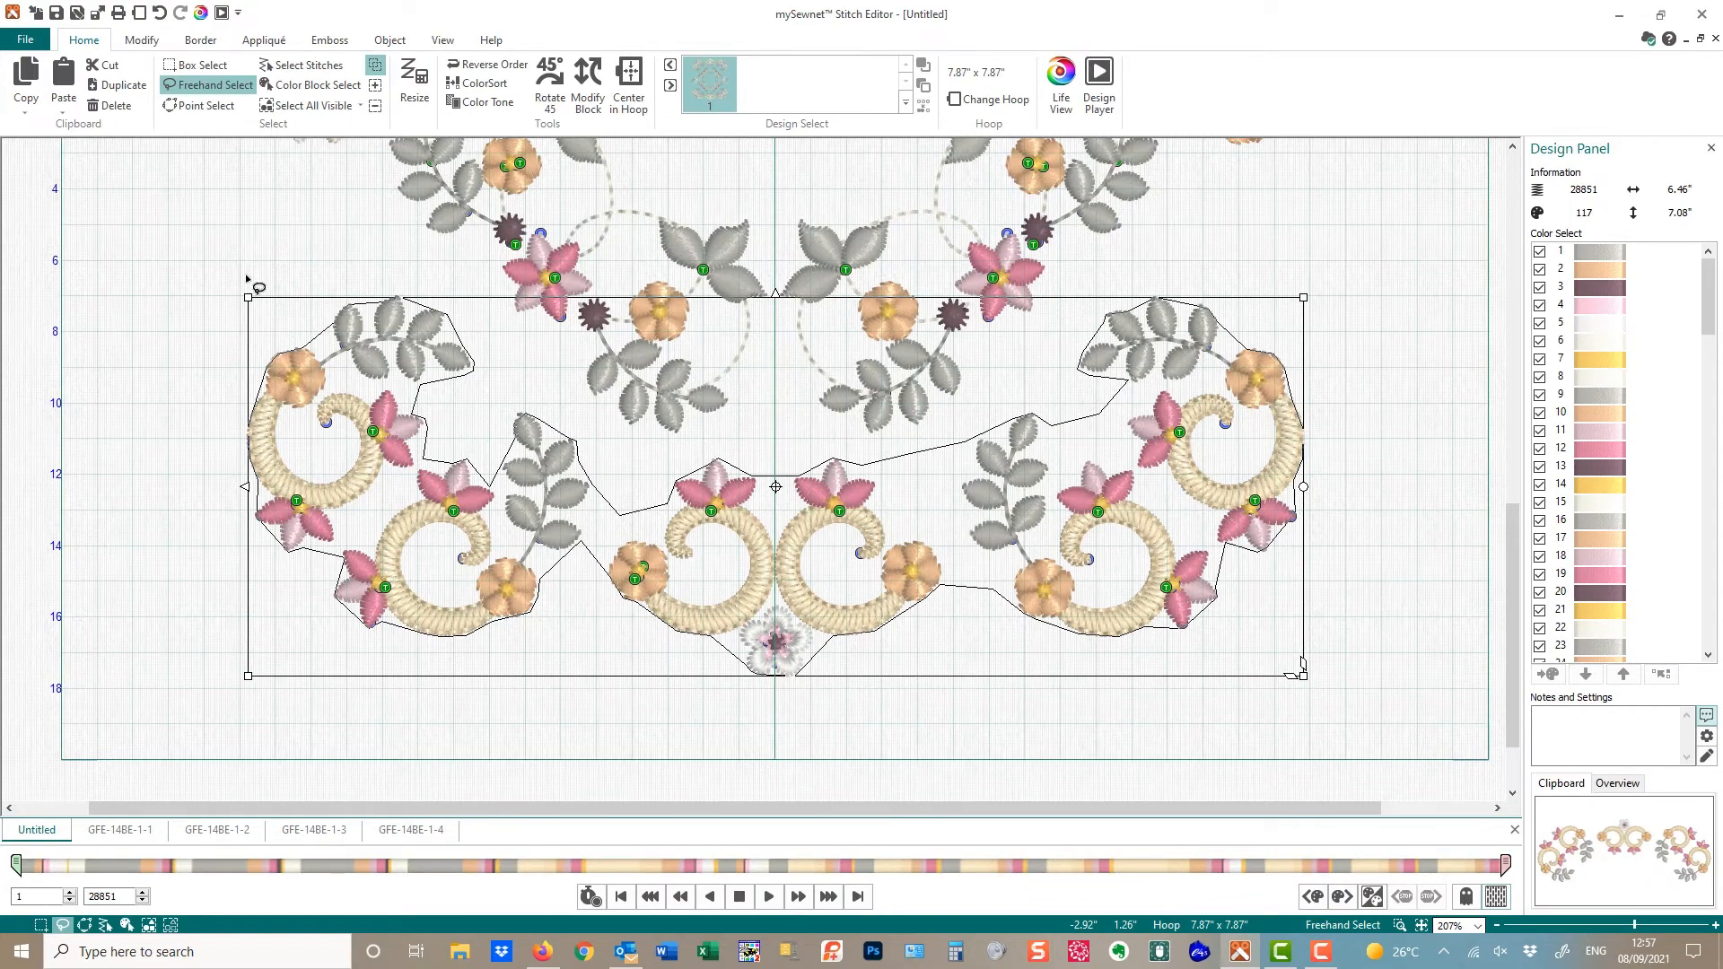
{"action": "key", "text": "Up"}
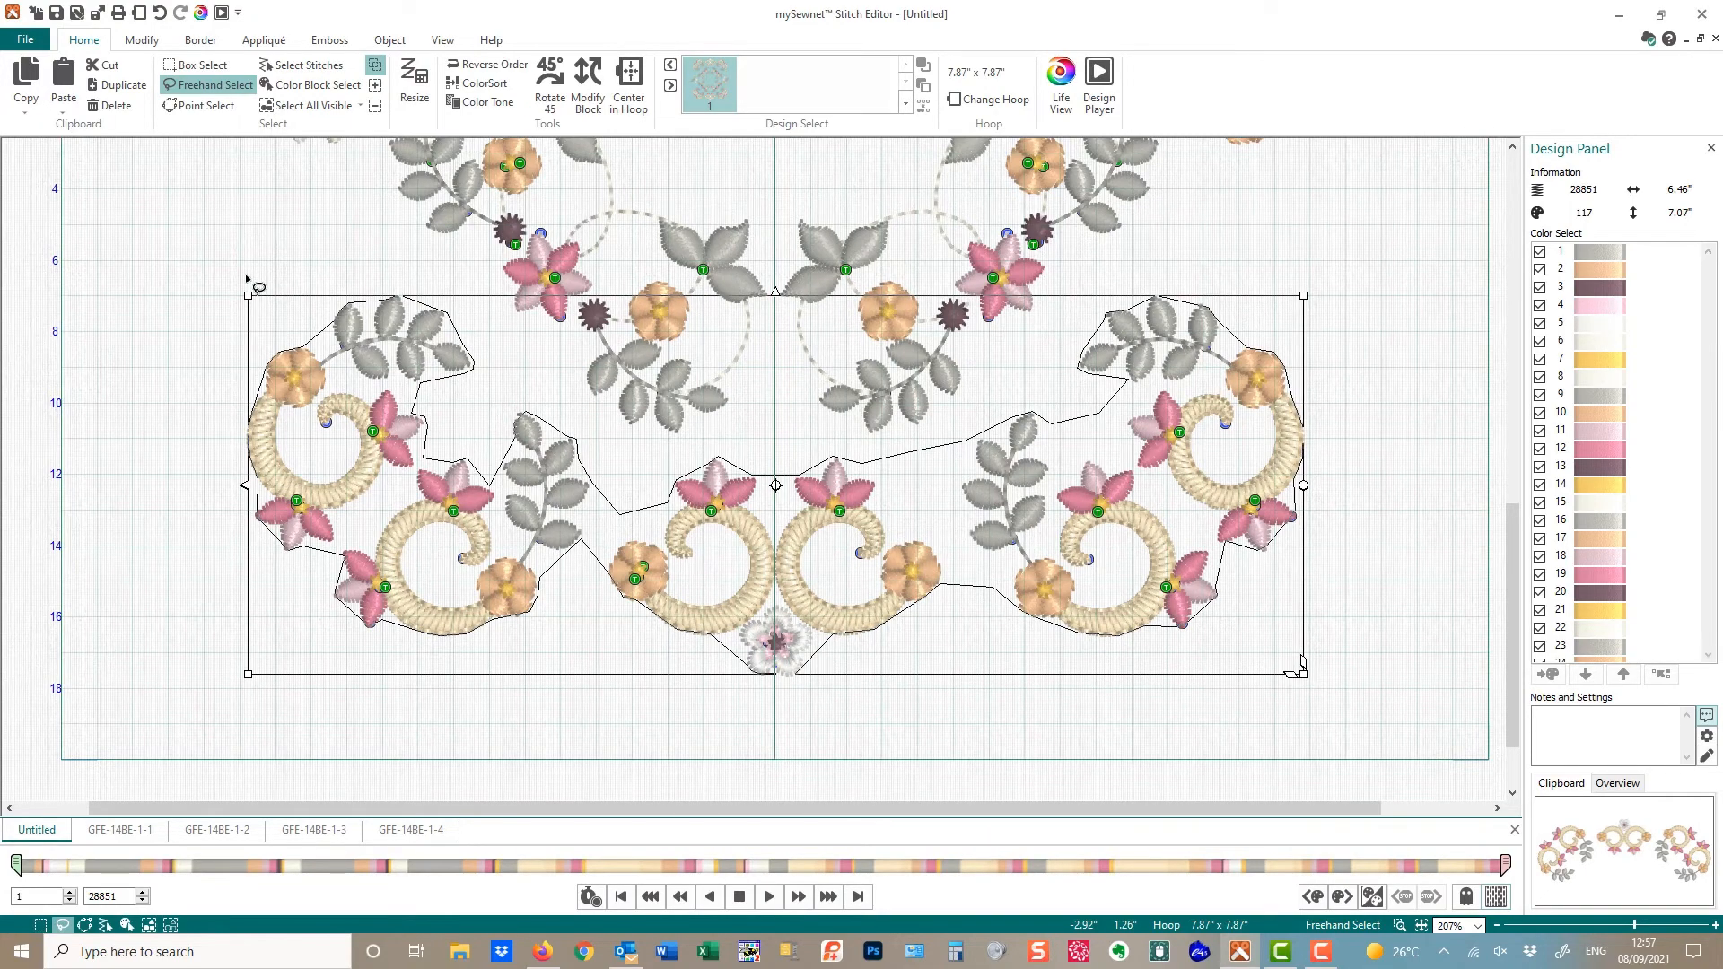
Nudge the selected lower row of scrolls and corners slightly further up towards the garlands and deselect it
{"action": "key", "text": "Up"}
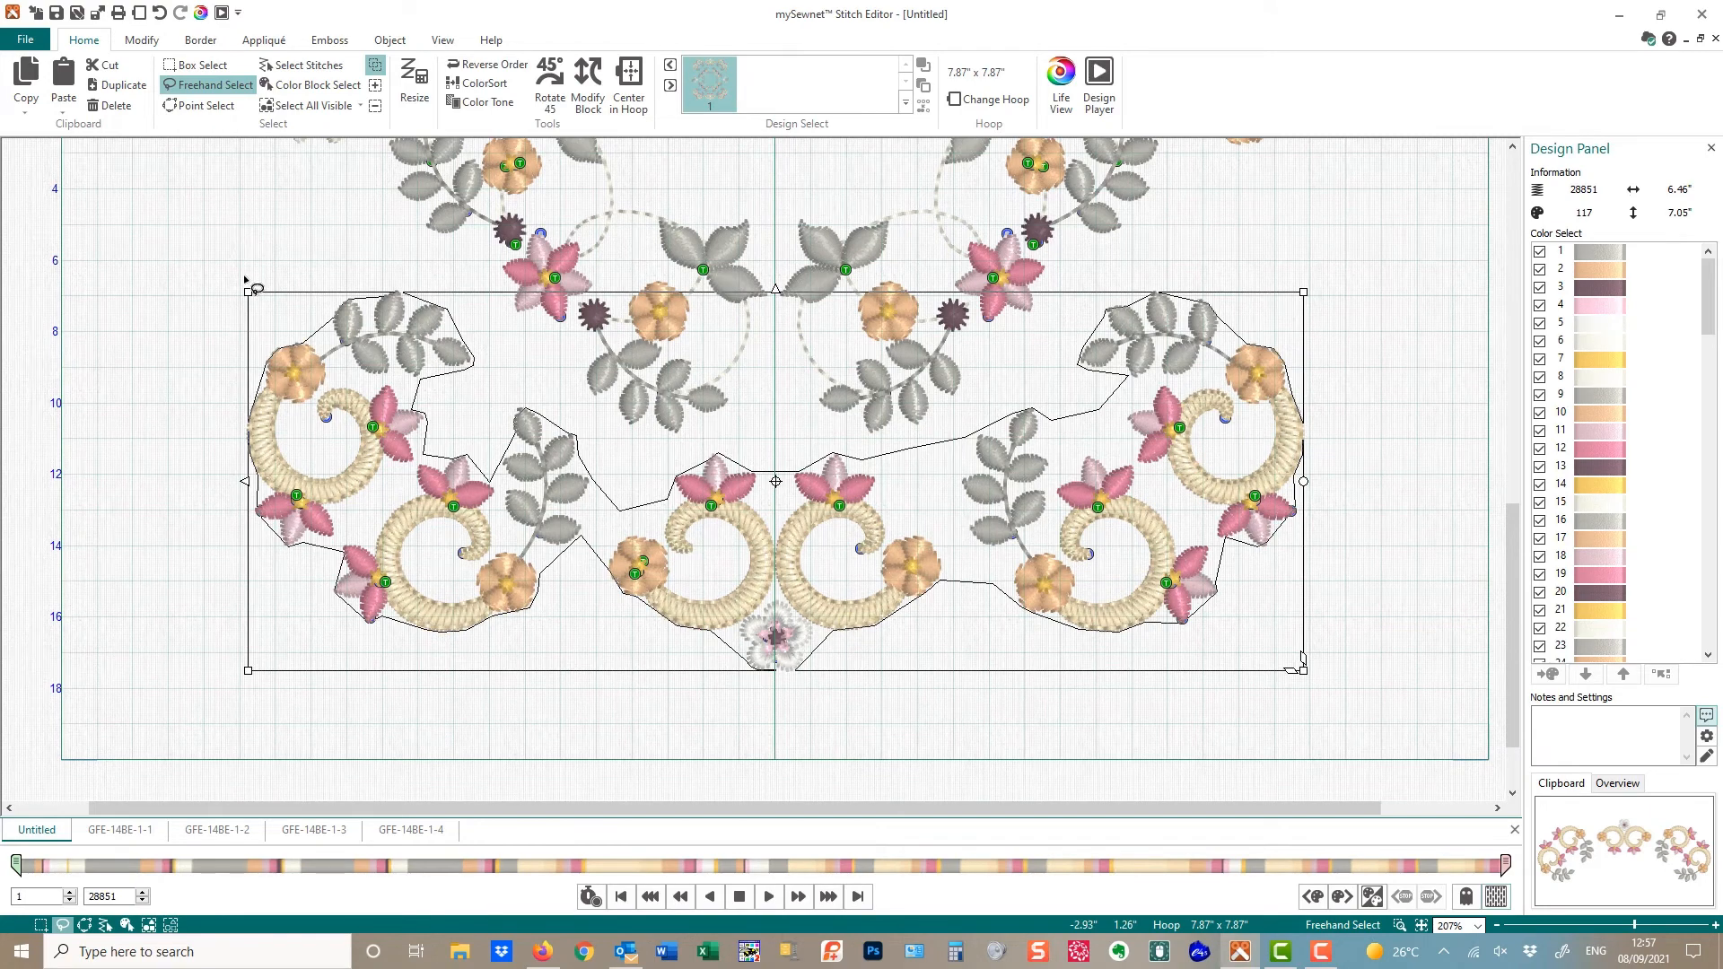
{"action": "left_click", "coordinate": [1422, 925]}
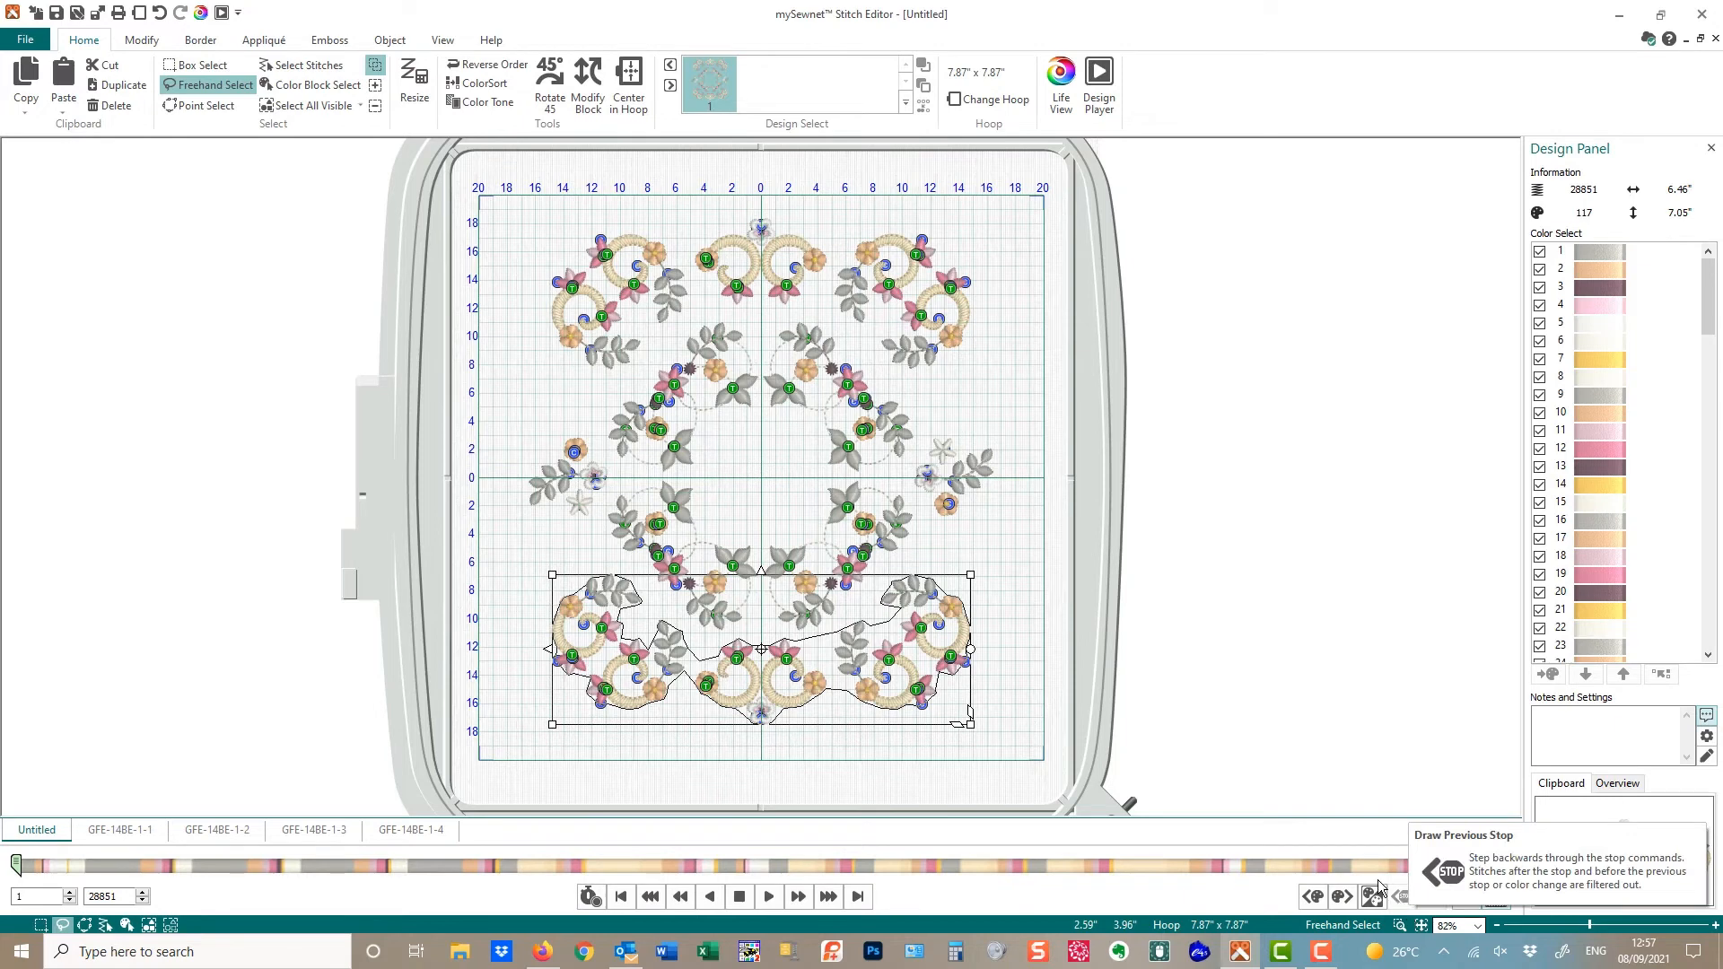
{"action": "left_click", "coordinate": [1230, 699]}
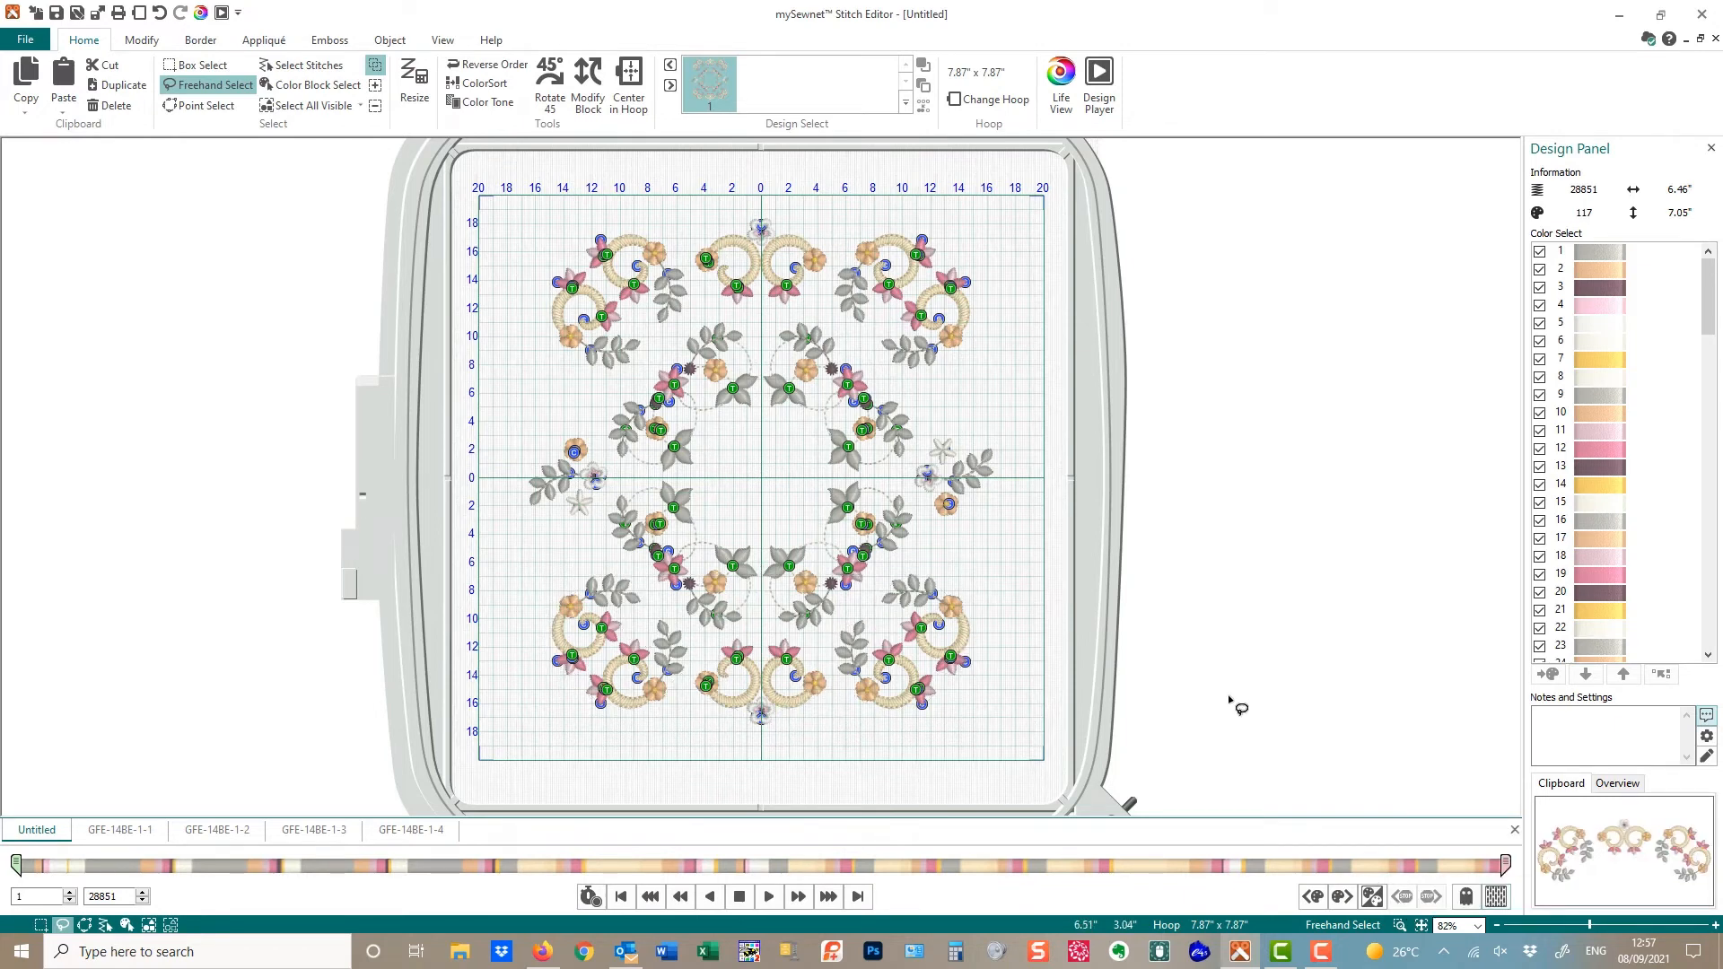
Compare the upper row's spacing, then reselect the whole lower row, move it slightly down towards the hoop edge to match, and deselect it
{"action": "left_click", "coordinate": [1401, 925]}
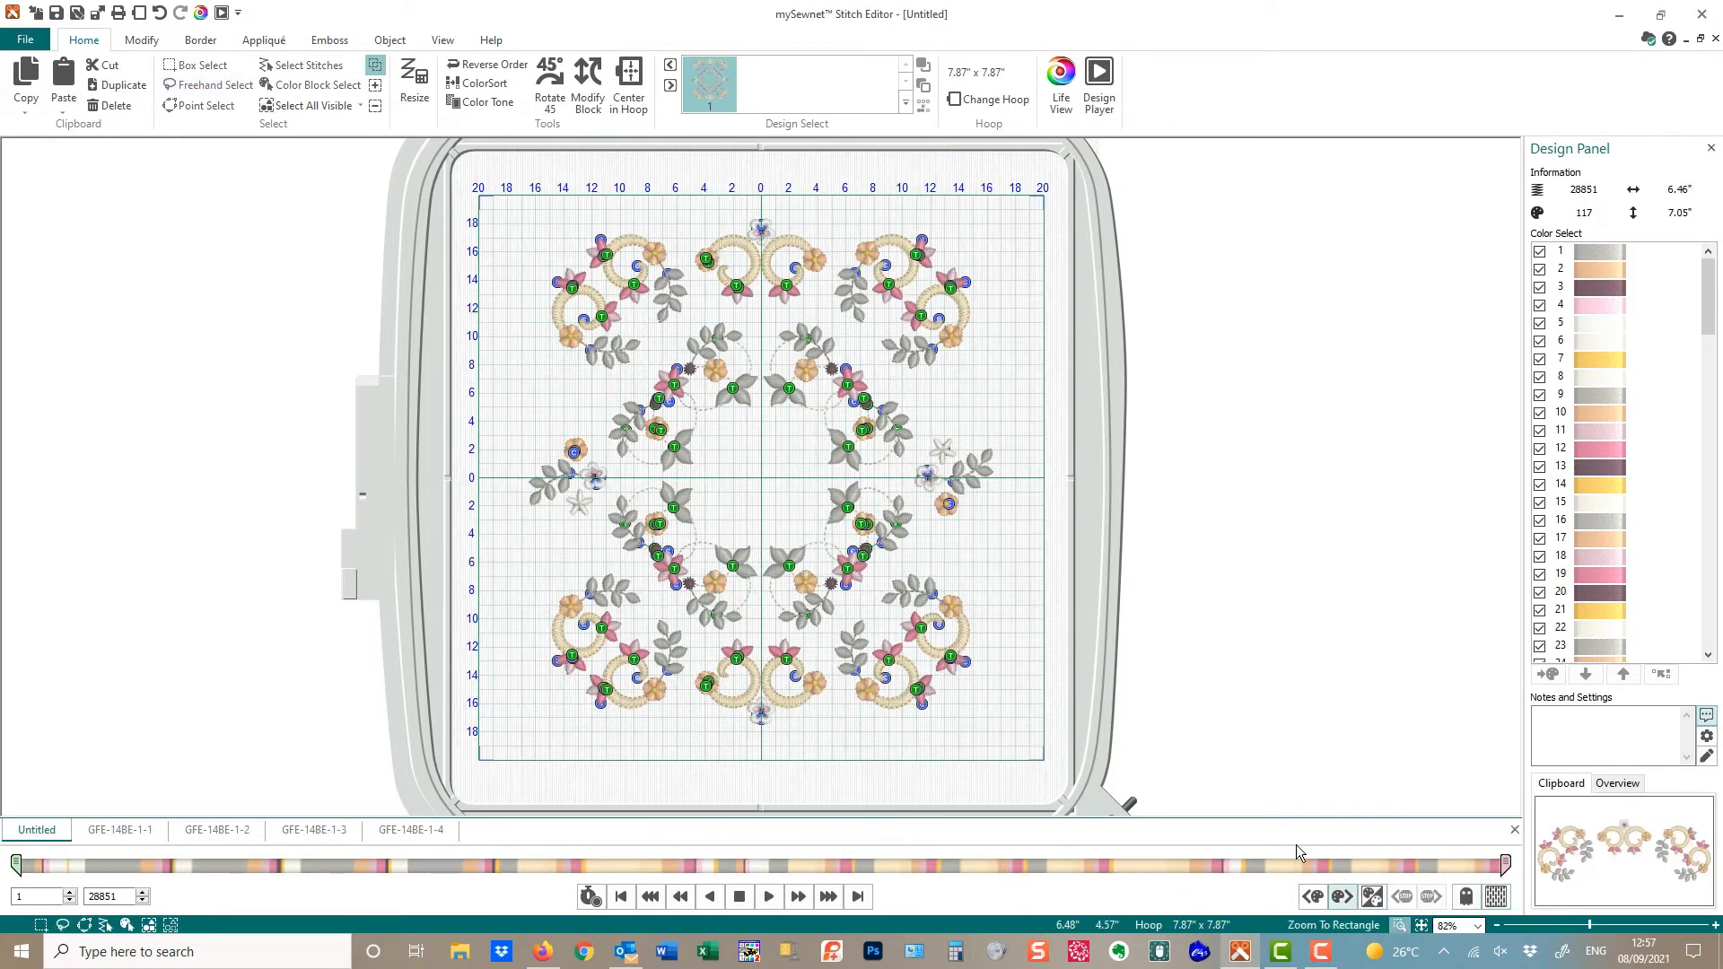
{"action": "mouse_move", "coordinate": [479, 202]}
{"action": "left_mouse_down"}
{"action": "mouse_move", "coordinate": [592, 221]}
{"action": "mouse_move", "coordinate": [1047, 440]}
{"action": "left_mouse_up"}
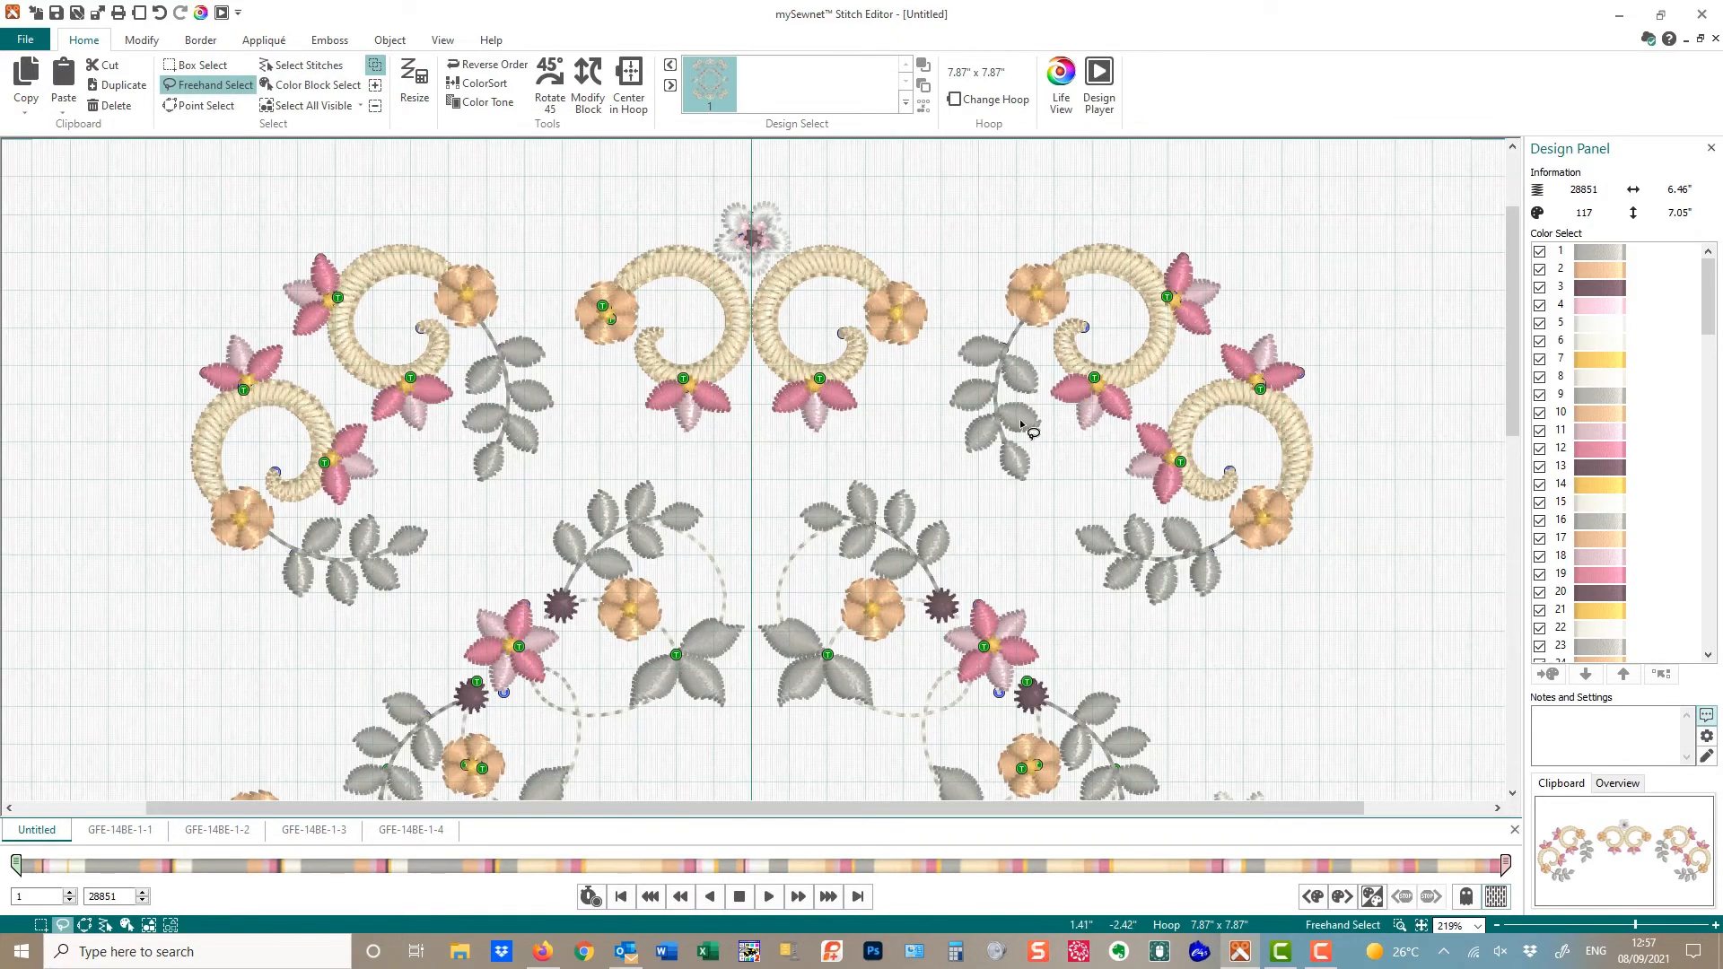
{"action": "left_click_drag", "start_coordinate": [1510, 254], "coordinate": [1512, 203]}
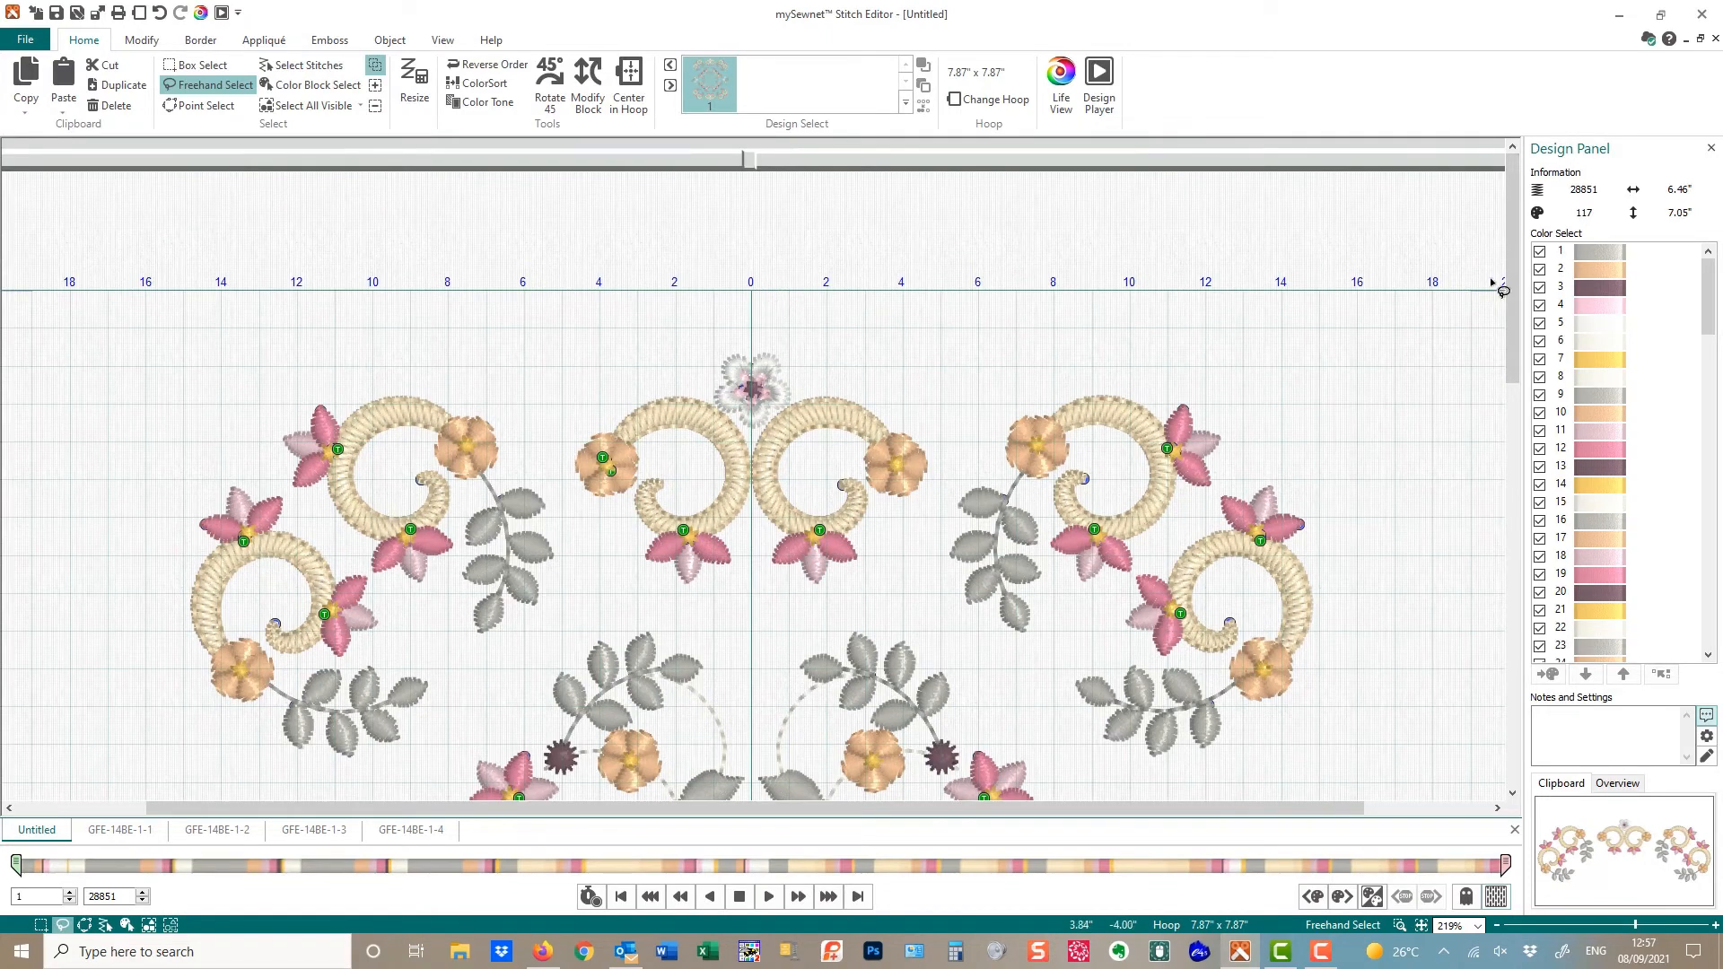
{"action": "left_click_drag", "start_coordinate": [1517, 288], "coordinate": [1517, 675]}
{"action": "mouse_move", "coordinate": [1027, 232]}
{"action": "left_mouse_down"}
{"action": "mouse_move", "coordinate": [1054, 178]}
{"action": "mouse_move", "coordinate": [1204, 140]}
{"action": "mouse_move", "coordinate": [1415, 233]}
{"action": "mouse_move", "coordinate": [1276, 623]}
{"action": "mouse_move", "coordinate": [825, 654]}
{"action": "mouse_move", "coordinate": [282, 623]}
{"action": "mouse_move", "coordinate": [147, 504]}
{"action": "mouse_move", "coordinate": [133, 293]}
{"action": "mouse_move", "coordinate": [199, 187]}
{"action": "mouse_move", "coordinate": [305, 152]}
{"action": "mouse_move", "coordinate": [380, 151]}
{"action": "mouse_move", "coordinate": [436, 179]}
{"action": "mouse_move", "coordinate": [580, 332]}
{"action": "mouse_move", "coordinate": [863, 335]}
{"action": "mouse_move", "coordinate": [928, 316]}
{"action": "mouse_move", "coordinate": [1030, 230]}
{"action": "left_mouse_up"}
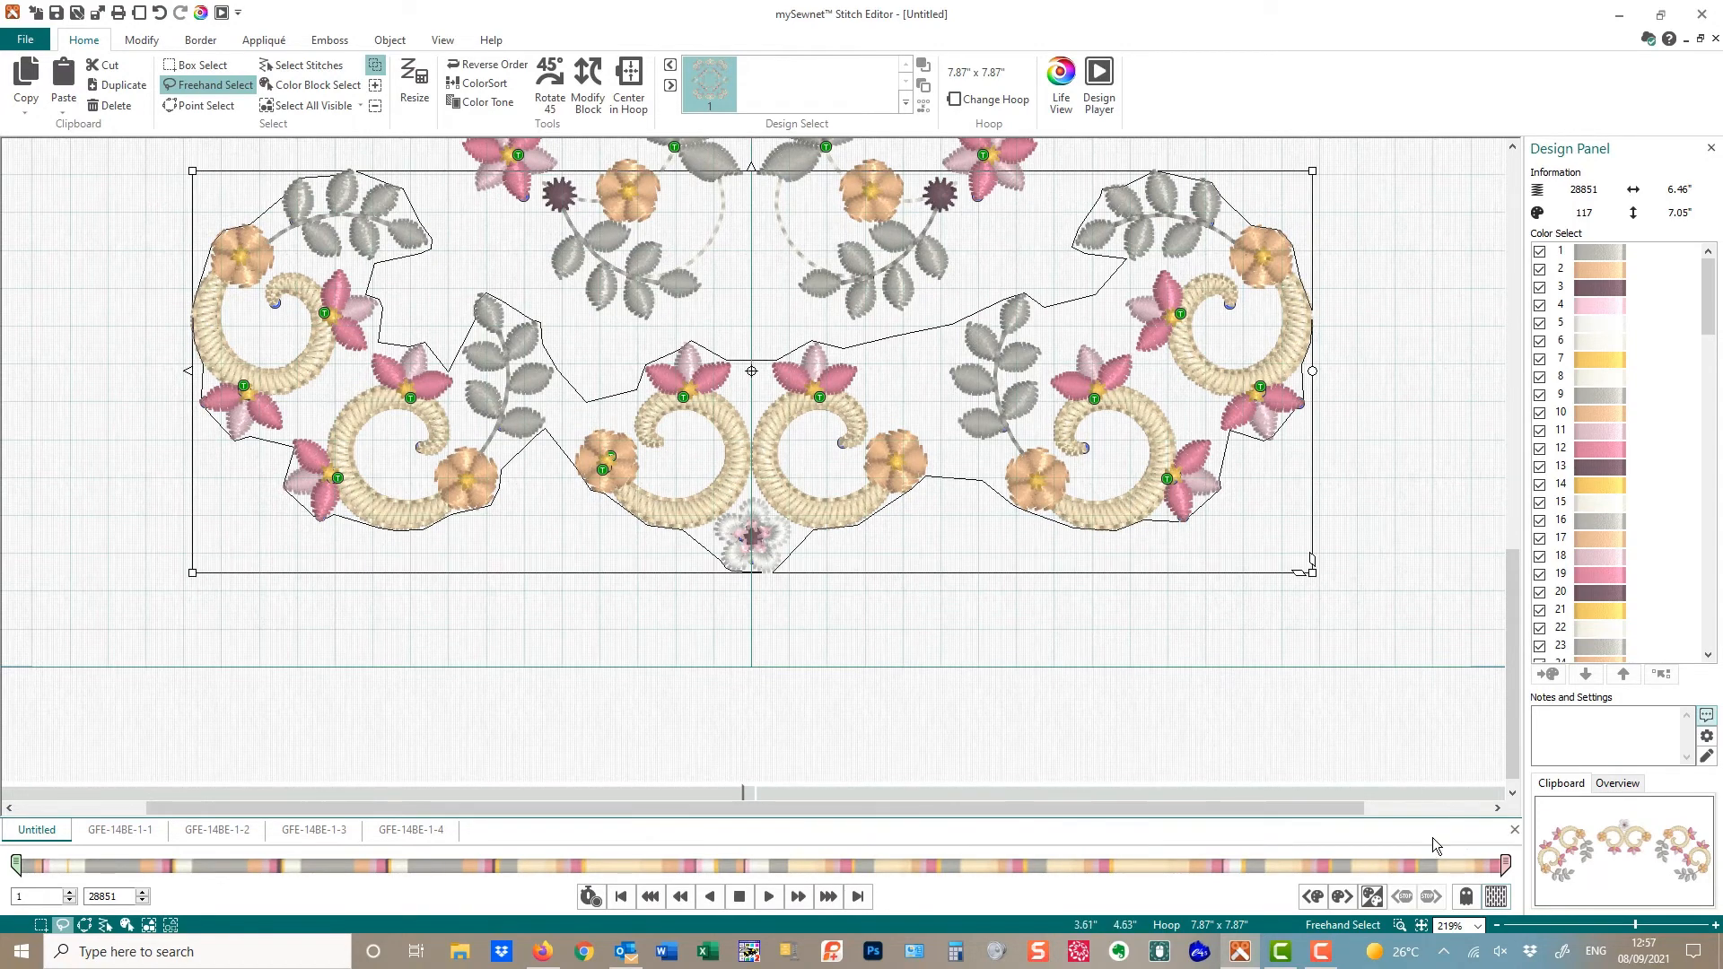
{"action": "left_click_drag", "start_coordinate": [773, 564], "coordinate": [774, 593]}
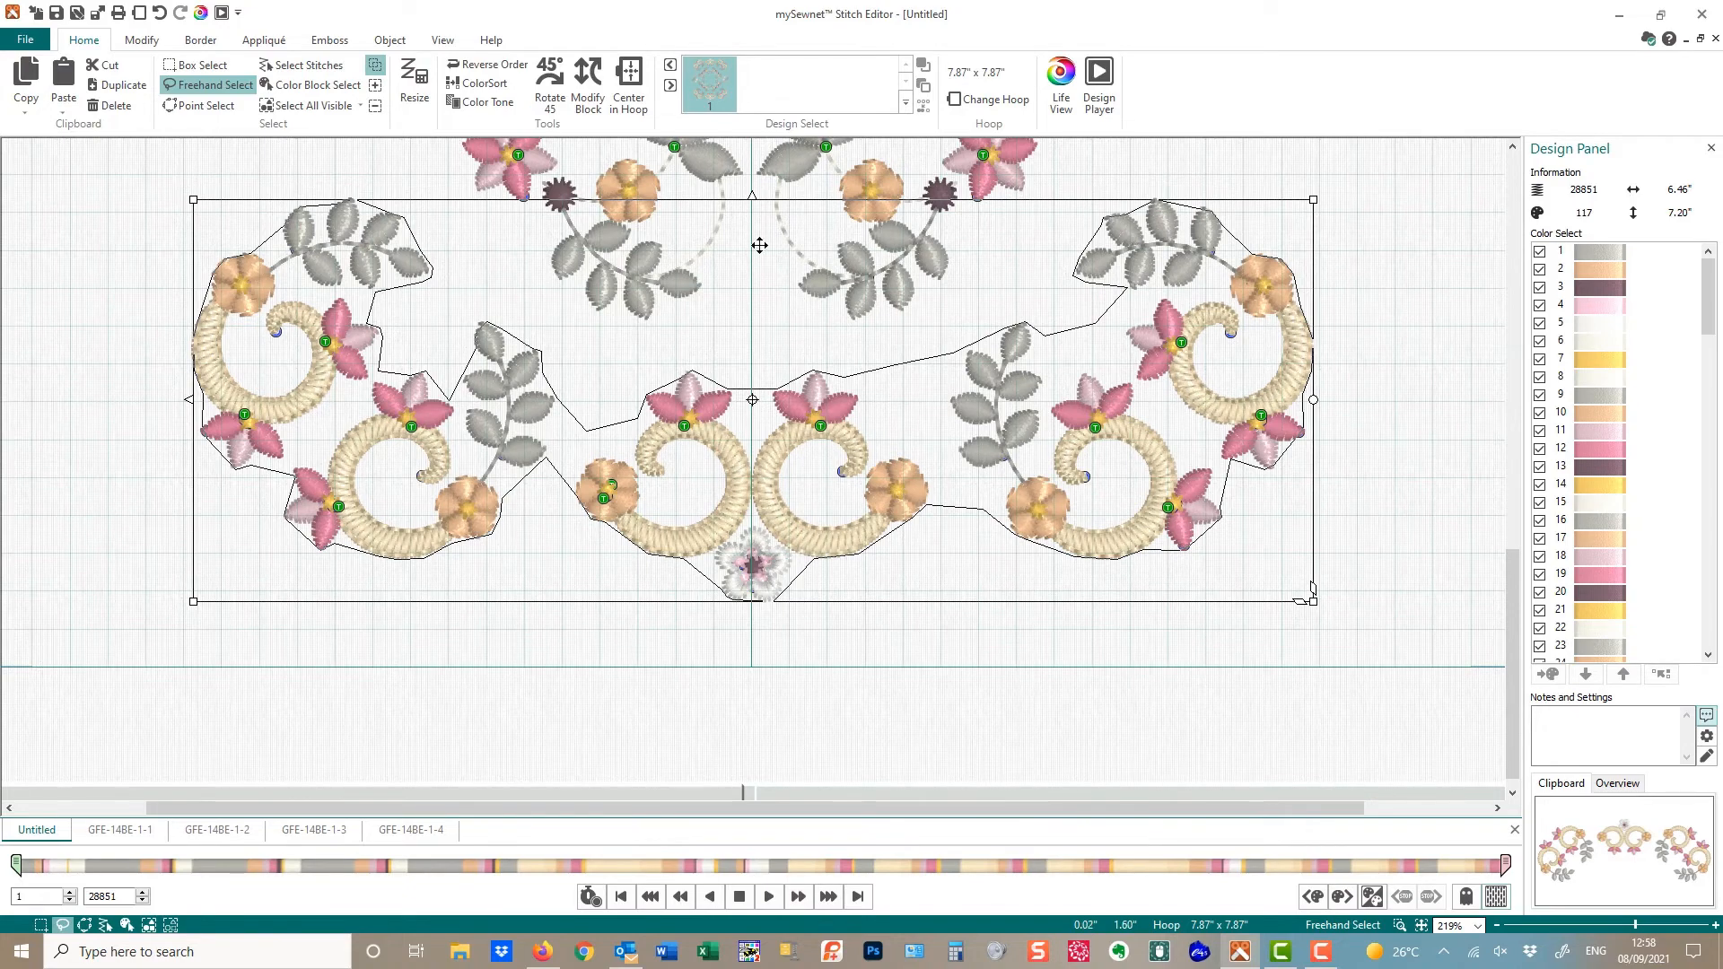
{"action": "left_click", "coordinate": [992, 647]}
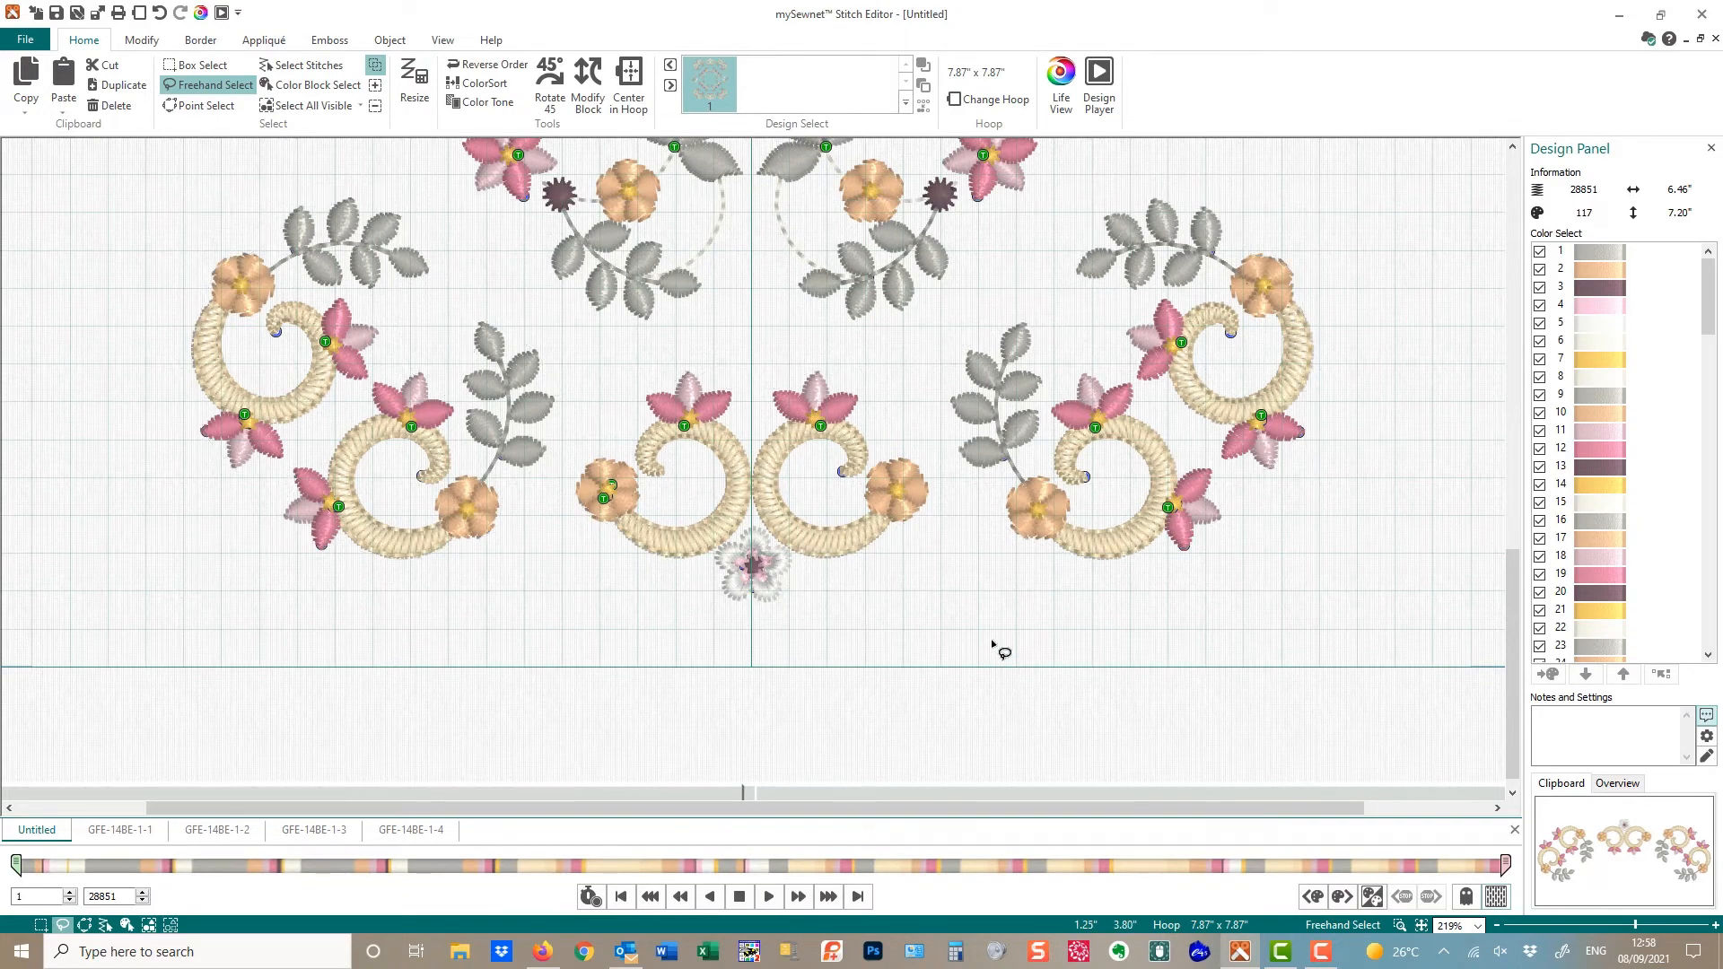
{"action": "left_click", "coordinate": [1422, 924]}
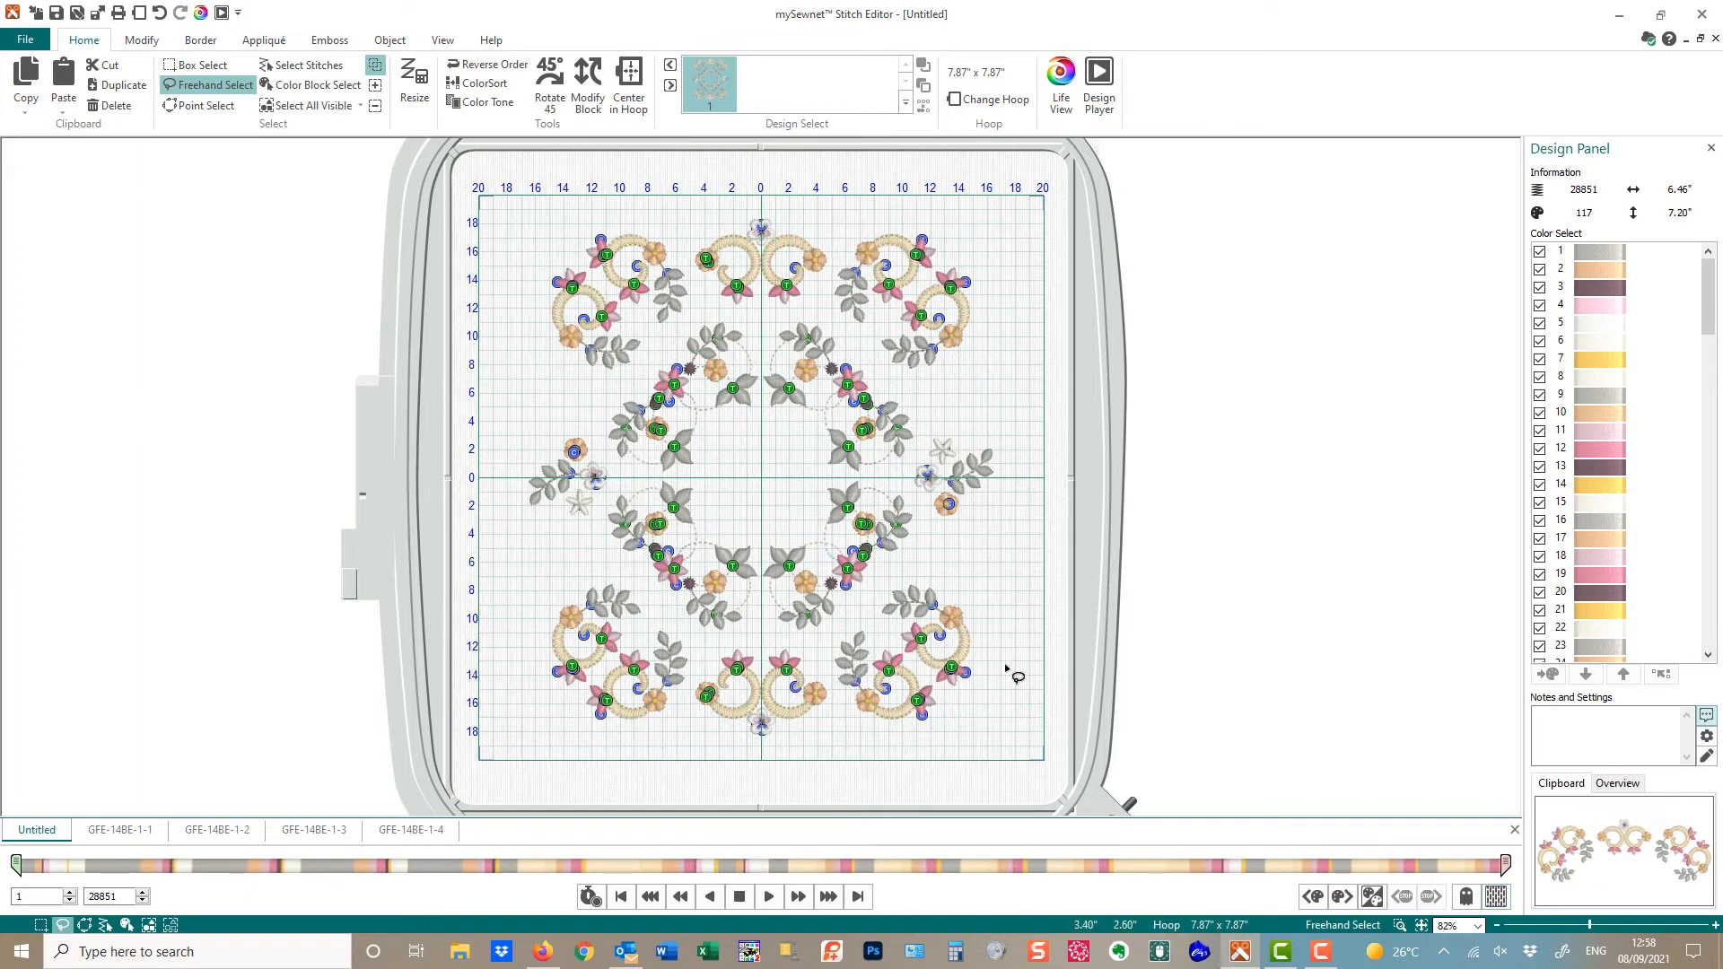
Select the complete left side spray with its flowers and move it up to just above the horizontal centre line
{"action": "left_click", "coordinate": [1402, 926]}
{"action": "left_click_drag", "start_coordinate": [506, 420], "coordinate": [633, 529]}
{"action": "mouse_move", "coordinate": [444, 261]}
{"action": "left_mouse_down"}
{"action": "mouse_move", "coordinate": [632, 194]}
{"action": "mouse_move", "coordinate": [863, 231]}
{"action": "mouse_move", "coordinate": [956, 325]}
{"action": "mouse_move", "coordinate": [1019, 496]}
{"action": "mouse_move", "coordinate": [974, 578]}
{"action": "mouse_move", "coordinate": [844, 683]}
{"action": "mouse_move", "coordinate": [720, 715]}
{"action": "mouse_move", "coordinate": [602, 696]}
{"action": "mouse_move", "coordinate": [532, 619]}
{"action": "left_mouse_up"}
{"action": "mouse_move", "coordinate": [423, 316]}
{"action": "left_mouse_down"}
{"action": "mouse_move", "coordinate": [498, 244]}
{"action": "mouse_move", "coordinate": [667, 190]}
{"action": "mouse_move", "coordinate": [842, 206]}
{"action": "mouse_move", "coordinate": [924, 283]}
{"action": "mouse_move", "coordinate": [1036, 485]}
{"action": "mouse_move", "coordinate": [938, 609]}
{"action": "mouse_move", "coordinate": [879, 728]}
{"action": "mouse_move", "coordinate": [629, 770]}
{"action": "mouse_move", "coordinate": [450, 623]}
{"action": "mouse_move", "coordinate": [427, 311]}
{"action": "left_mouse_up"}
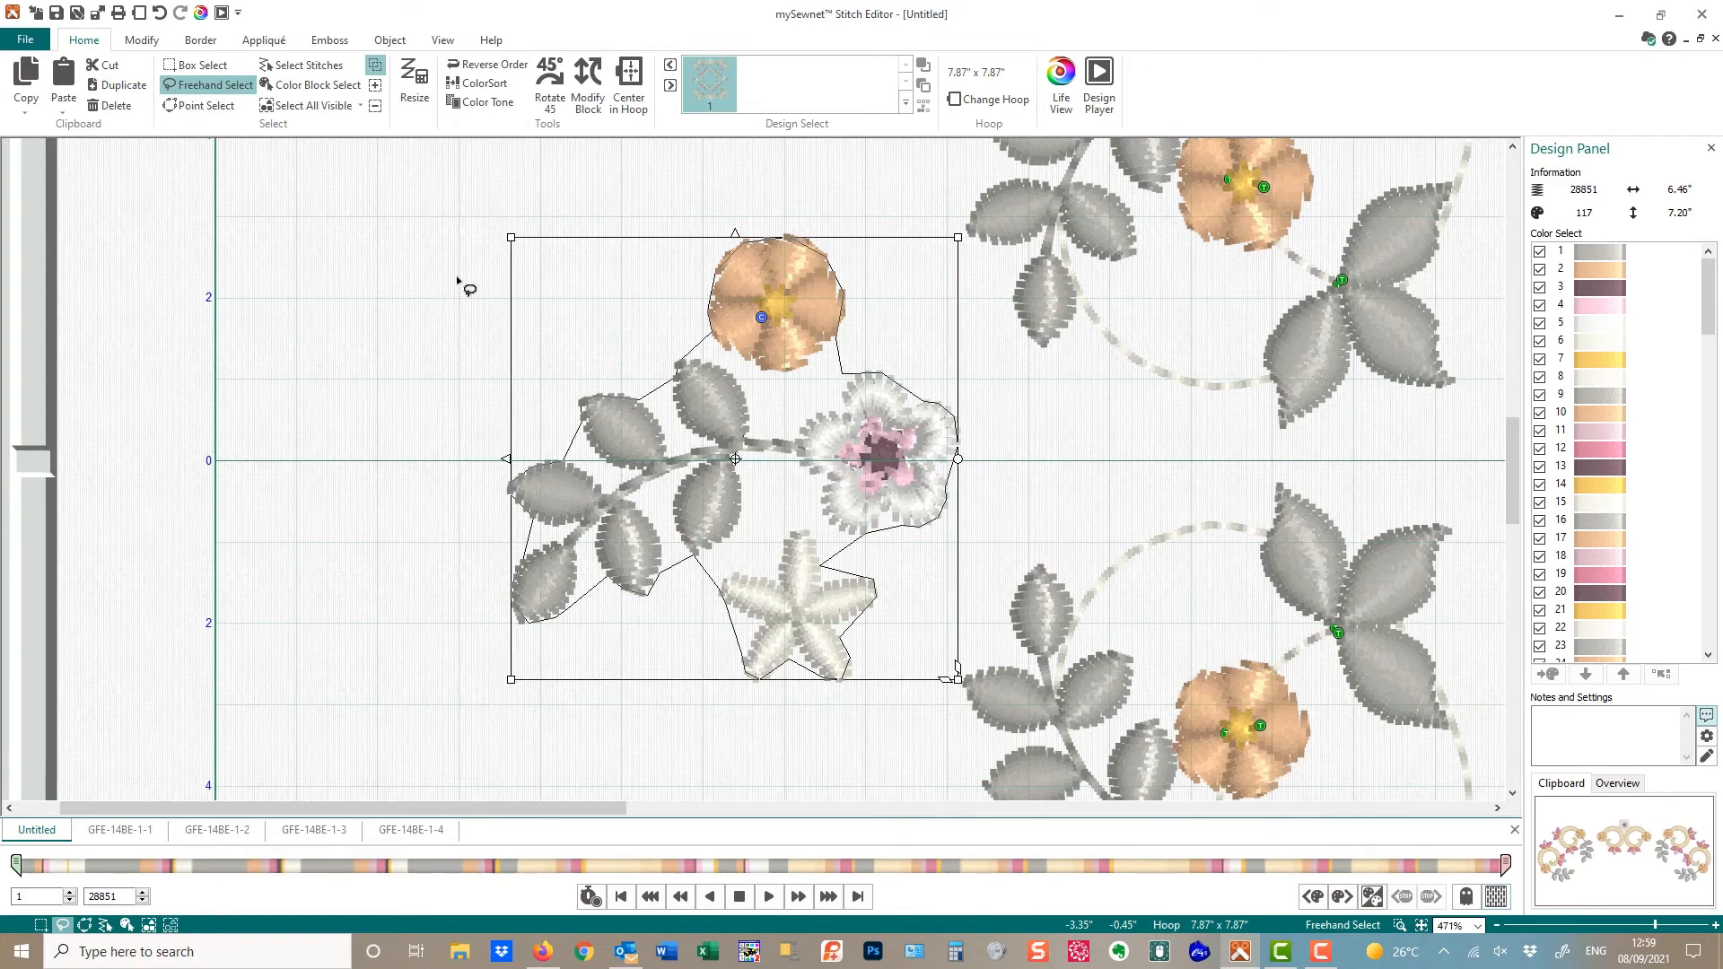
{"action": "left_click_drag", "start_coordinate": [846, 455], "coordinate": [827, 216]}
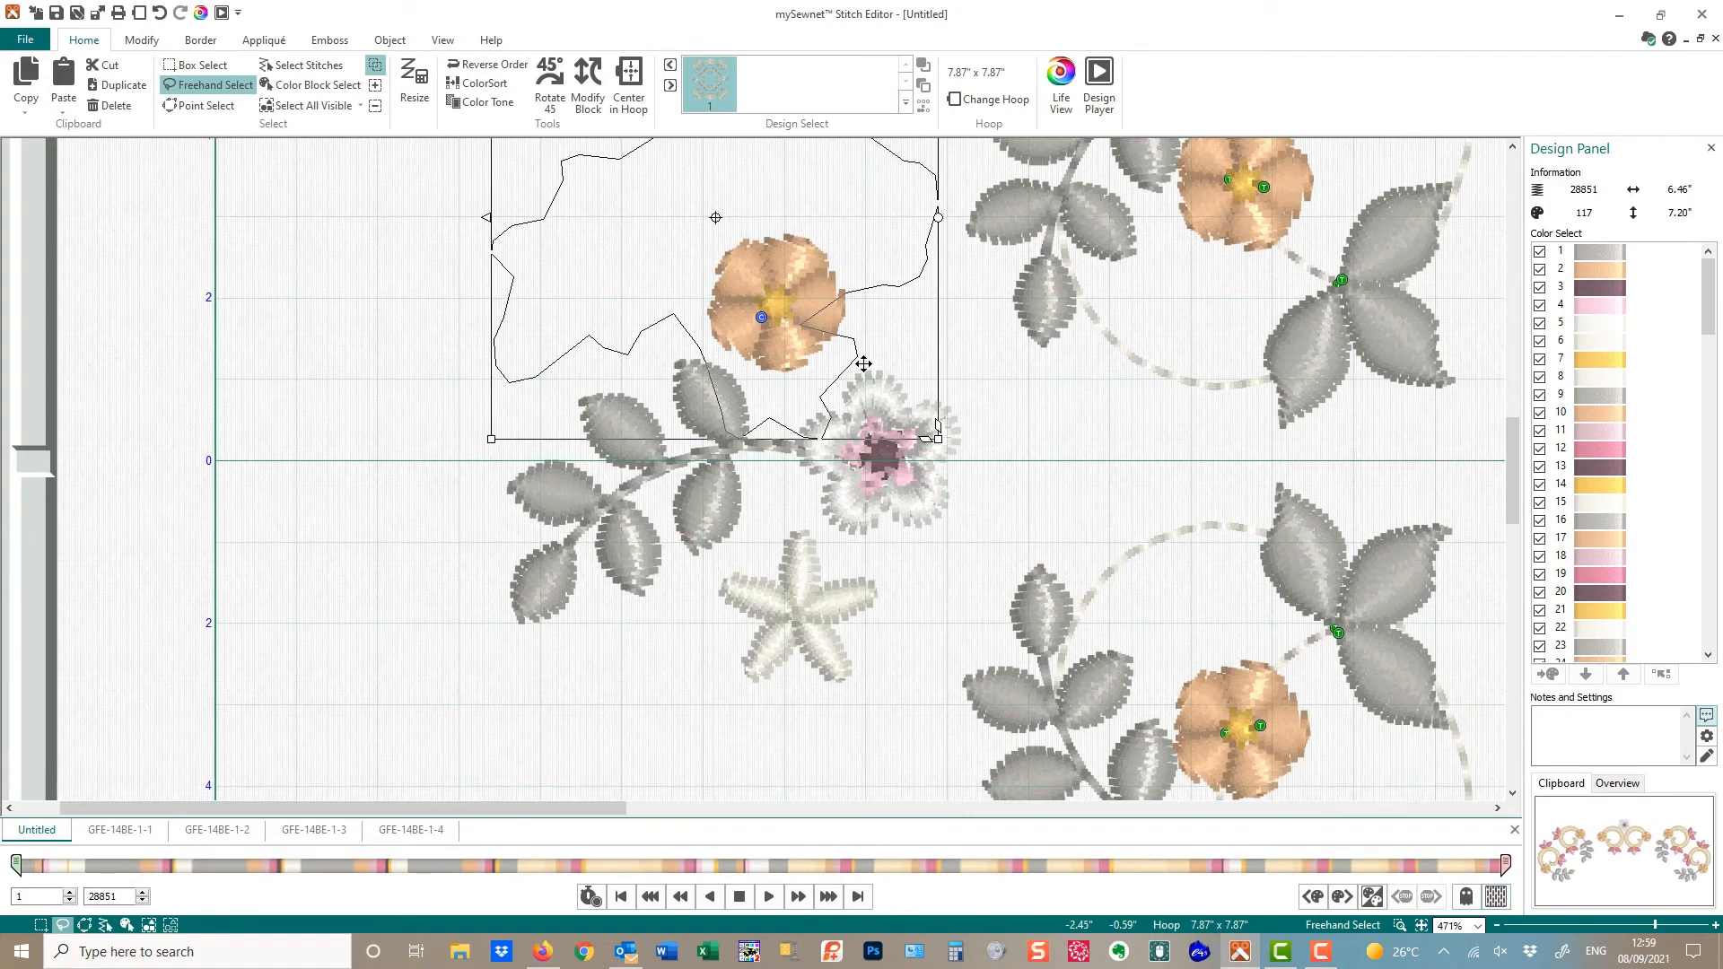
{"action": "scroll", "coordinate": [871, 389], "scroll_direction": "down", "scroll_amount": 10}
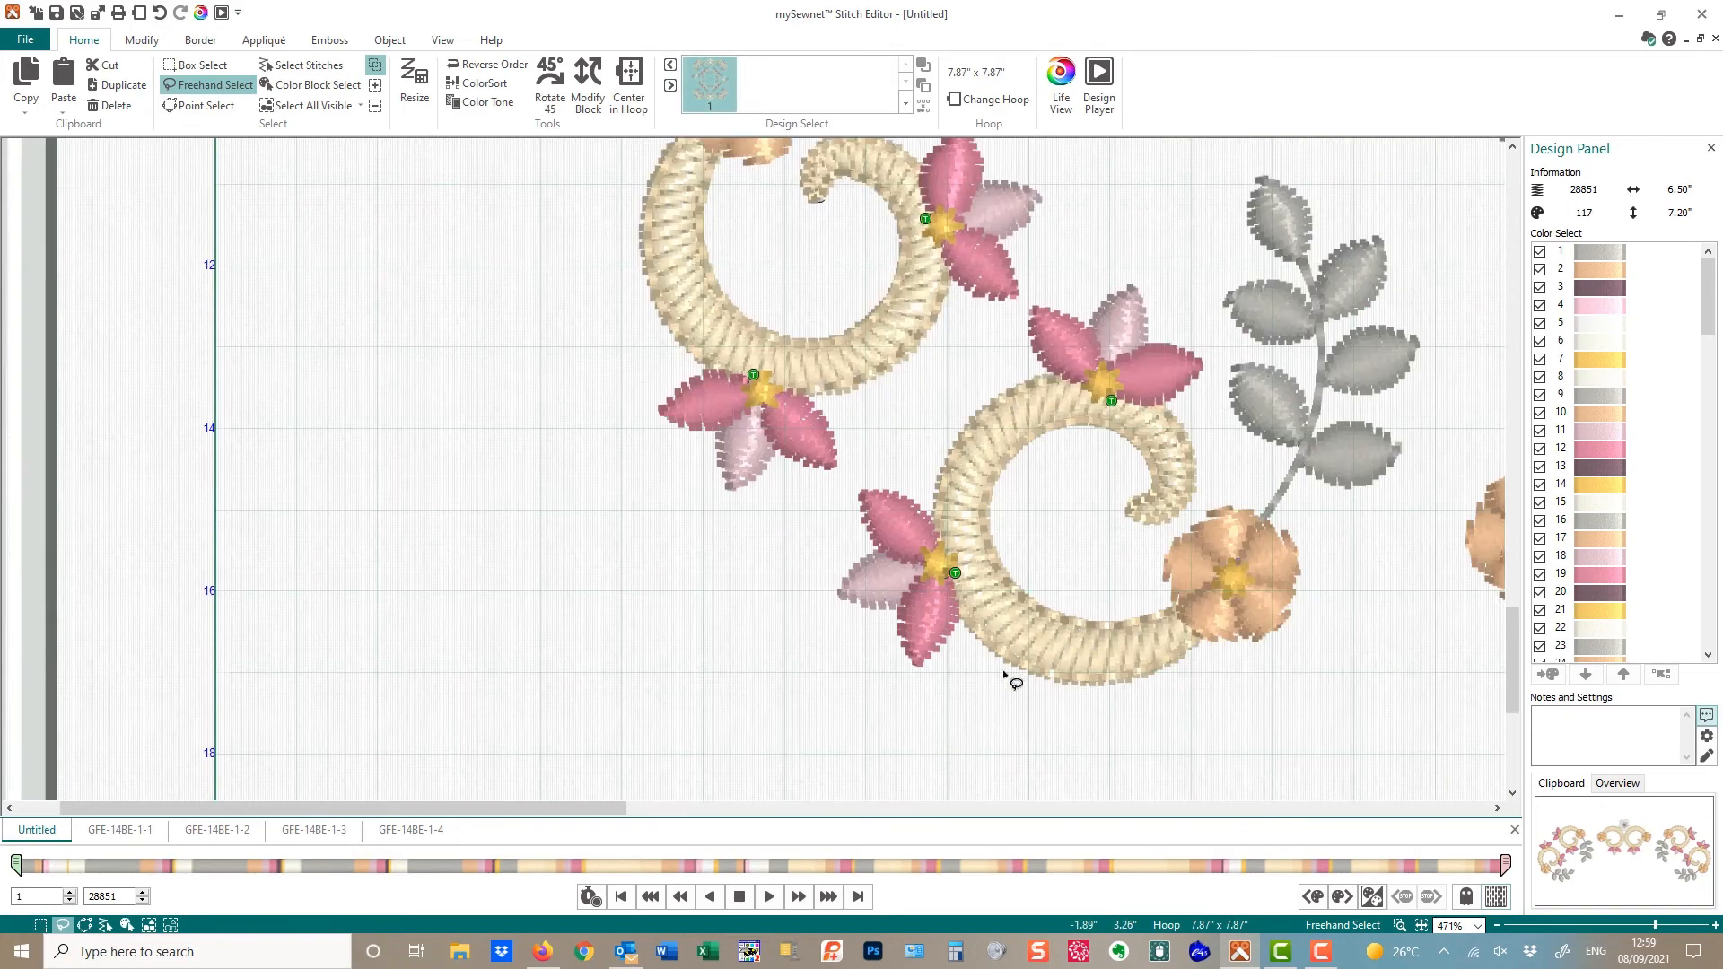
{"action": "scroll", "coordinate": [839, 700], "scroll_direction": "down", "scroll_amount": 3}
{"action": "scroll", "coordinate": [896, 680], "scroll_direction": "up", "scroll_amount": 15}
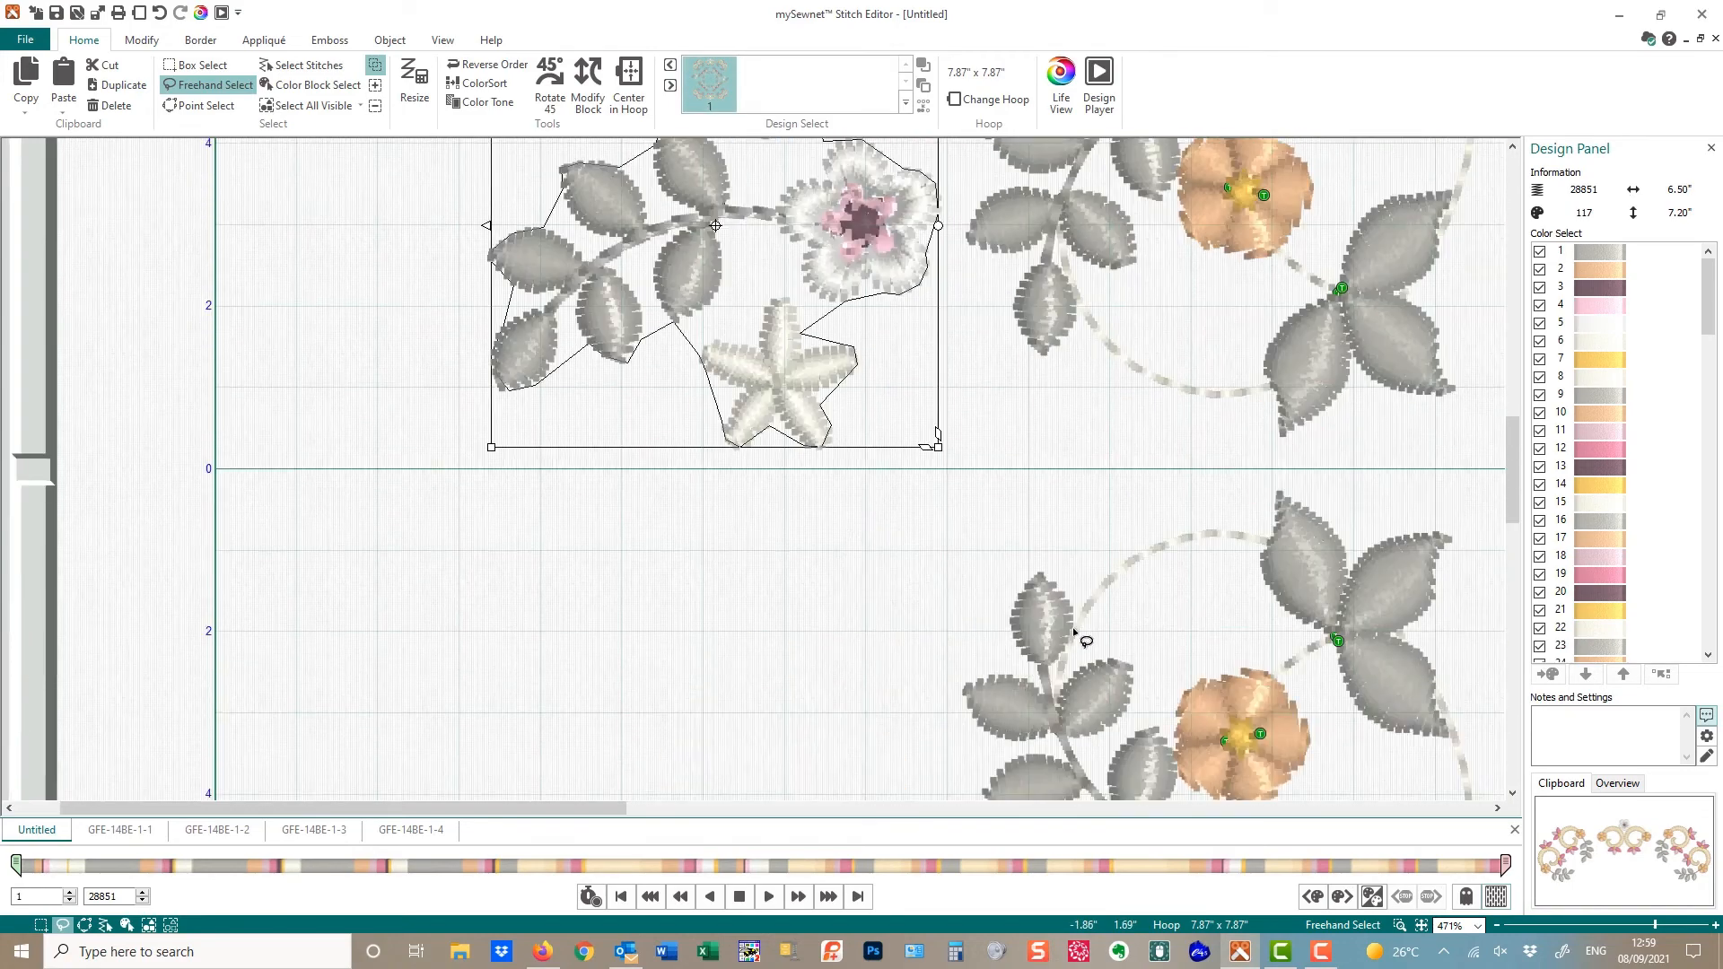
Copy and paste the left side spray, mirror the copy vertically and move it below the horizontal centre line
{"action": "left_click", "coordinate": [1421, 925]}
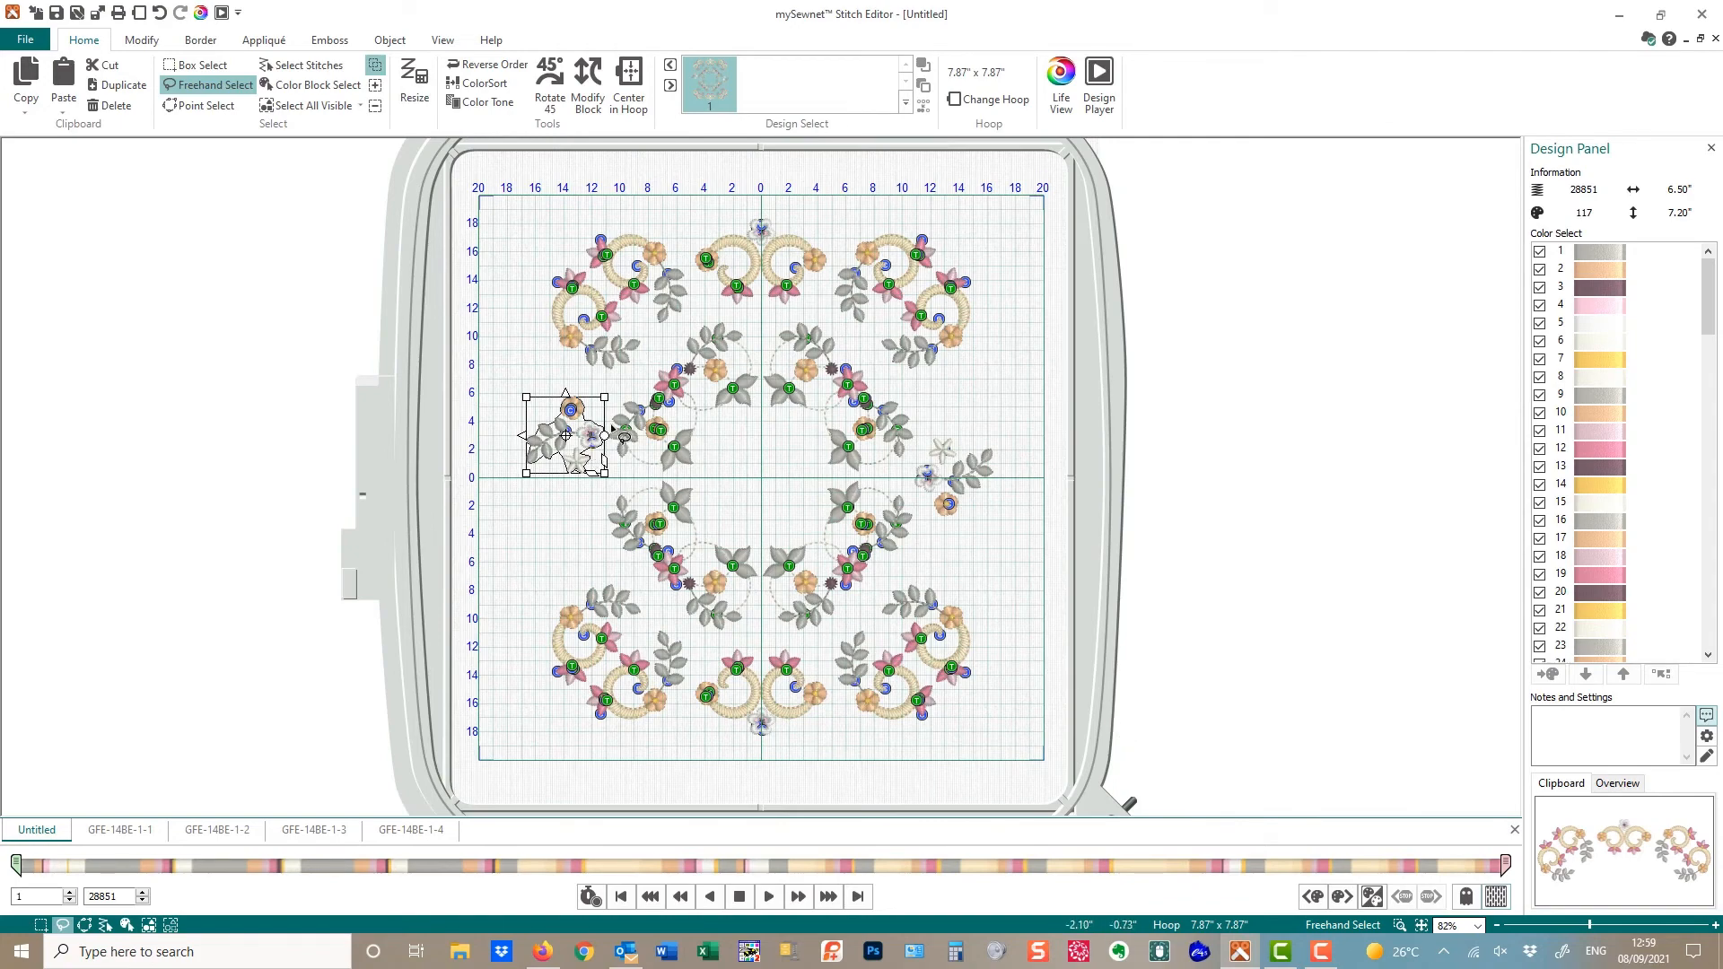
{"action": "left_click", "coordinate": [1400, 925]}
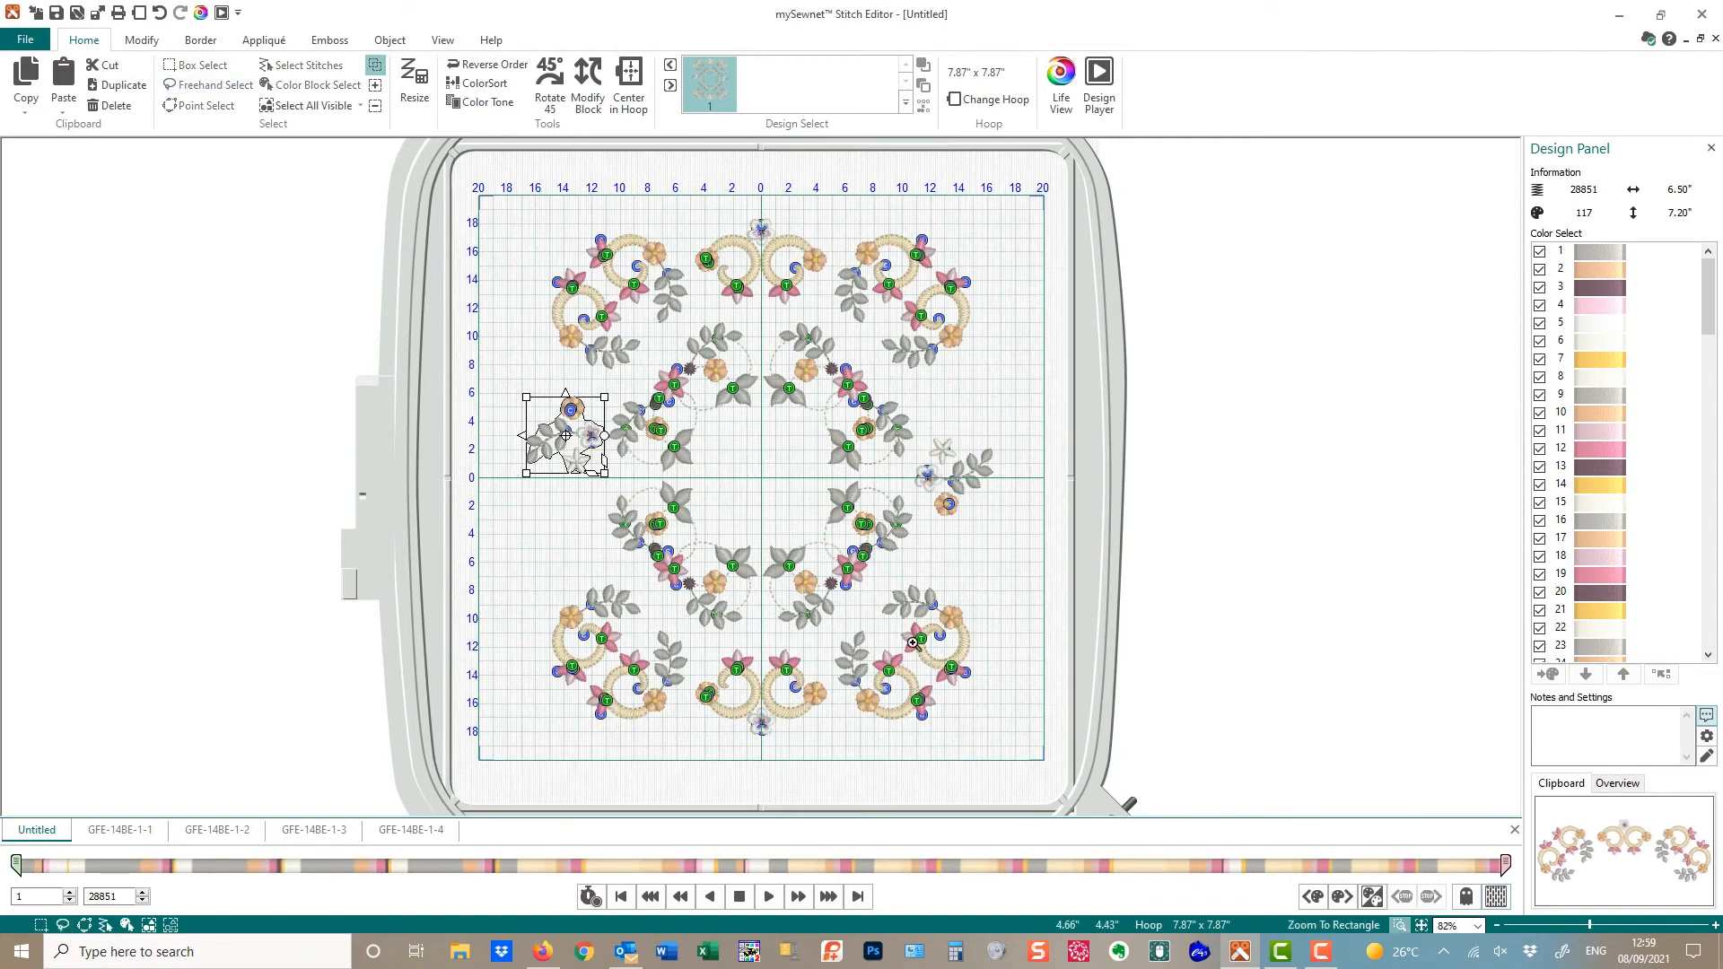
{"action": "left_click_drag", "start_coordinate": [458, 347], "coordinate": [774, 626]}
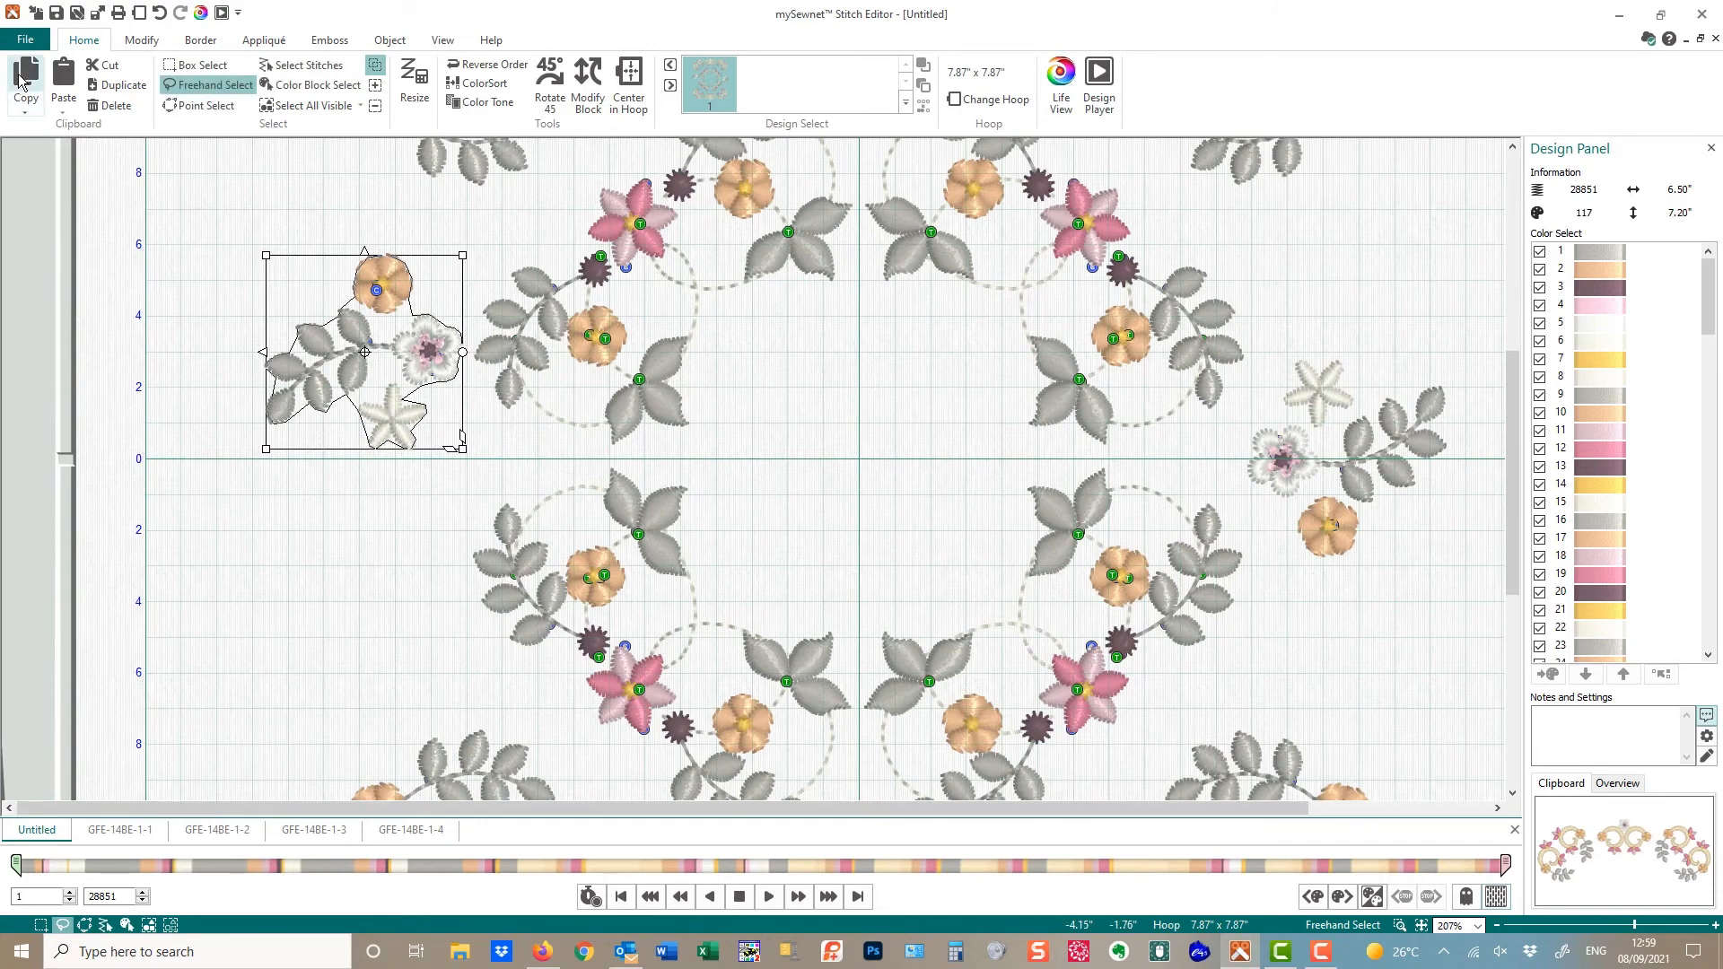
{"action": "left_click", "coordinate": [19, 79]}
{"action": "key", "text": "ctrl+v"}
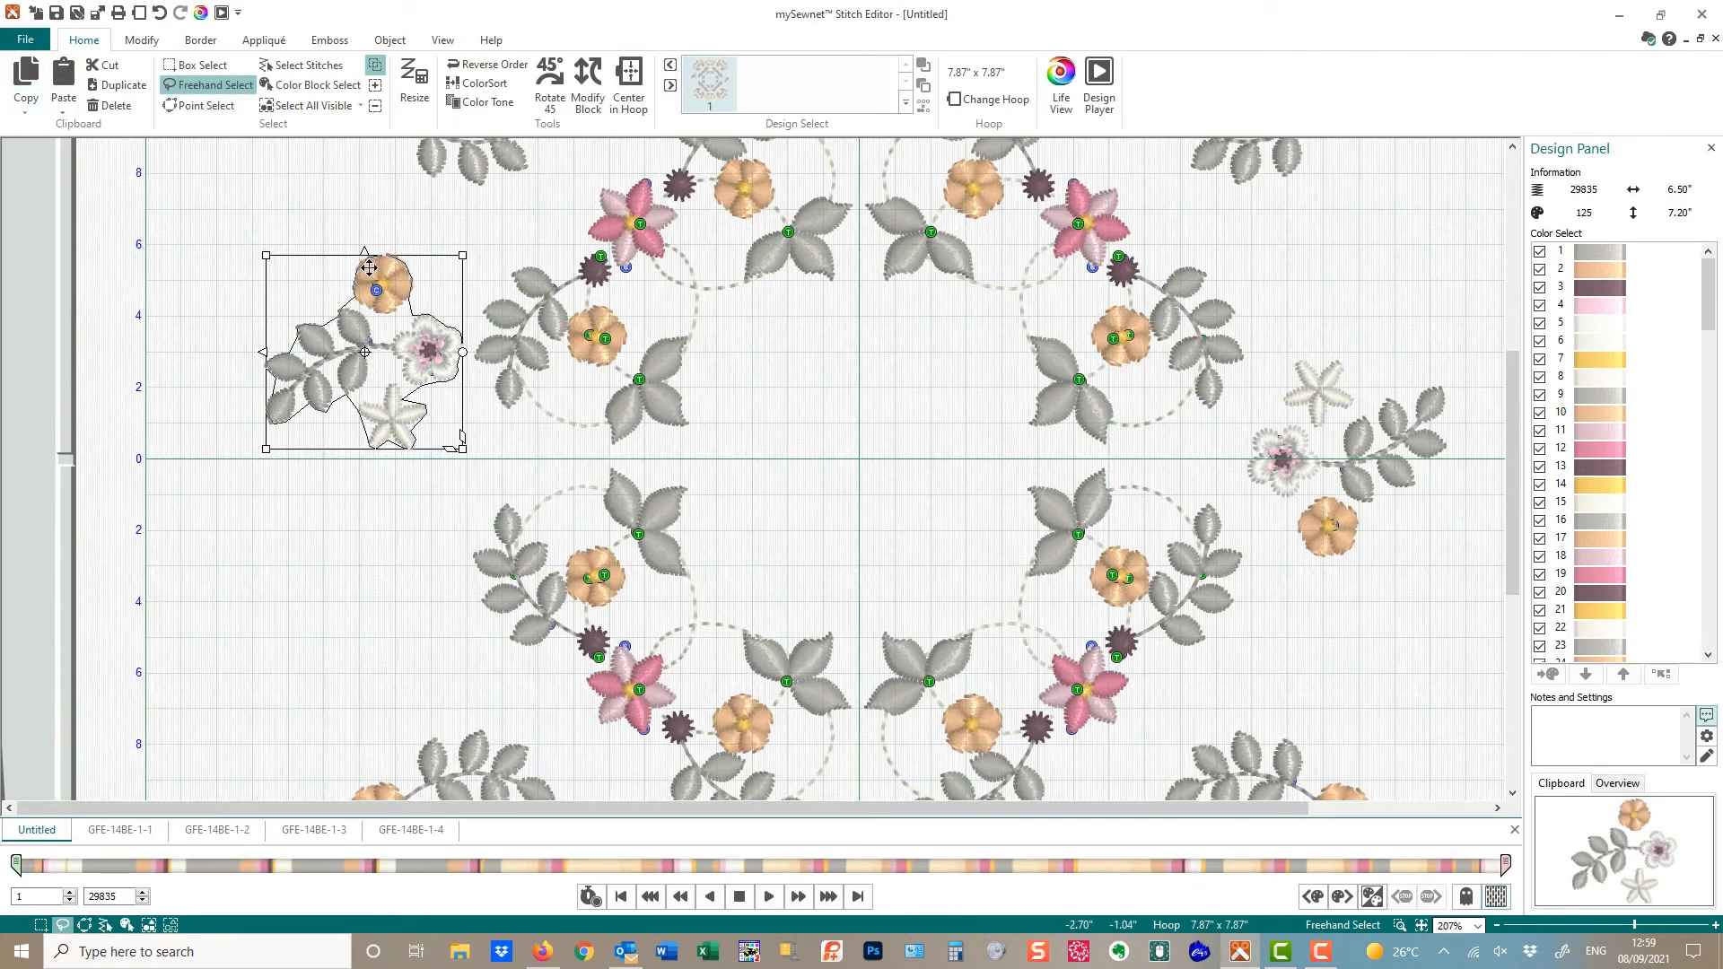
{"action": "left_click", "coordinate": [366, 256]}
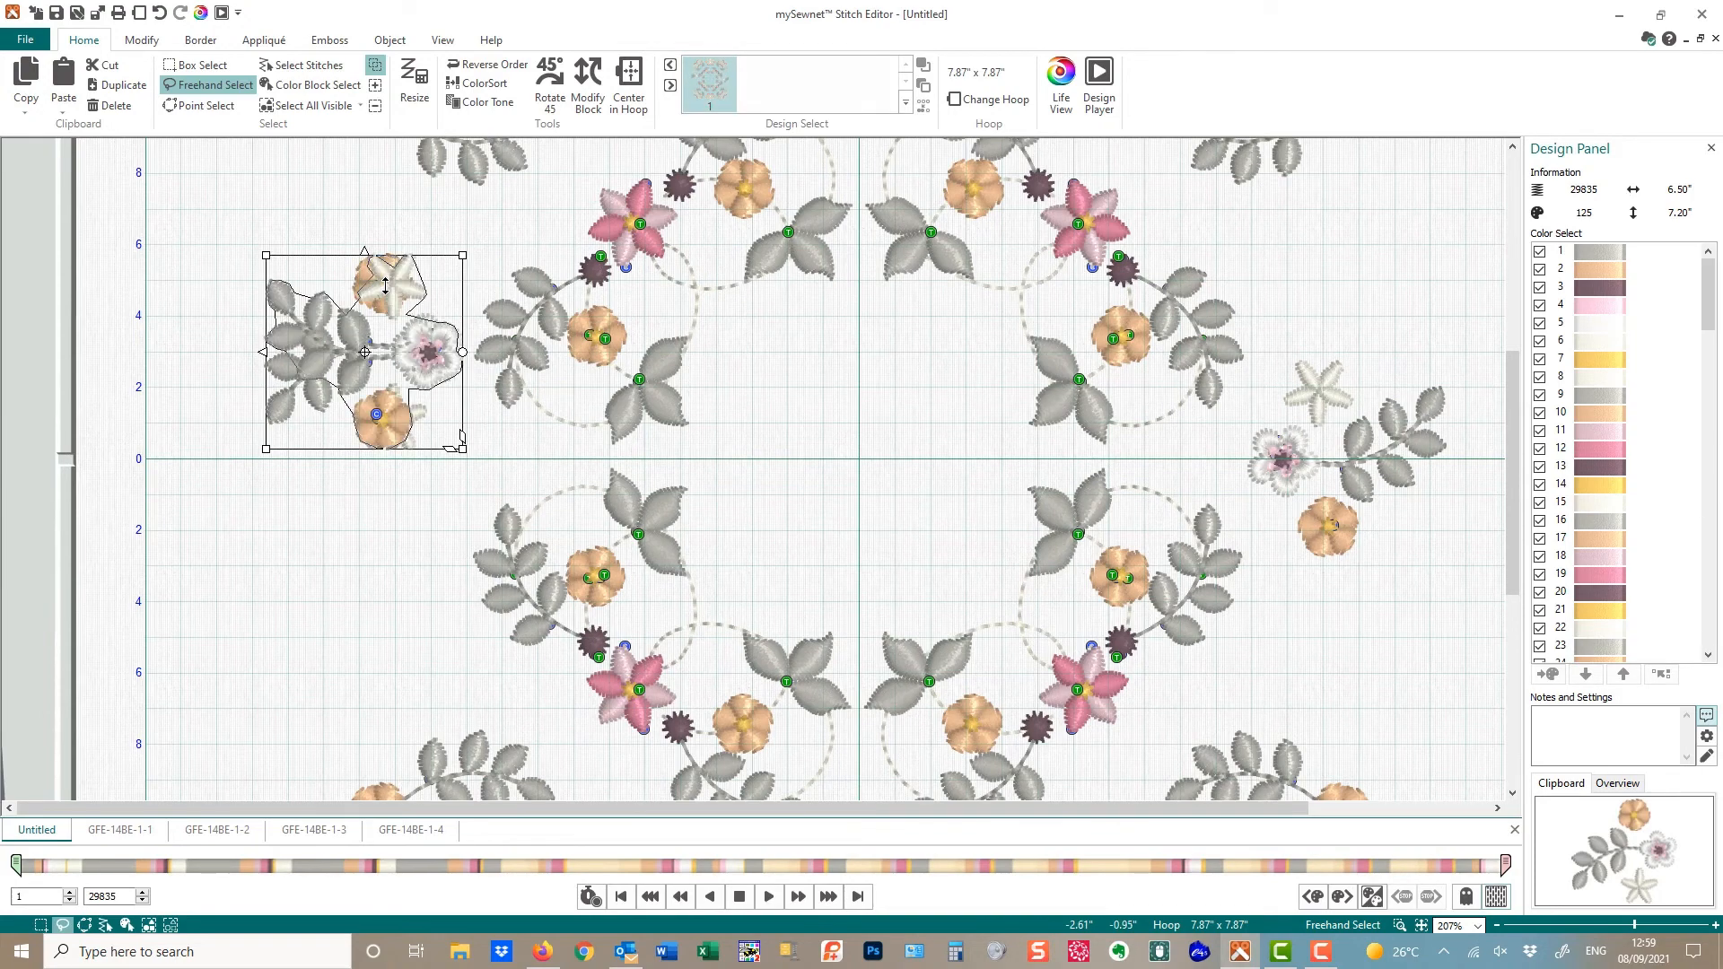
{"action": "left_click_drag", "start_coordinate": [386, 287], "coordinate": [396, 494]}
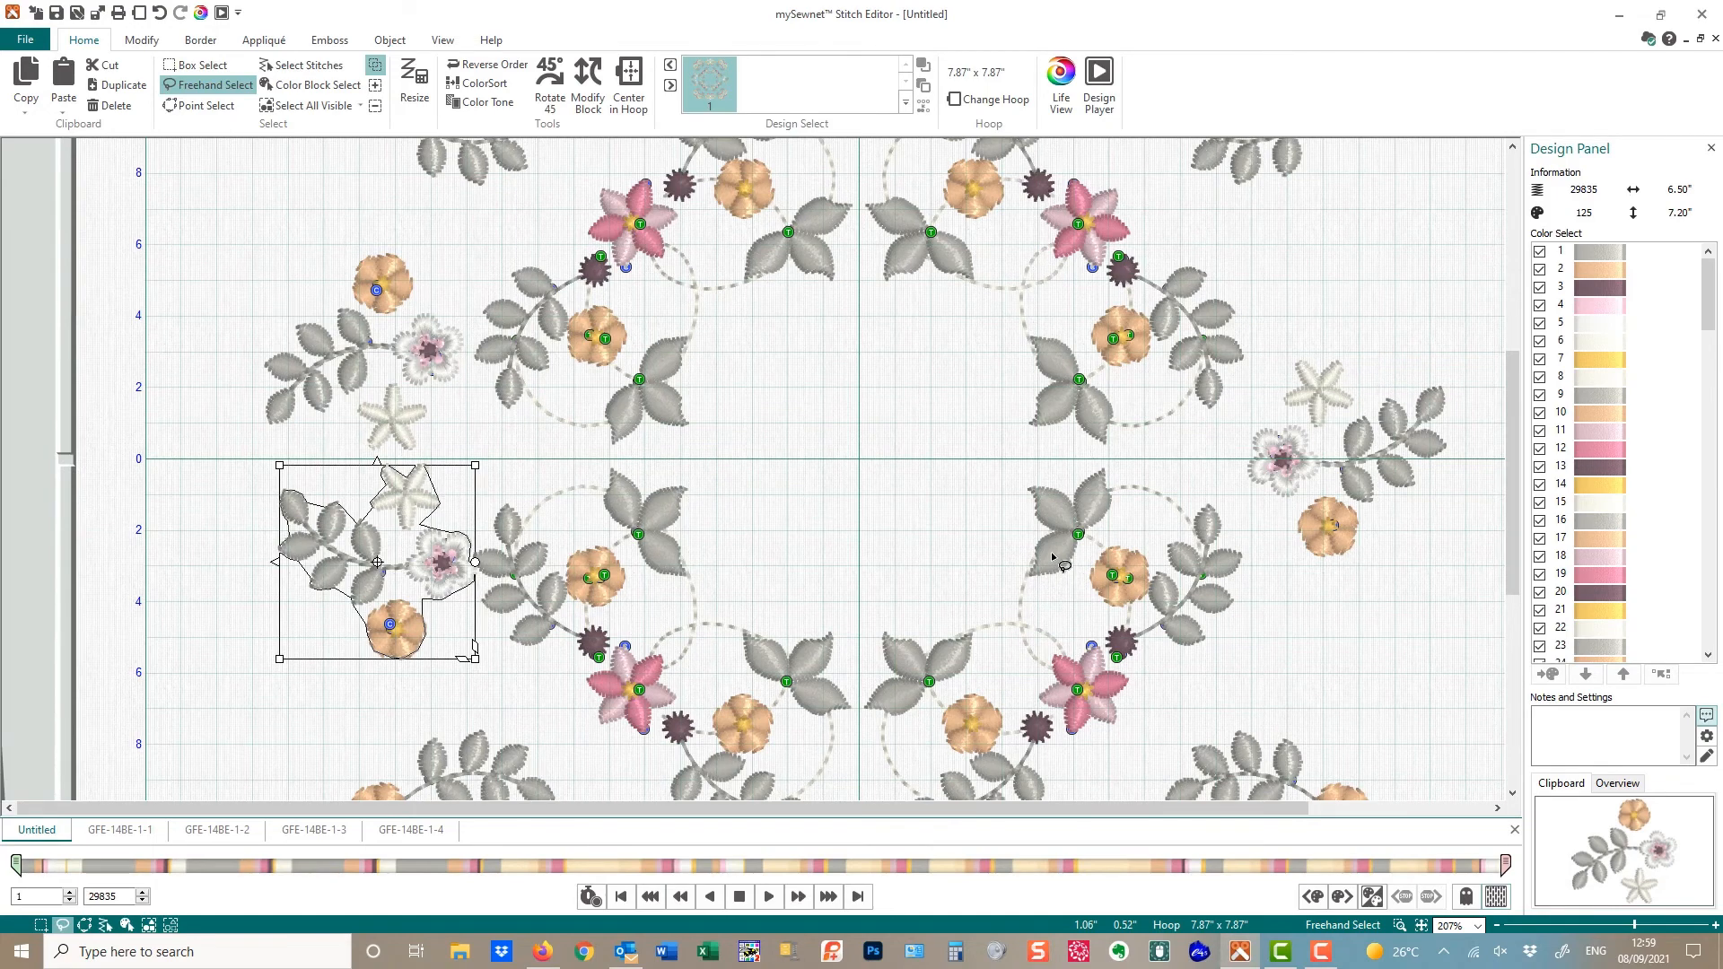
Nudge the mirrored spray left and slightly down so it lines up with the spray above, and deselect it
{"action": "key", "text": "Left"}
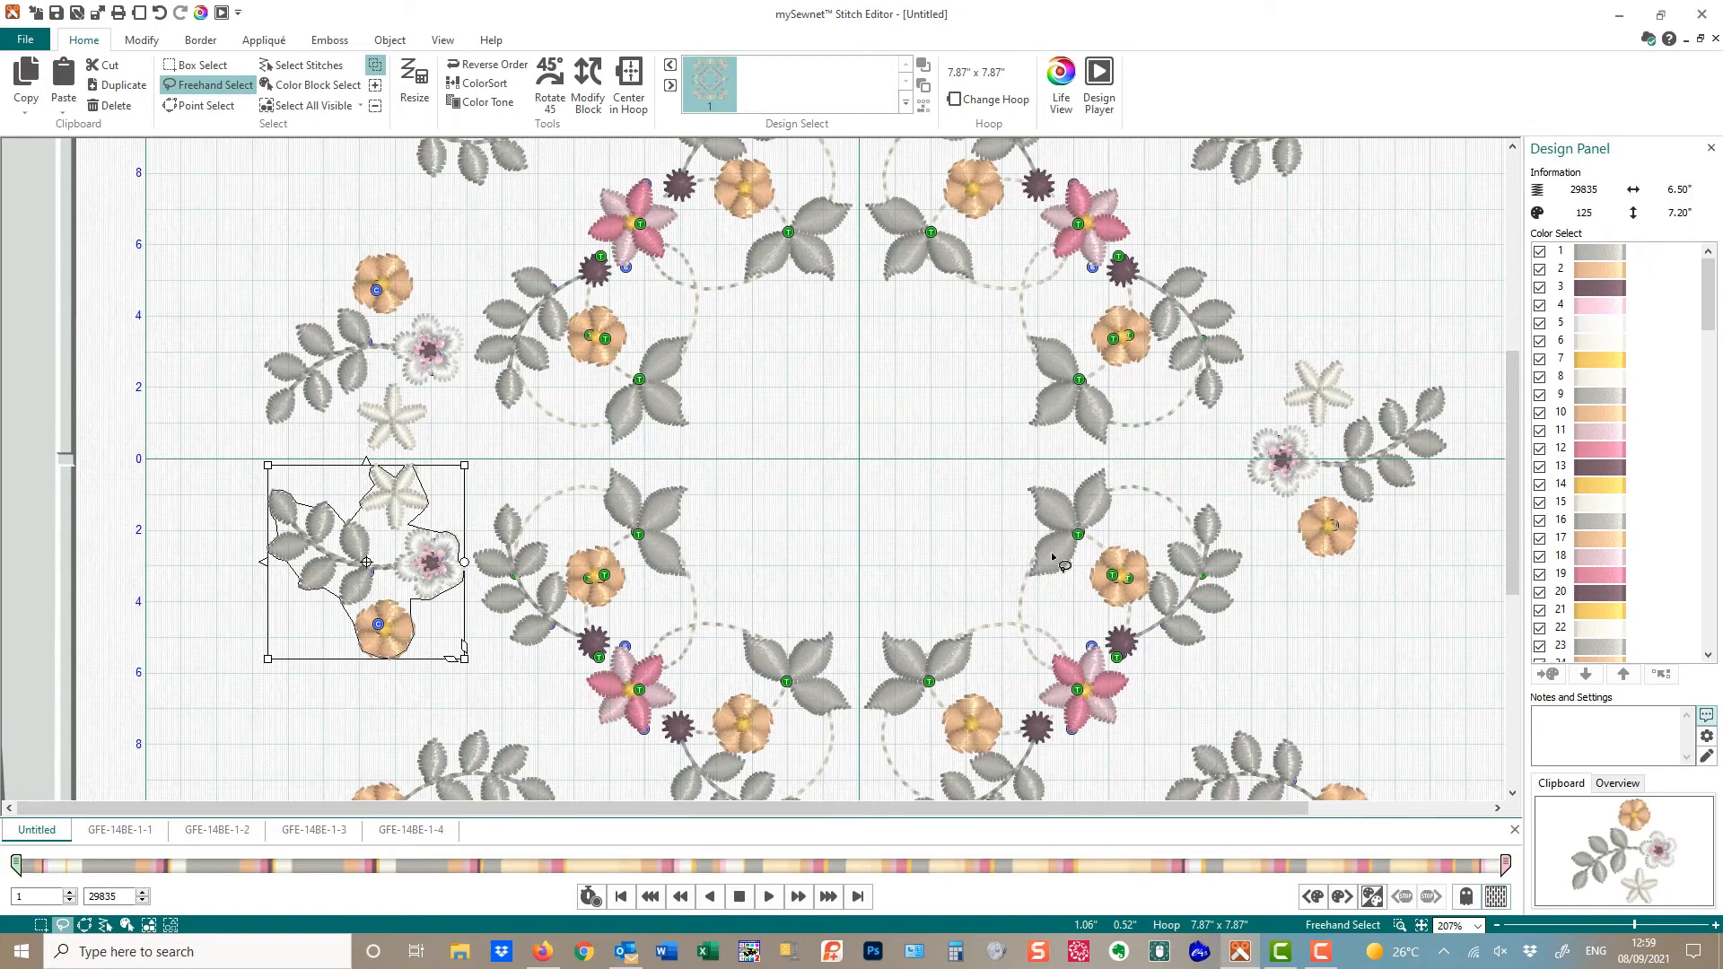
{"action": "key", "text": "Down"}
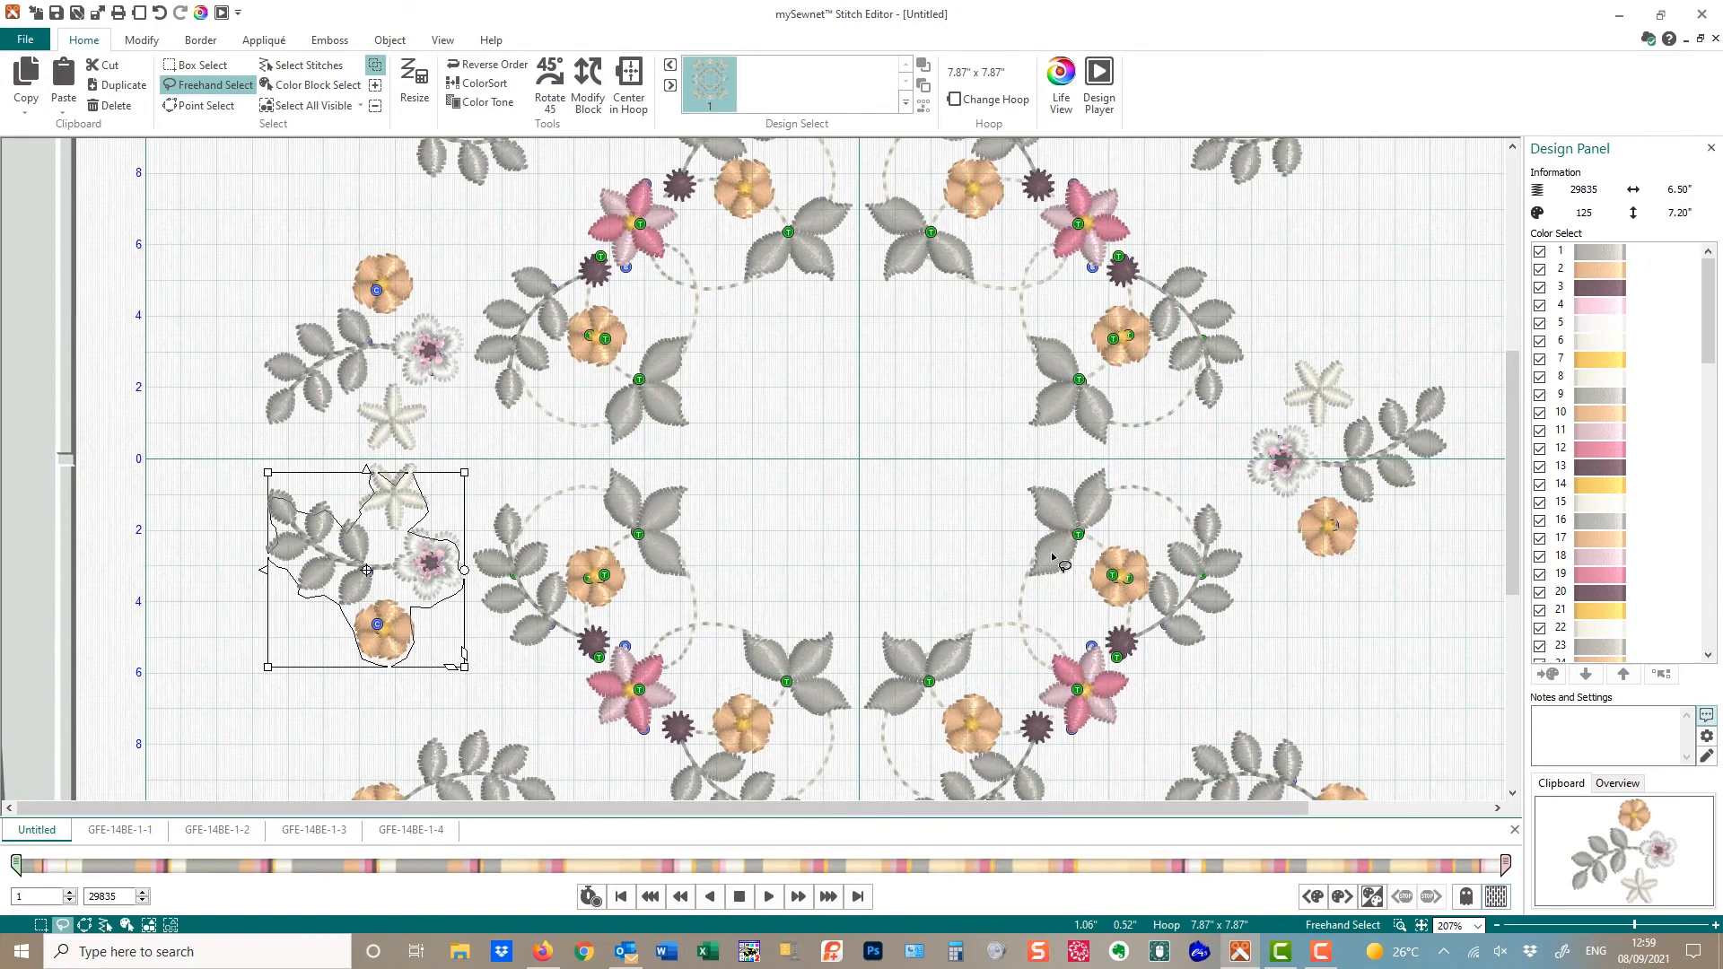
{"action": "left_click", "coordinate": [279, 215]}
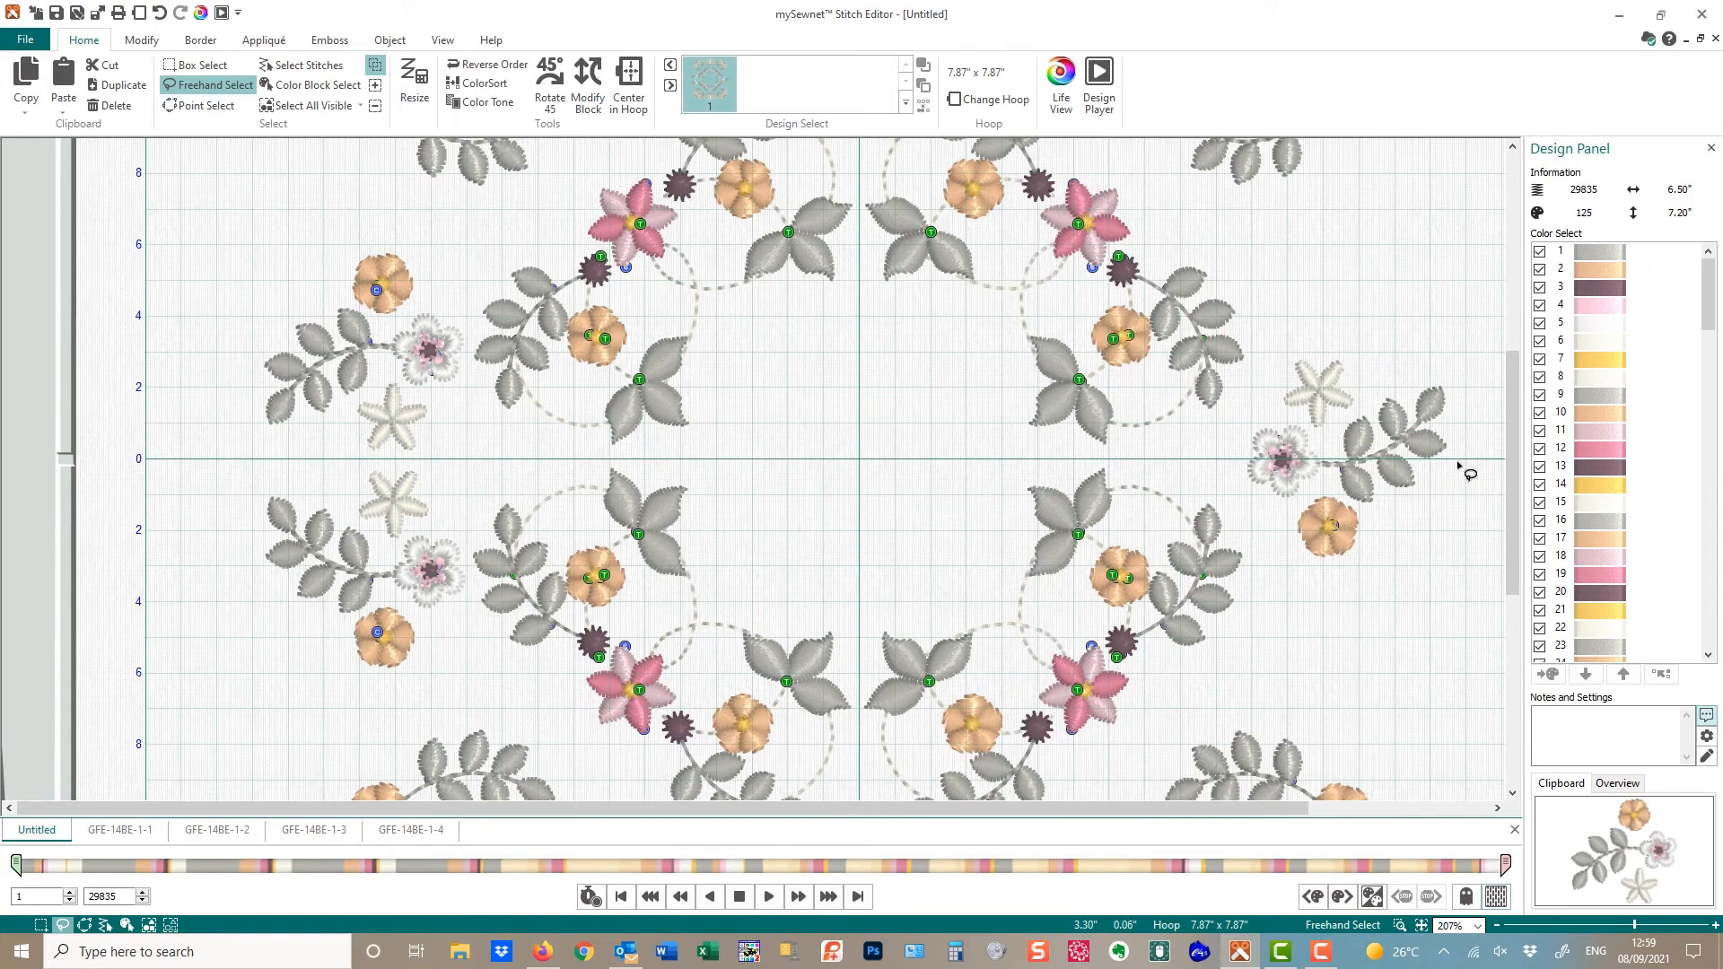
Select the single spray on the right side of the design and delete it
{"action": "mouse_move", "coordinate": [1293, 318]}
{"action": "left_mouse_down"}
{"action": "mouse_move", "coordinate": [1463, 304]}
{"action": "mouse_move", "coordinate": [1485, 396]}
{"action": "mouse_move", "coordinate": [1446, 577]}
{"action": "mouse_move", "coordinate": [1351, 621]}
{"action": "mouse_move", "coordinate": [1260, 544]}
{"action": "mouse_move", "coordinate": [1235, 484]}
{"action": "mouse_move", "coordinate": [1305, 310]}
{"action": "left_mouse_up"}
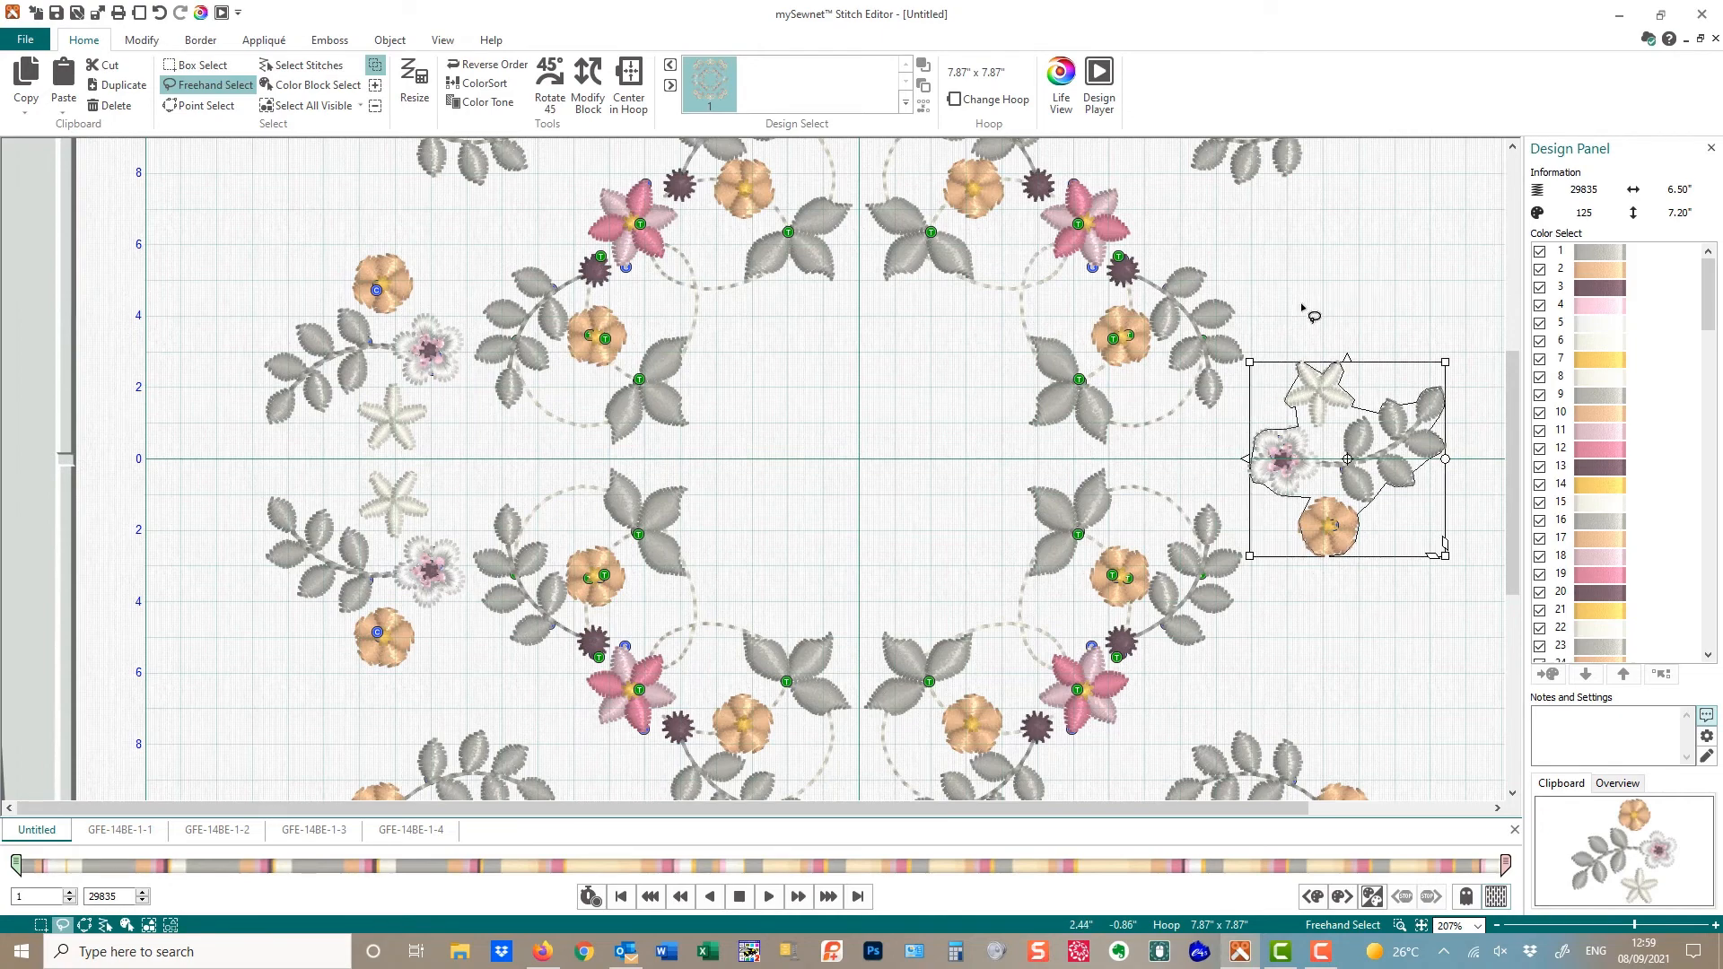
{"action": "key", "text": "Delete"}
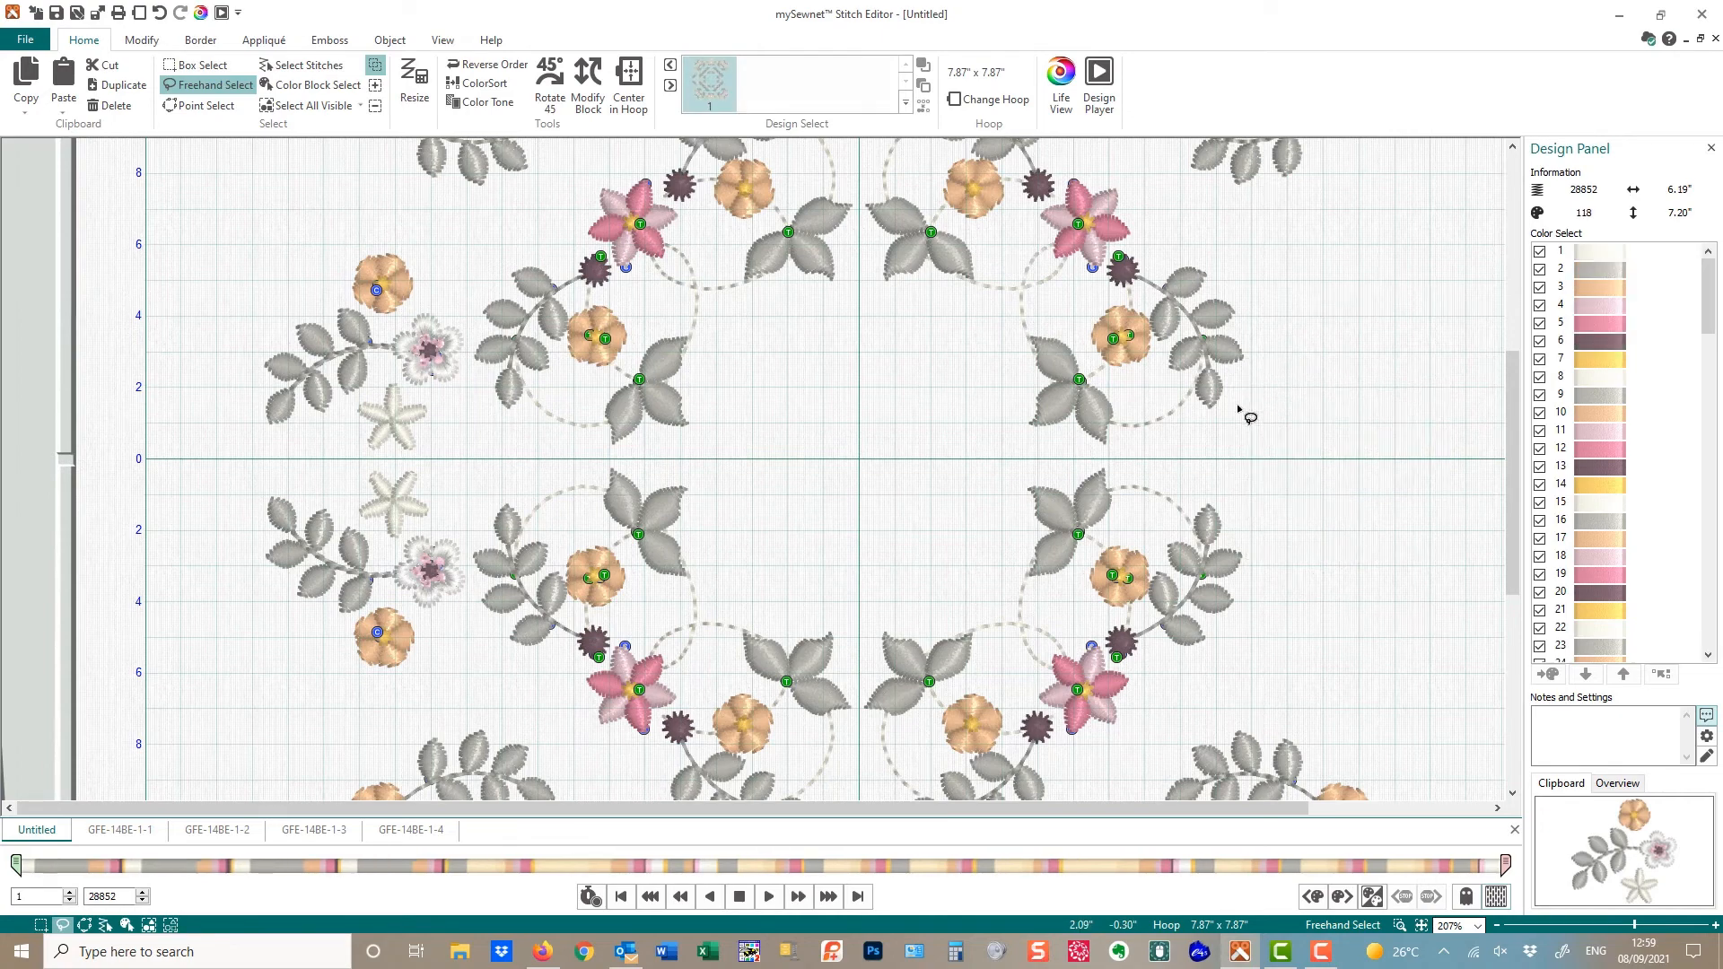
Select both left side sprays together, copy and paste them, mirror the copy horizontally and move it to the right side of the garlands
{"action": "mouse_move", "coordinate": [204, 249]}
{"action": "left_mouse_down"}
{"action": "mouse_move", "coordinate": [398, 202]}
{"action": "mouse_move", "coordinate": [463, 239]}
{"action": "mouse_move", "coordinate": [461, 388]}
{"action": "left_mouse_up"}
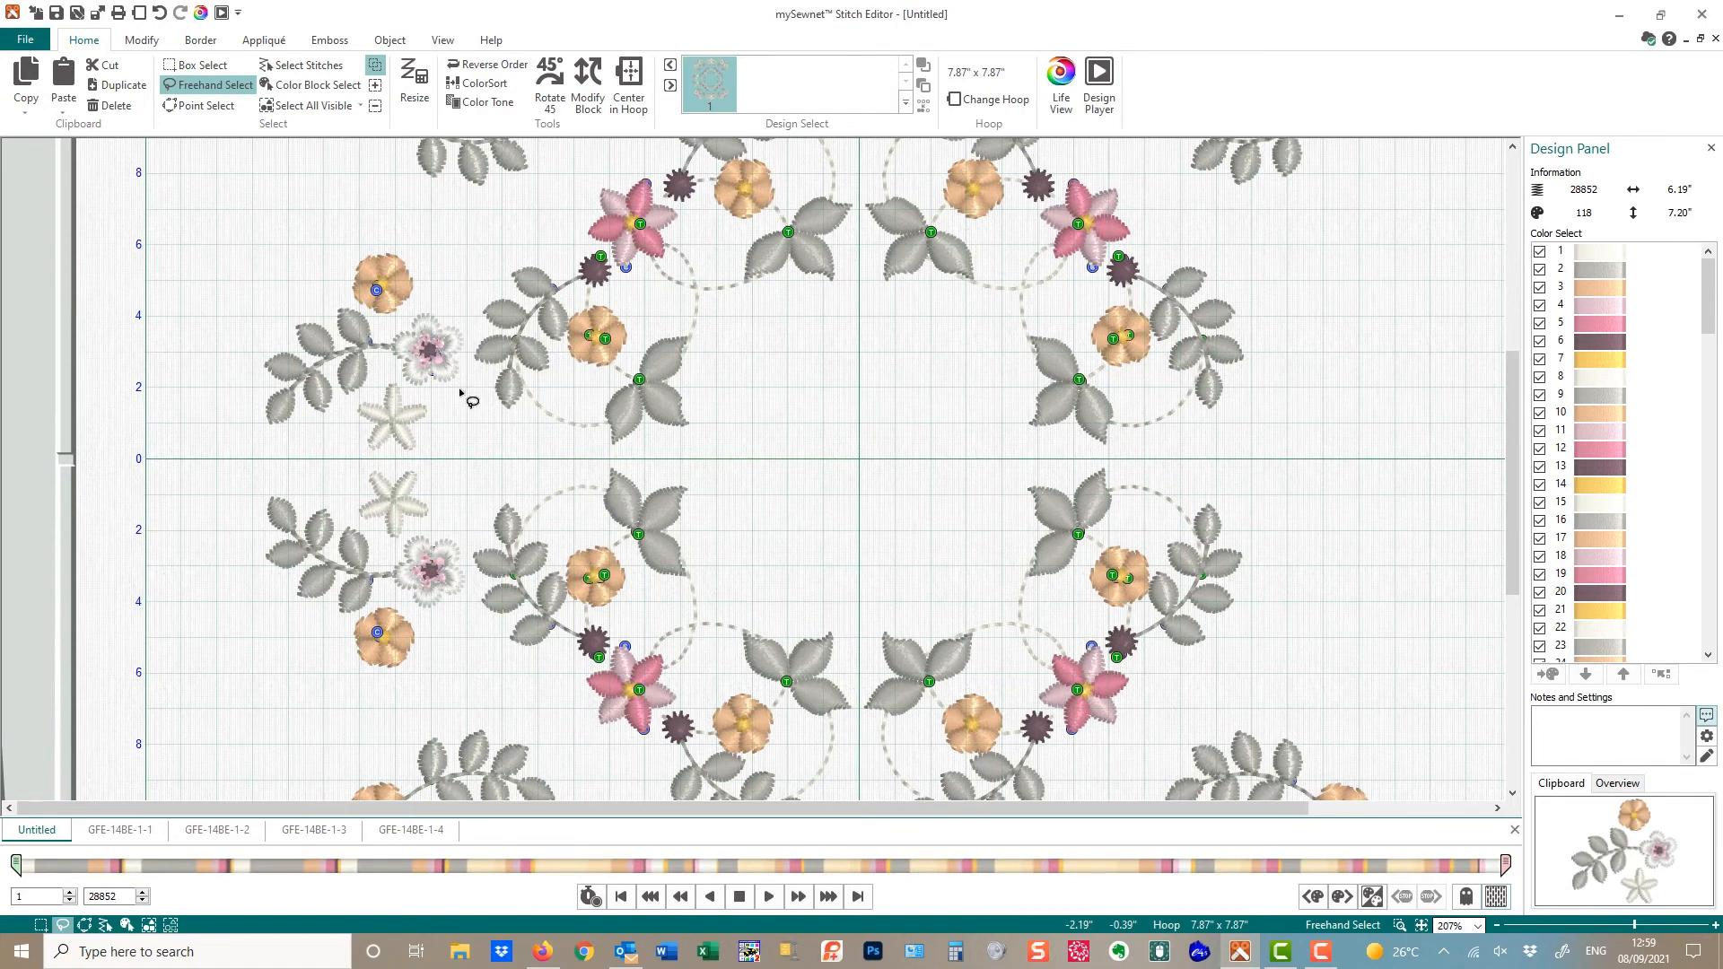
{"action": "mouse_move", "coordinate": [213, 264]}
{"action": "left_mouse_down"}
{"action": "mouse_move", "coordinate": [411, 221]}
{"action": "mouse_move", "coordinate": [452, 278]}
{"action": "mouse_move", "coordinate": [475, 600]}
{"action": "mouse_move", "coordinate": [463, 640]}
{"action": "mouse_move", "coordinate": [415, 675]}
{"action": "mouse_move", "coordinate": [325, 701]}
{"action": "mouse_move", "coordinate": [164, 621]}
{"action": "mouse_move", "coordinate": [171, 374]}
{"action": "mouse_move", "coordinate": [199, 243]}
{"action": "left_mouse_up"}
{"action": "left_click", "coordinate": [26, 82]}
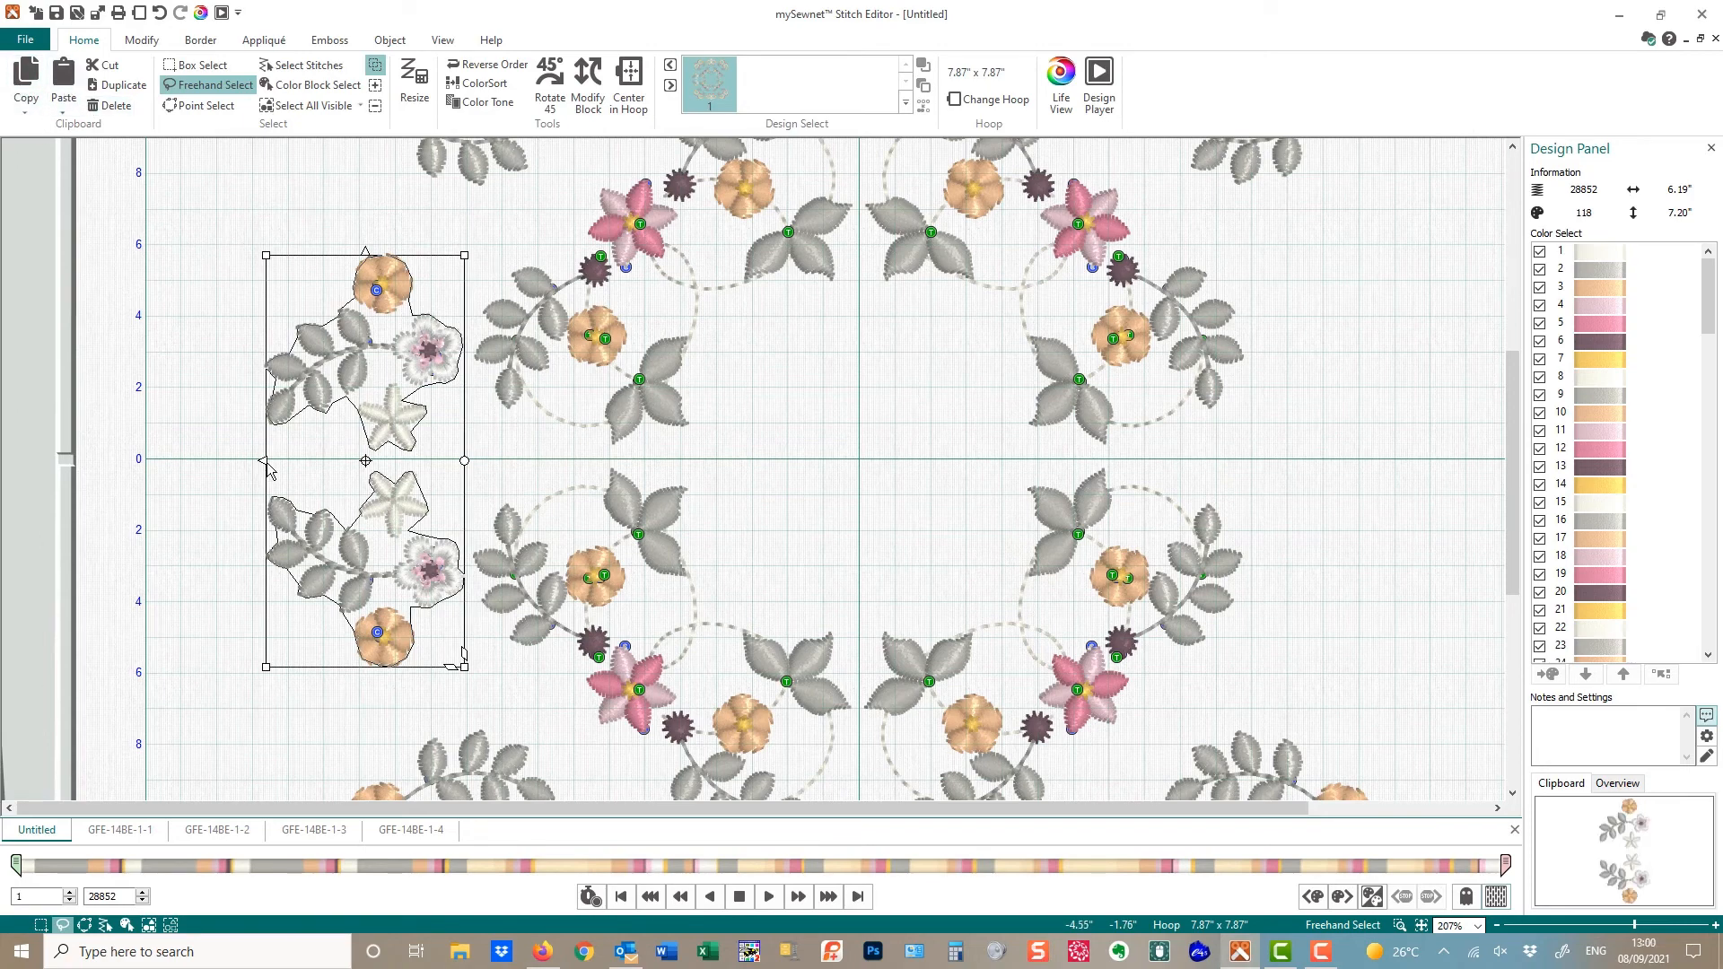
{"action": "key", "text": "ctrl+v"}
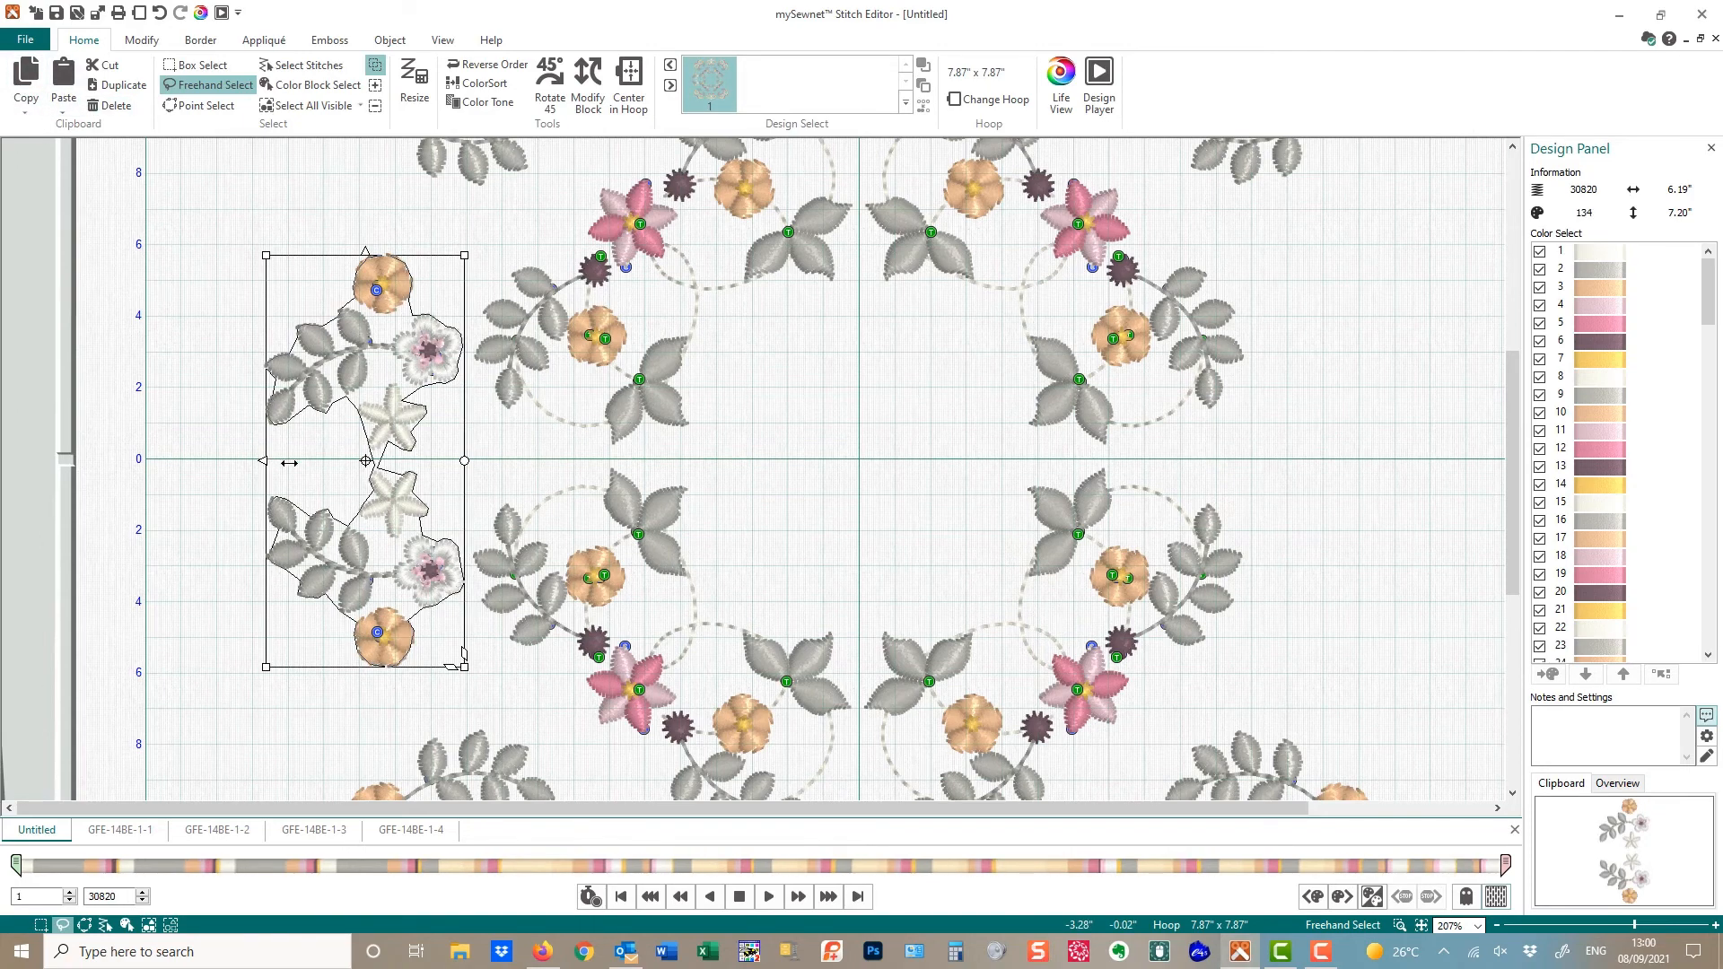
{"action": "left_click", "coordinate": [263, 461]}
{"action": "left_click_drag", "start_coordinate": [400, 400], "coordinate": [1376, 399]}
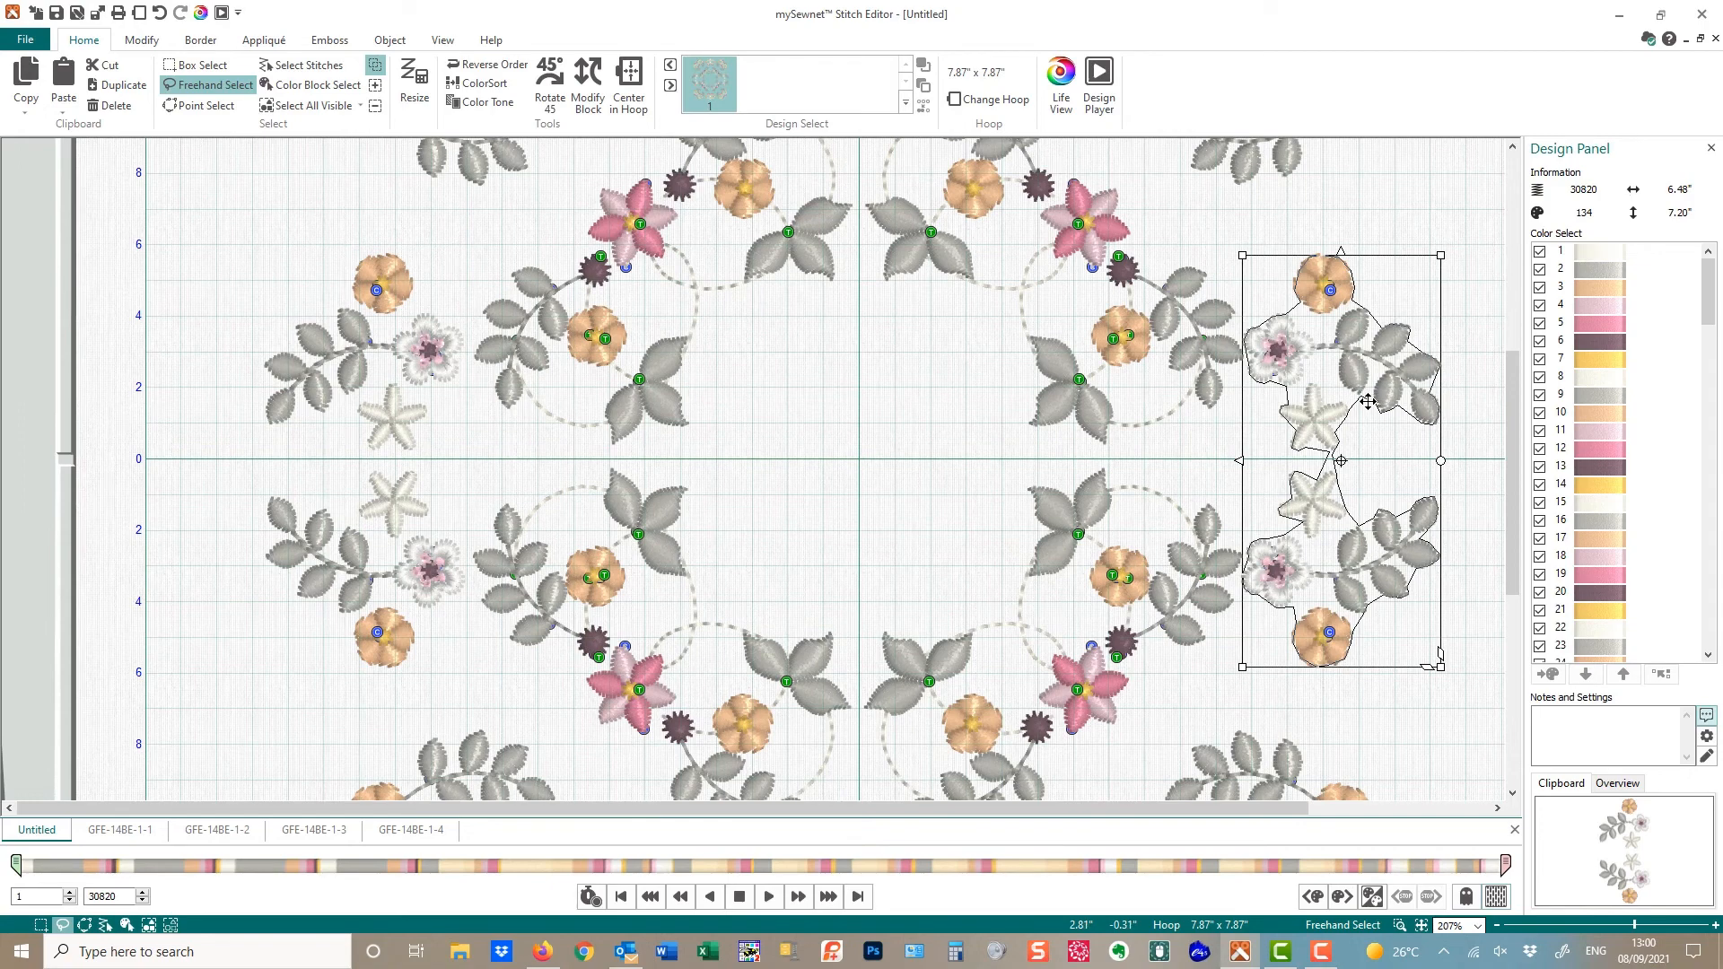
Shift the pasted pair of sprays slightly further right to match the spacing of the left pair, and deselect it
{"action": "left_click_drag", "start_coordinate": [1365, 424], "coordinate": [1370, 424]}
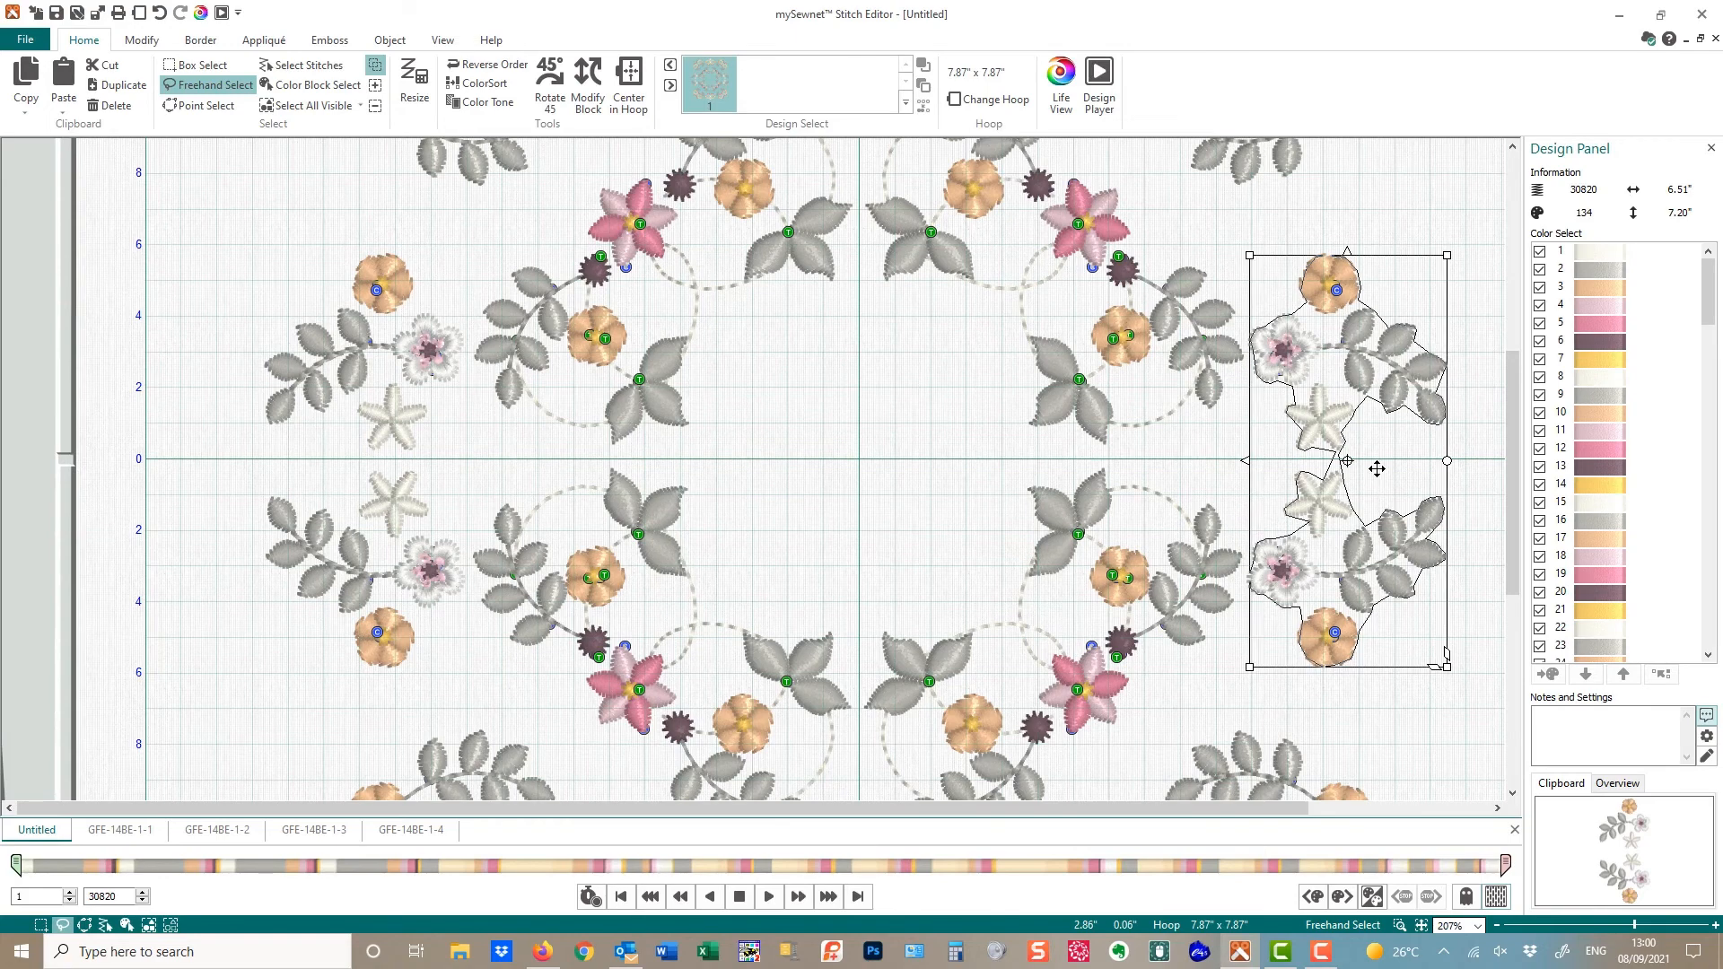
{"action": "key", "text": "Right"}
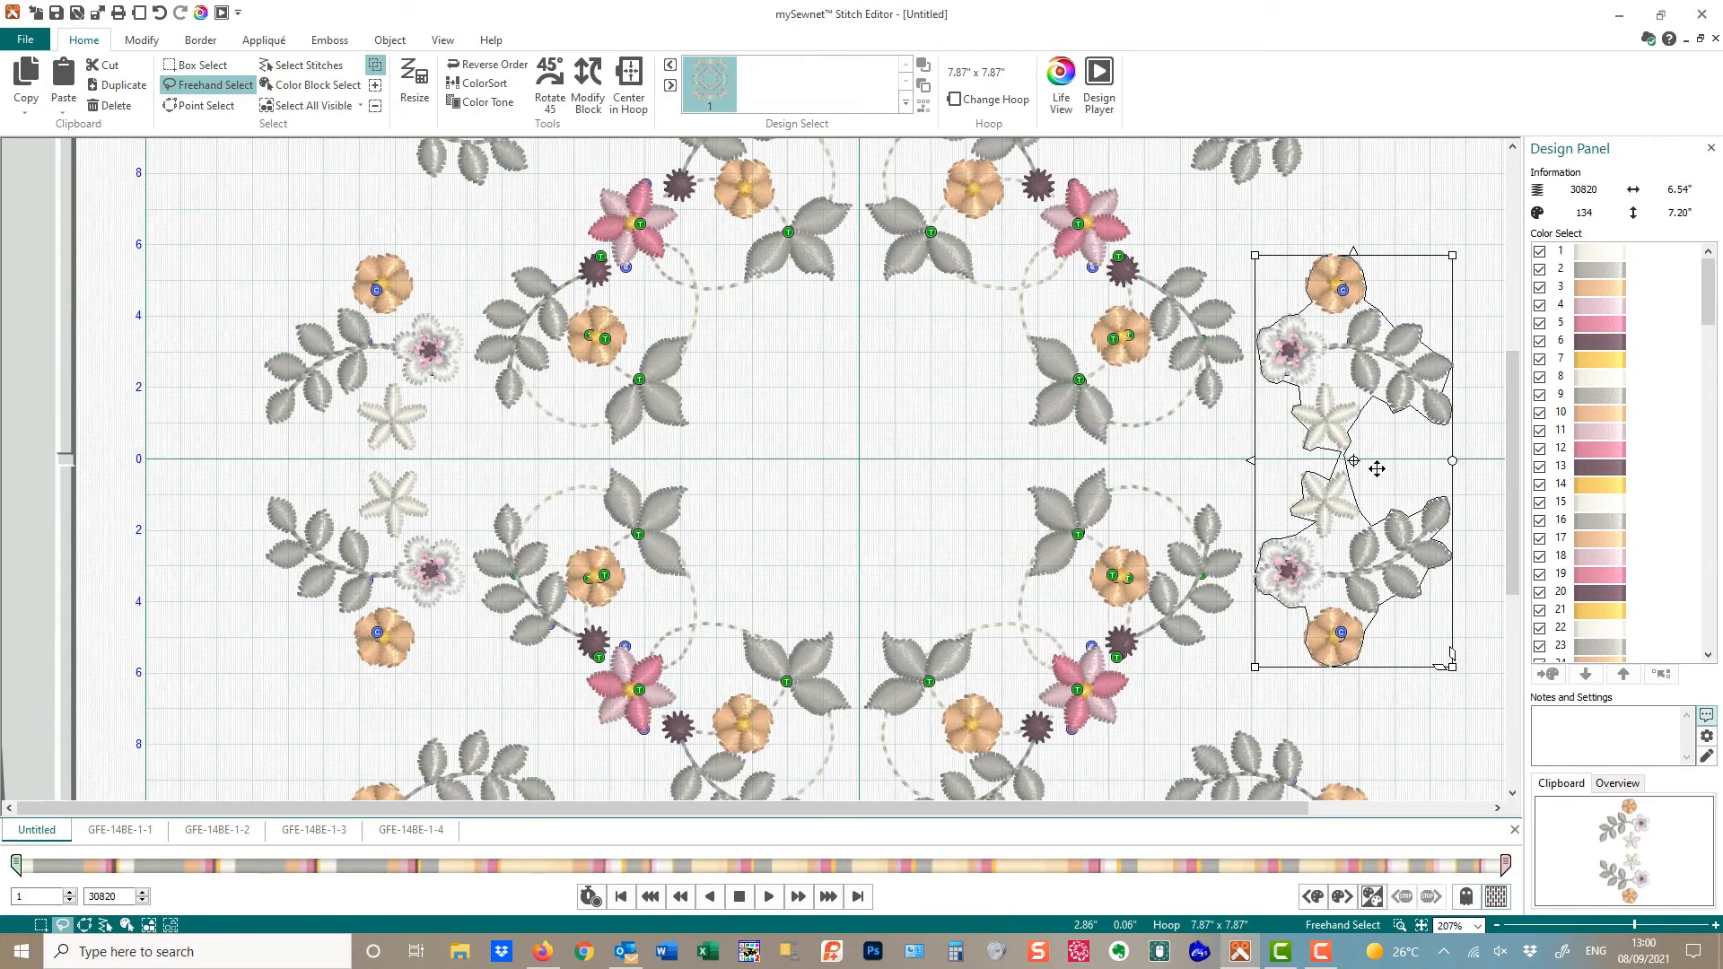
{"action": "left_click", "coordinate": [274, 231]}
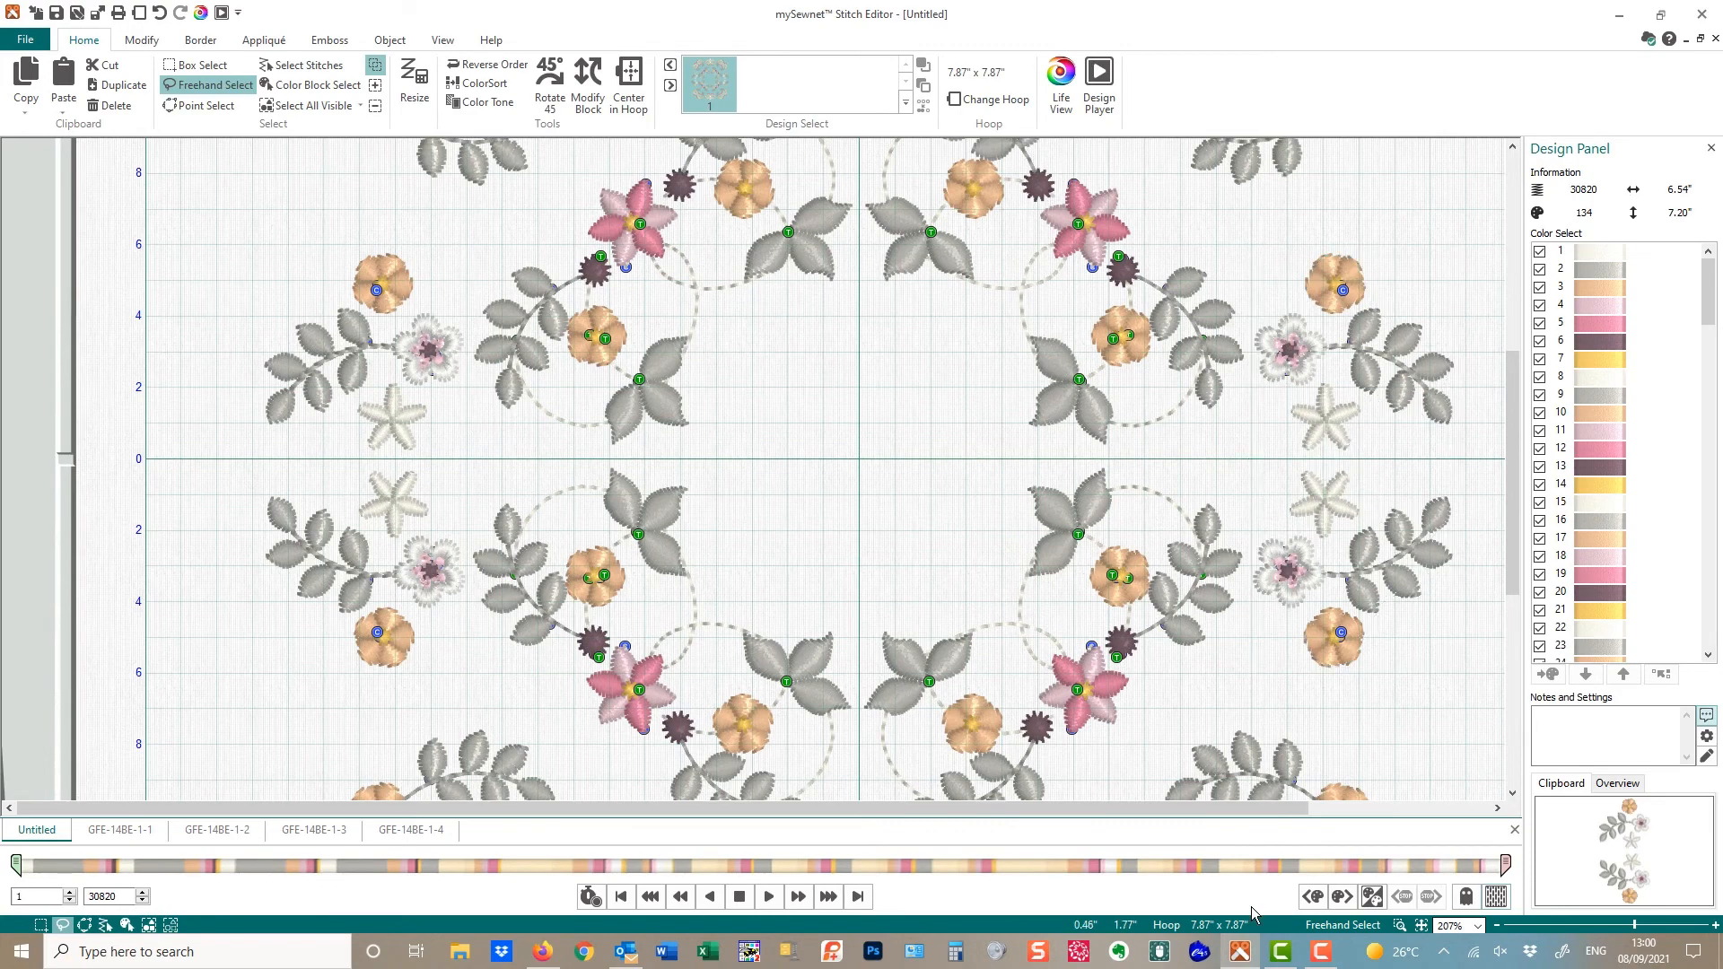
Show the whole hoop and replace the full grid with only the corner and centre marks
{"action": "left_click", "coordinate": [1421, 927]}
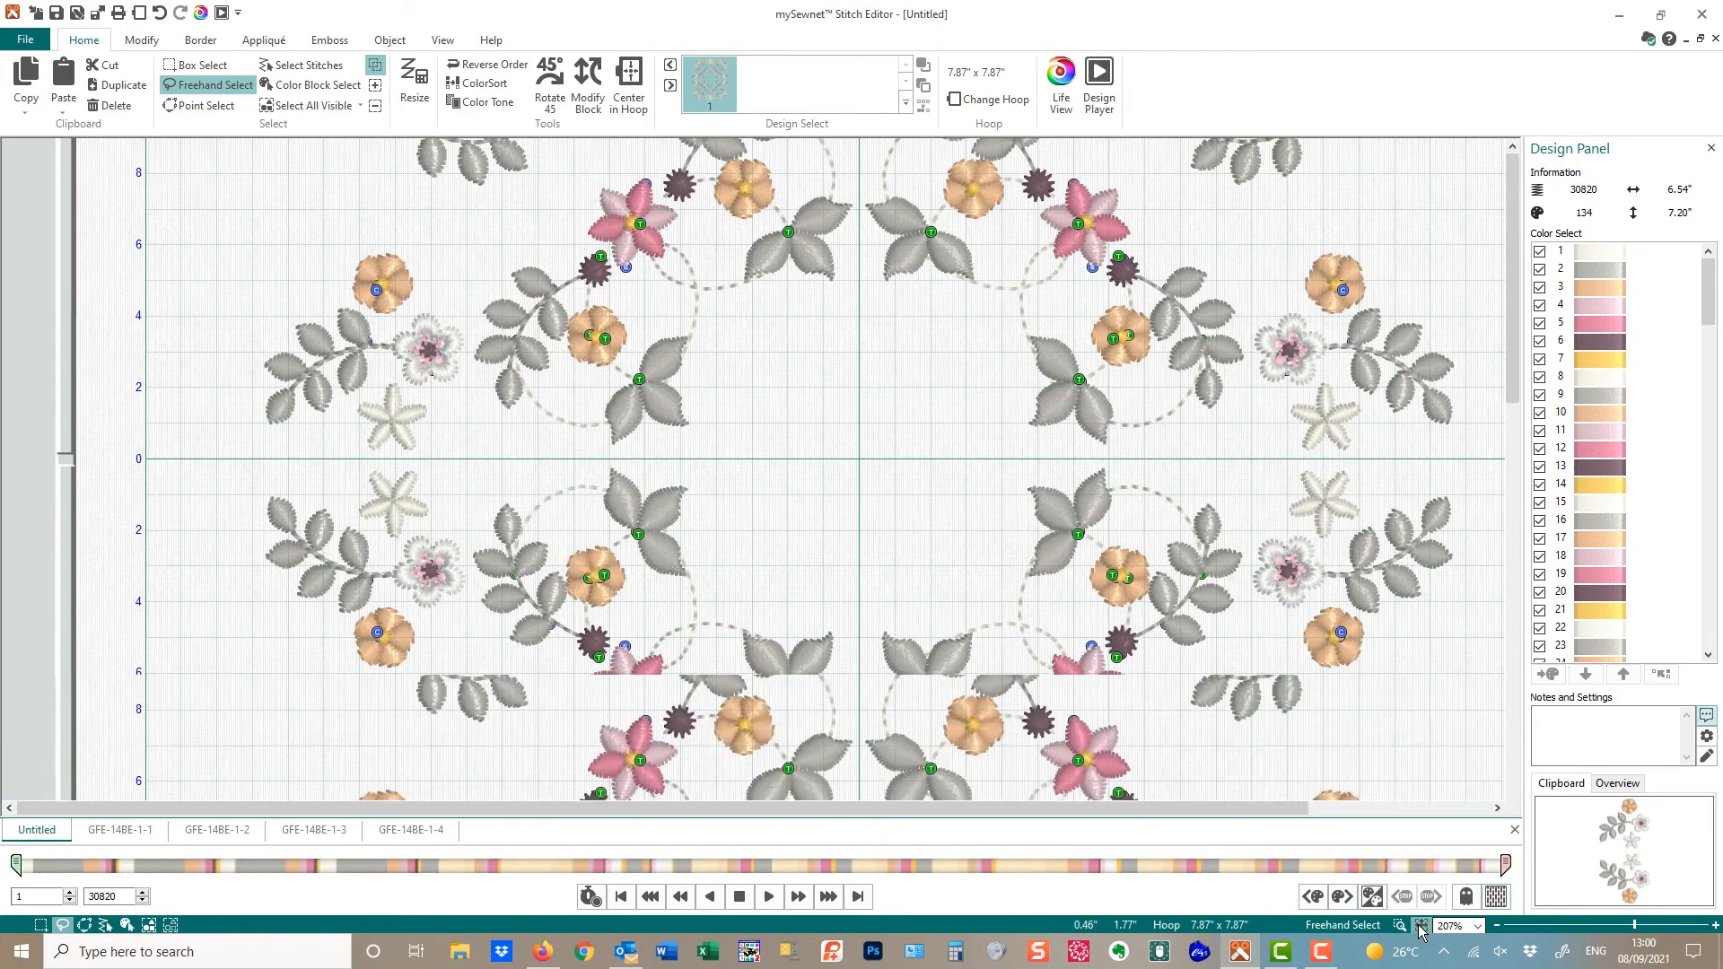
{"action": "left_click", "coordinate": [442, 39]}
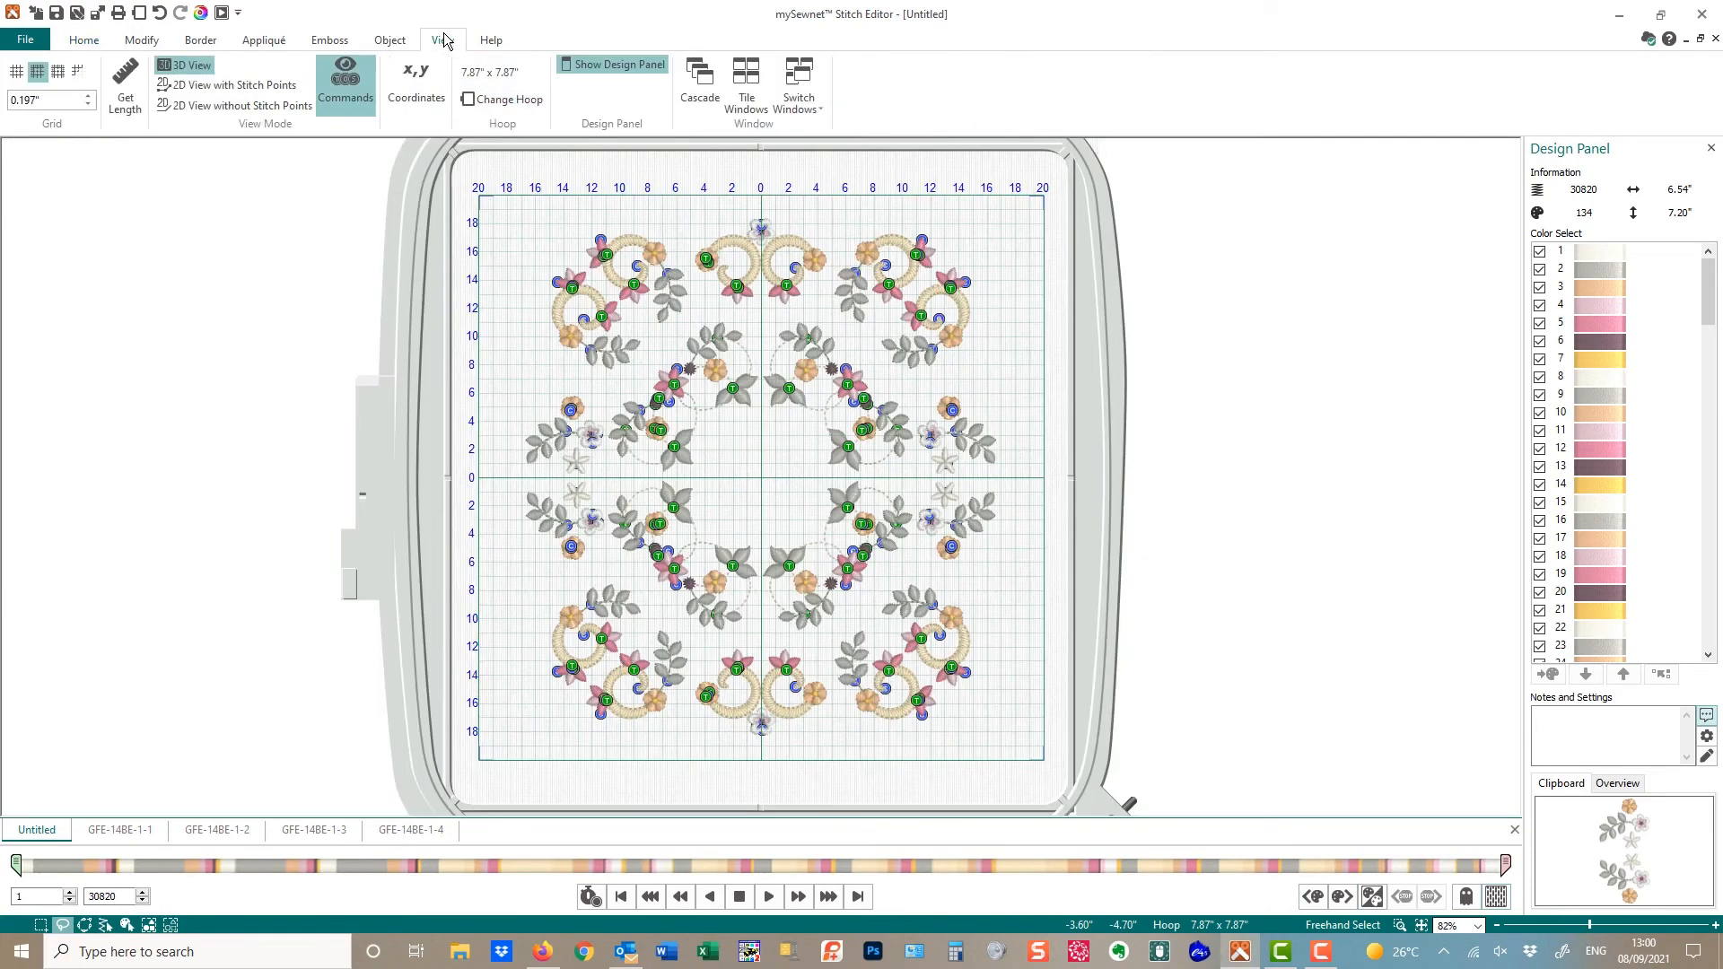
{"action": "left_click", "coordinate": [80, 79]}
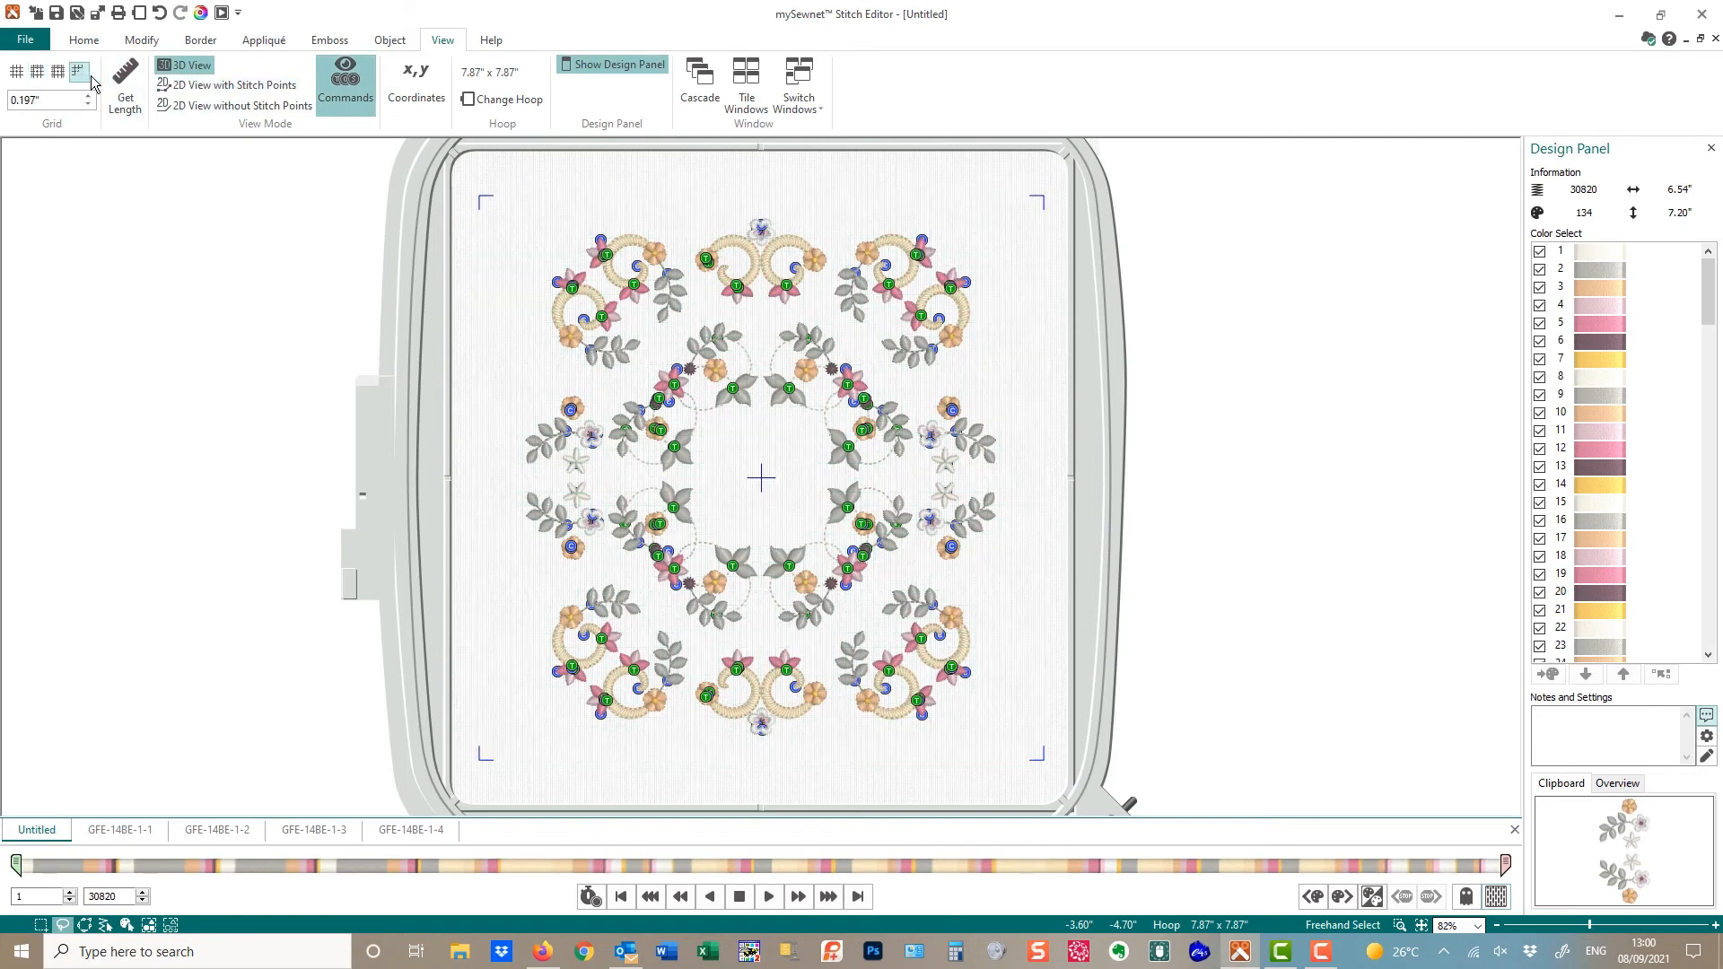
Run ColorSort on the whole combined design to merge its repeated thread color blocks
{"action": "left_click", "coordinate": [1398, 926]}
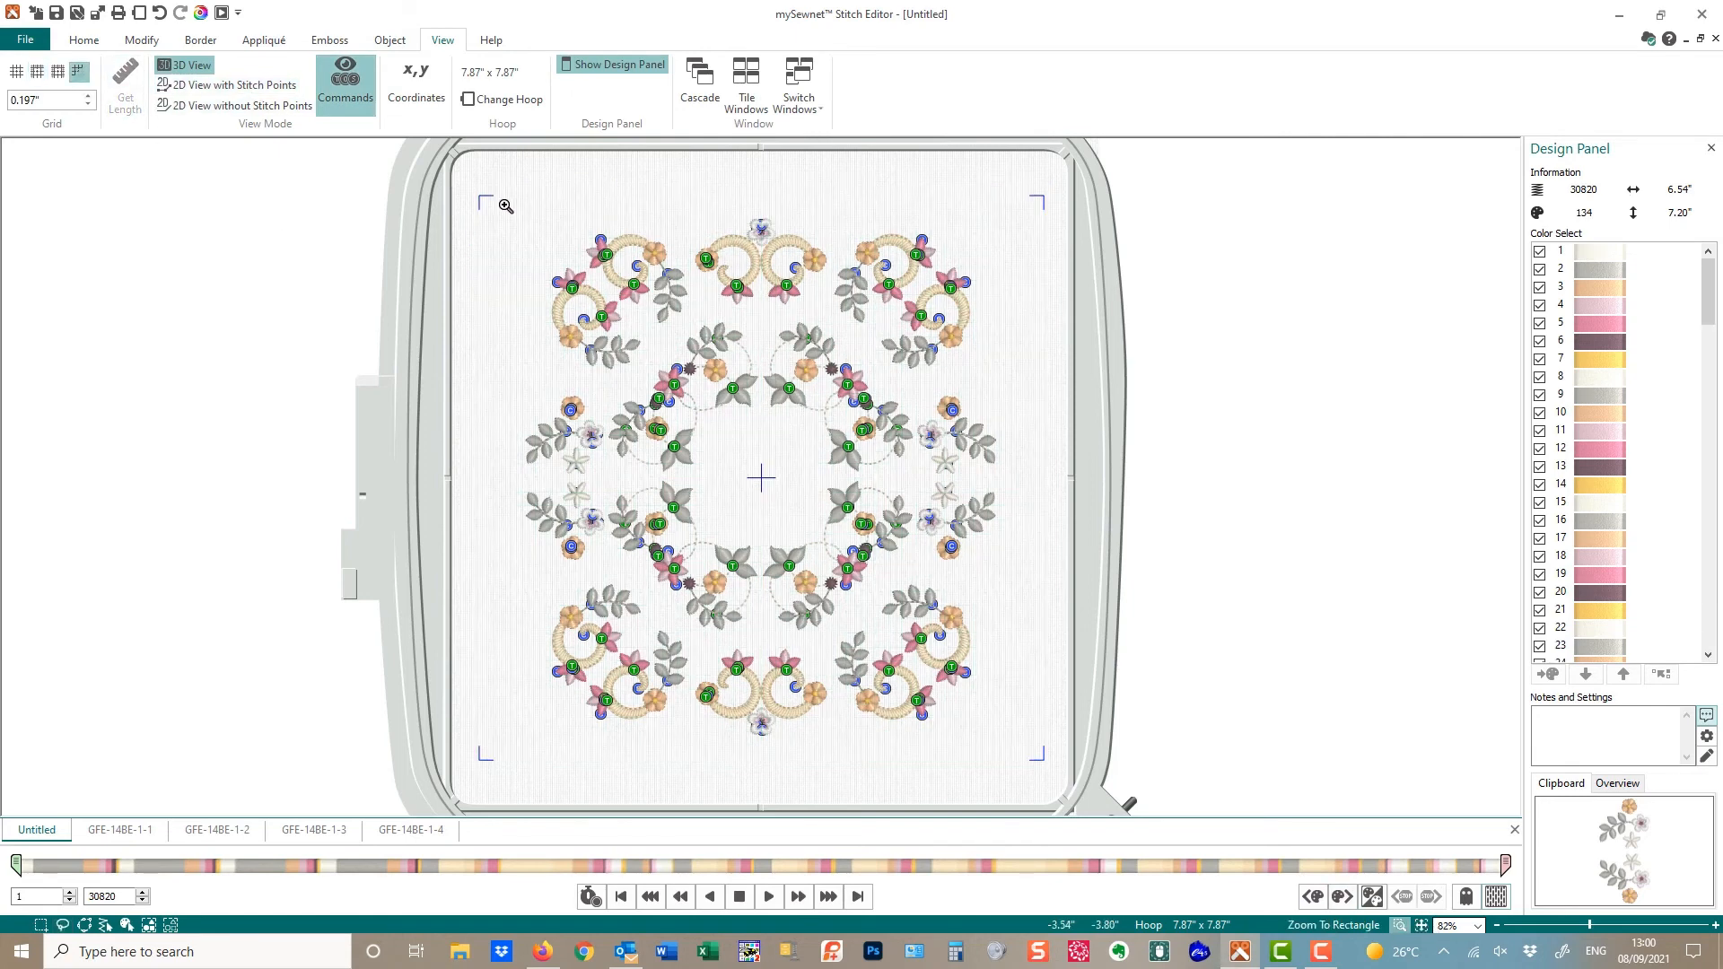
{"action": "left_click_drag", "start_coordinate": [494, 203], "coordinate": [1039, 755]}
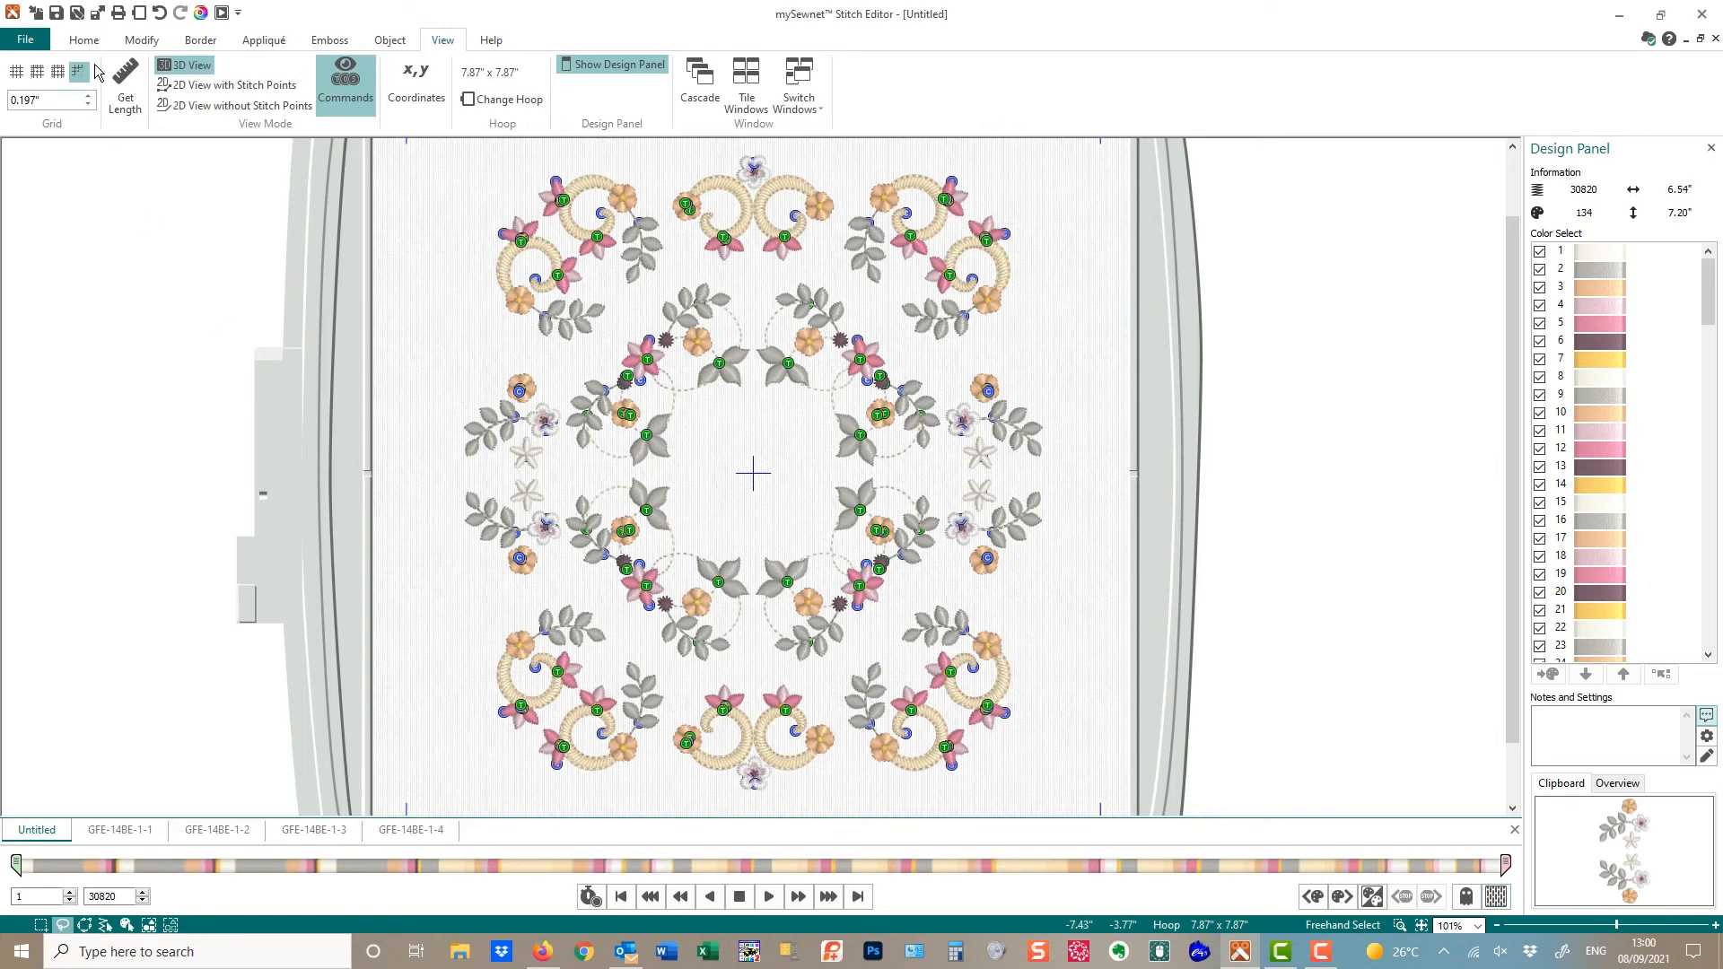
{"action": "left_click", "coordinate": [142, 41]}
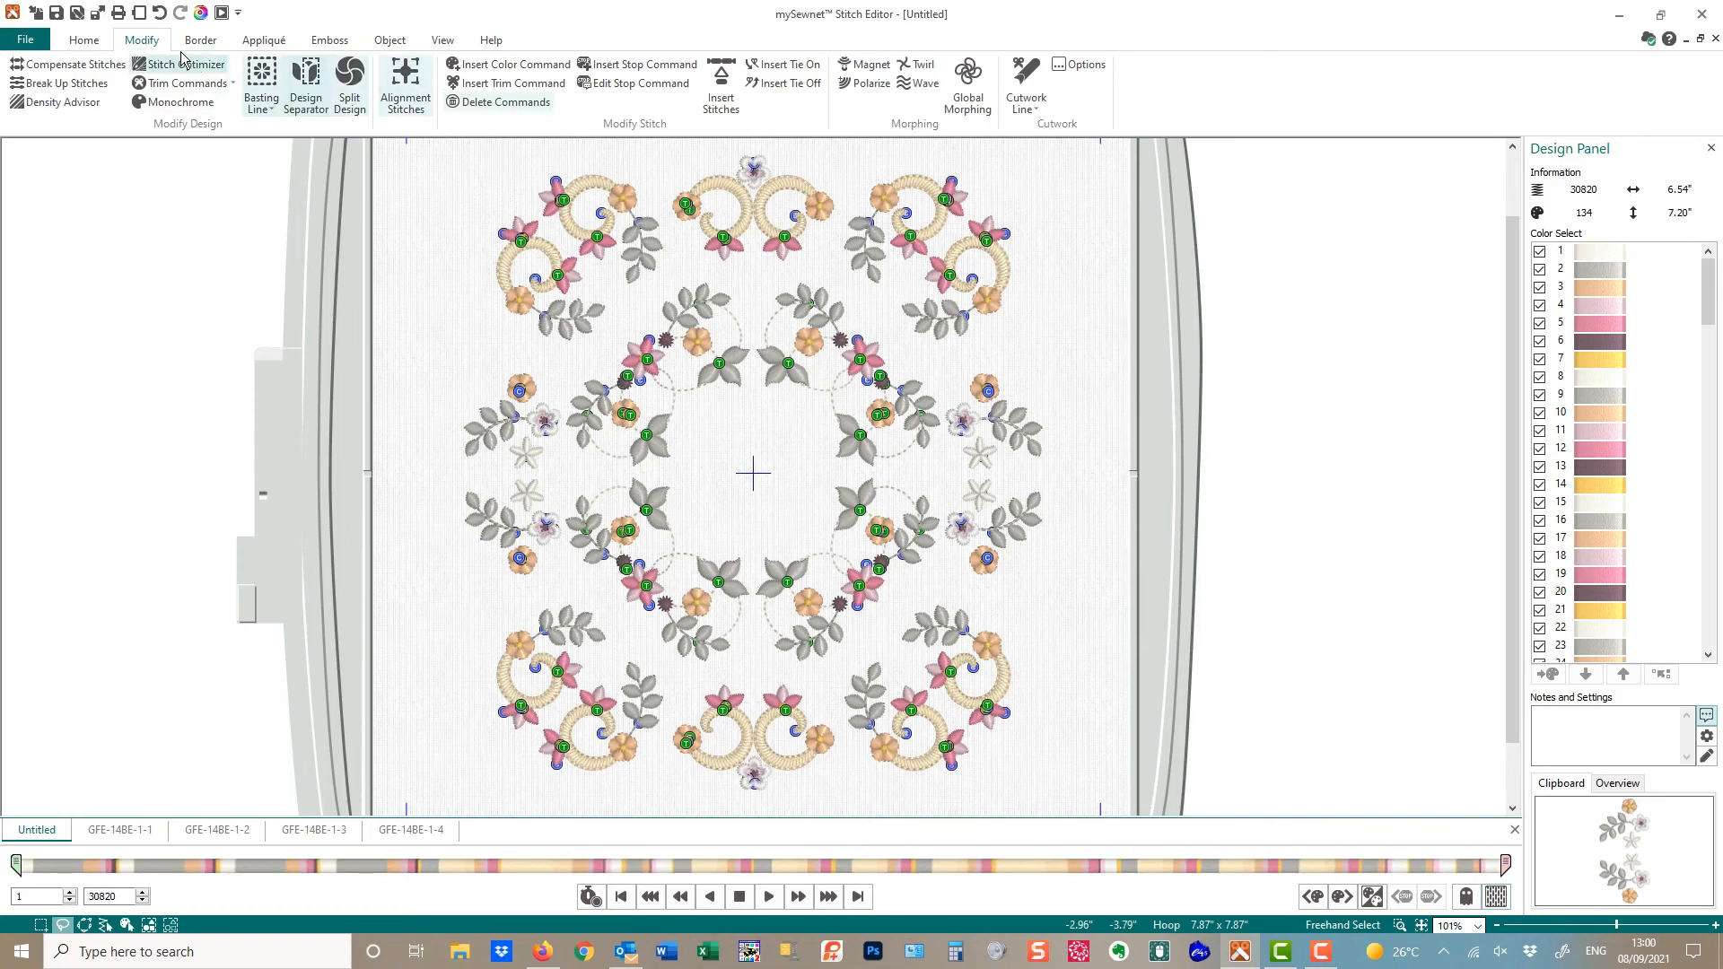
{"action": "left_click", "coordinate": [94, 43]}
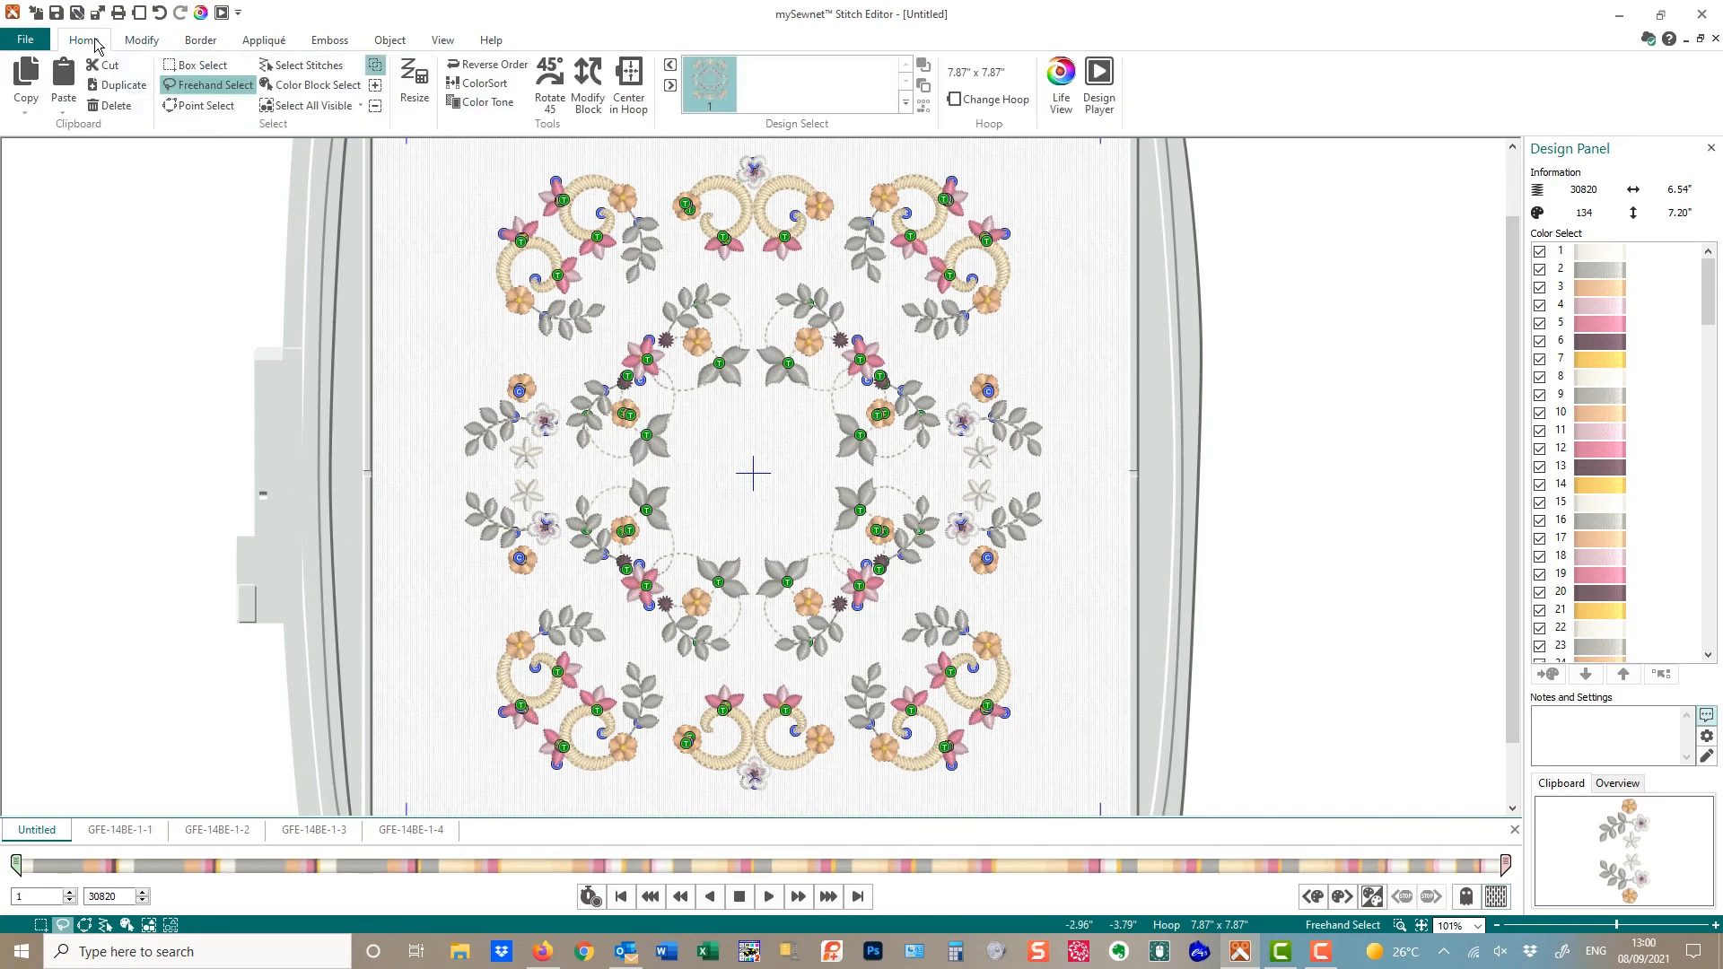
{"action": "left_click", "coordinate": [483, 83]}
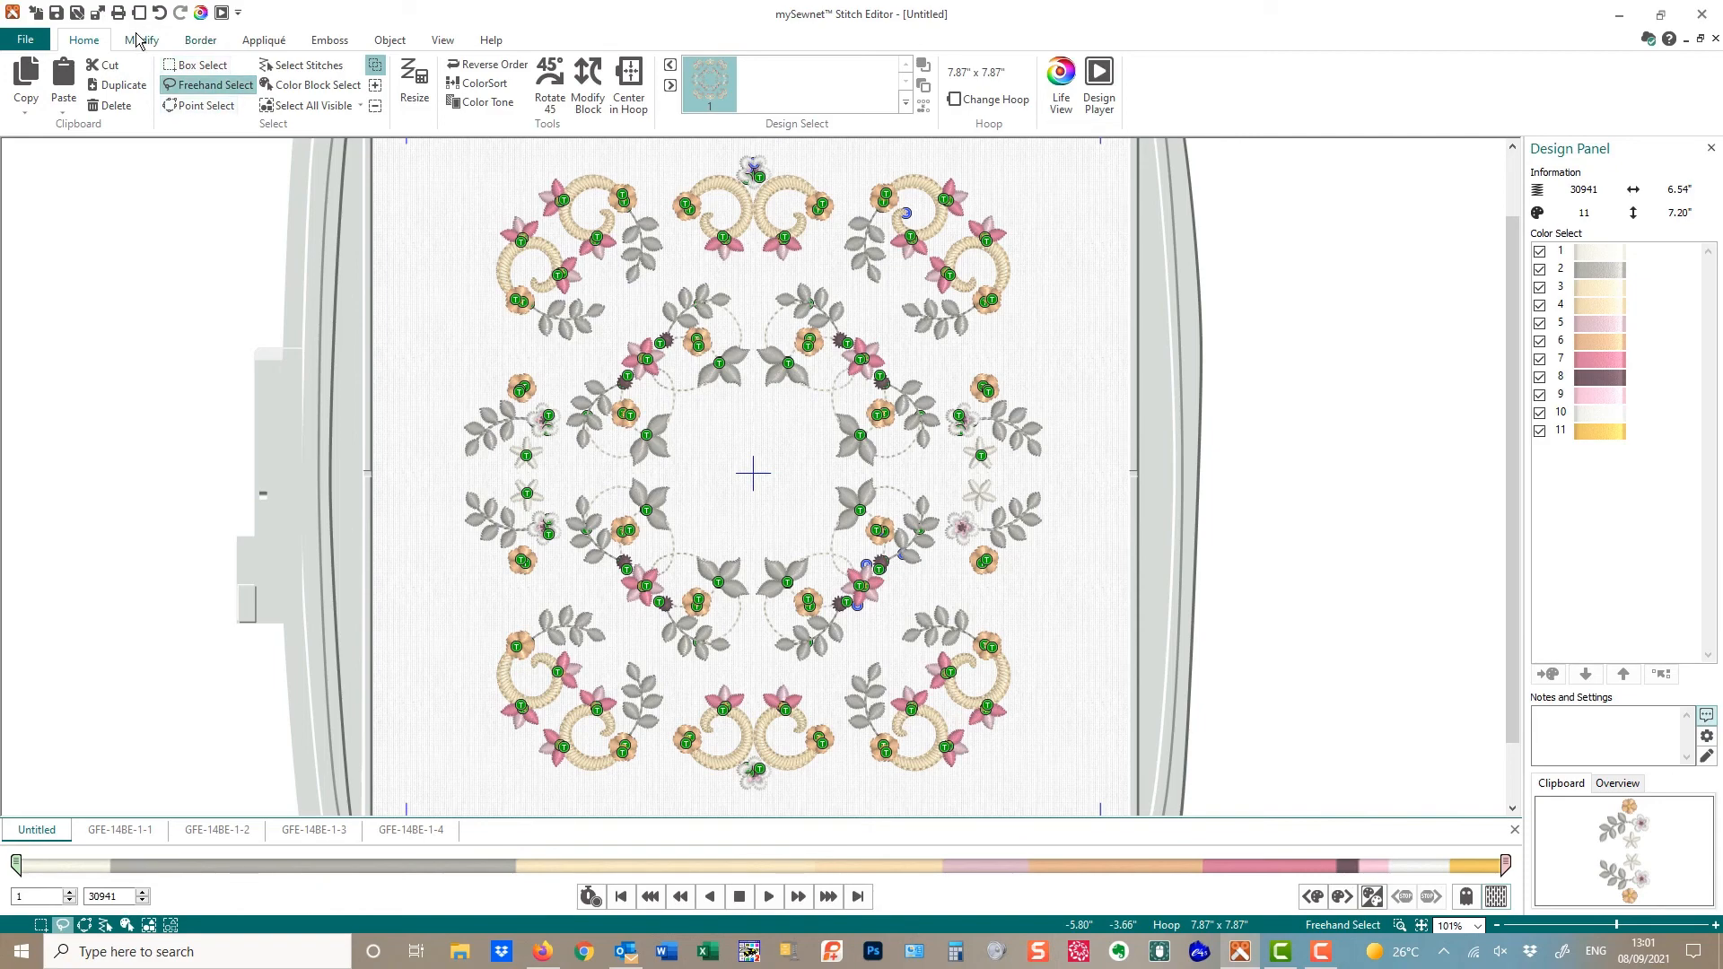
Preview the stitch-out of the color-sorted design in the Design Player and close the player
{"action": "left_click", "coordinate": [1098, 85]}
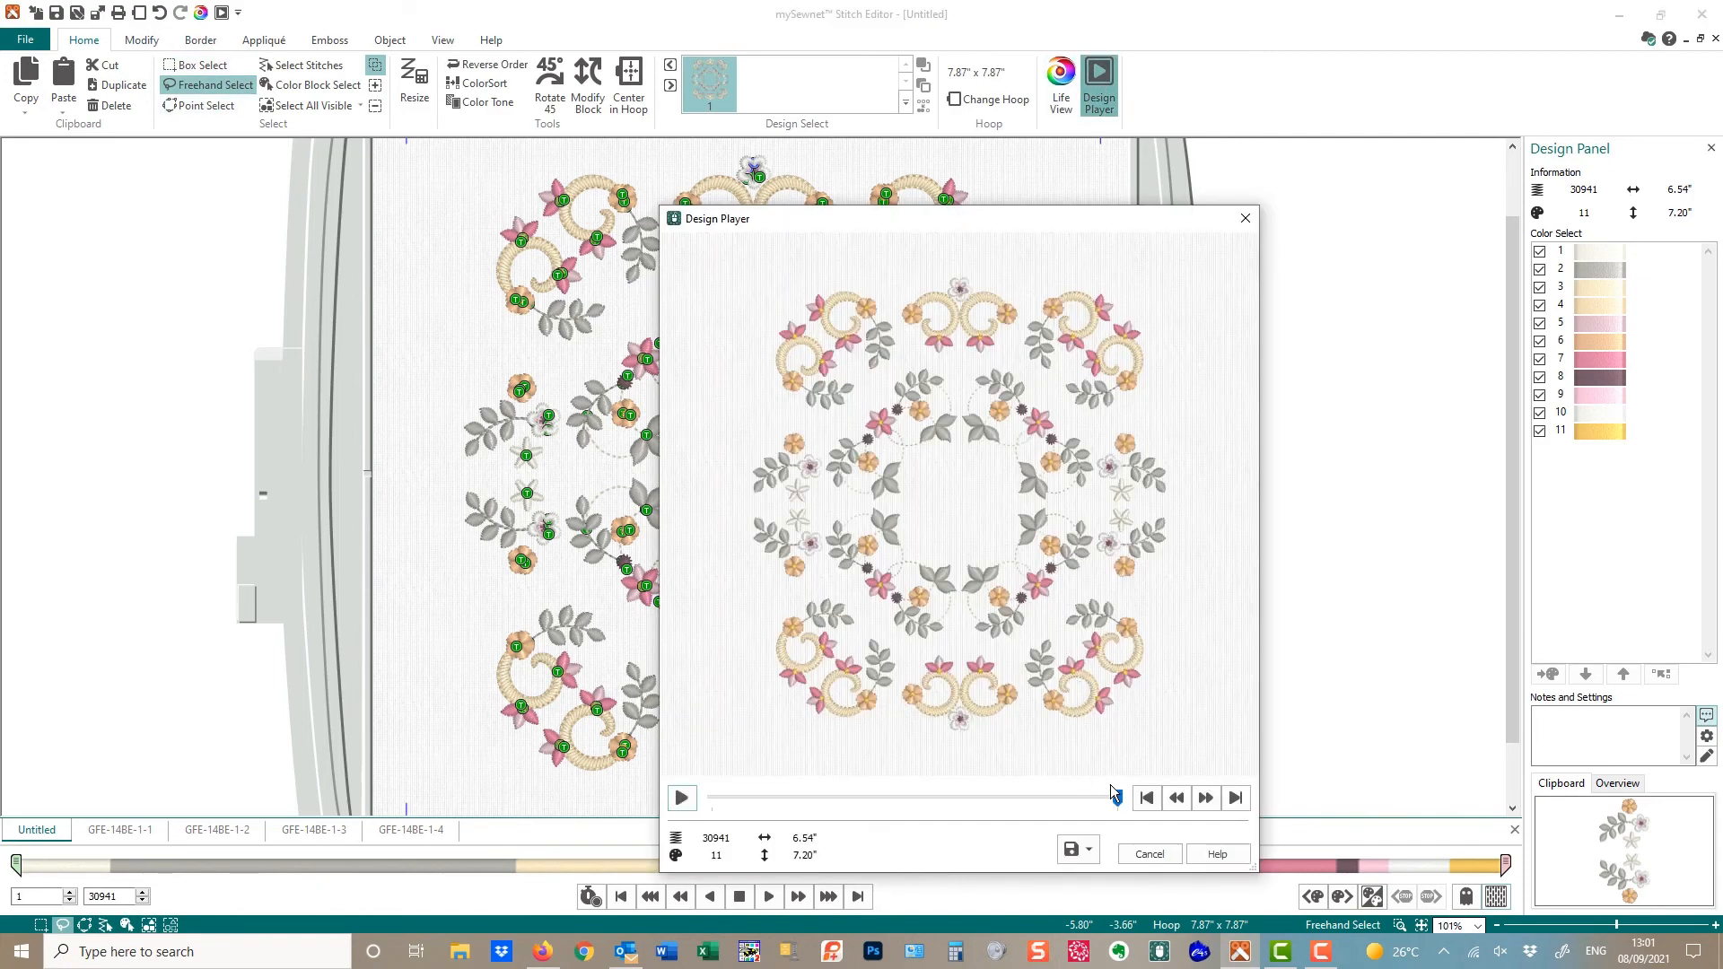
{"action": "left_click_drag", "start_coordinate": [1115, 797], "coordinate": [1140, 855]}
{"action": "left_click", "coordinate": [1246, 218]}
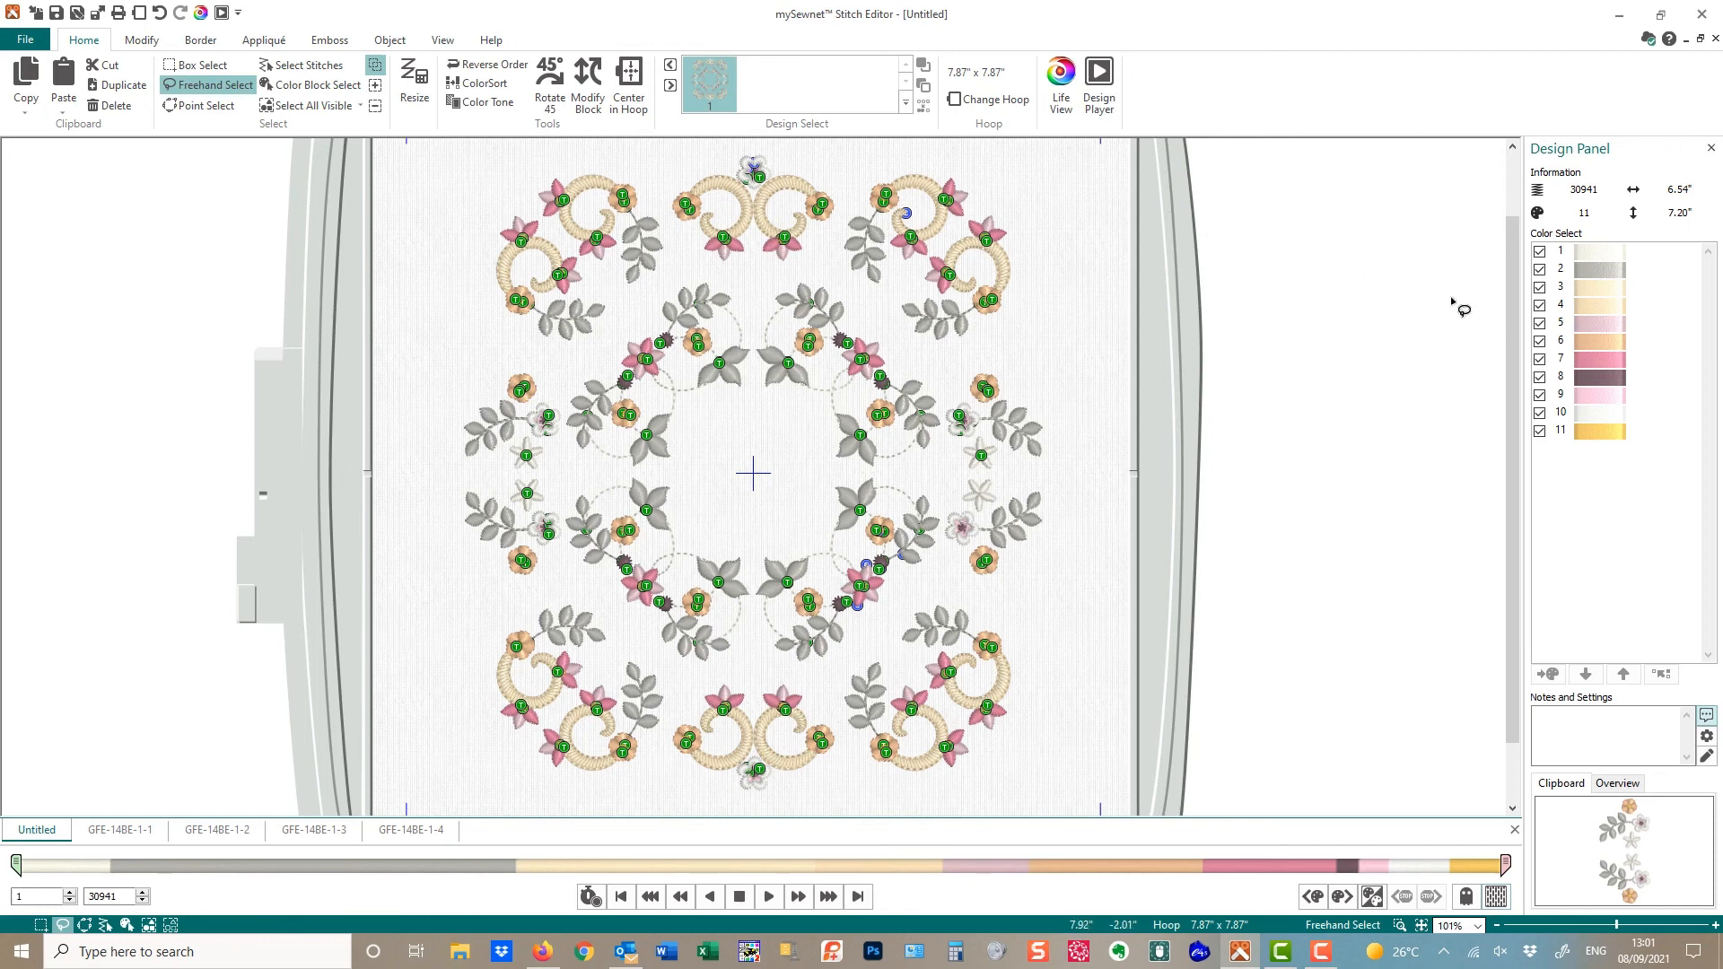
Send the finished design to mySewnet Cloud with the filename "Day 4 combination" and close the send dialog
{"action": "left_click", "coordinate": [1650, 41]}
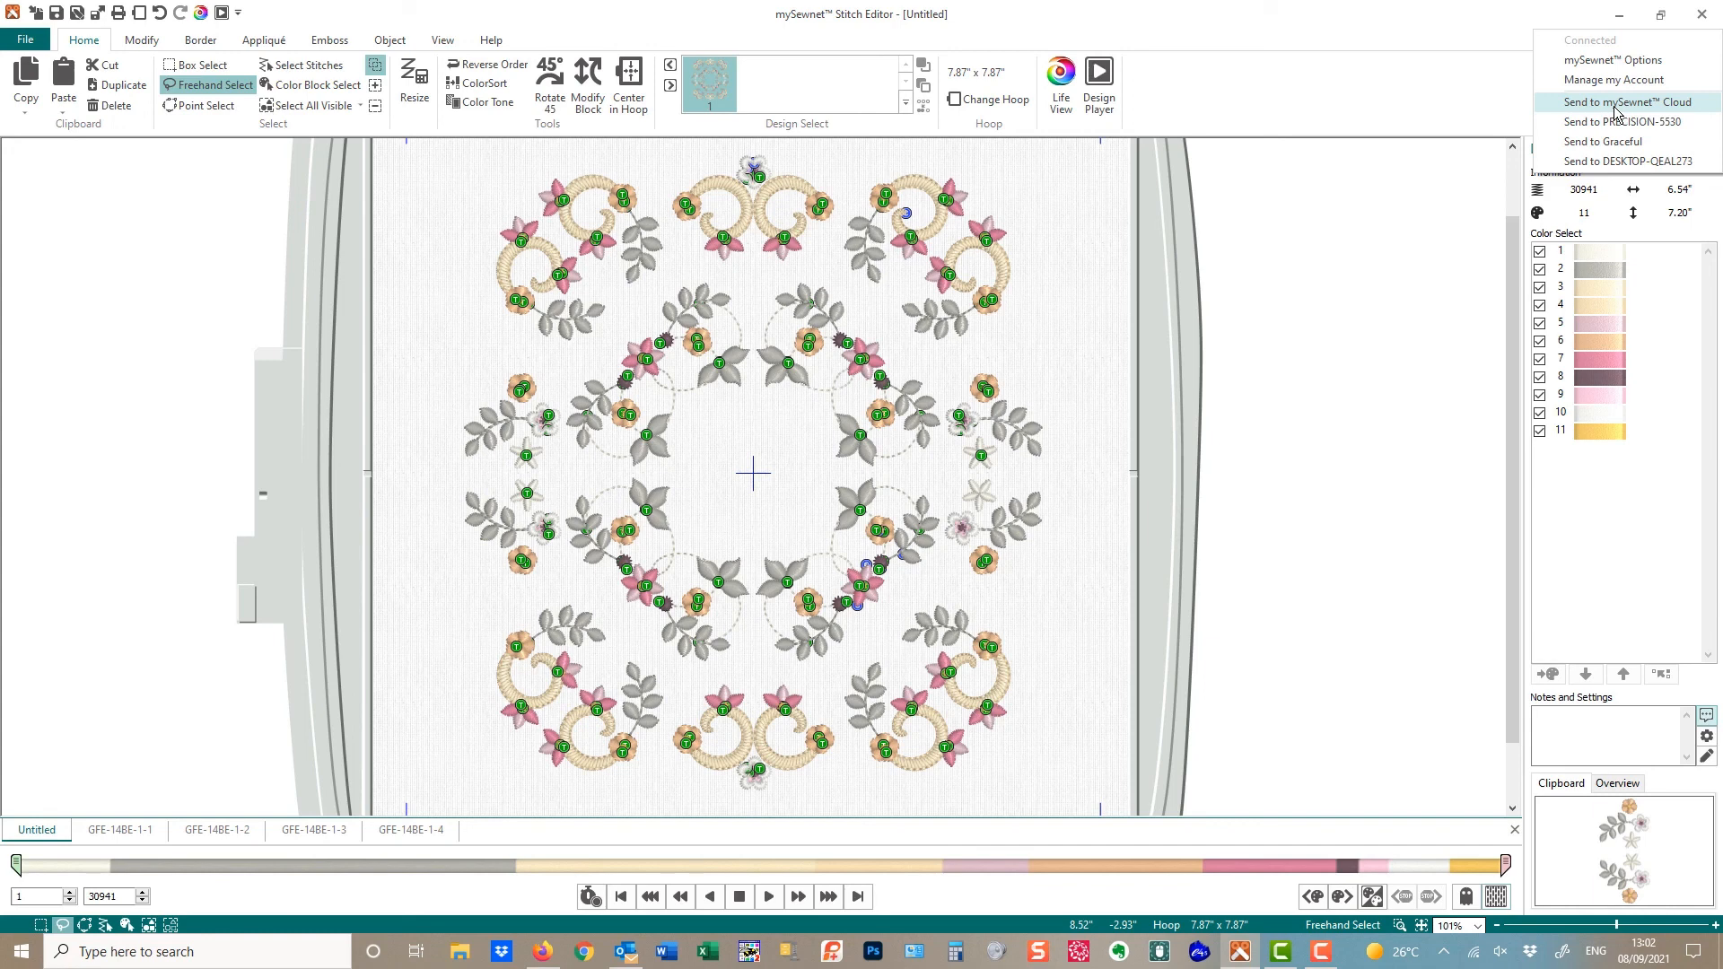
{"action": "left_click", "coordinate": [1615, 113]}
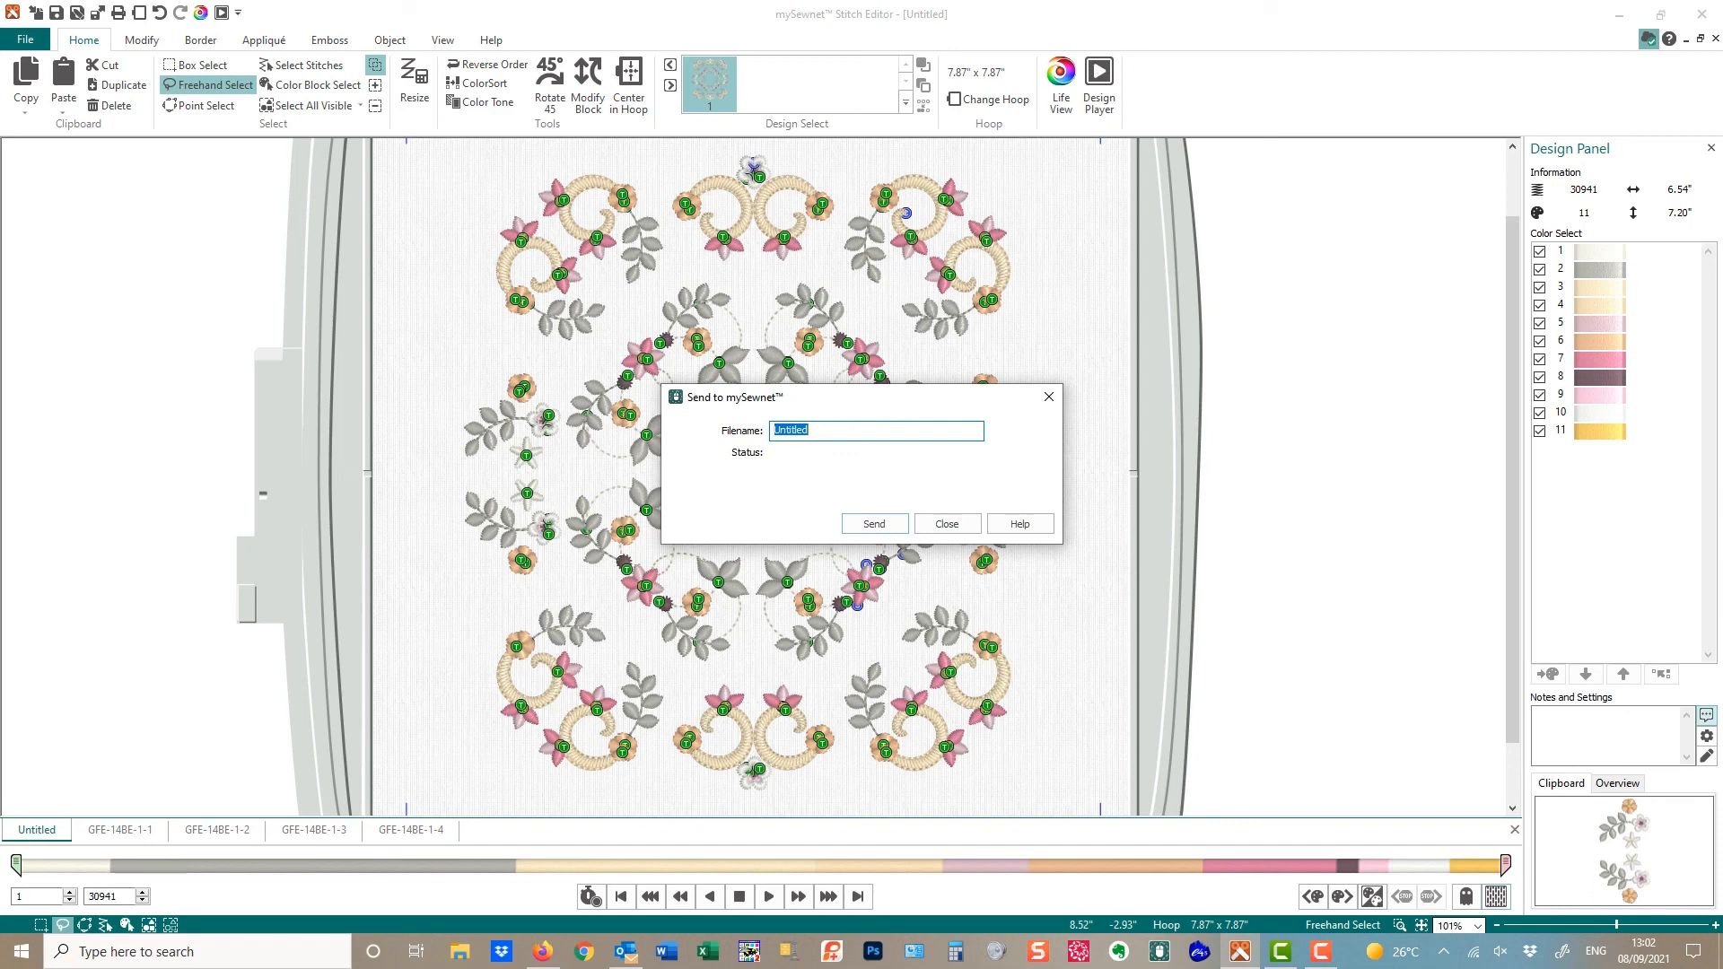
{"action": "type", "text": "Day 4 combination"}
{"action": "left_click", "coordinate": [871, 525]}
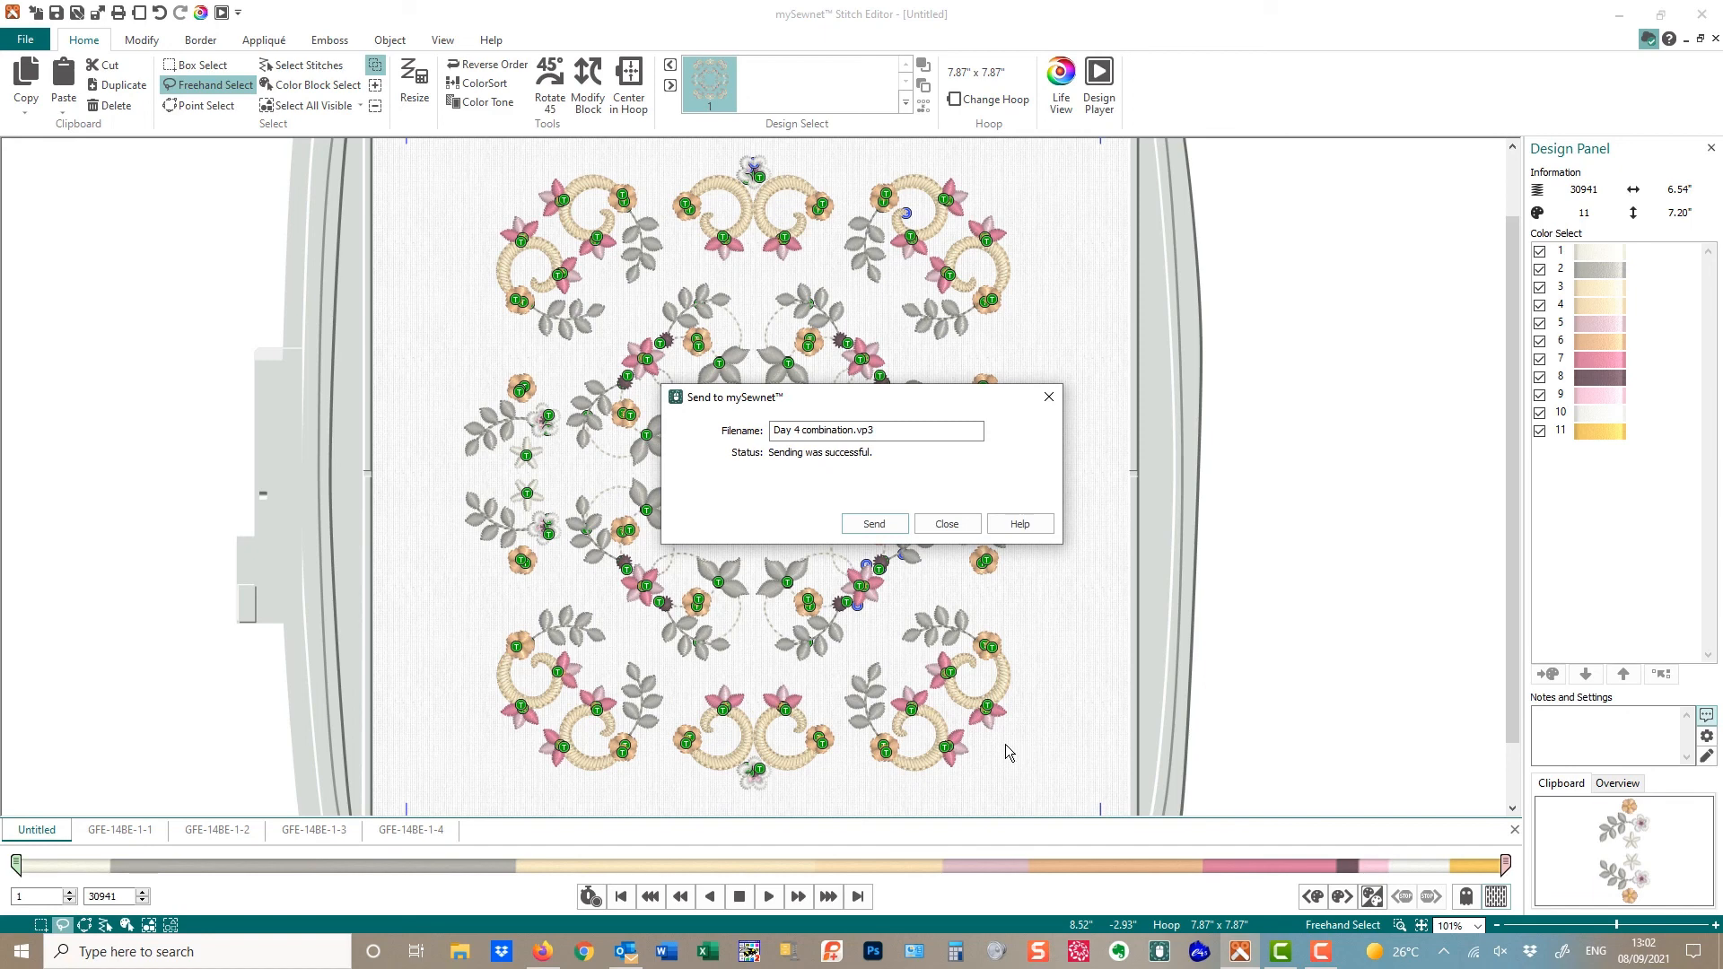
{"action": "left_click", "coordinate": [948, 525]}
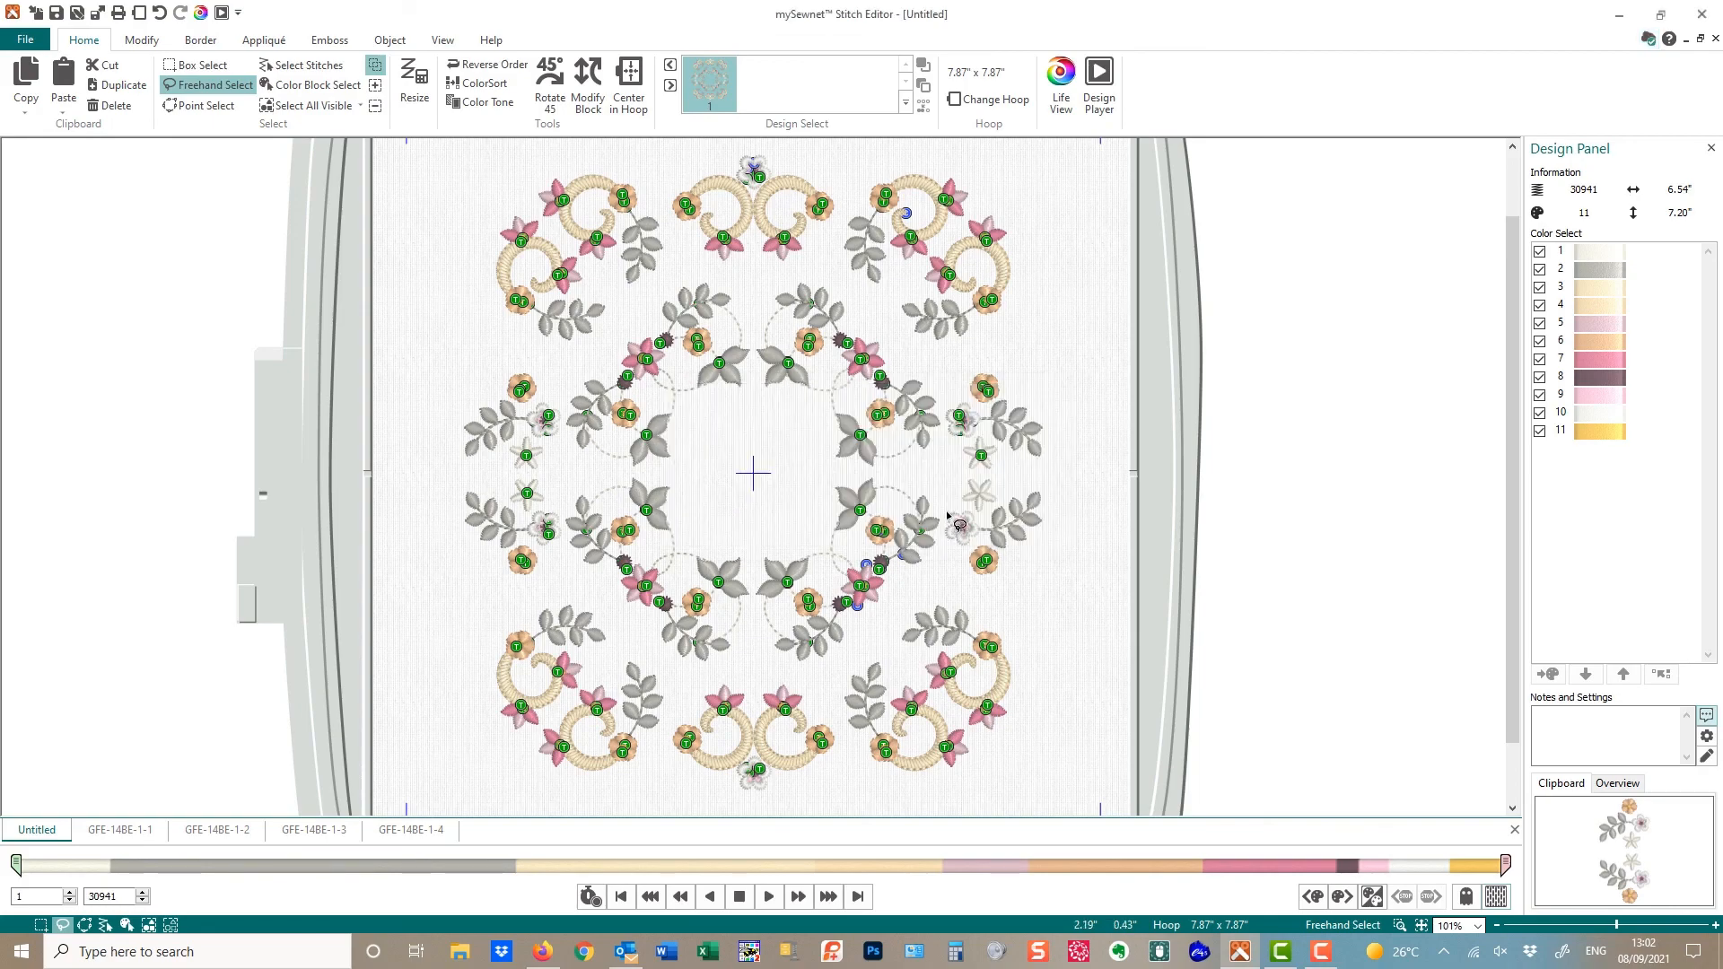